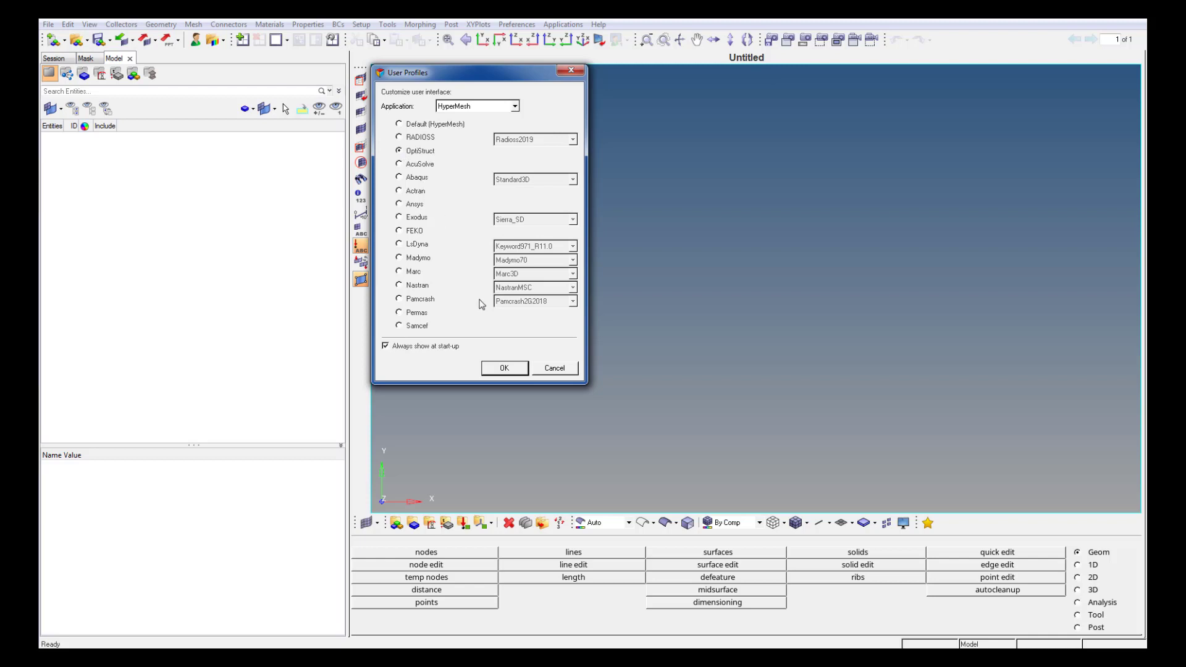
- Load the OptiStruct user profile and import the solver deck demo_biclycle_frame.fem
left_click(506, 371)
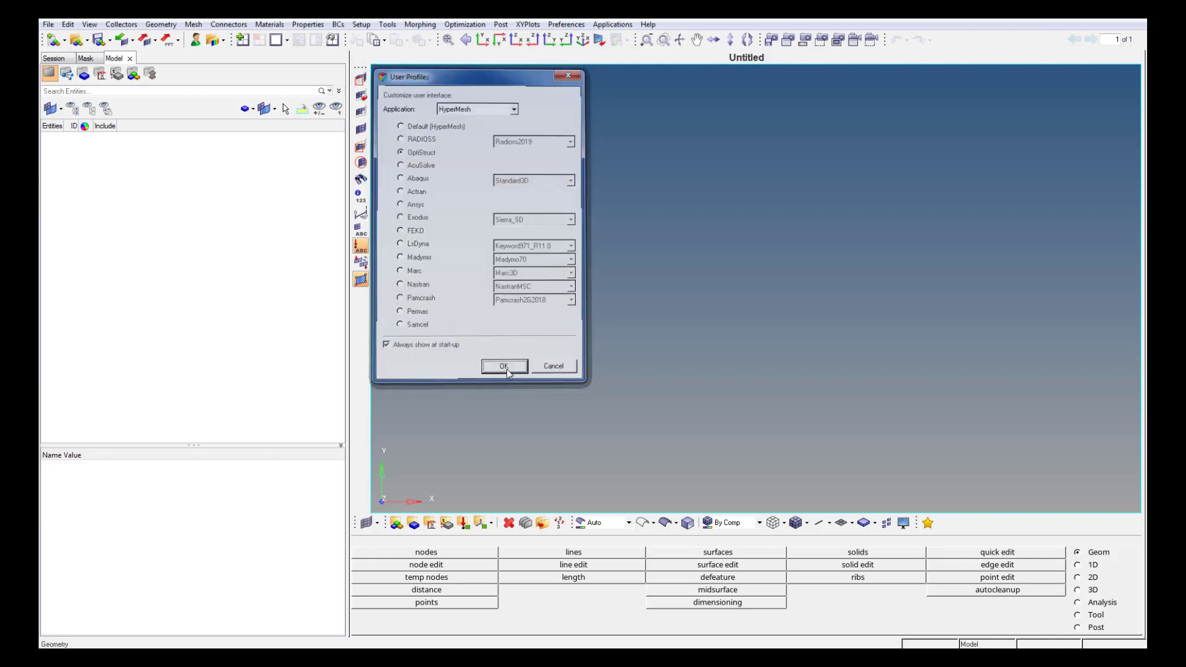
left_click(132, 41)
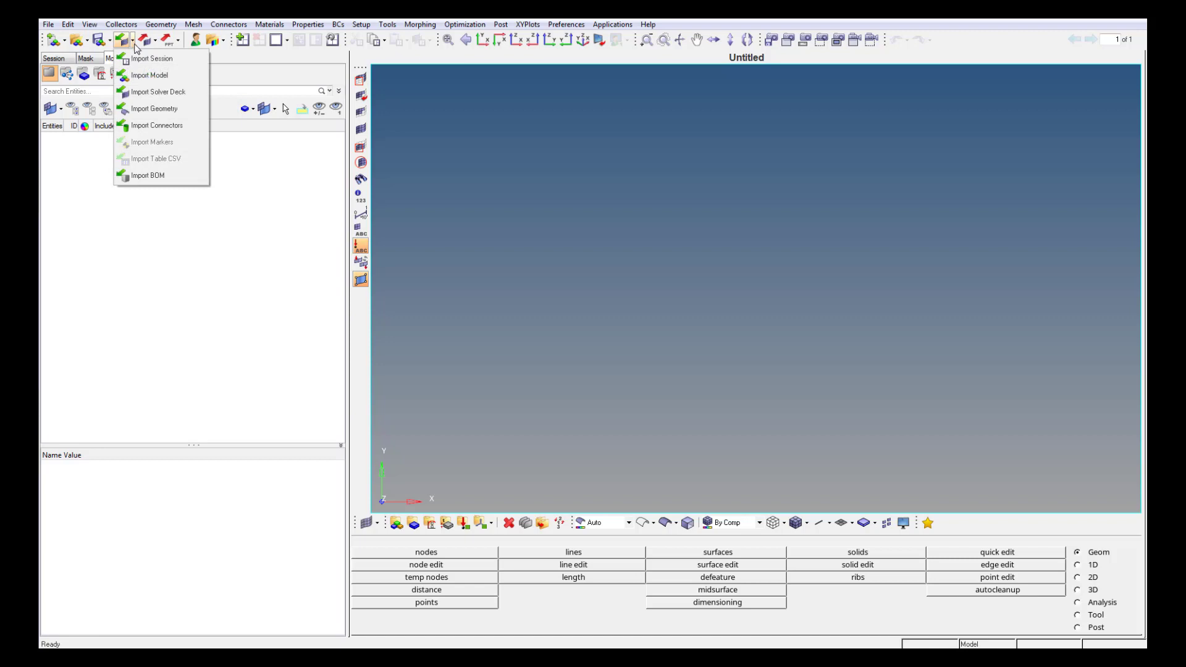
left_click(150, 76)
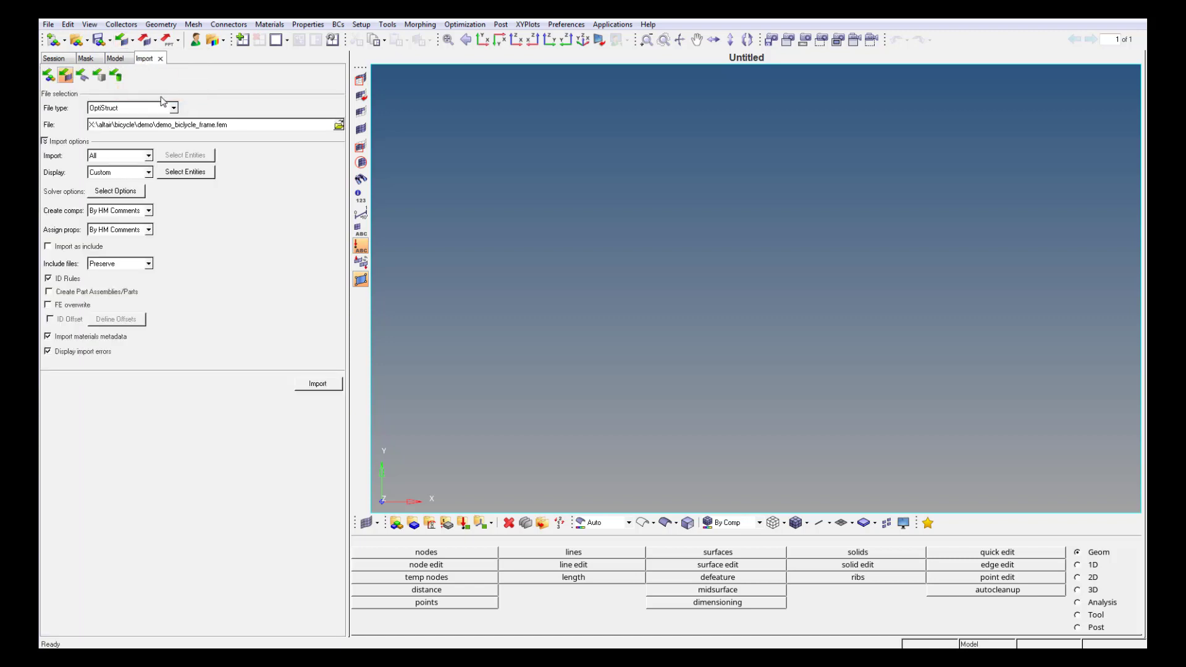
left_click(339, 125)
double_click(422, 158)
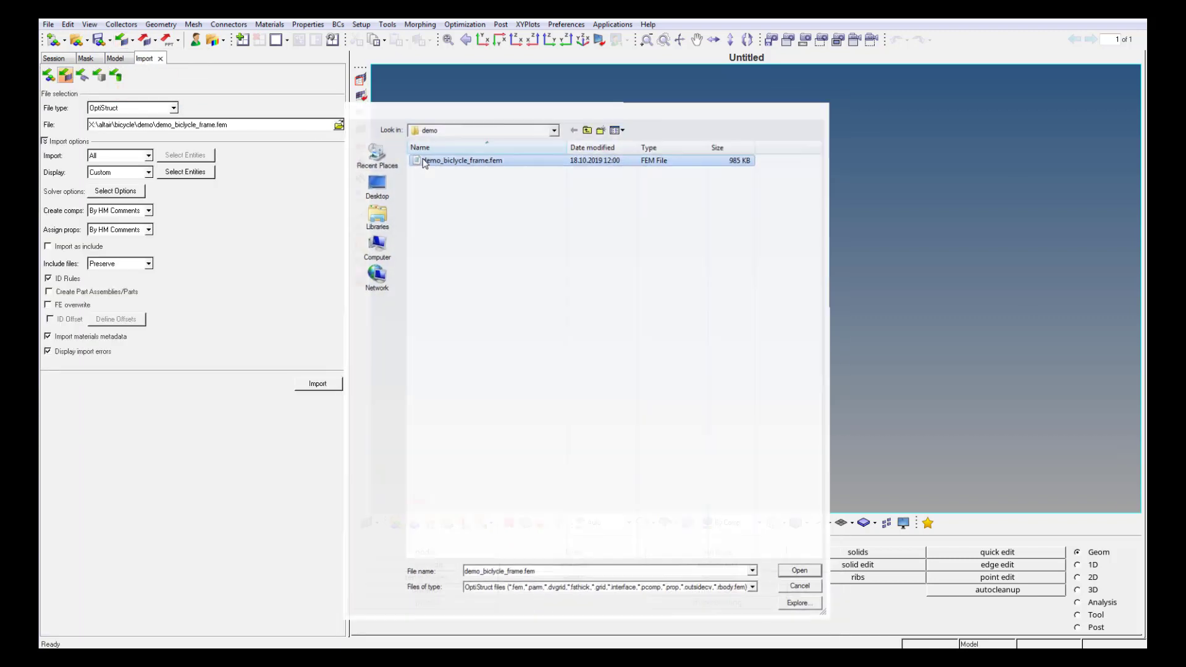
left_click(317, 384)
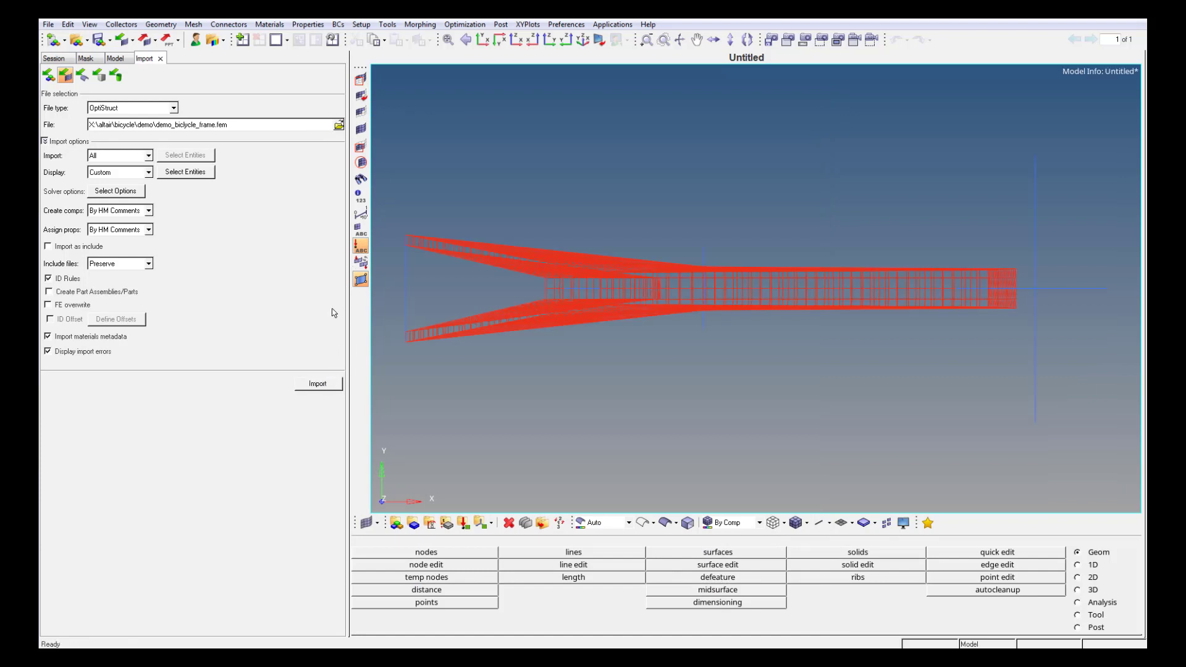
left_click(160, 58)
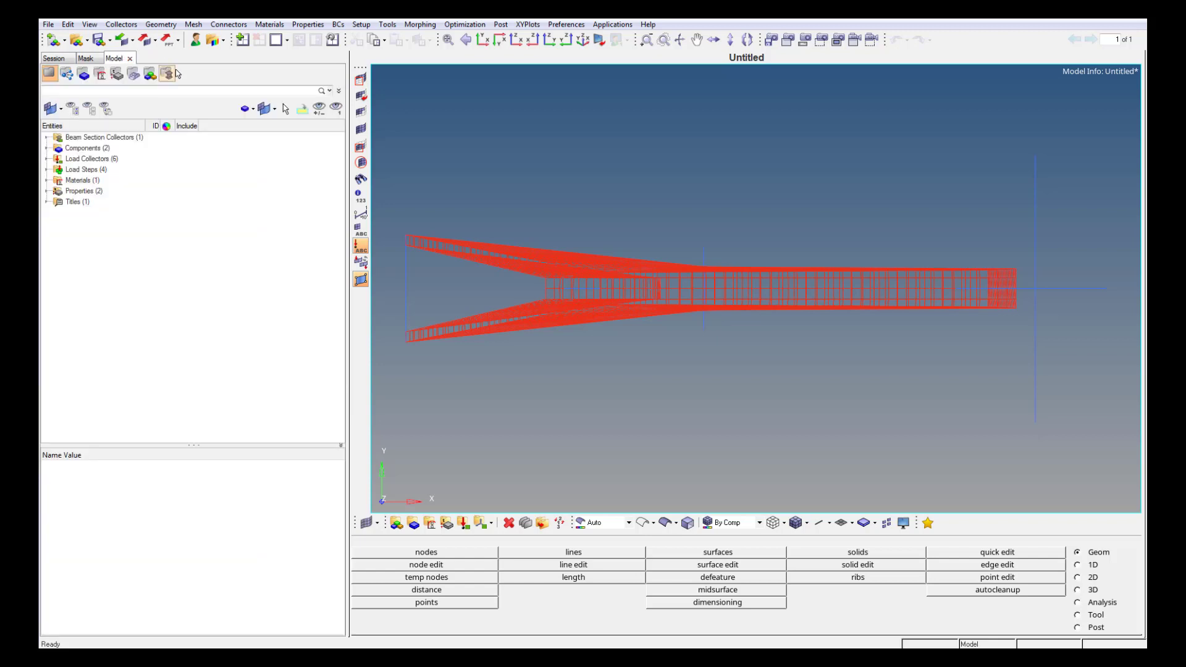
- Display the elements shaded with mesh lines, use the 1D detailed element representation, and set an isometric view
left_click(795, 522)
left_click(830, 524)
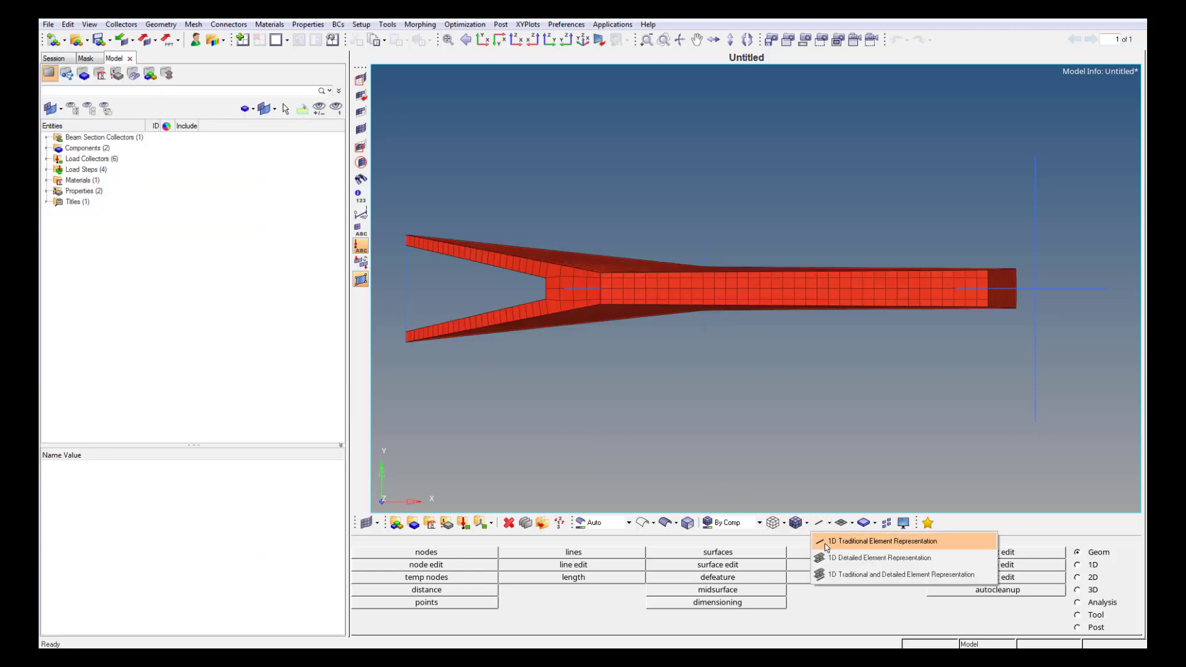
left_click(825, 558)
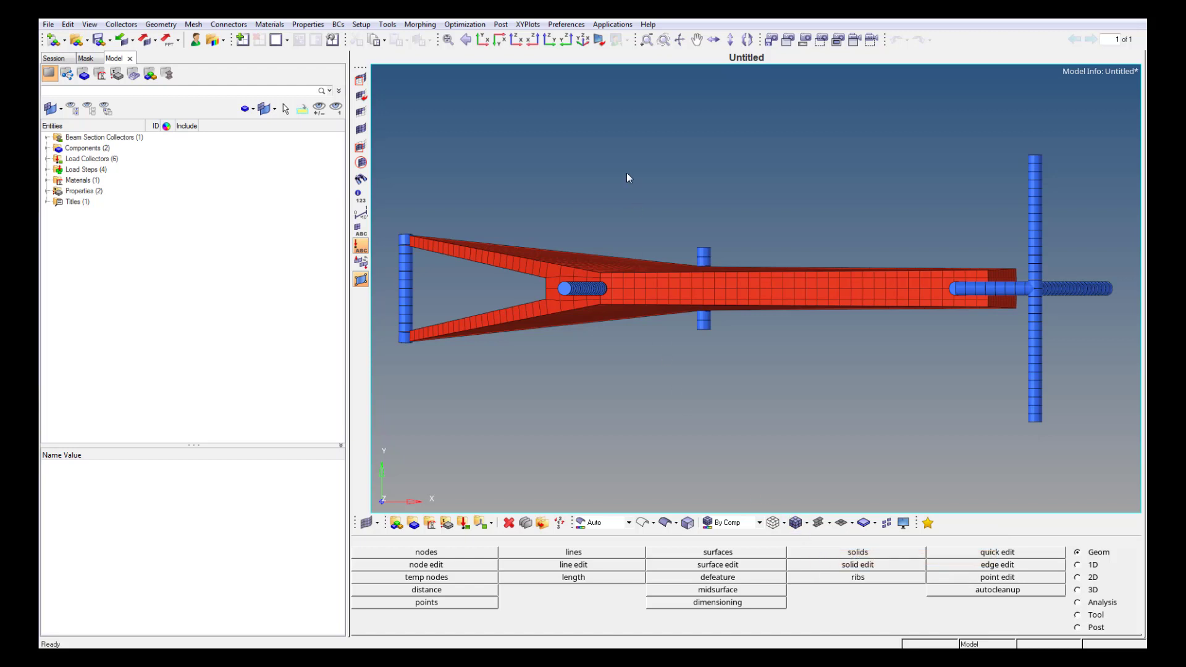
left_click(582, 40)
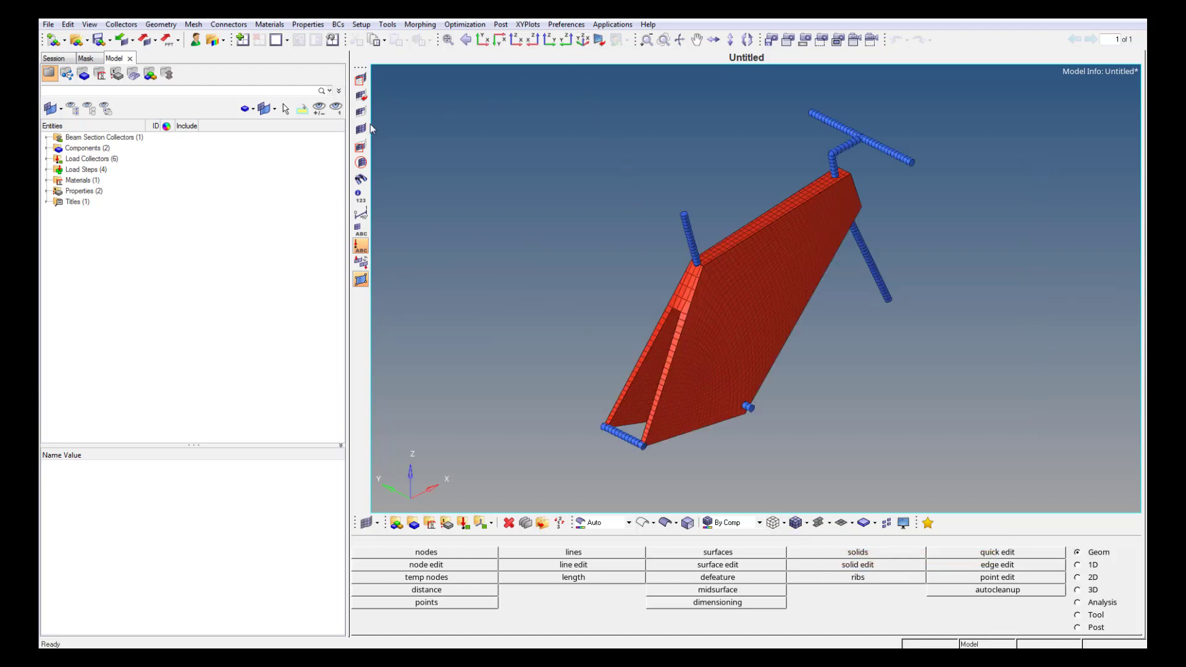
- Expand all model entities and review the beam section and the frame component in the model
right_click(292, 162)
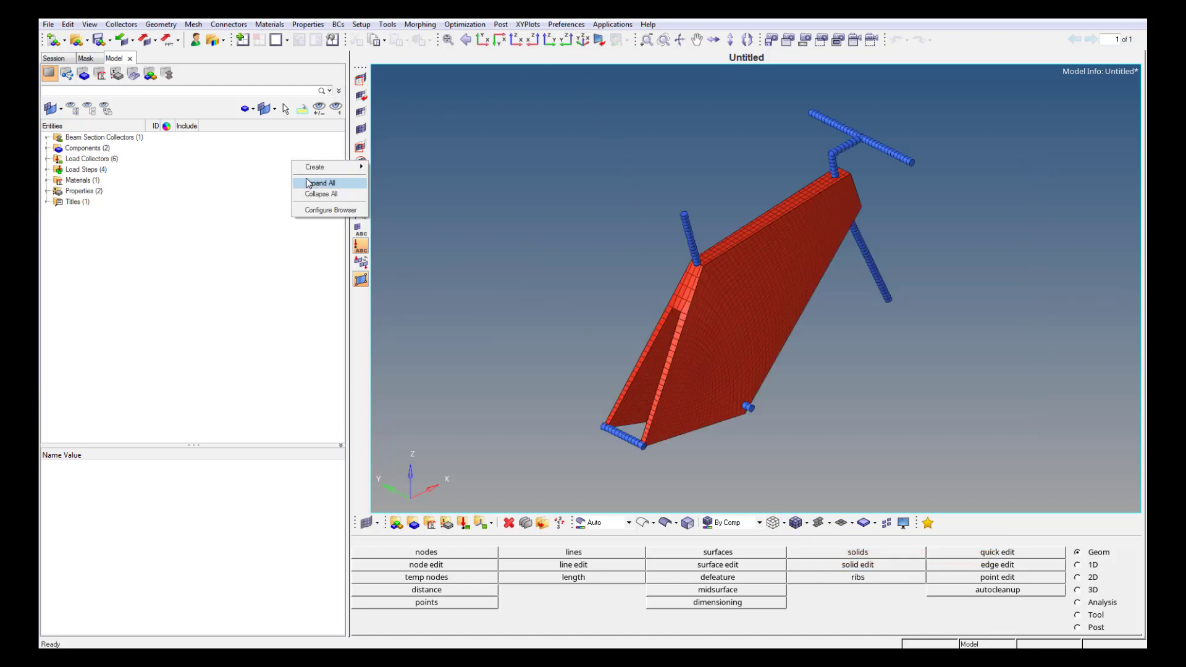
left_click(312, 183)
left_click(105, 157)
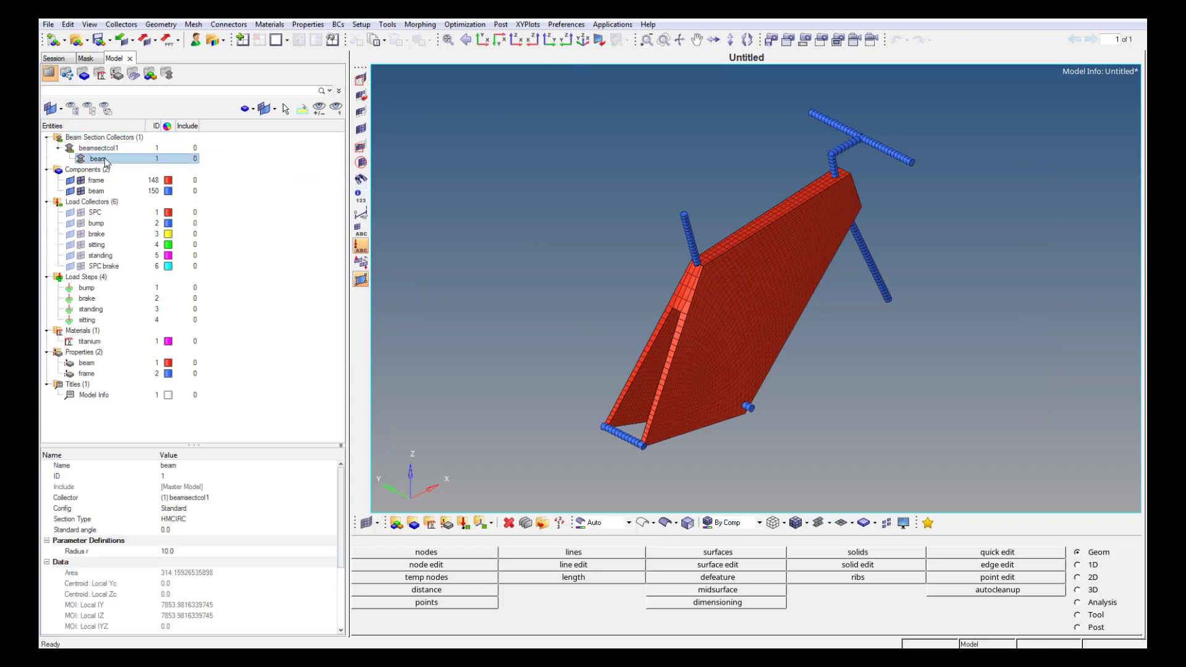
right_click(105, 158)
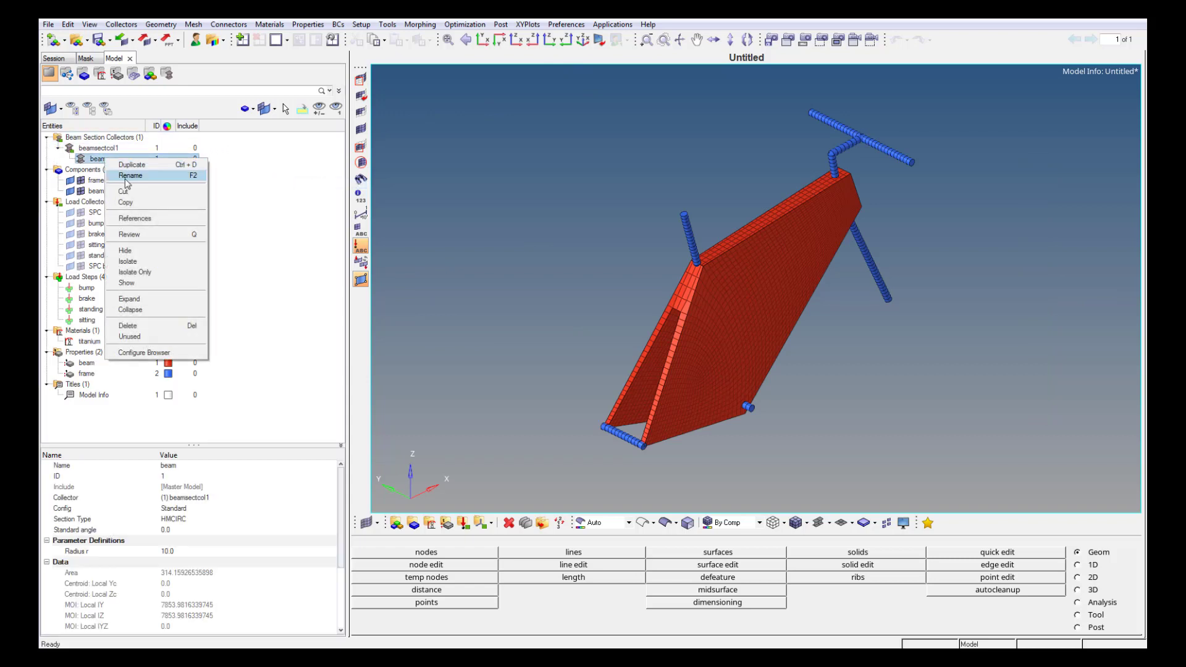
left_click(142, 235)
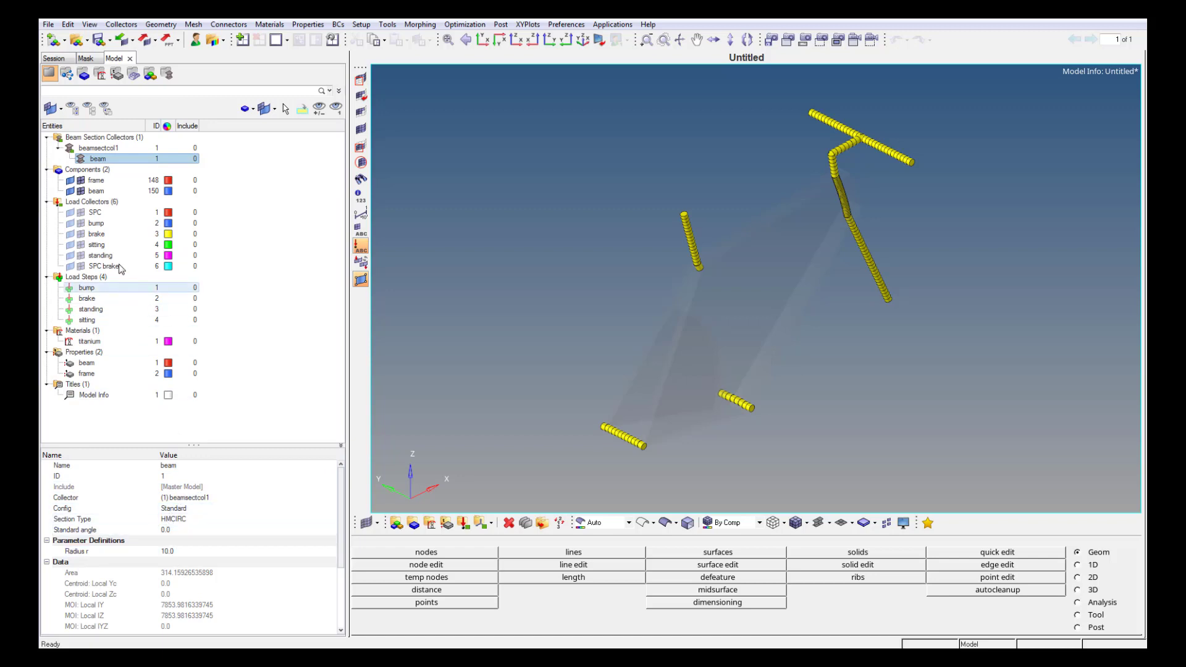
left_click(99, 181)
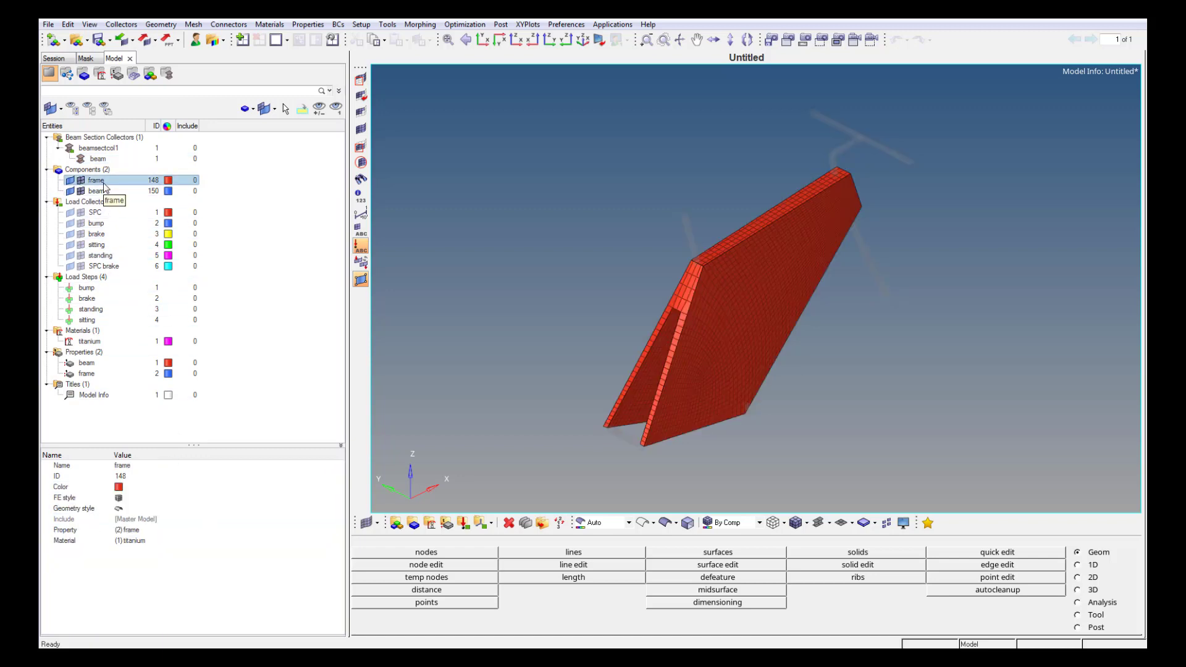
right_click(103, 184)
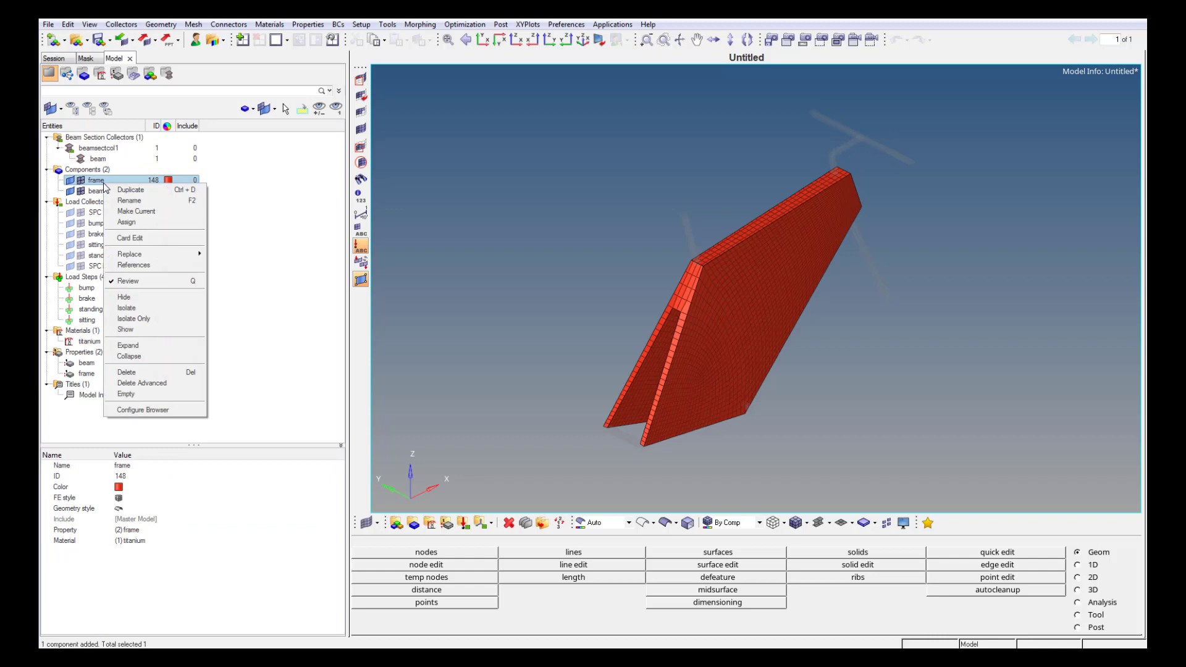
left_click(130, 281)
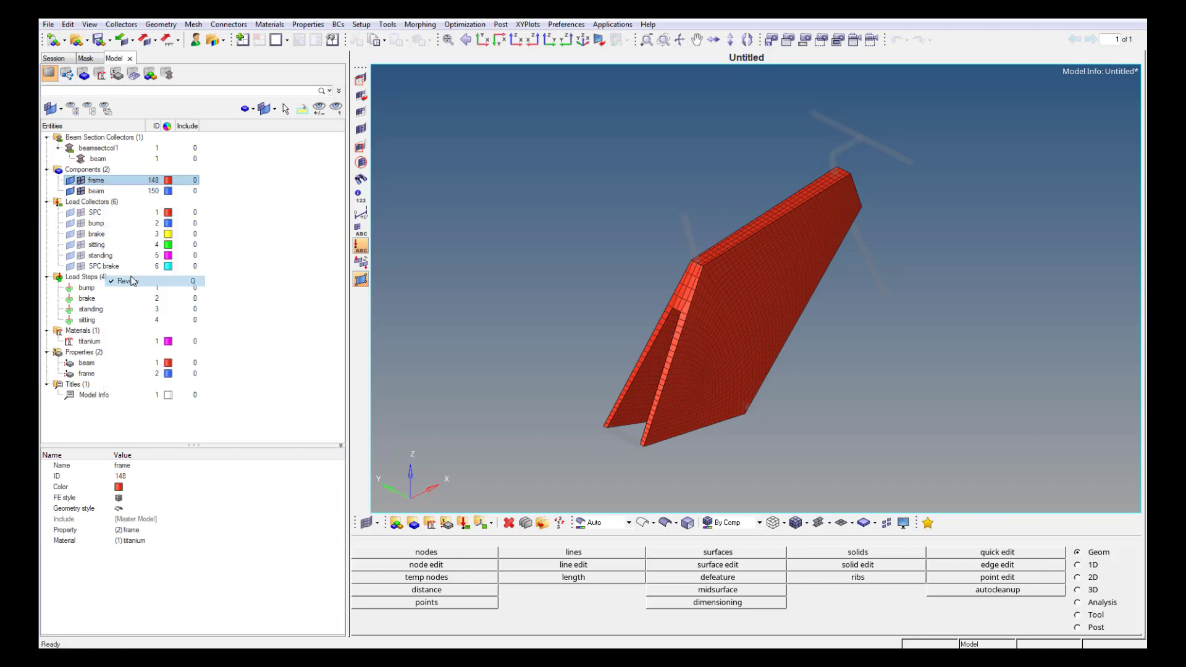
- Examine the loads and constraints of the bump, brake, standing and sitting load steps one after another
left_click(72, 288)
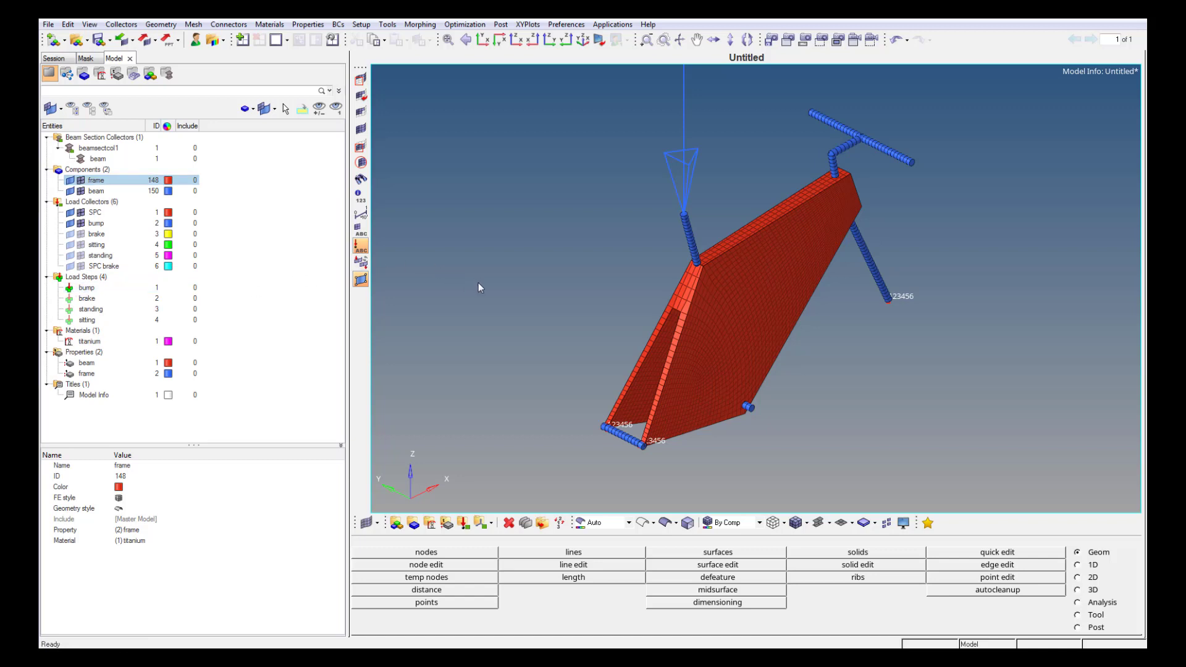
key("f")
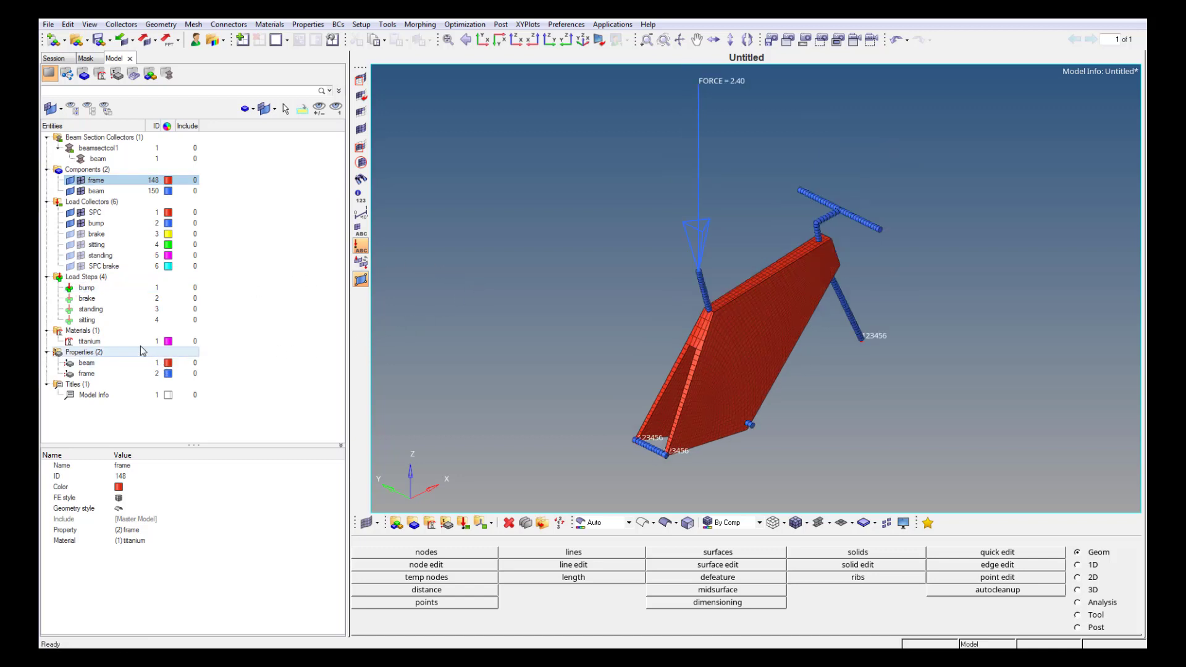
left_click(70, 300)
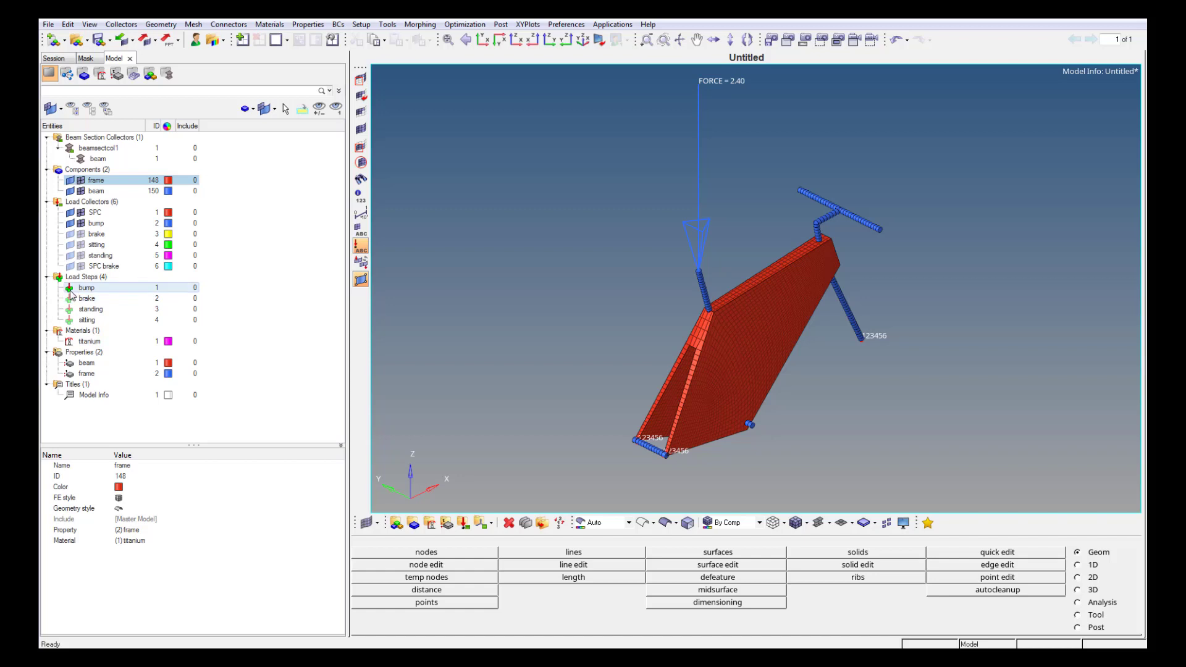
left_click(70, 300)
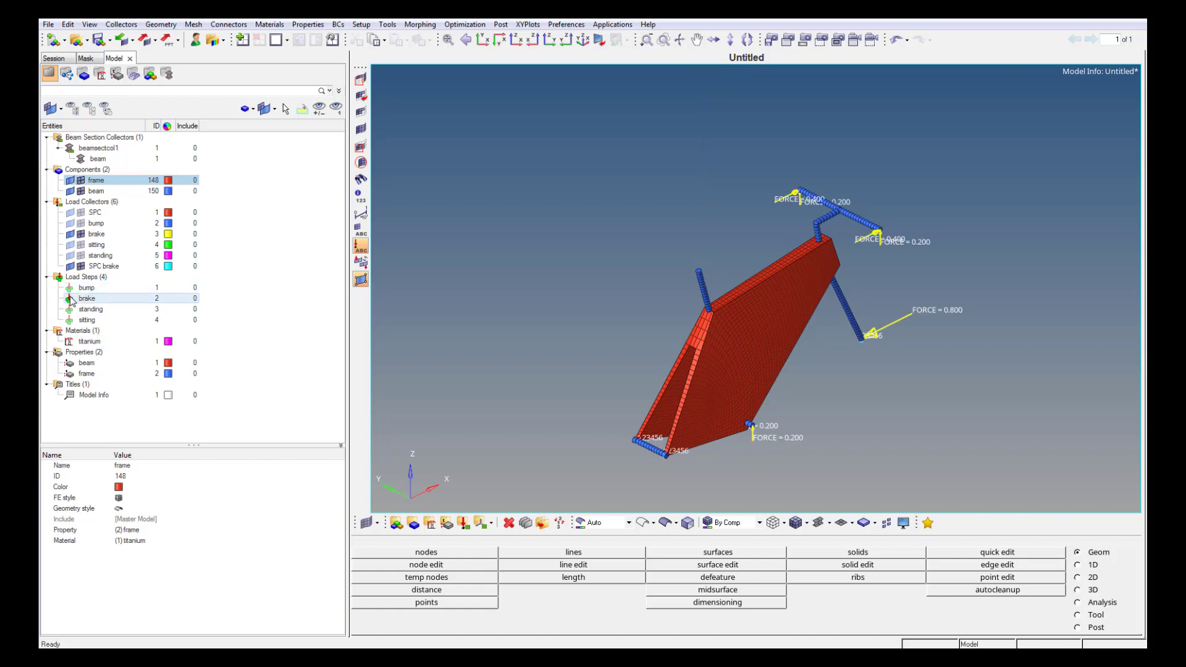
left_click(71, 300)
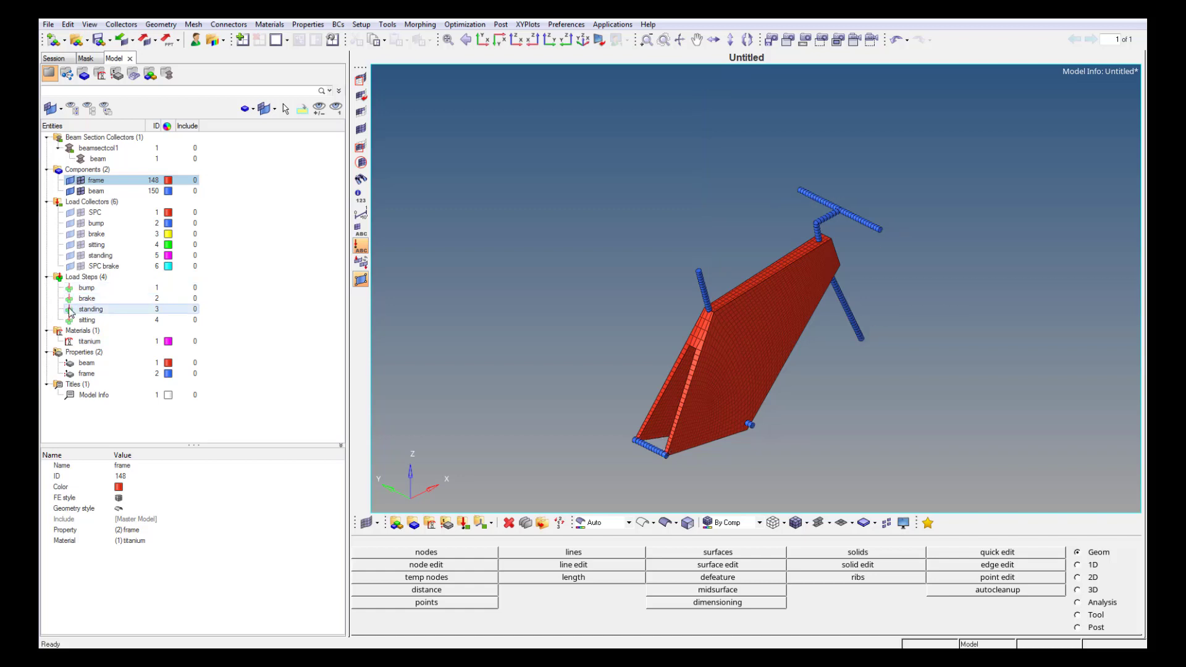
left_click(70, 309)
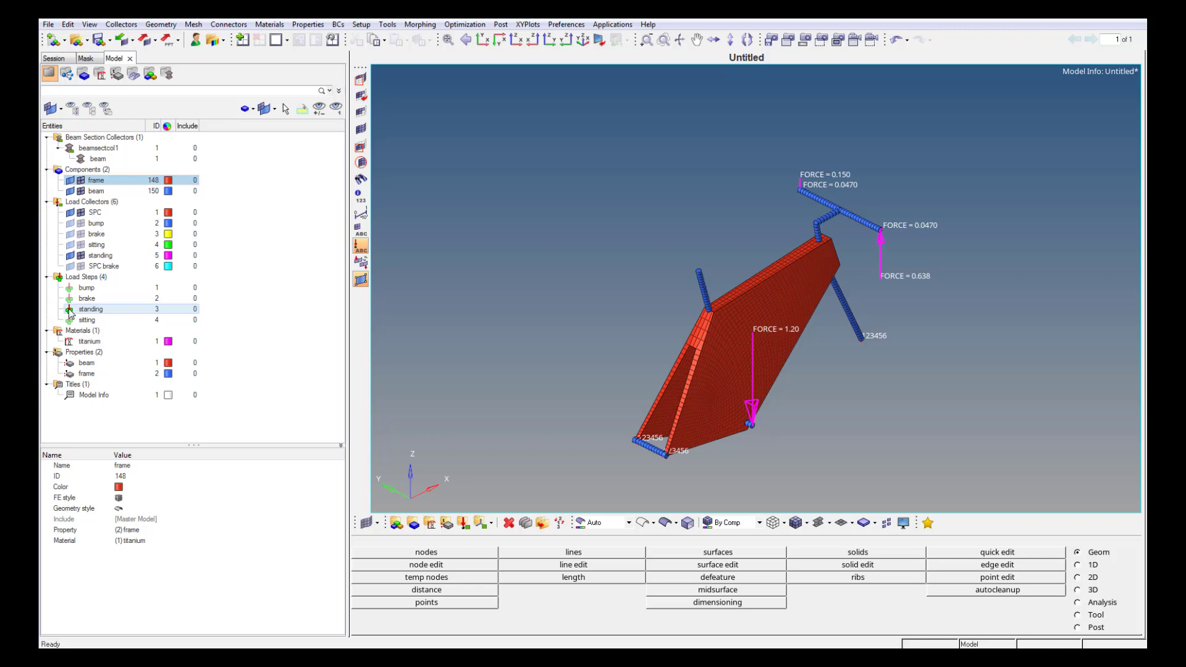
left_click(70, 310)
left_click(70, 320)
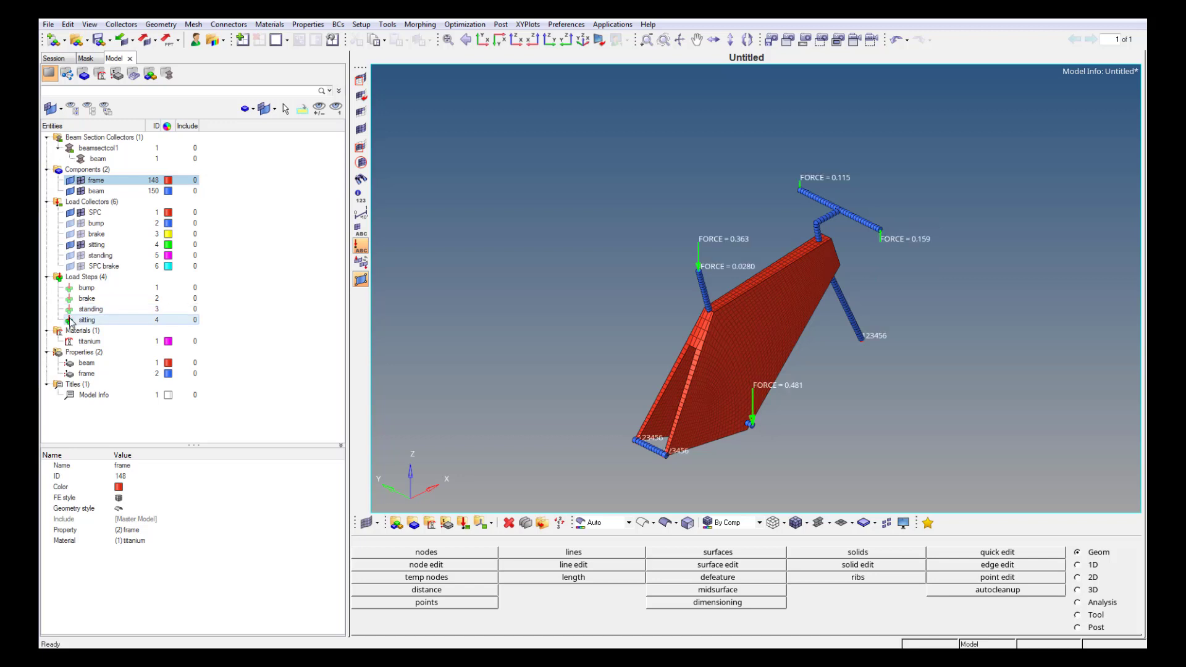
left_click(71, 321)
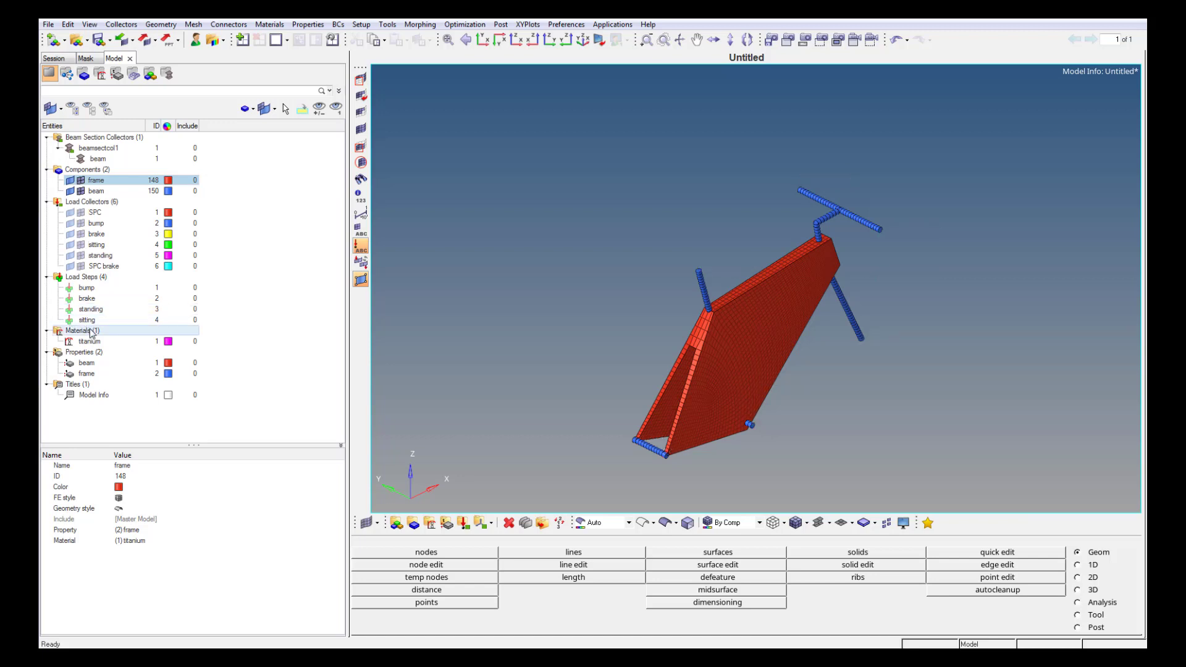
- Inspect the titanium material data and the beam and frame property definitions
left_click(93, 342)
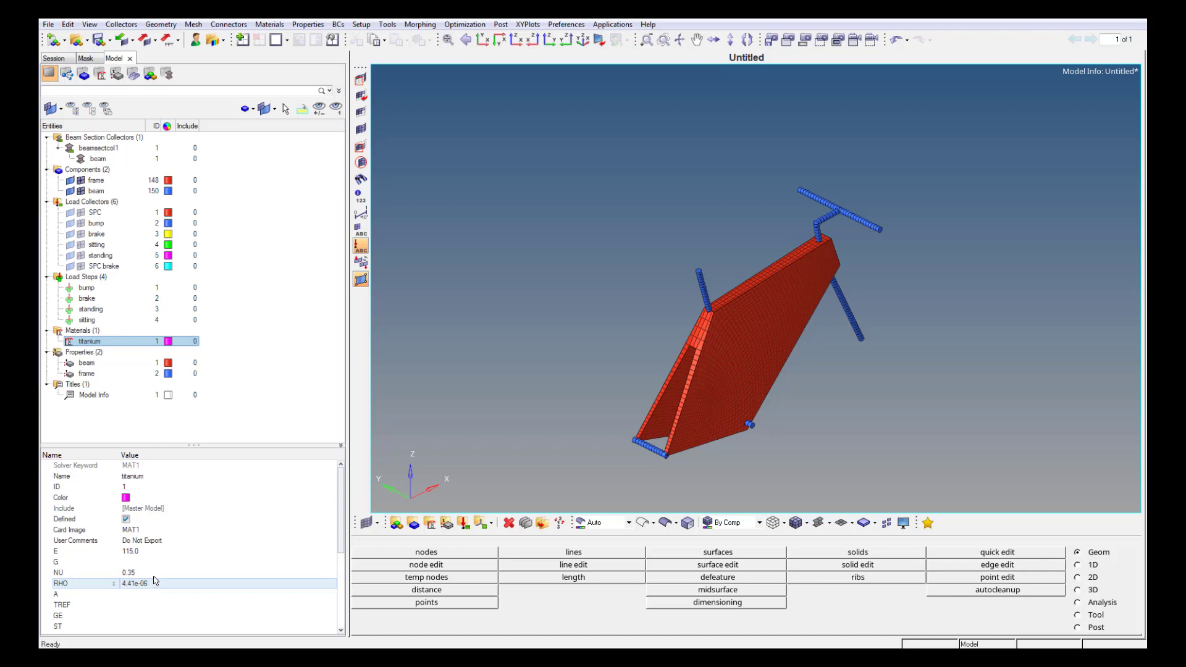
left_click(104, 363)
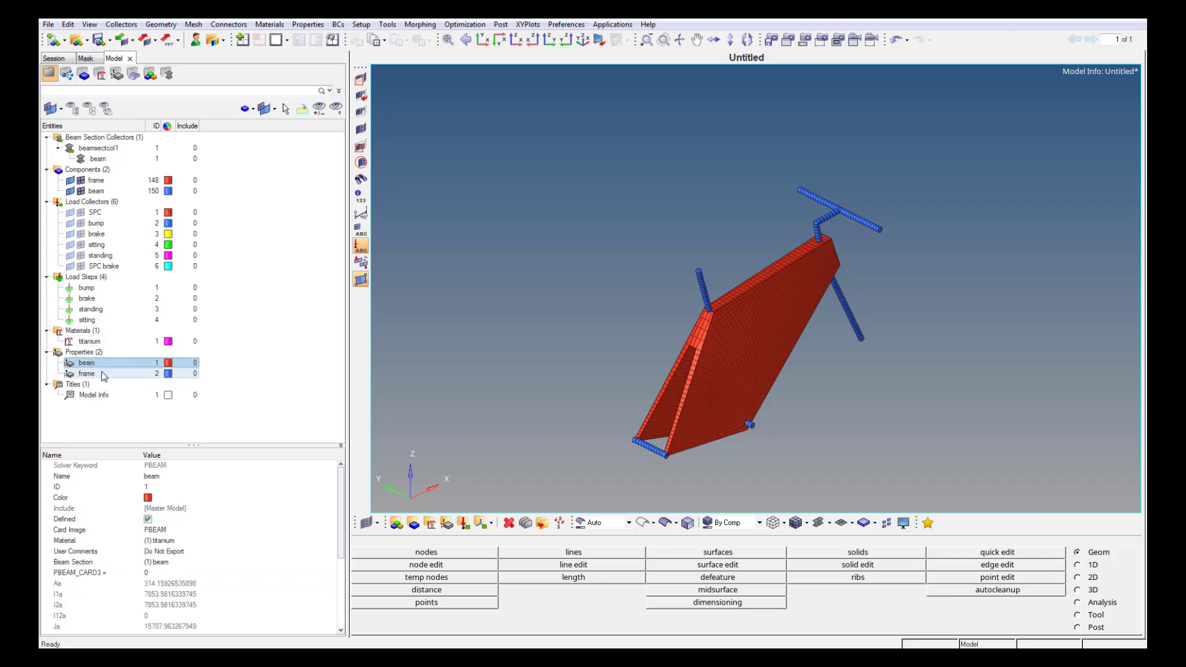
left_click(104, 374)
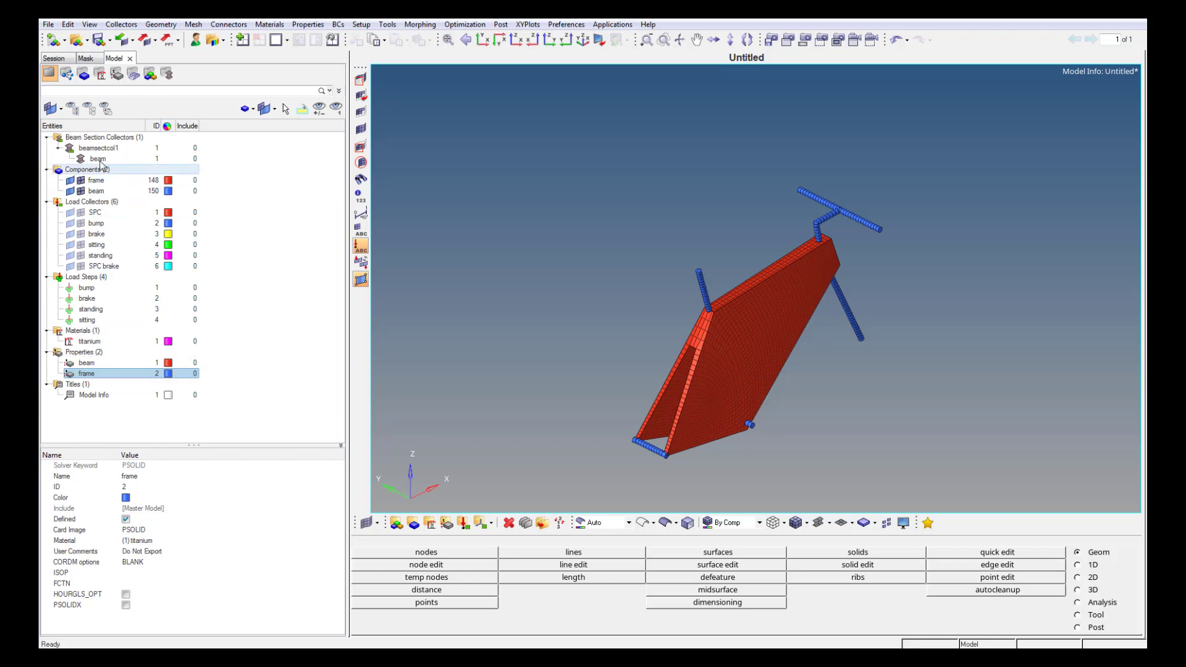
- Create a topology design variable named lattice of type PSOLID for the frame property
left_click(131, 76)
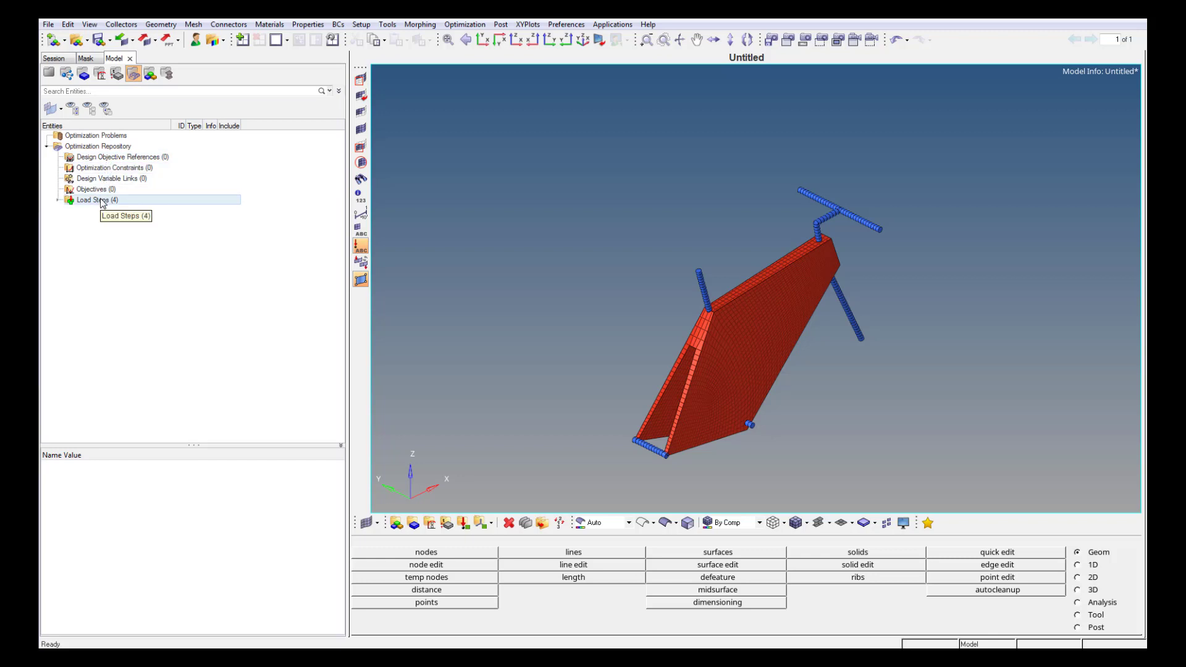
left_click(1078, 603)
left_click(1050, 604)
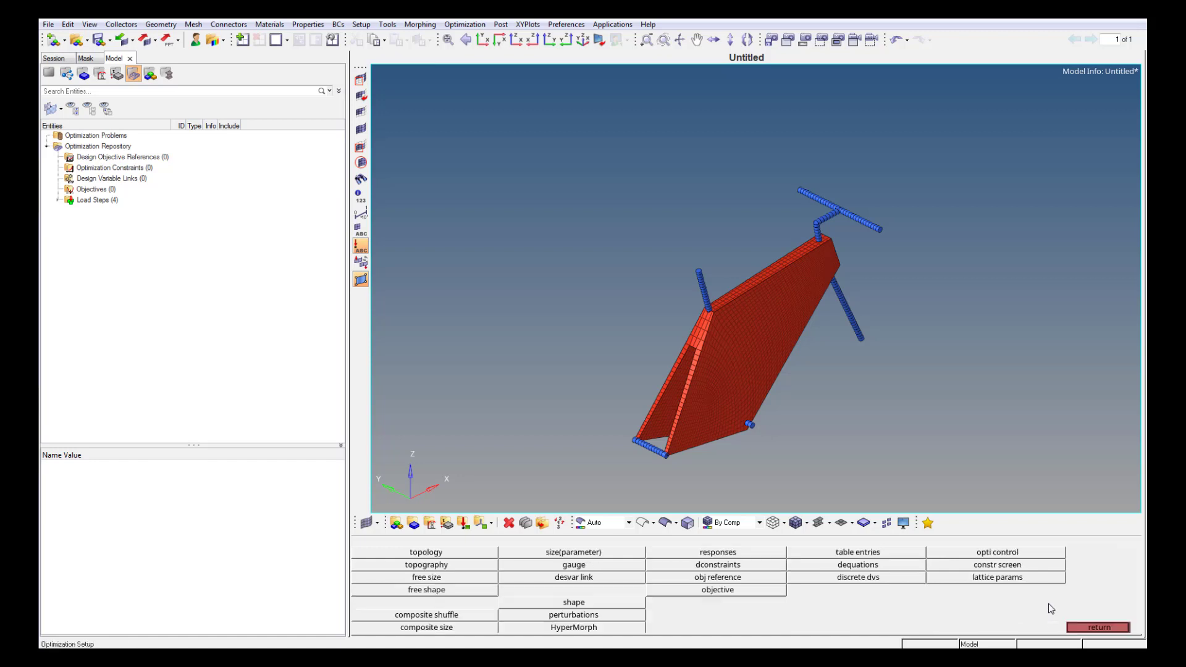
left_click(488, 554)
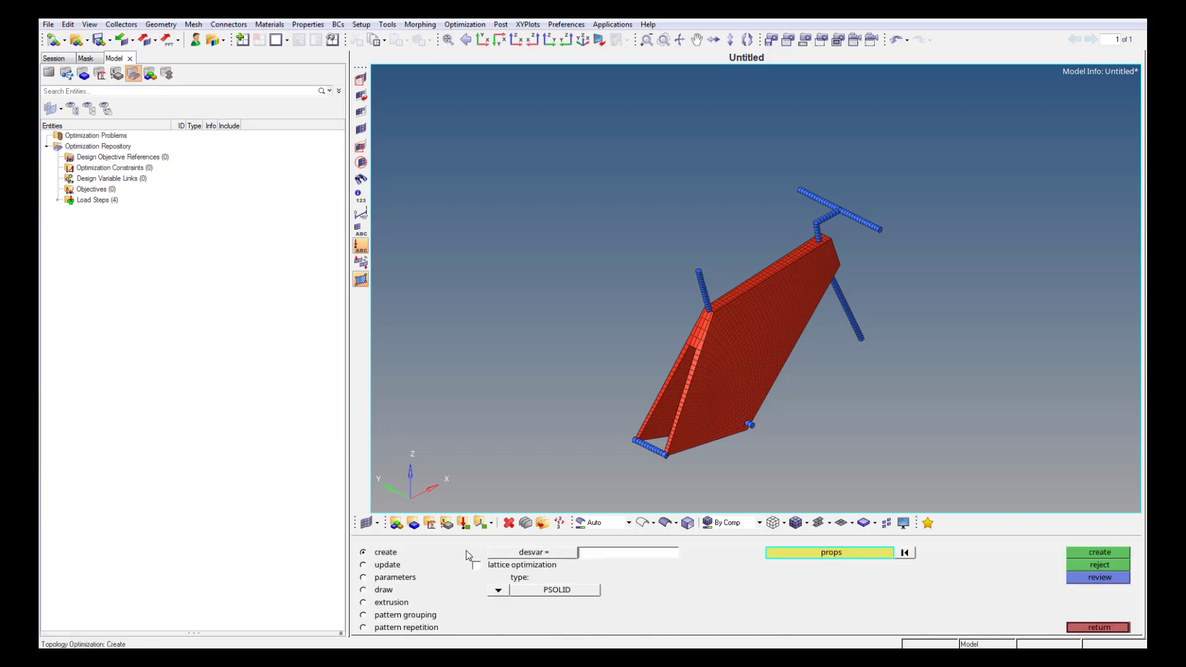
left_click(589, 557)
type("lattice")
left_click(495, 592)
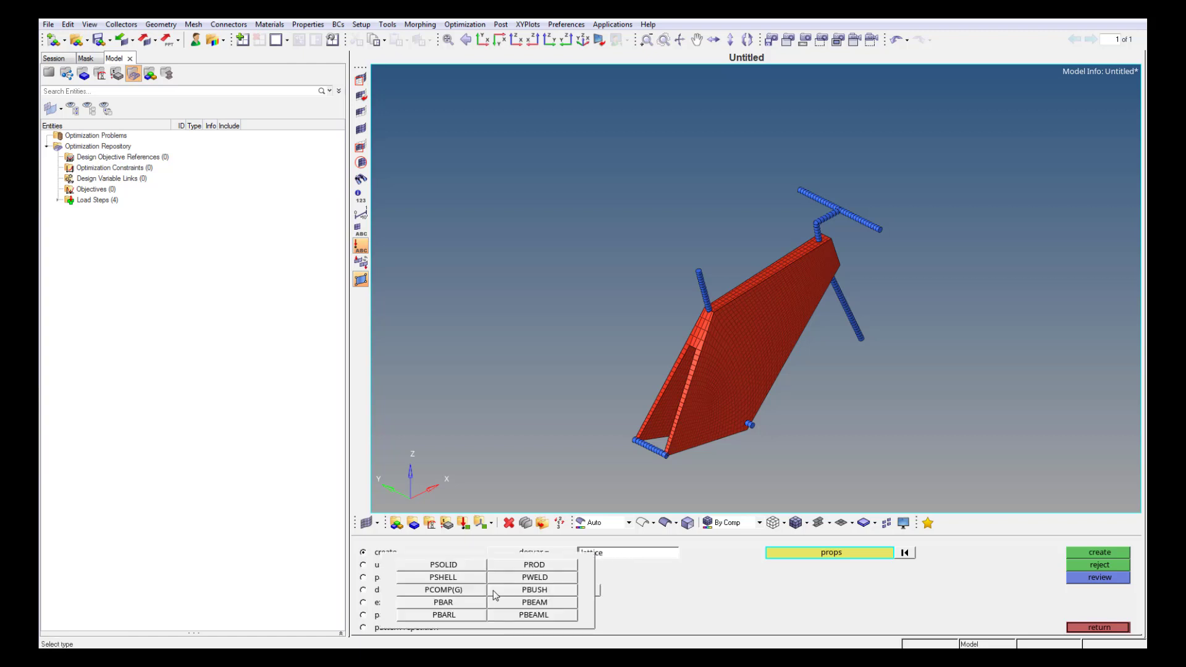
left_click(461, 567)
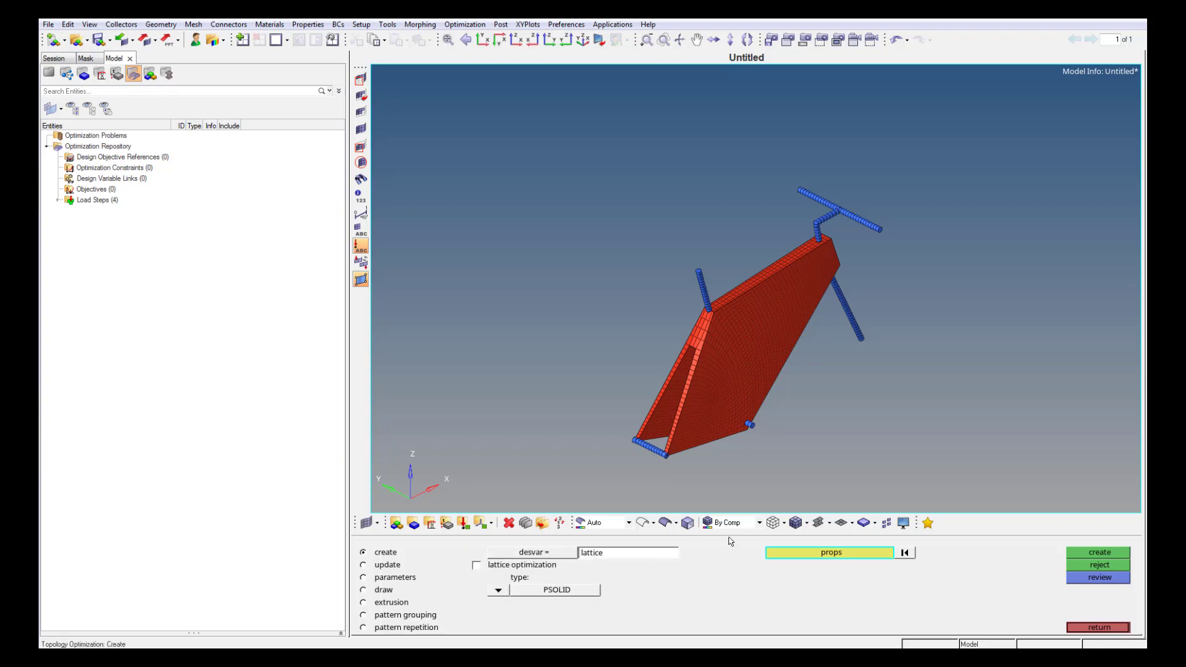
left_click(787, 339)
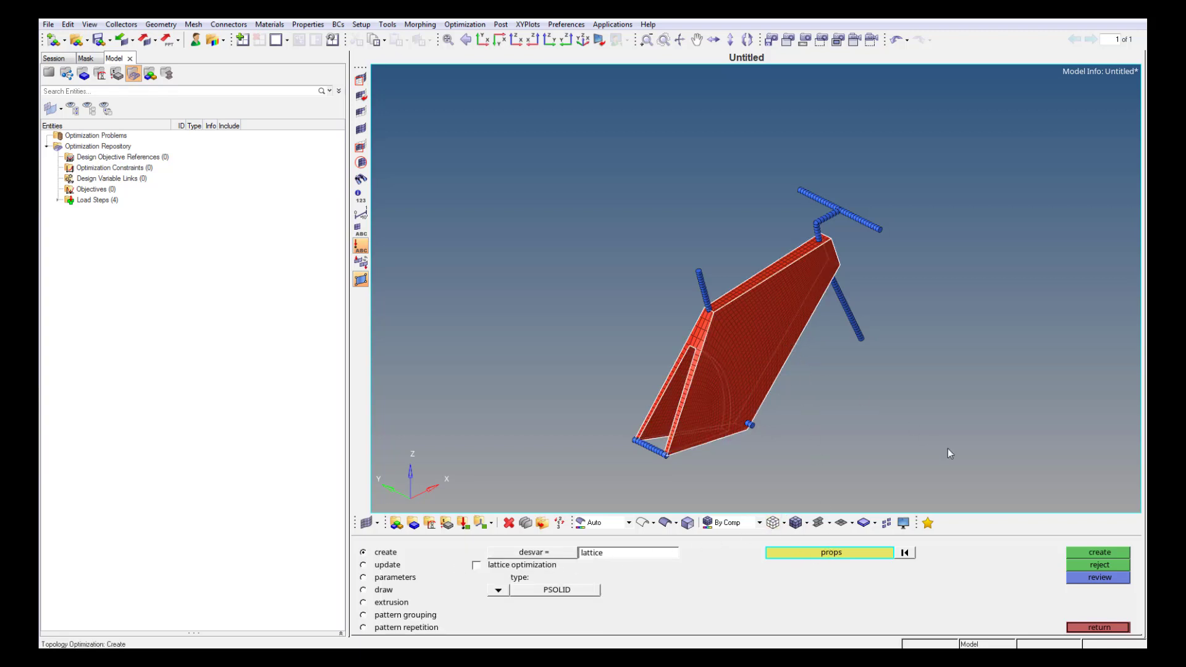
left_click(1116, 554)
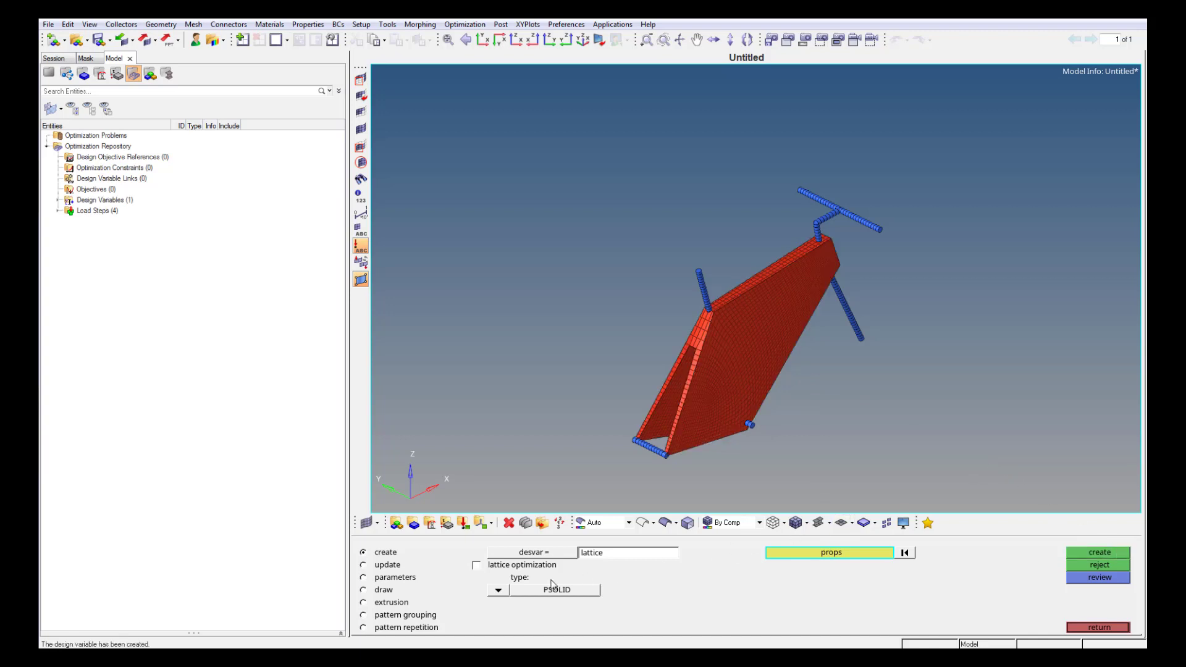
- Set a stress constraint of 0.5 in the parameters of the lattice design variable and update it
left_click(402, 581)
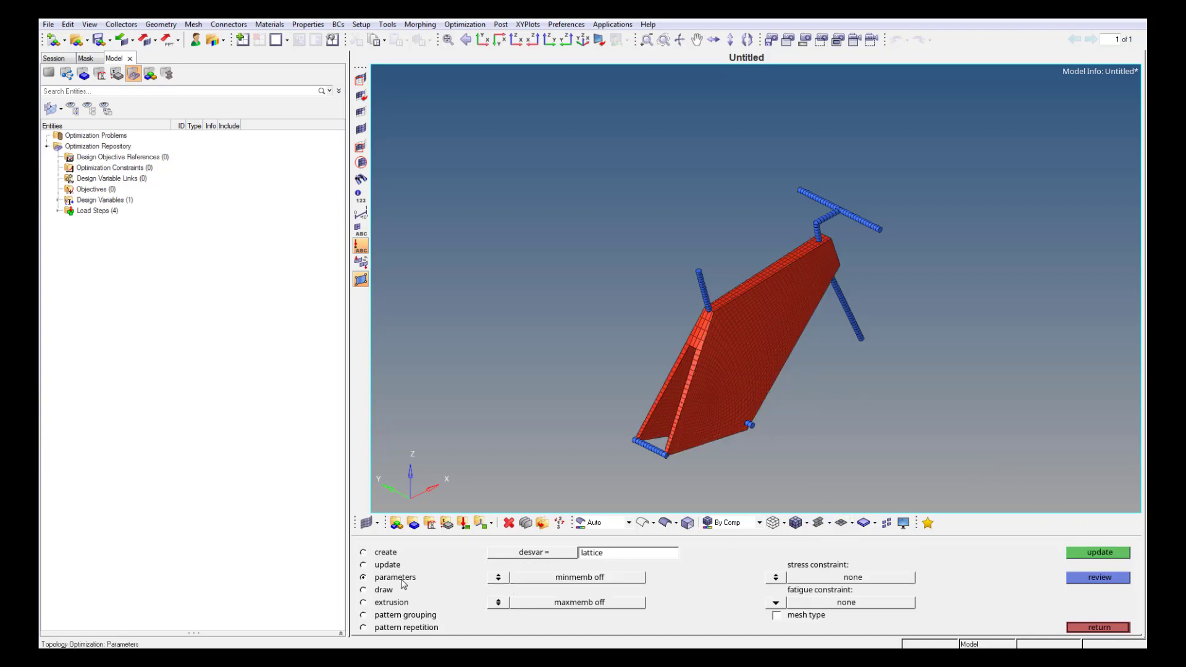
left_click(776, 576)
left_click(920, 580)
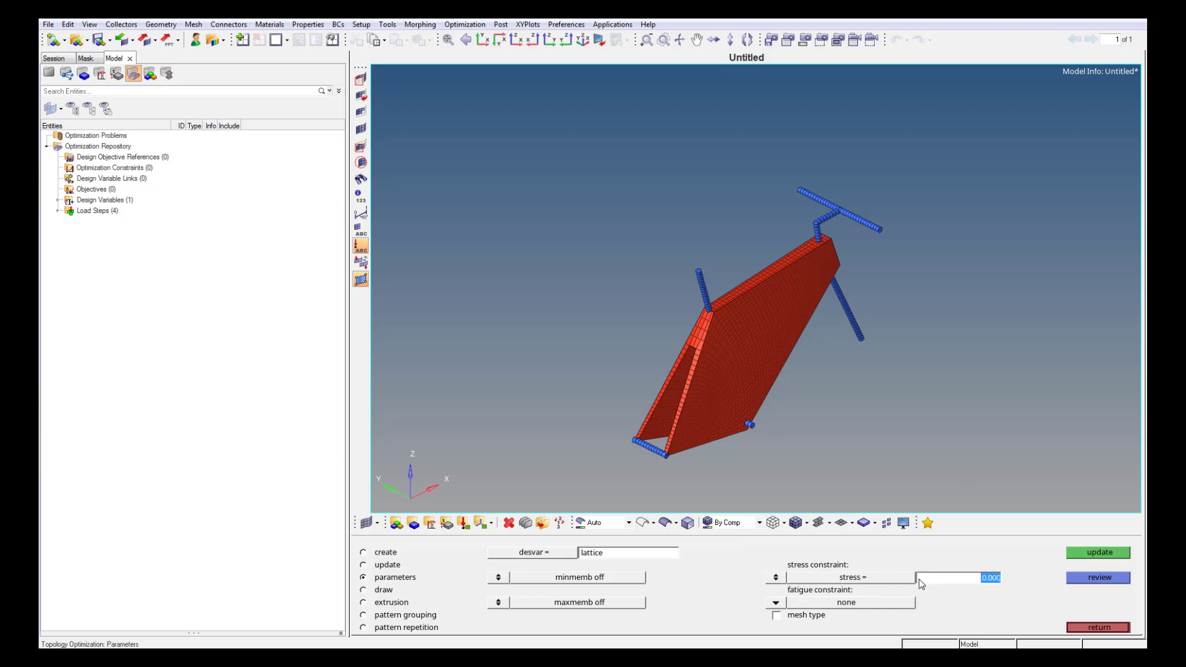
type("0.5")
key("Return")
left_click(1092, 554)
- Apply 1-pln sym pattern grouping to the lattice design variable, using anchor and first nodes across the frame's front top edge
left_click(428, 619)
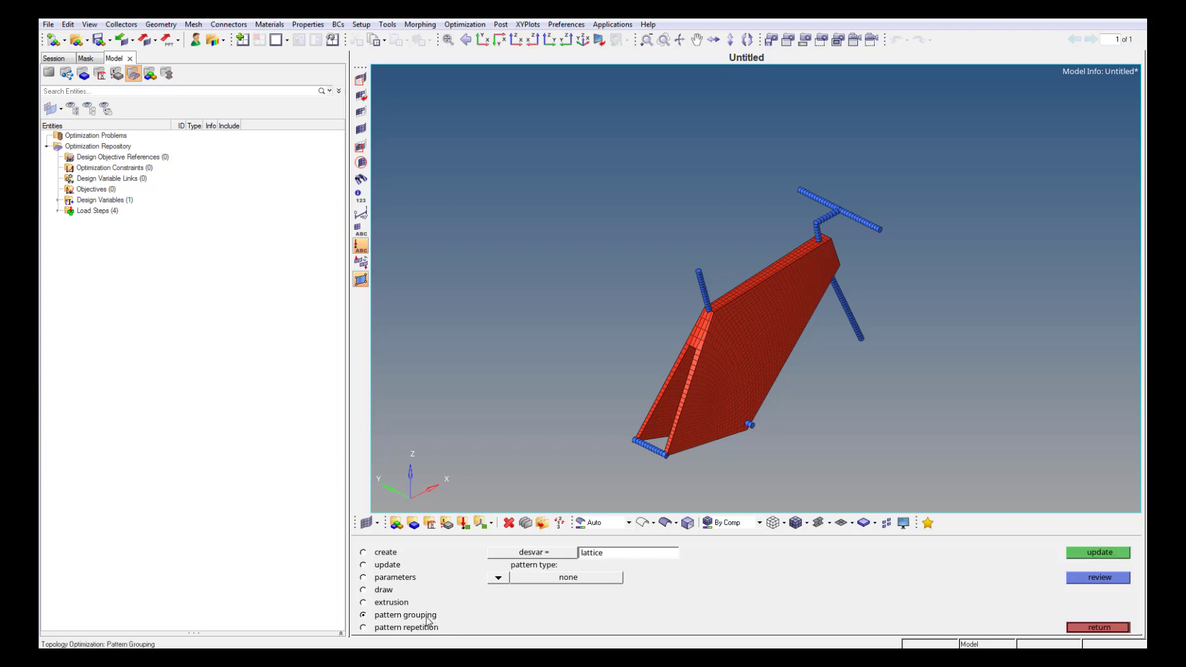
left_click(497, 580)
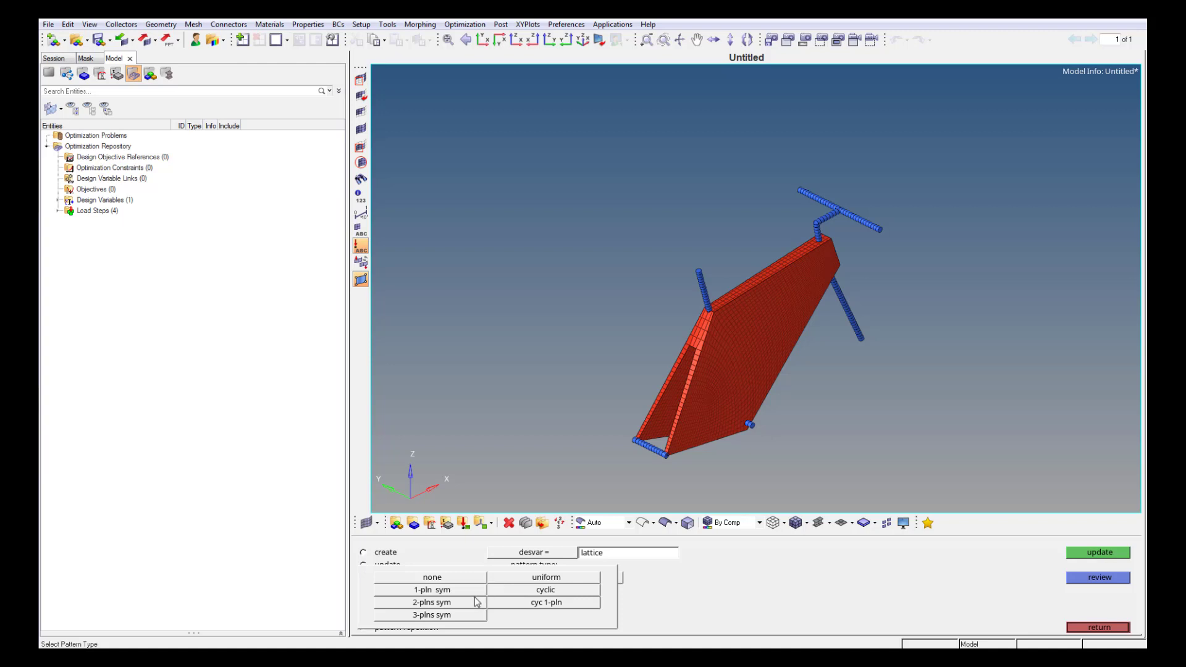
left_click(468, 591)
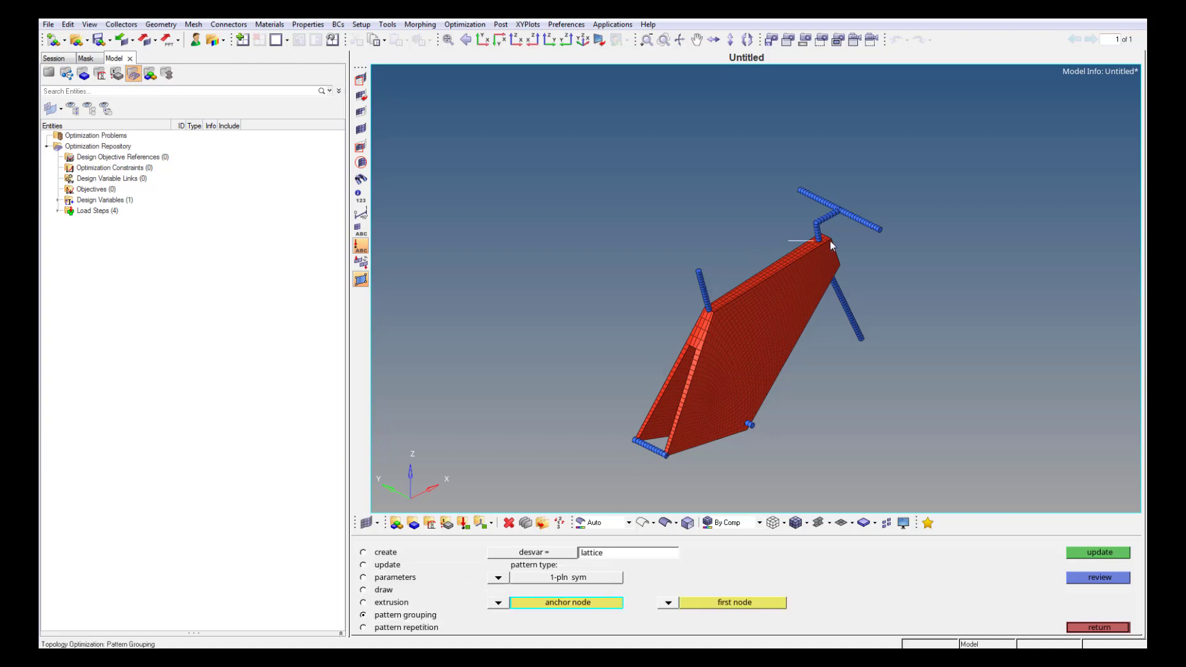
scroll(838, 240, "up", 5)
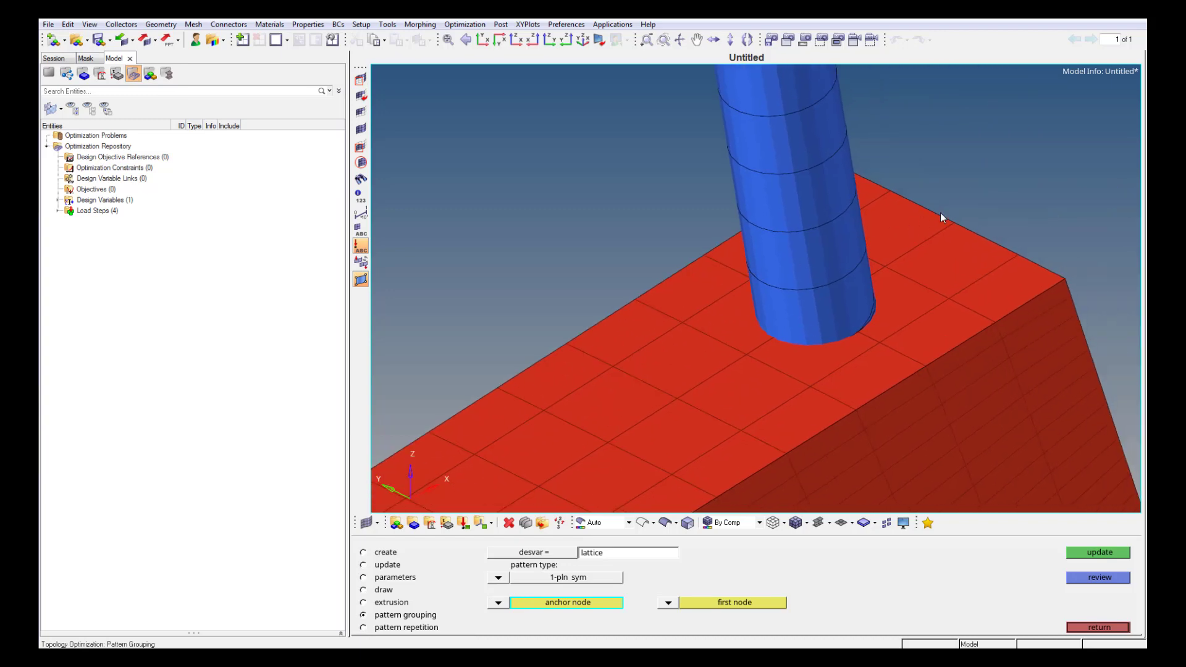
left_click(954, 222)
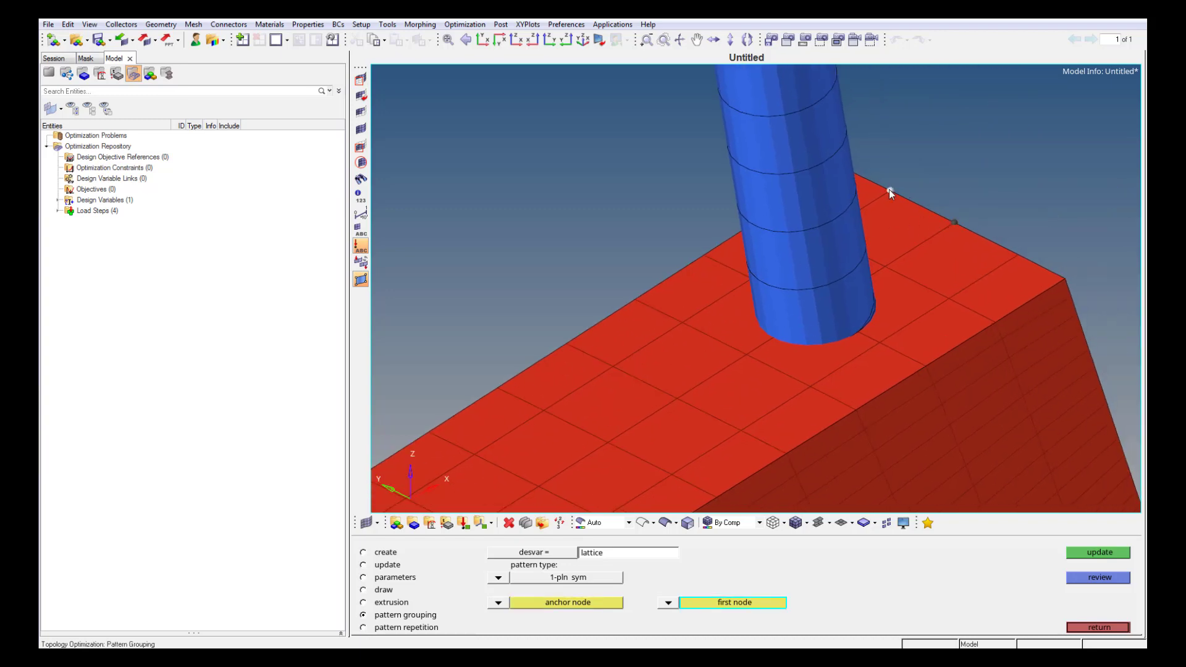
left_click_drag(951, 221, 781, 258, "ctrl")
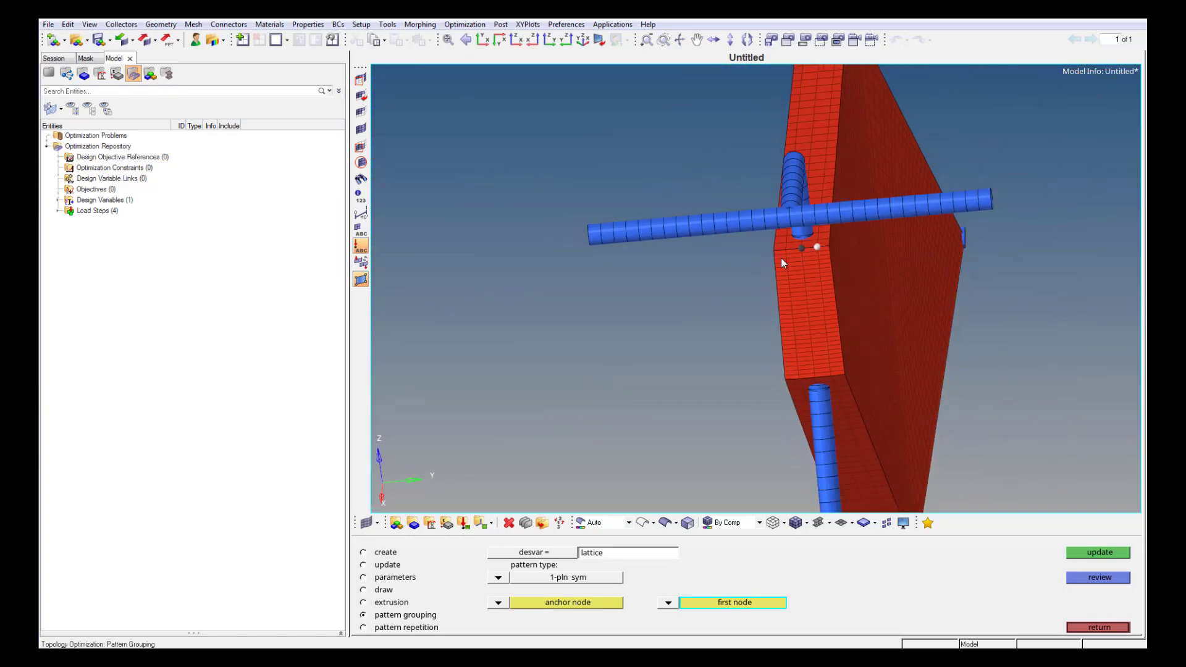
left_click(549, 39)
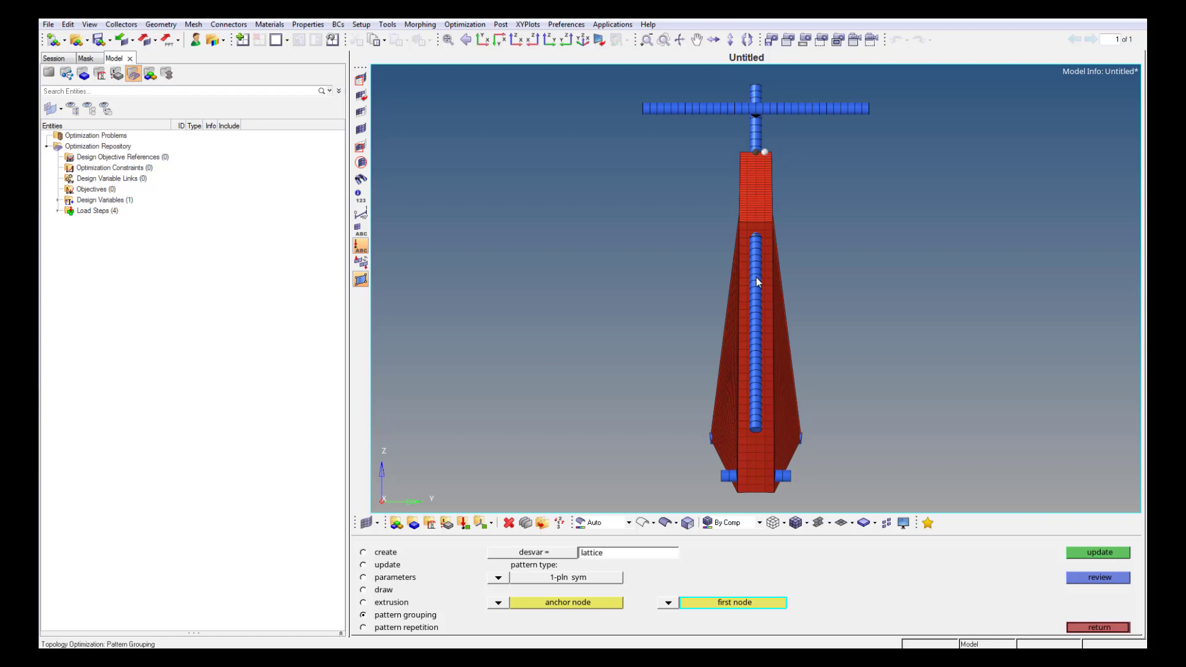
left_click(1099, 554)
- Enable lattice optimization for the lattice design variable with lattice type 1
left_click(390, 564)
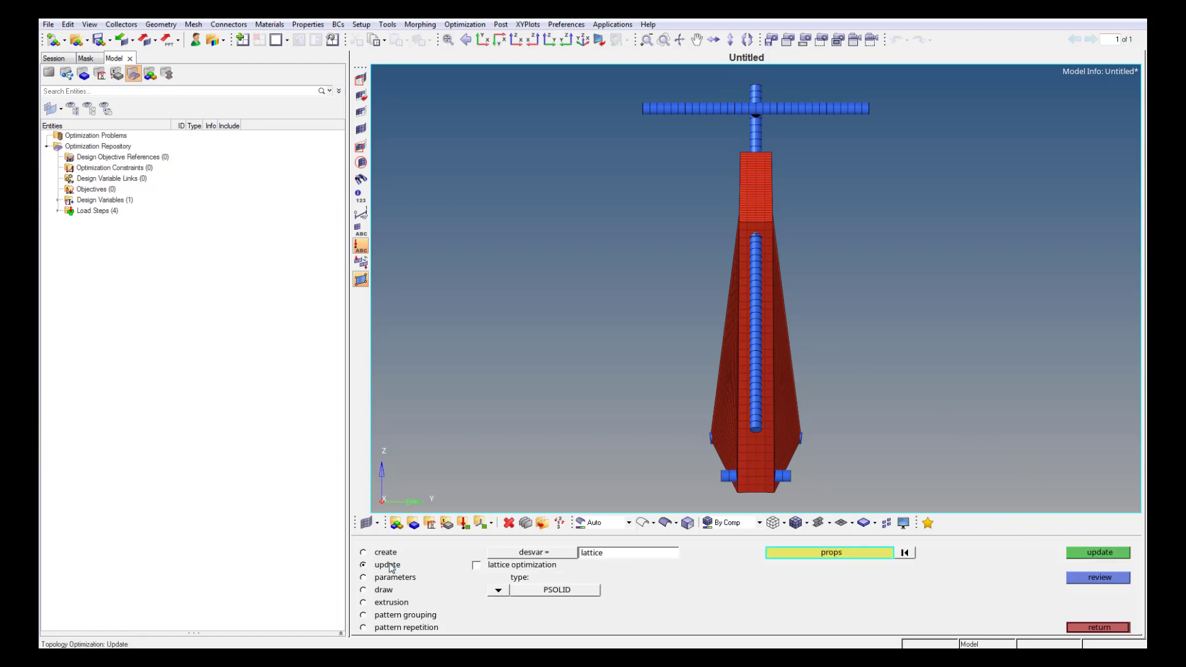
left_click(476, 565)
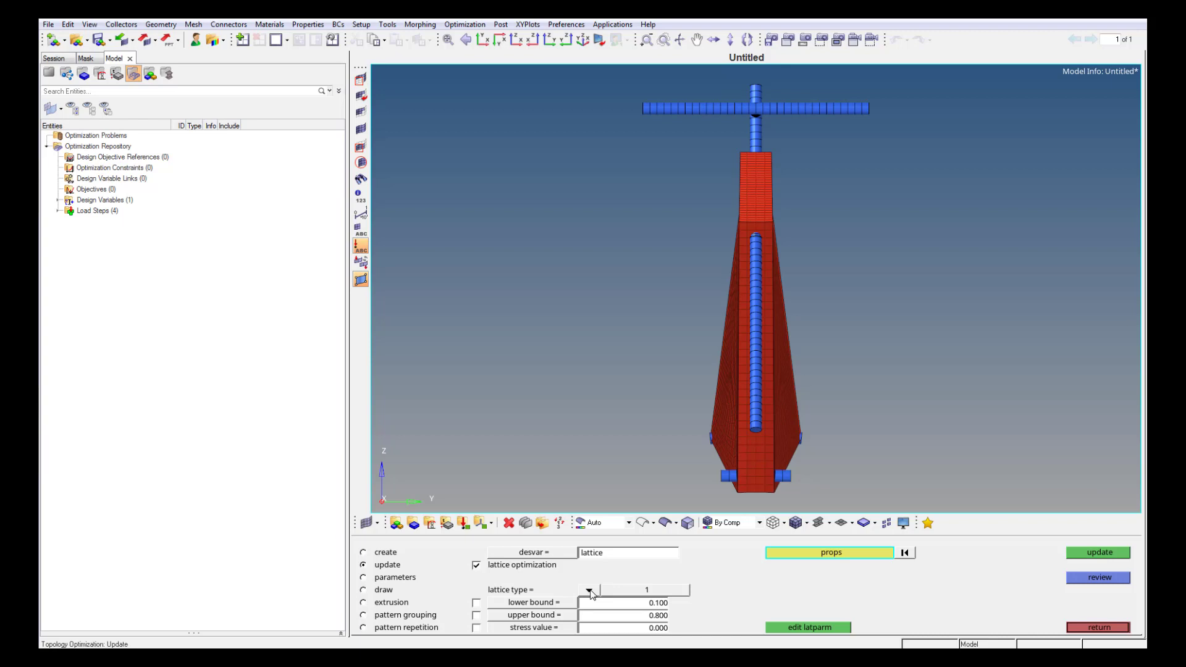
left_click(588, 591)
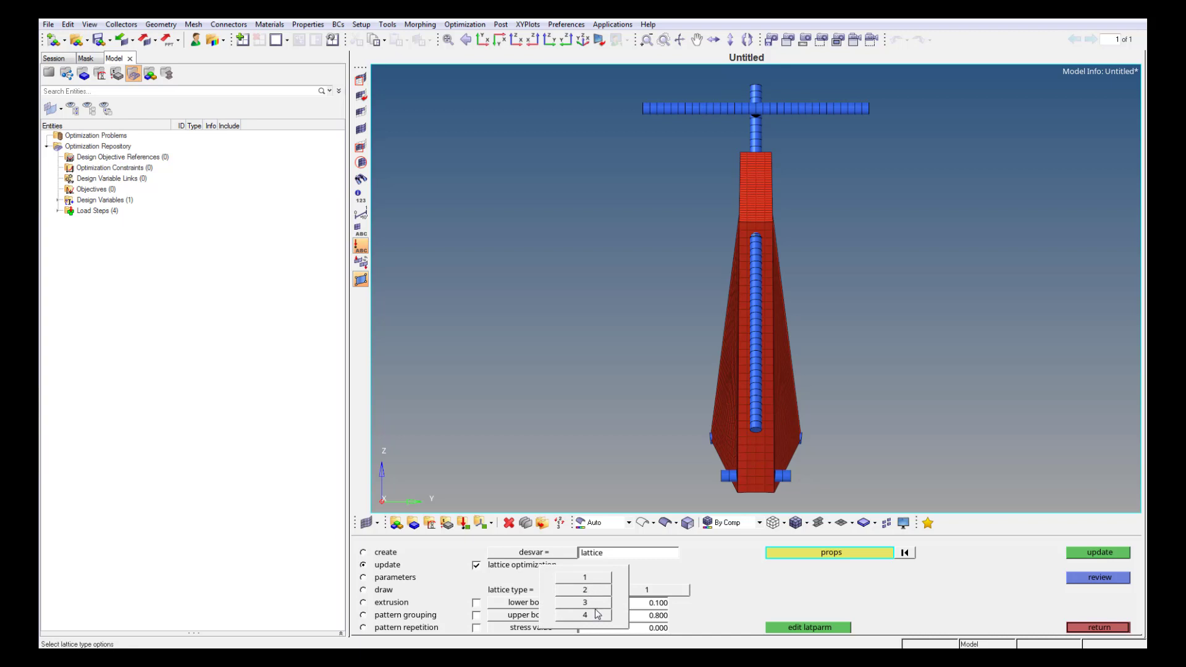
left_click(596, 578)
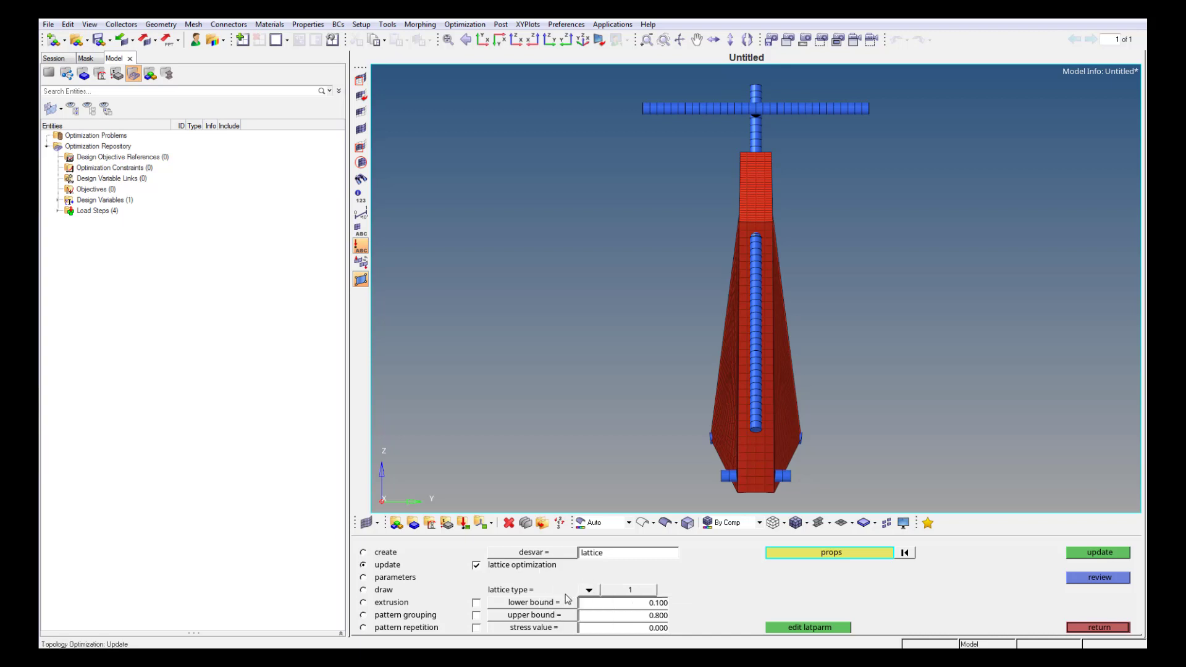
- Set the lattice lower bound to 0.01 and activate the stress value of 1.0
left_click(474, 602)
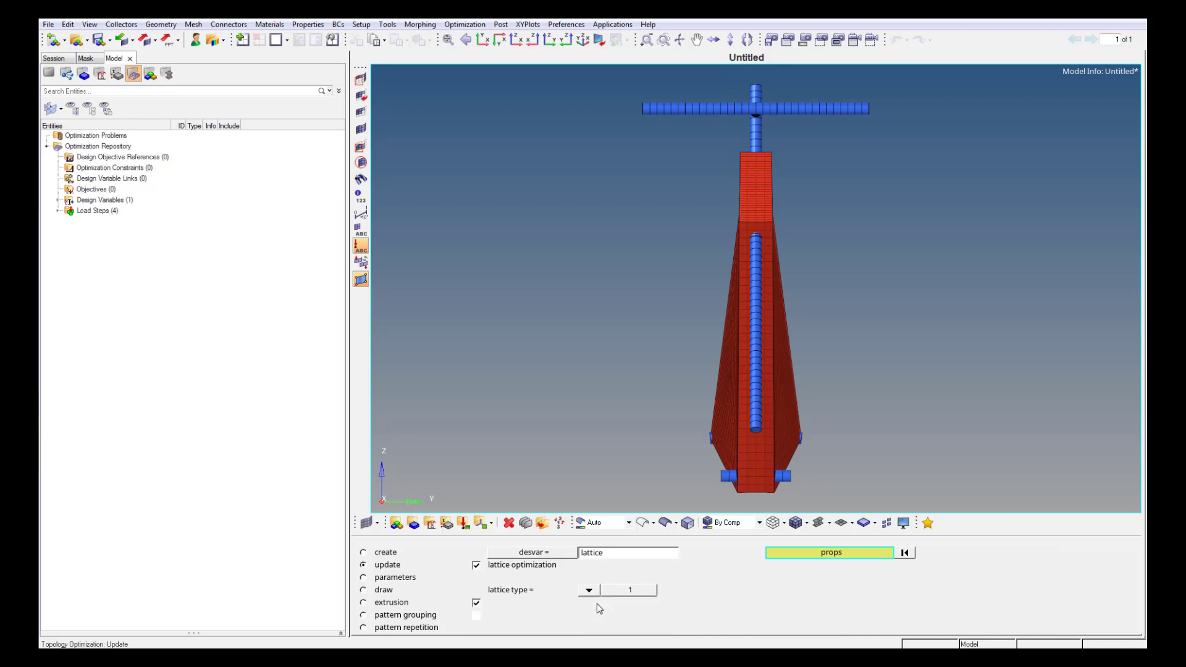
type("1")
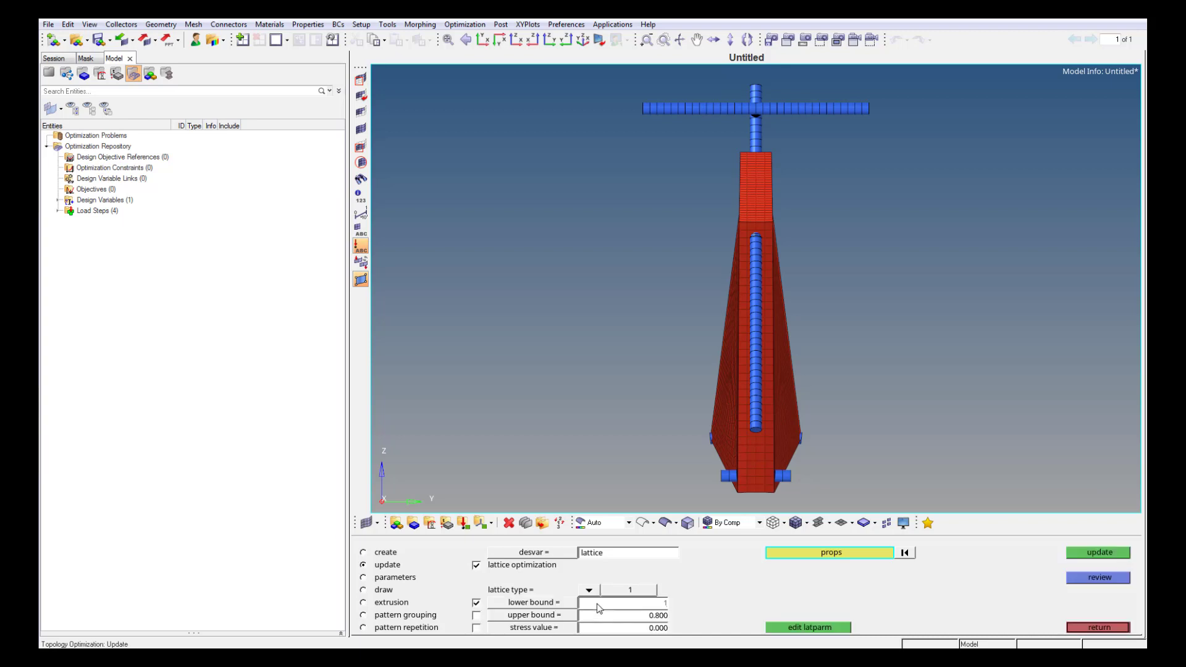
type("e-2")
key("Return")
left_click(476, 627)
- Edit the lattice control parameters, setting CLEAN to NO and LATLB to AUTO
left_click(799, 627)
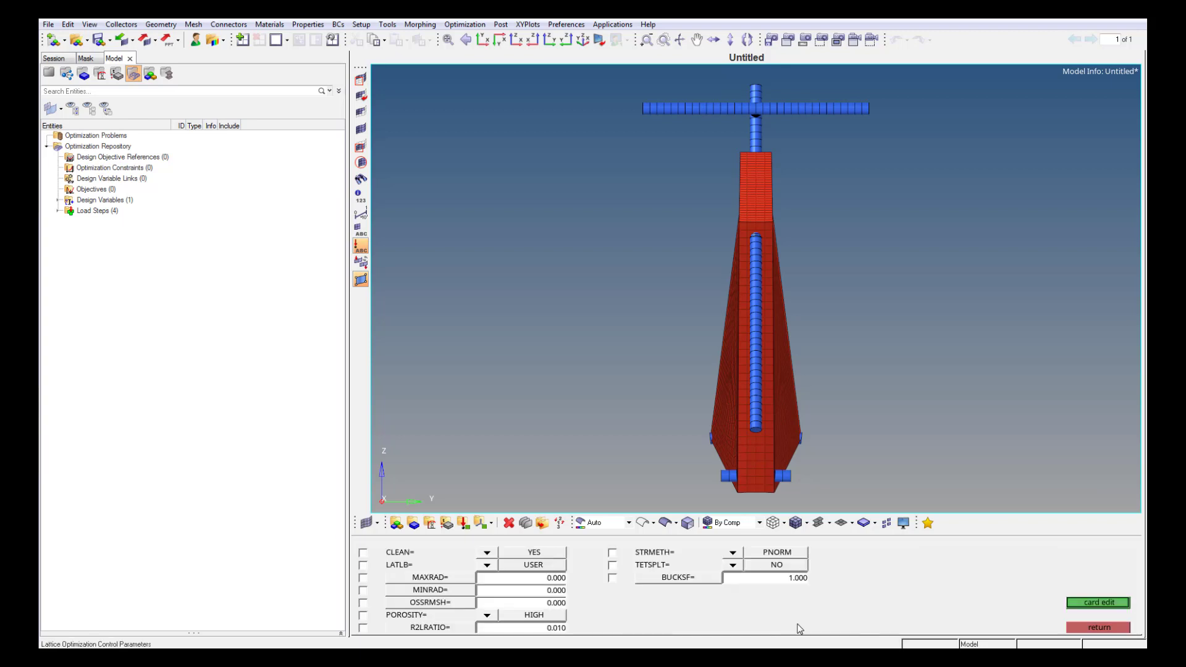
left_click(363, 552)
left_click(487, 552)
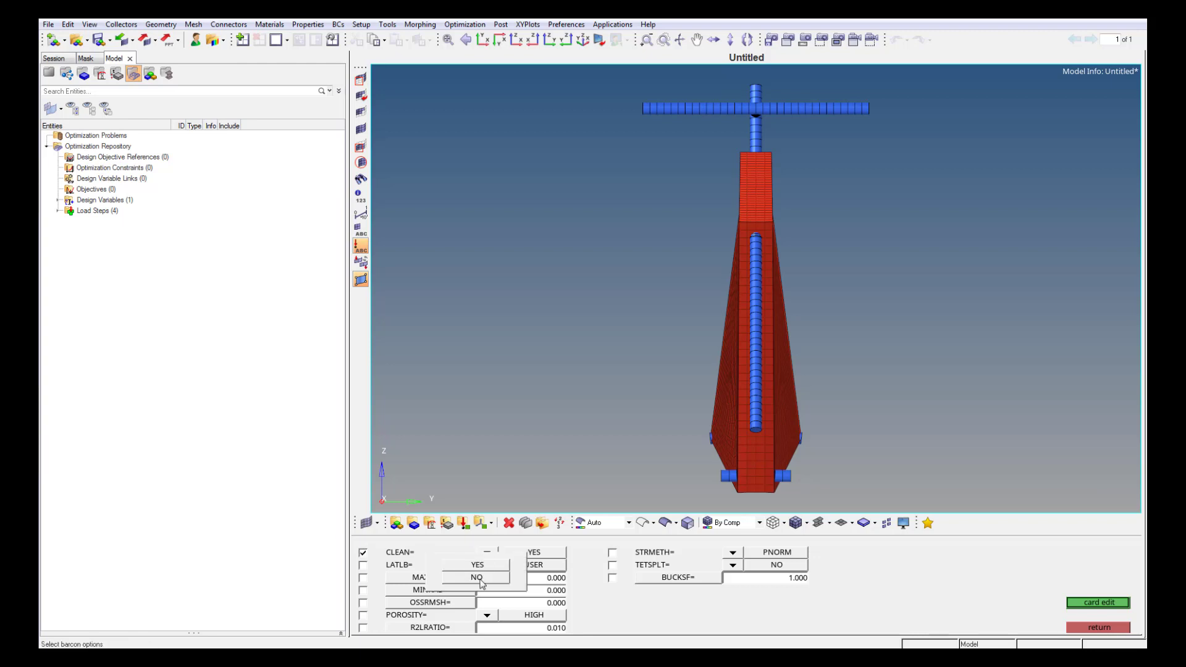
left_click(476, 578)
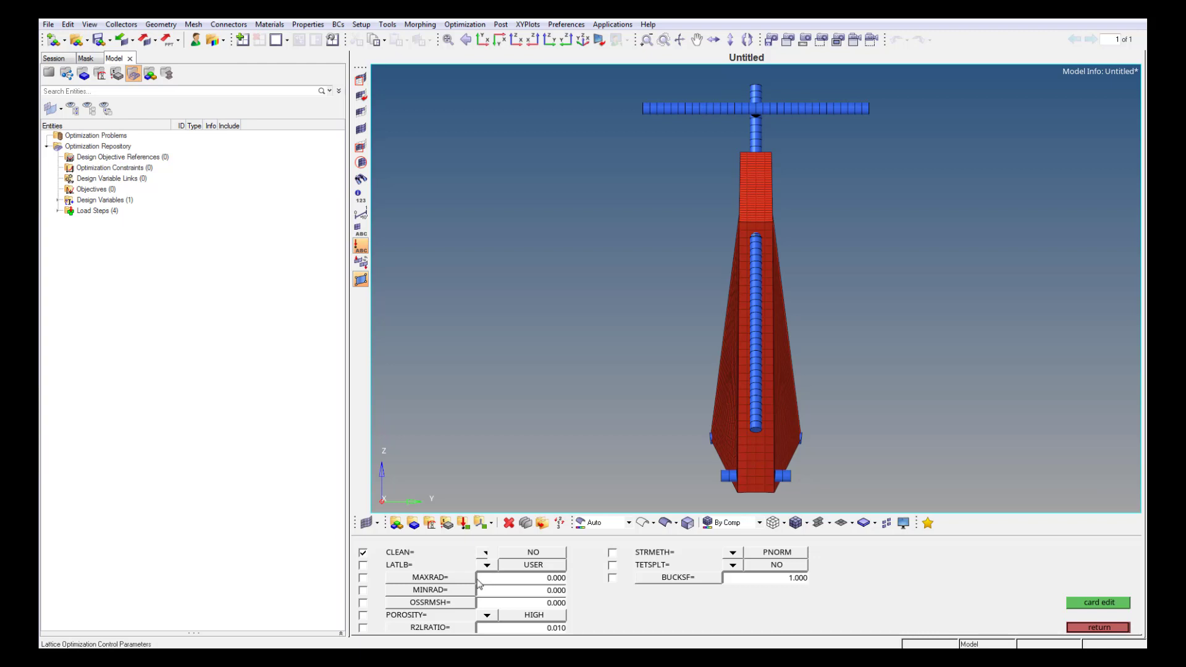
left_click(366, 565)
left_click(486, 565)
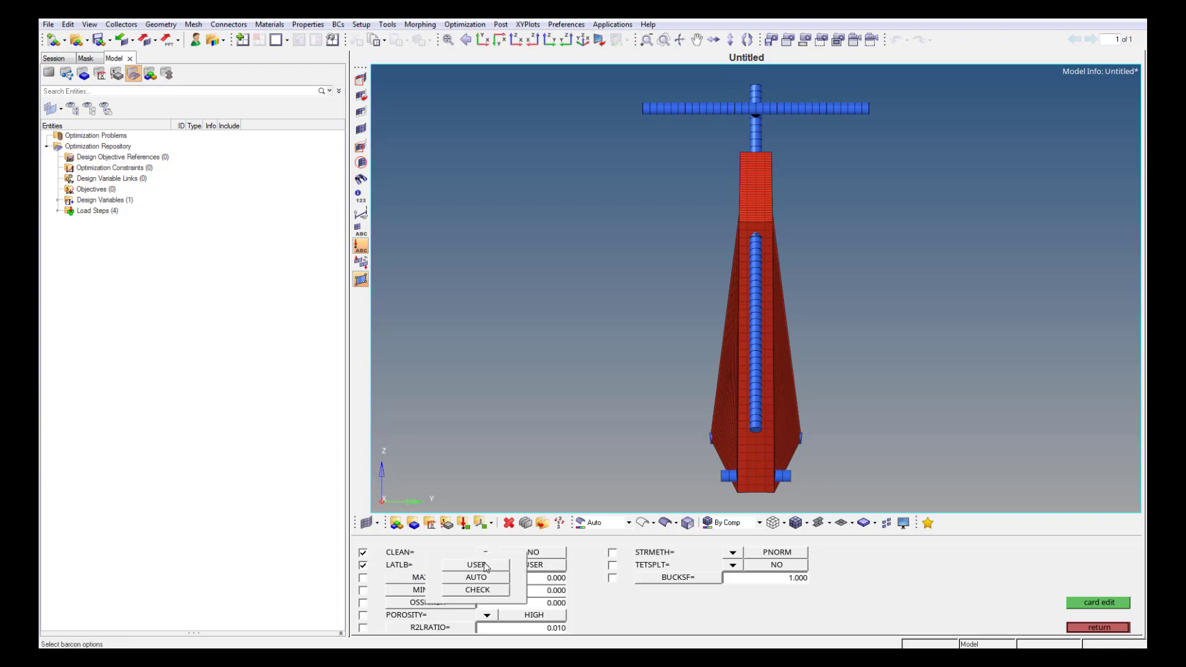
left_click(476, 577)
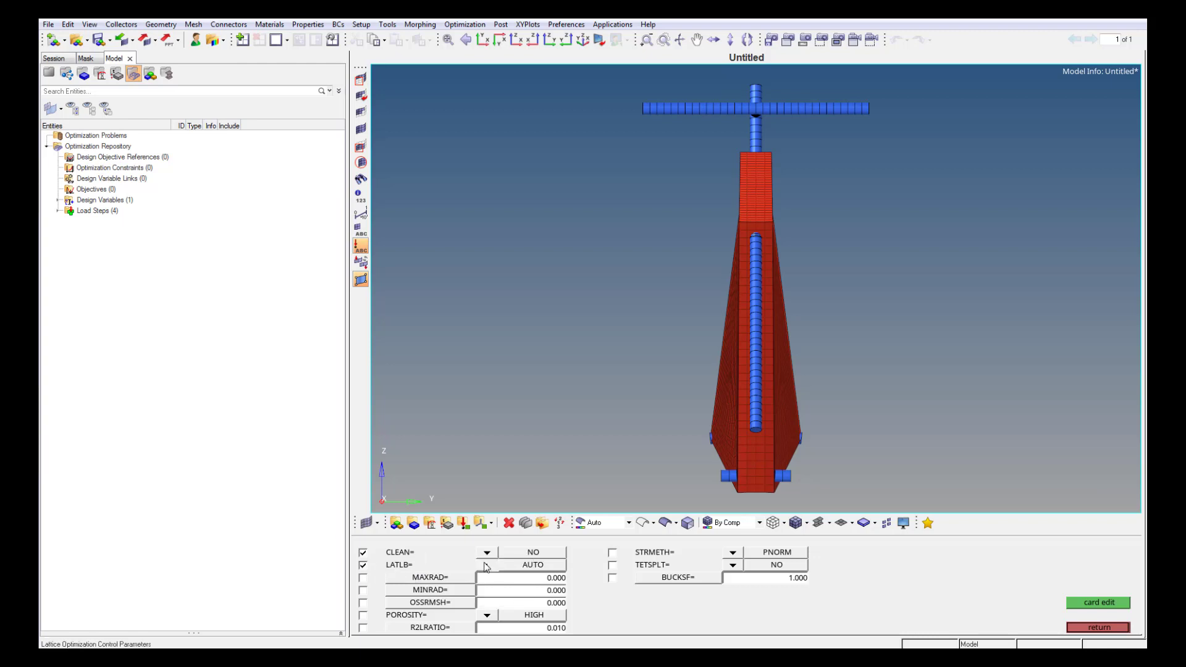
- Set POROSITY to LOW in the lattice parameters, update the lattice design variable and leave the topology settings
left_click(363, 615)
left_click(485, 616)
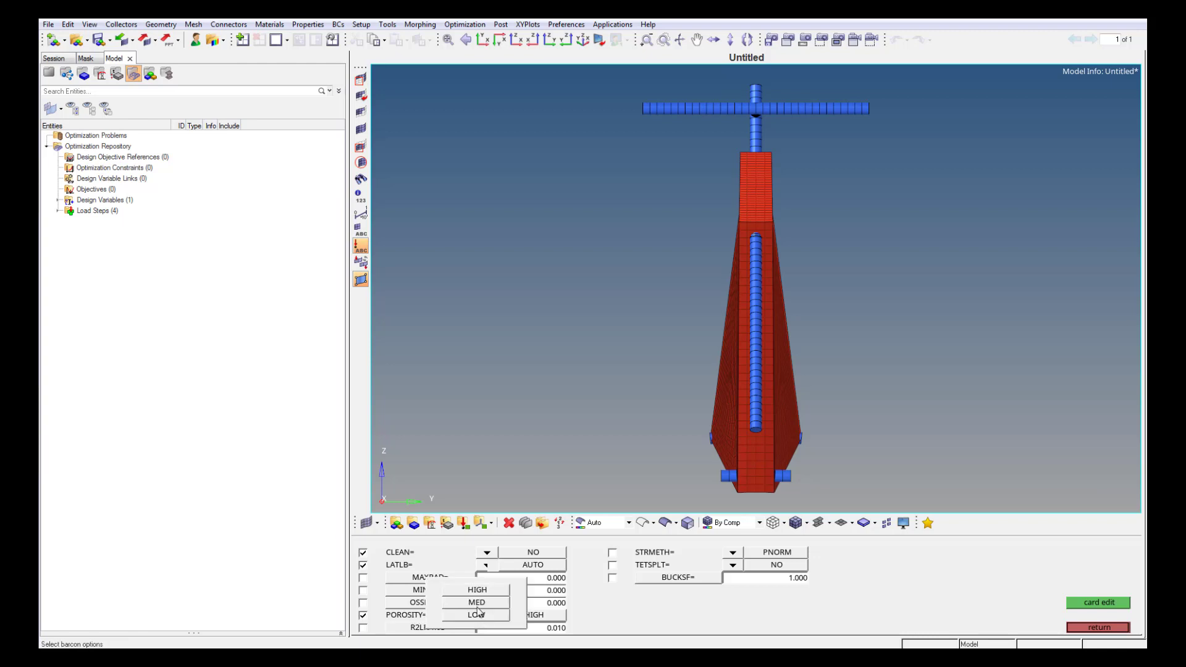
left_click(479, 615)
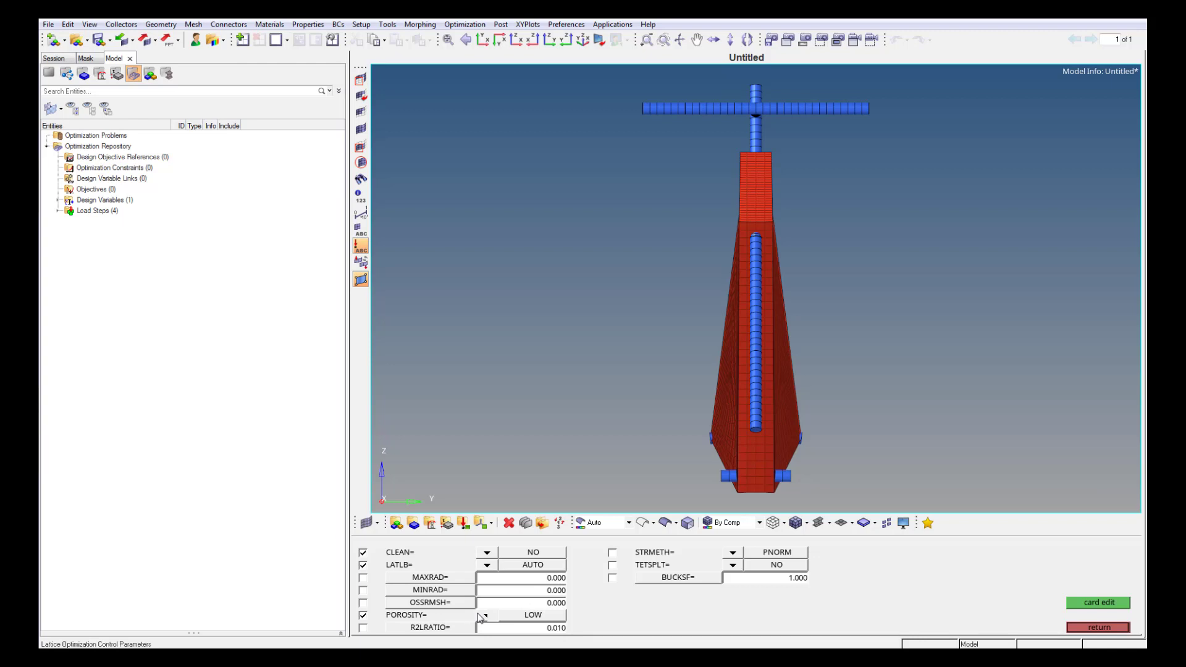
left_click(1099, 628)
left_click(1092, 558)
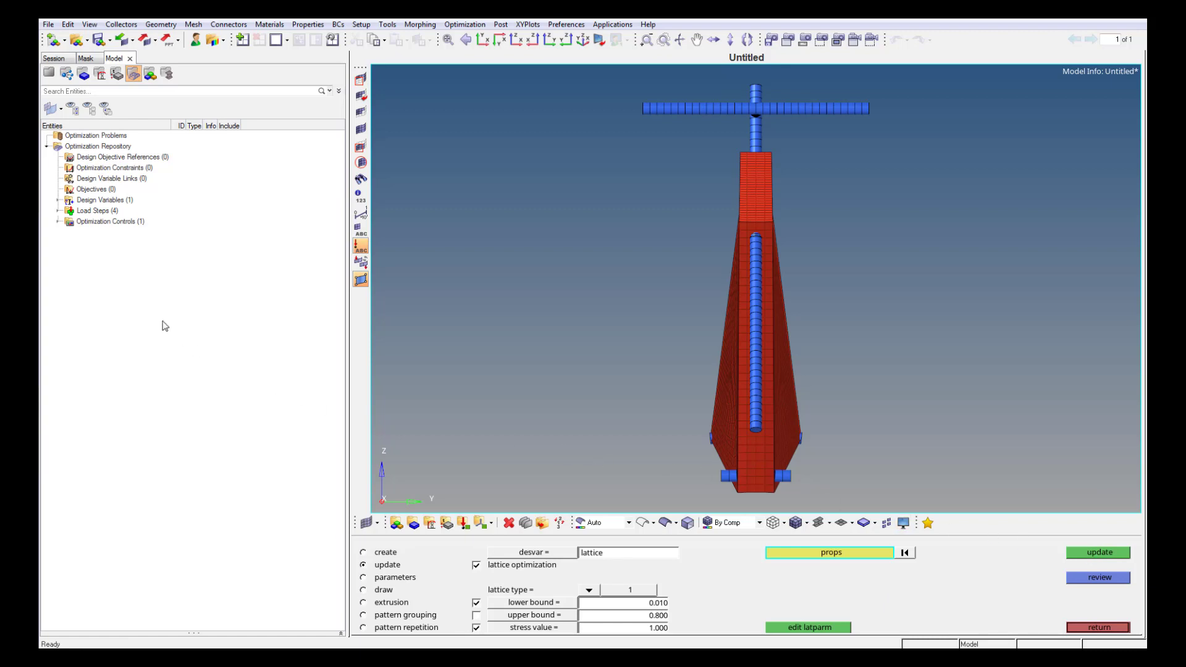
key("Escape")
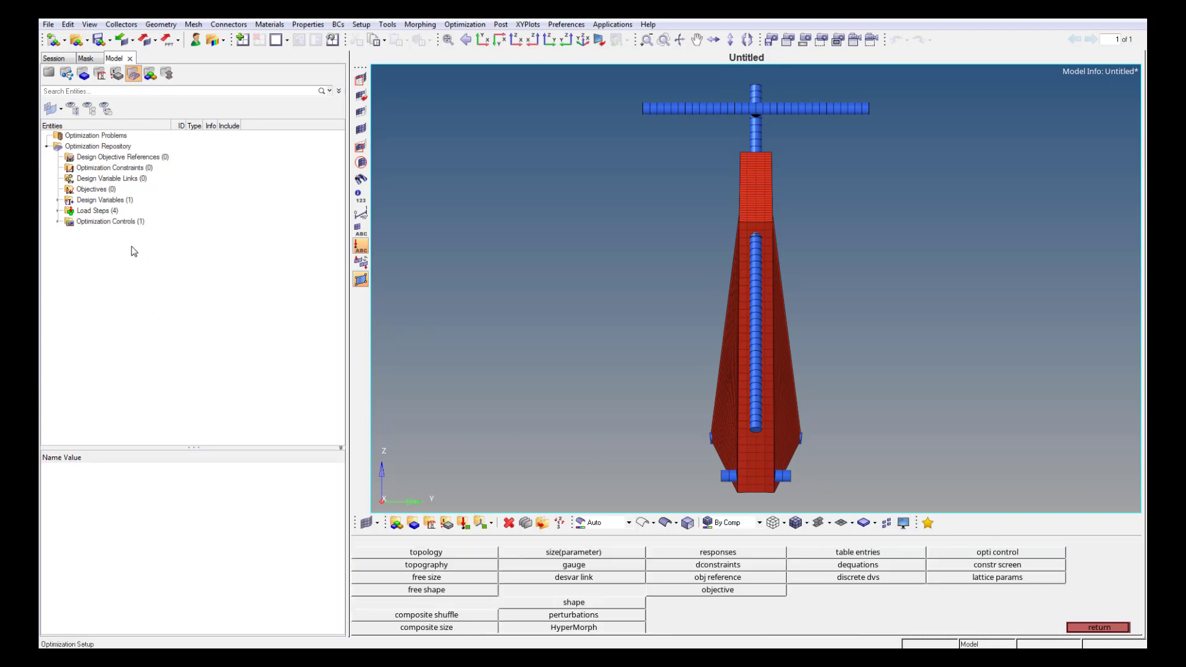
- Review the optistruct_latprm control and the lattice design variable's bounds, stress and pattern grouping settings
left_click(58, 222)
left_click(111, 232)
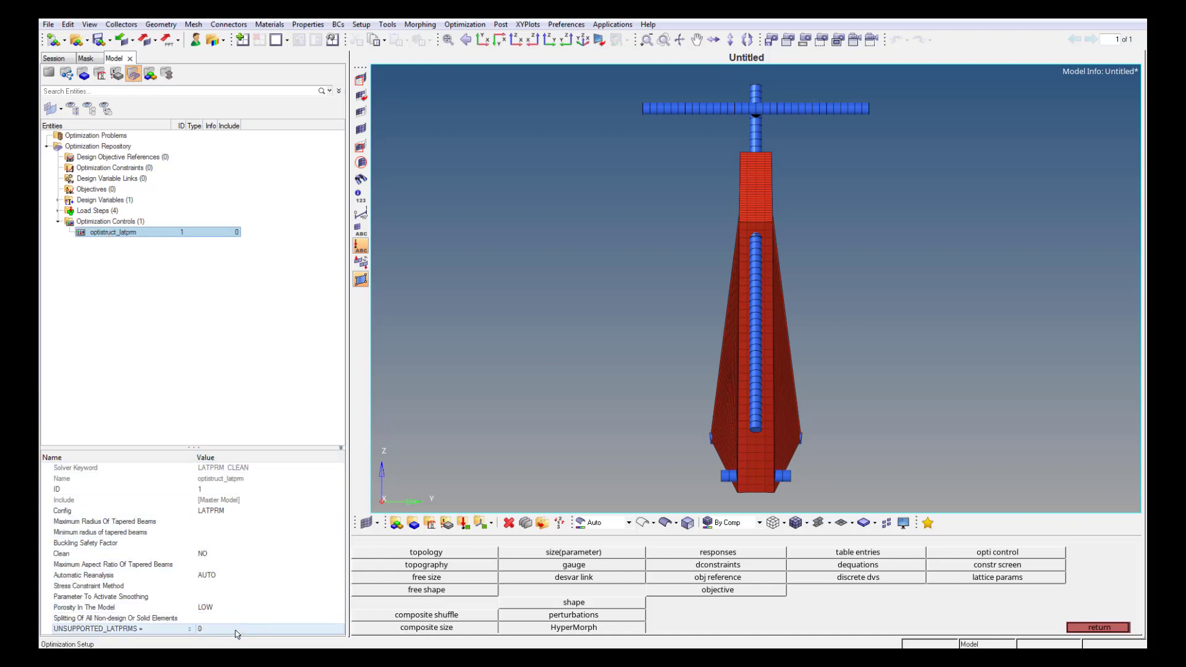
left_click(58, 201)
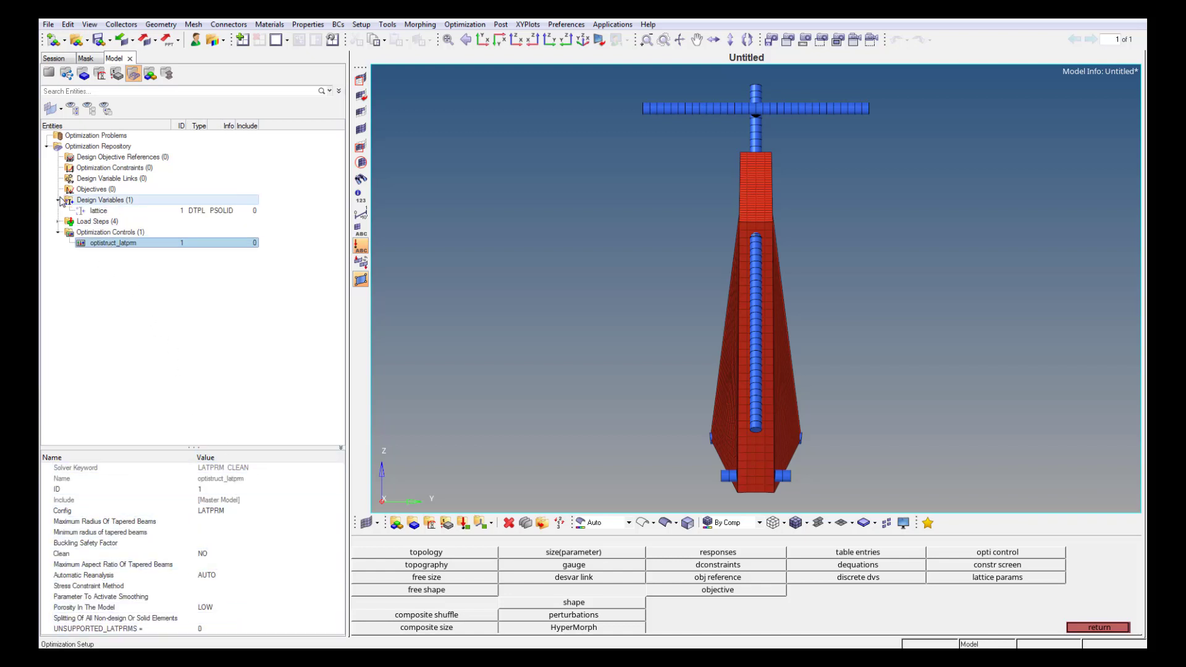
left_click(110, 210)
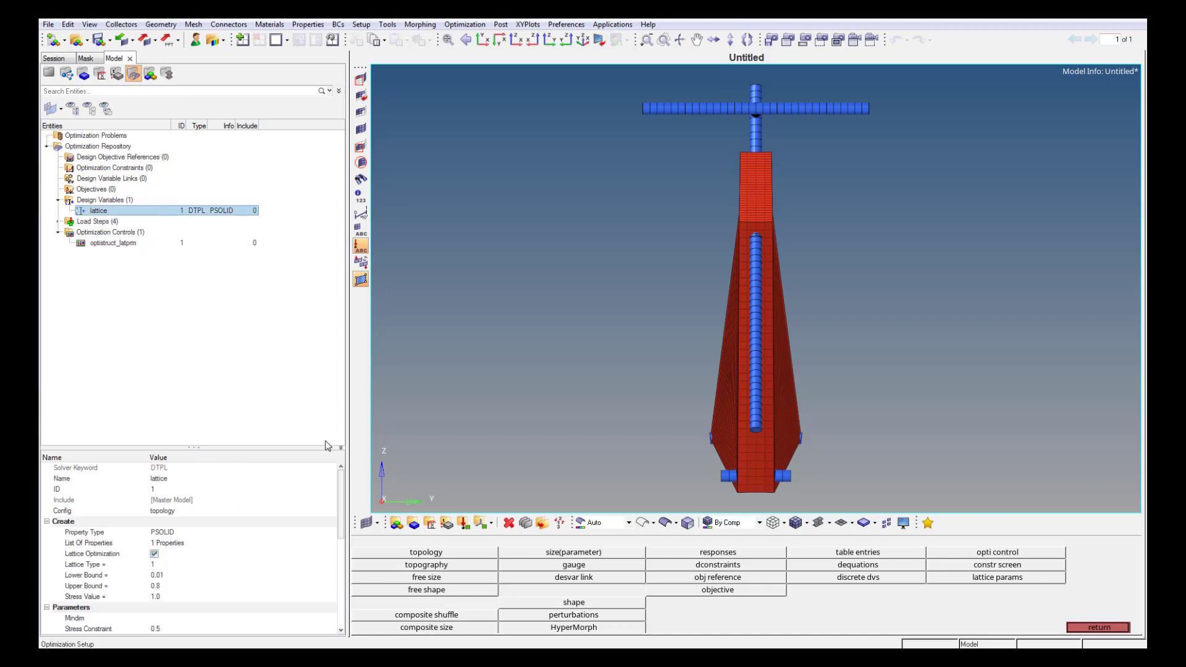
left_click_drag(344, 480, 347, 559)
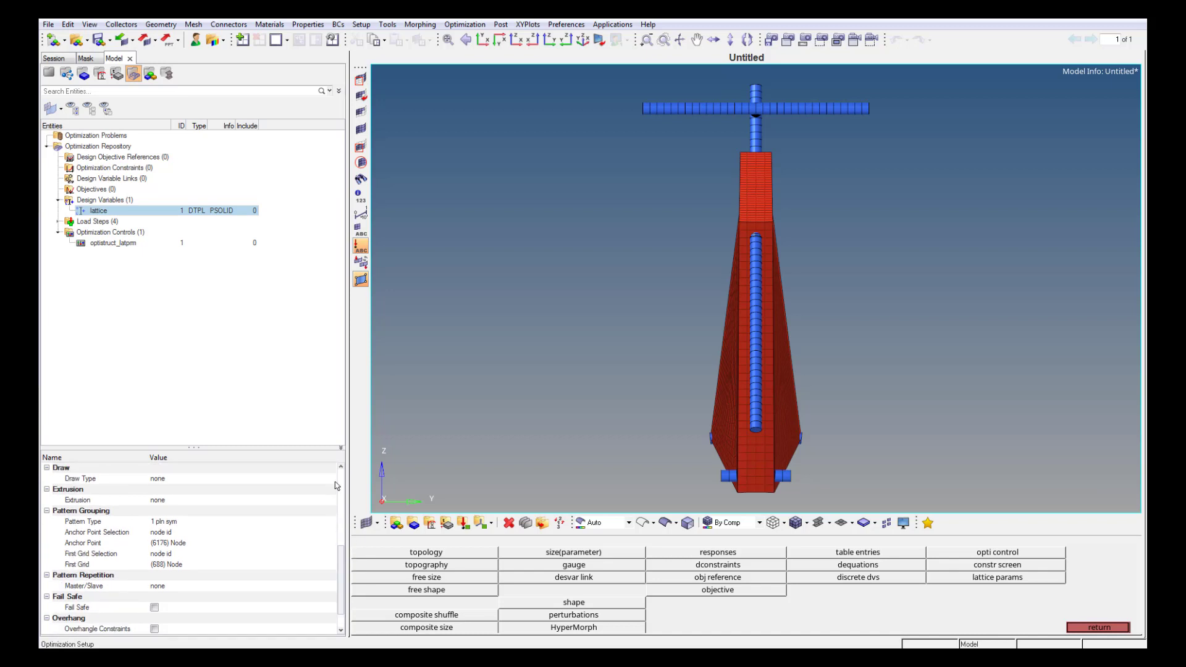
left_click(305, 385)
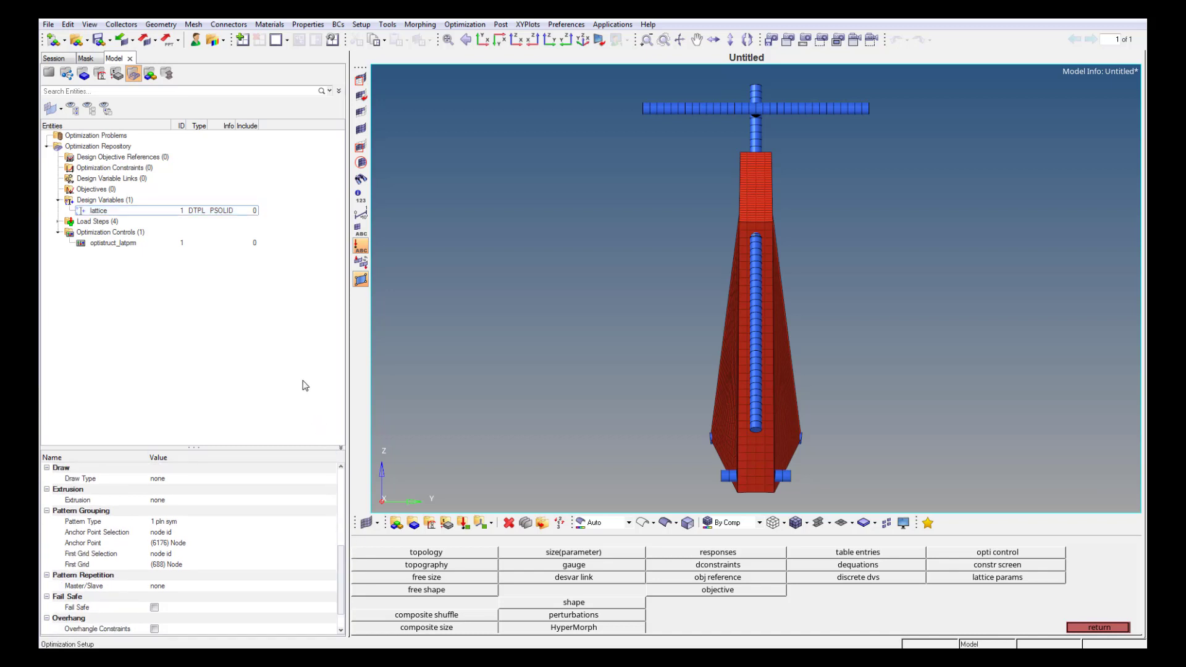
- Create an optimization response named mass
right_click(223, 337)
mouse_move(233, 344)
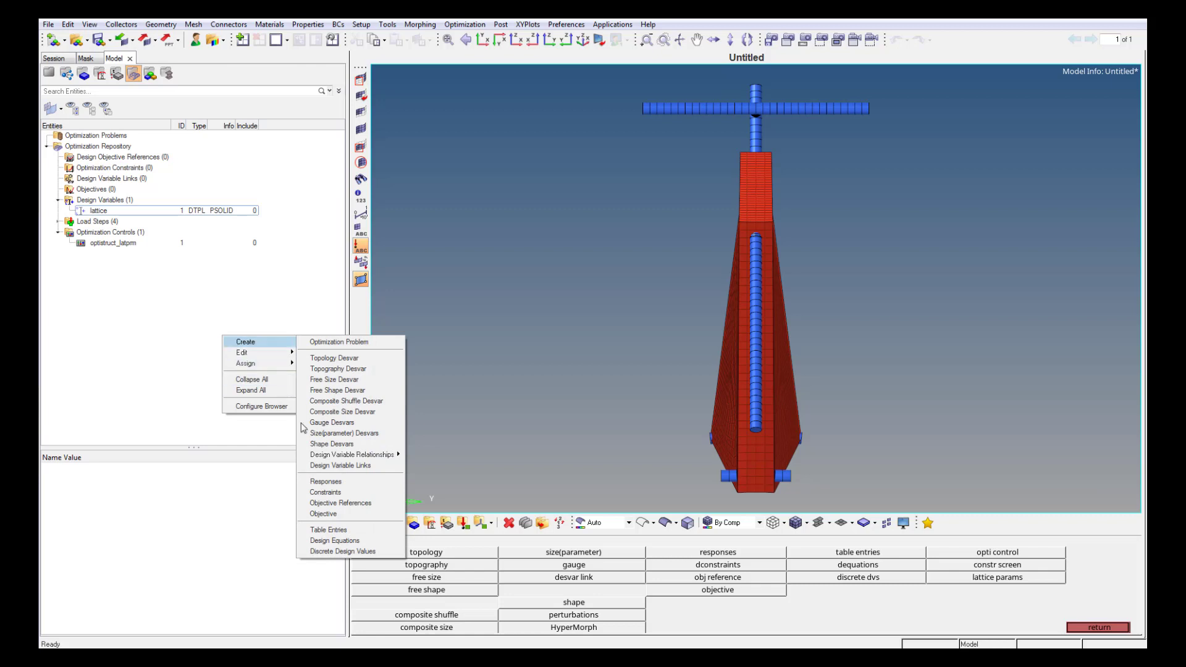
left_click(323, 483)
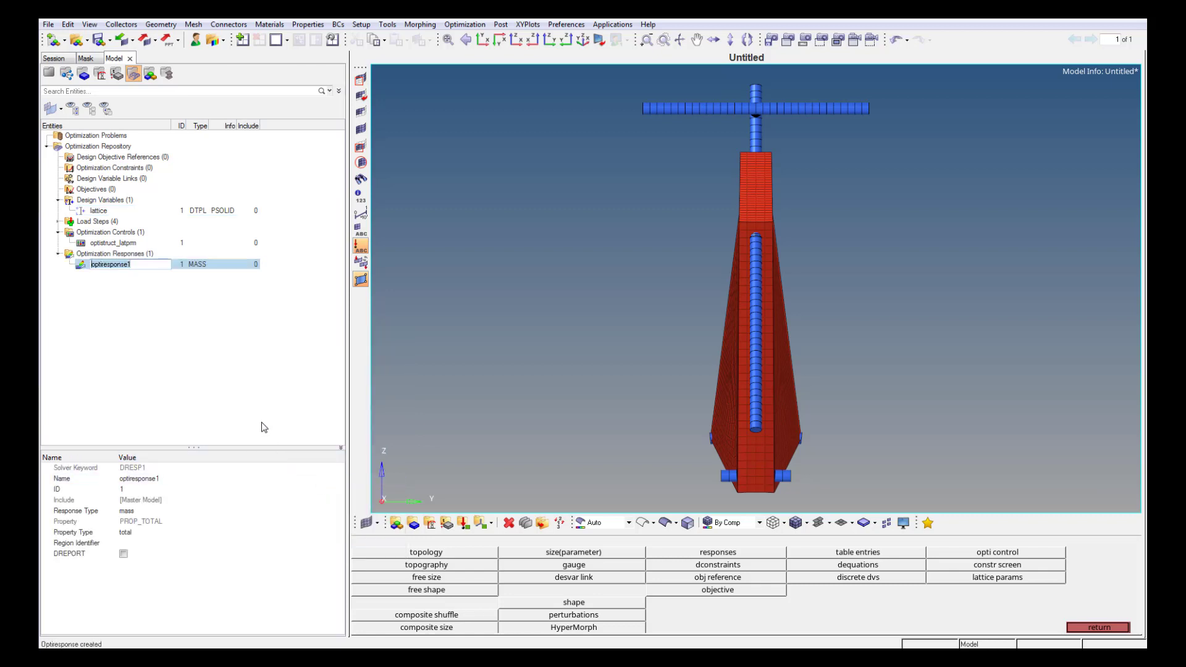
type("mass")
key("Return")
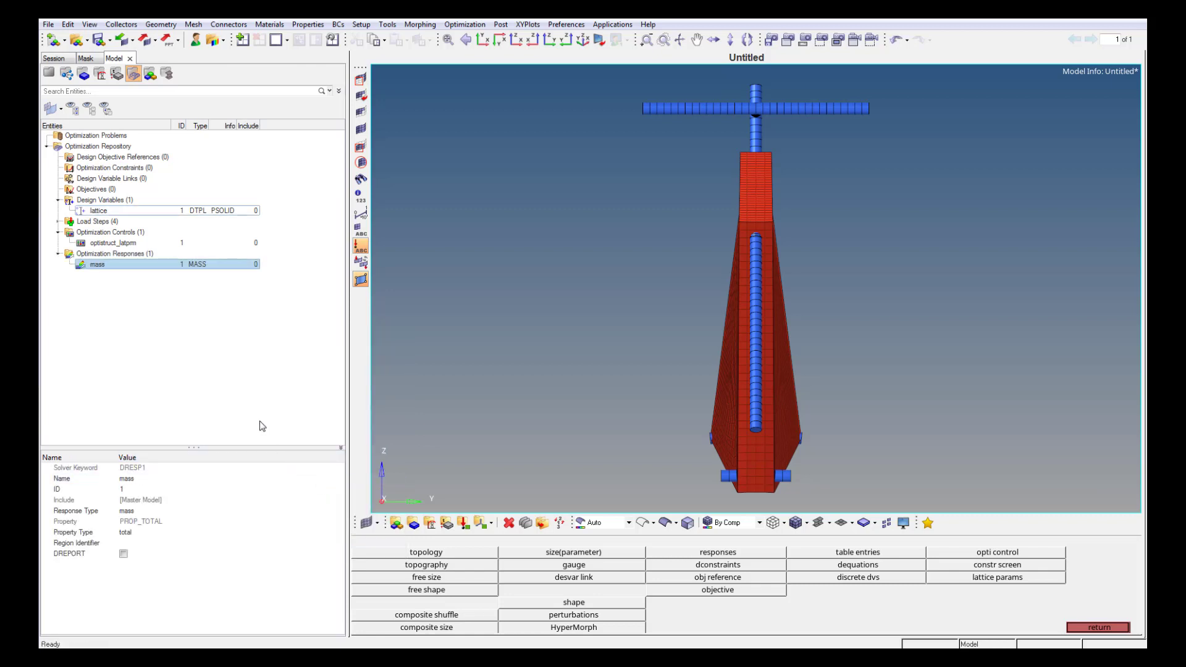
- Define the mass response by entity, with property card PSOLID and the bicycle frame's property as its only entry
left_click(172, 532)
left_click(171, 532)
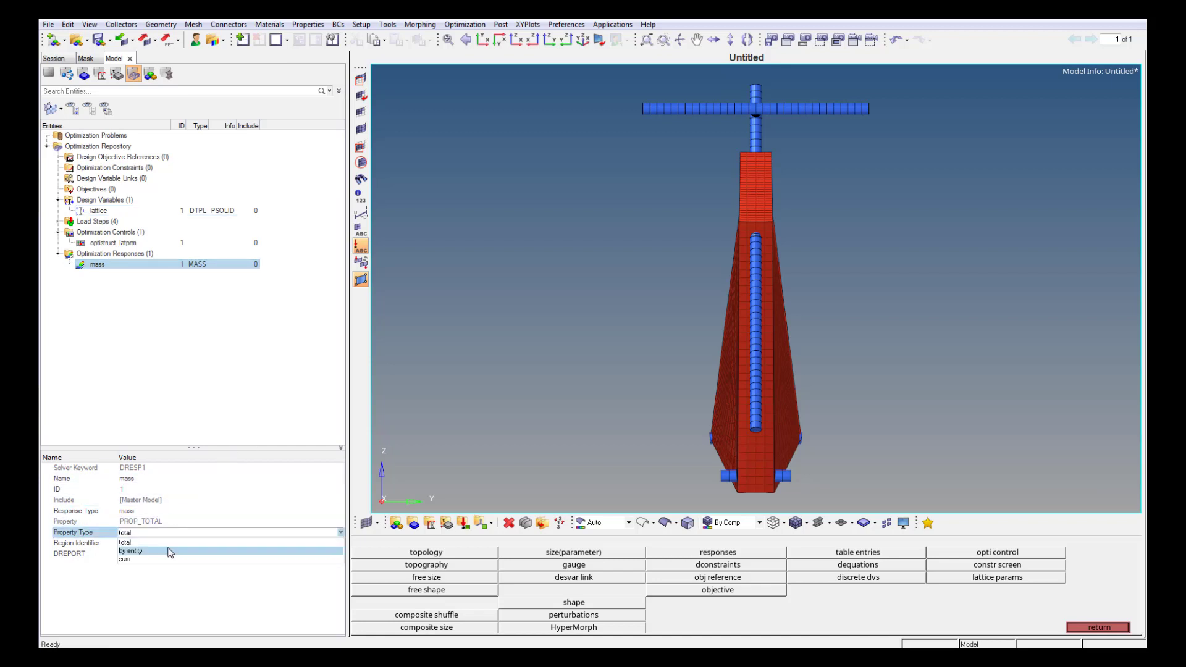
left_click(170, 551)
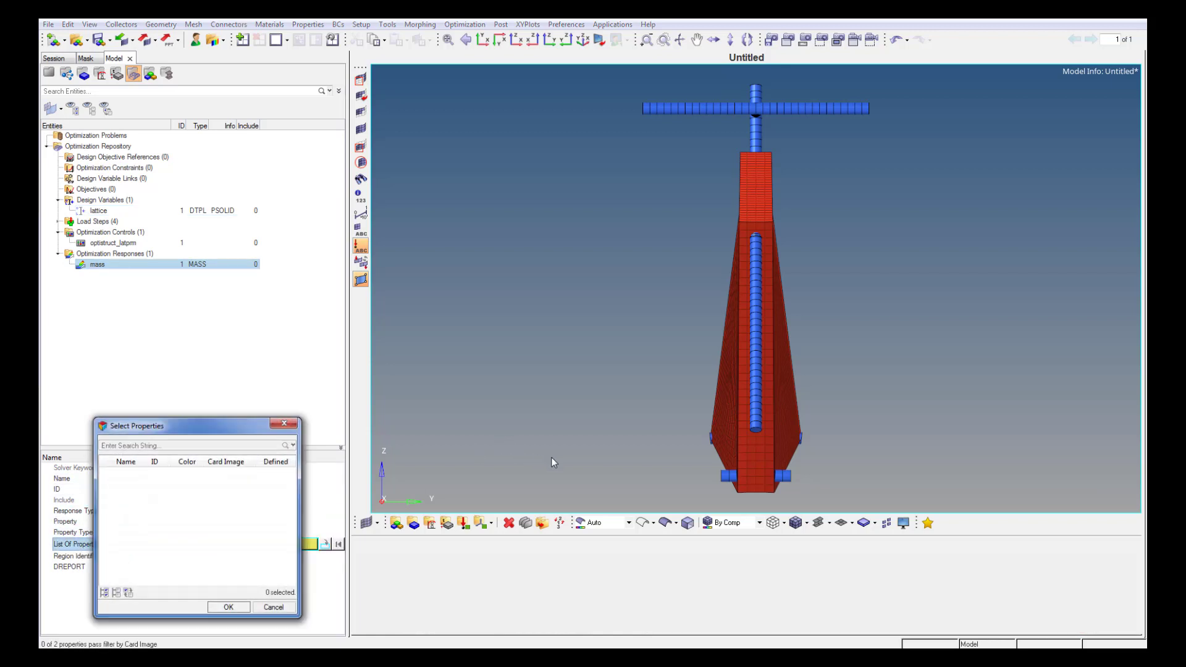
left_click(723, 395)
left_click(230, 608)
left_click(154, 521)
left_click(154, 521)
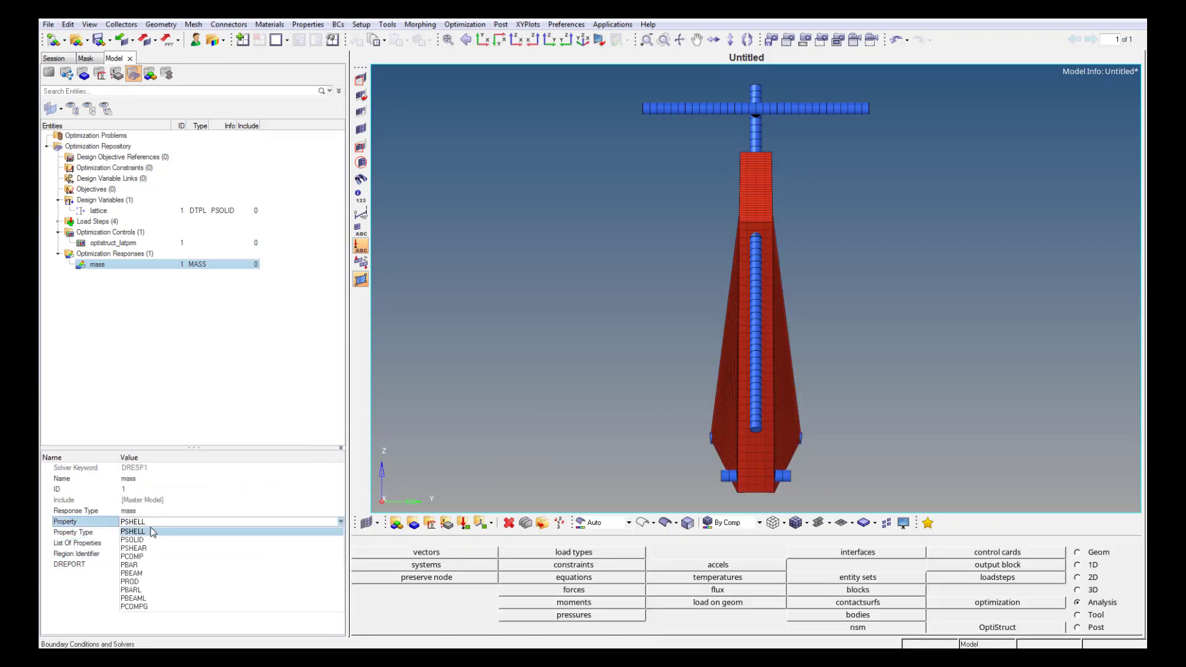
left_click(149, 541)
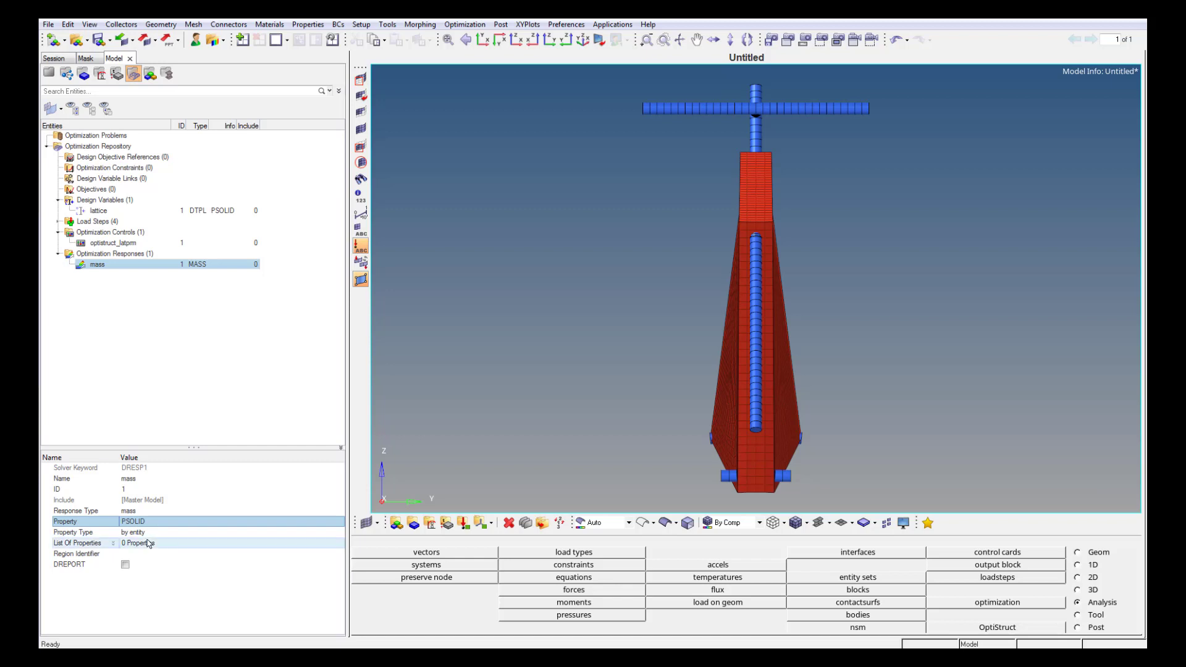
left_click(719, 378)
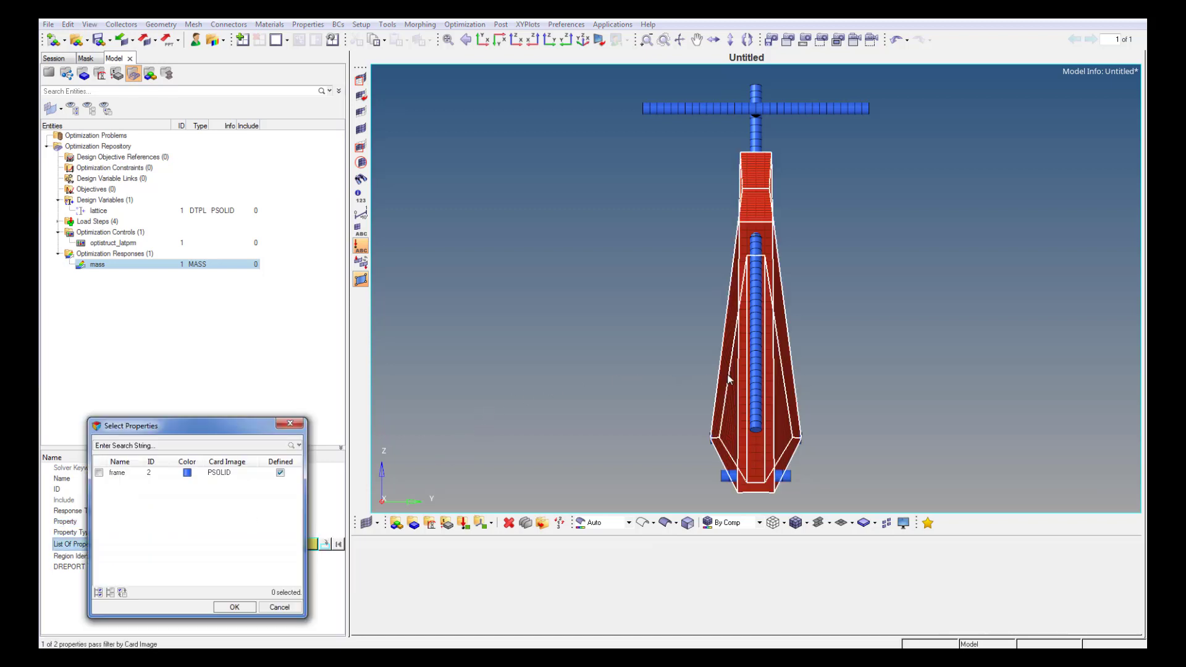
left_click(234, 606)
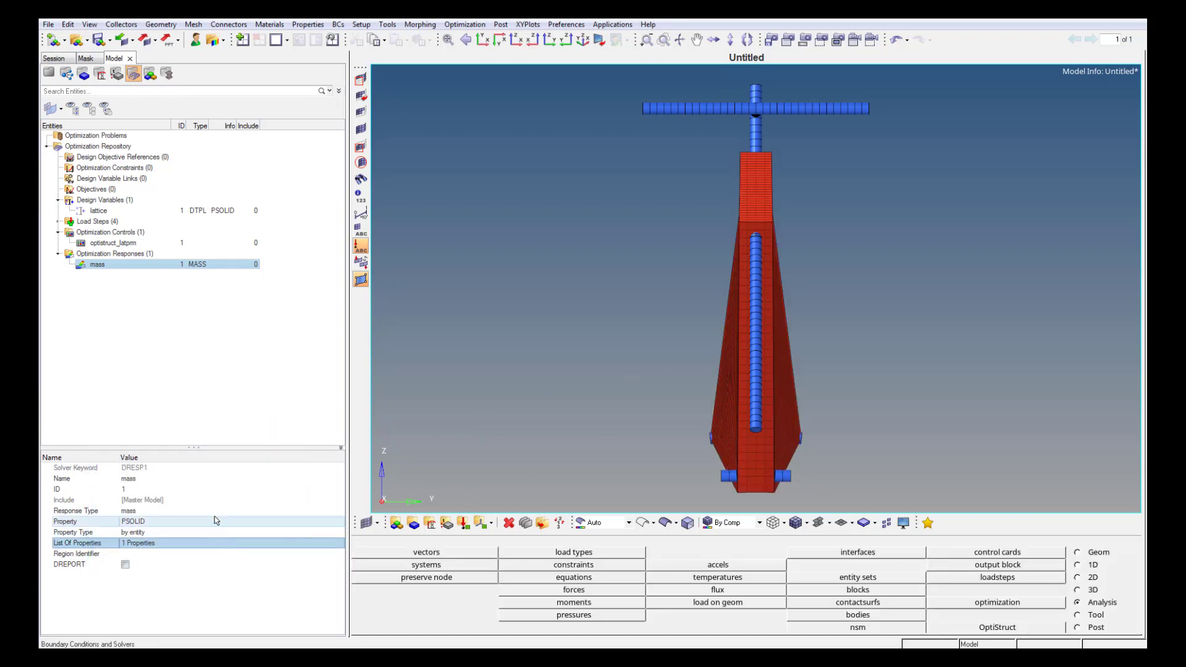
- Create a second optimization response named weighted compliance and set its response type to weighted comp
left_click(195, 352)
right_click(203, 351)
mouse_move(204, 352)
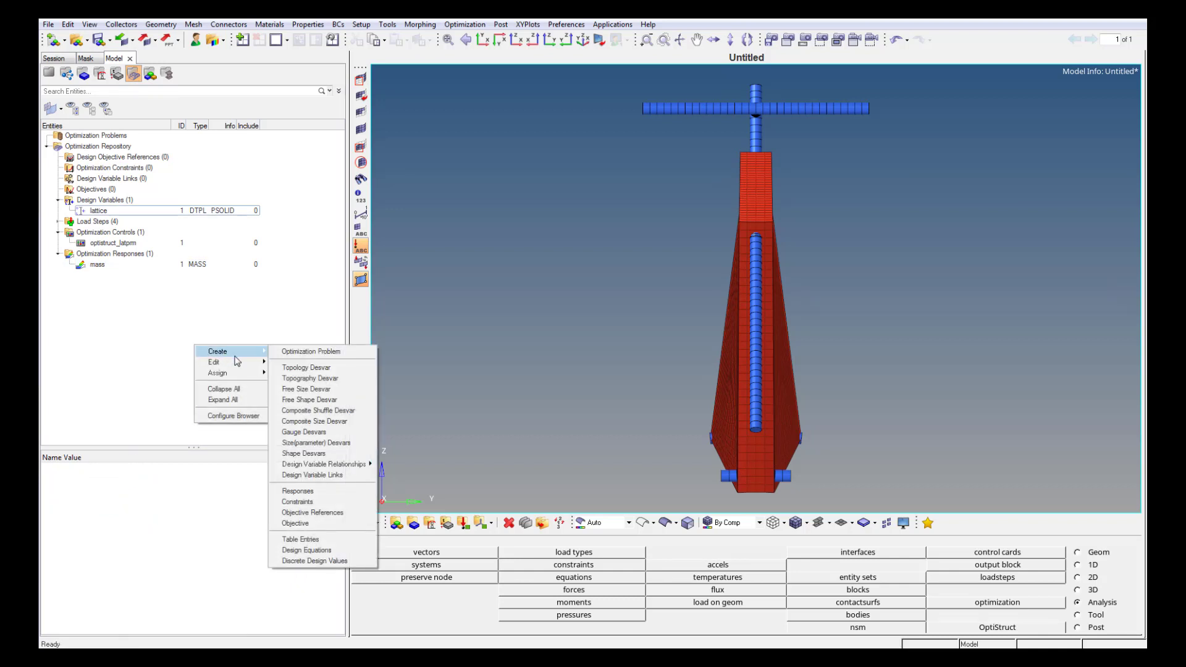
left_click(298, 491)
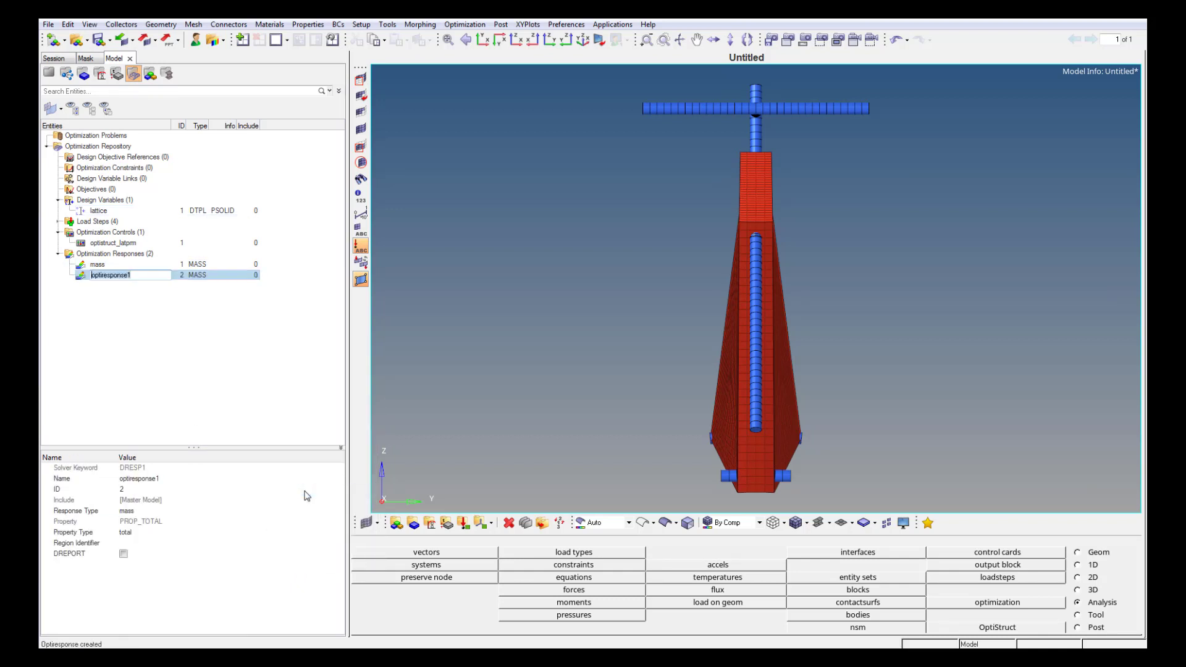
type("weighted compliance")
key("Return")
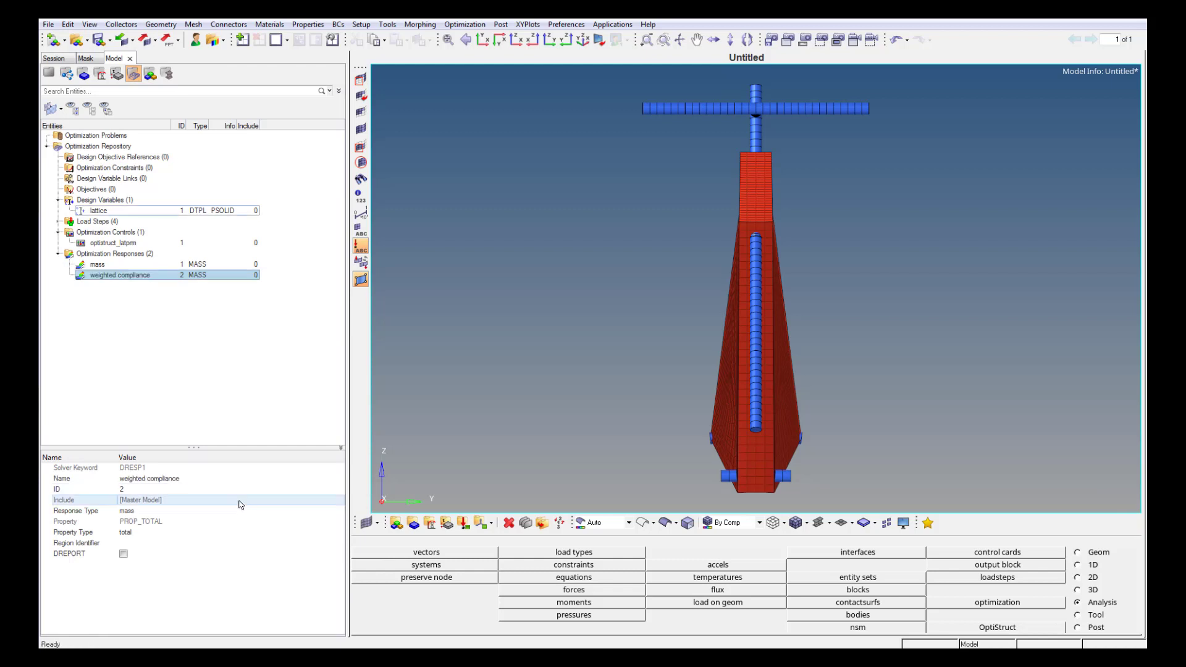
left_click(214, 511)
left_click(213, 509)
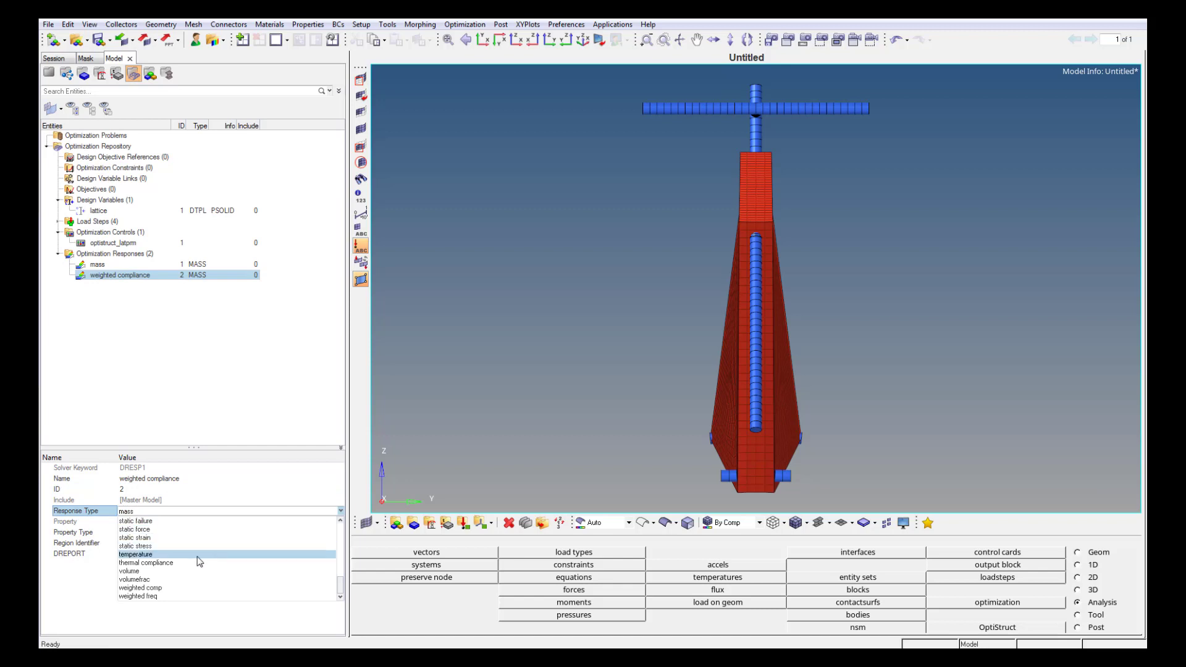
left_click(175, 587)
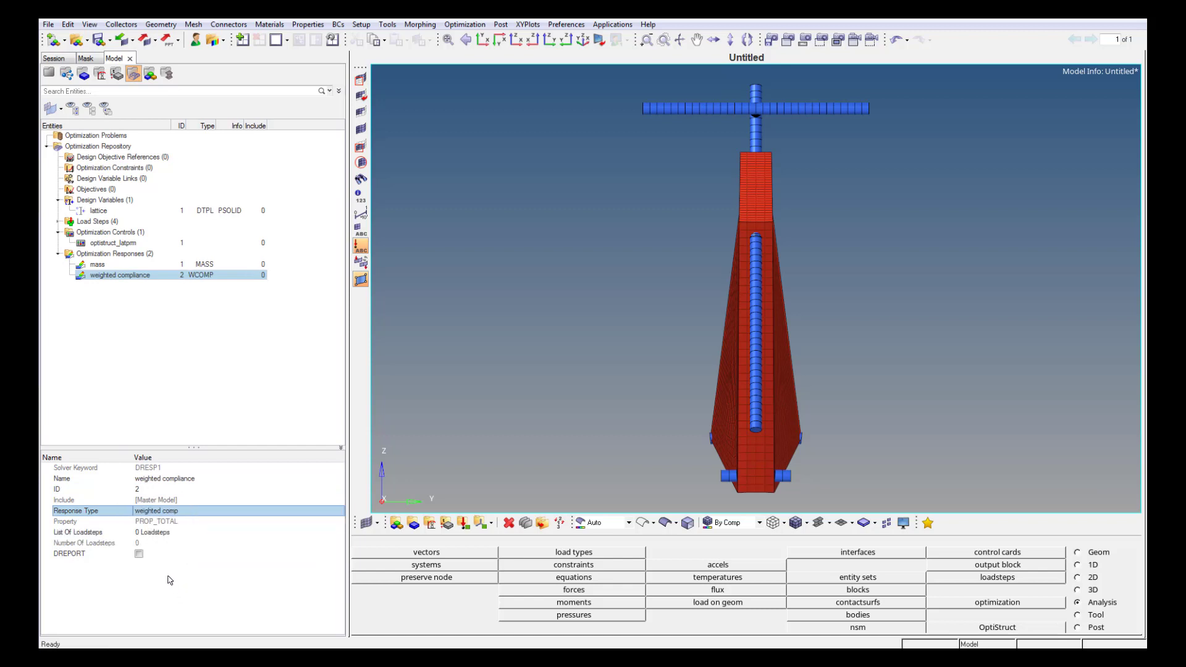
- Include all four load steps in the weighted compliance response and check their weights
left_click(156, 535)
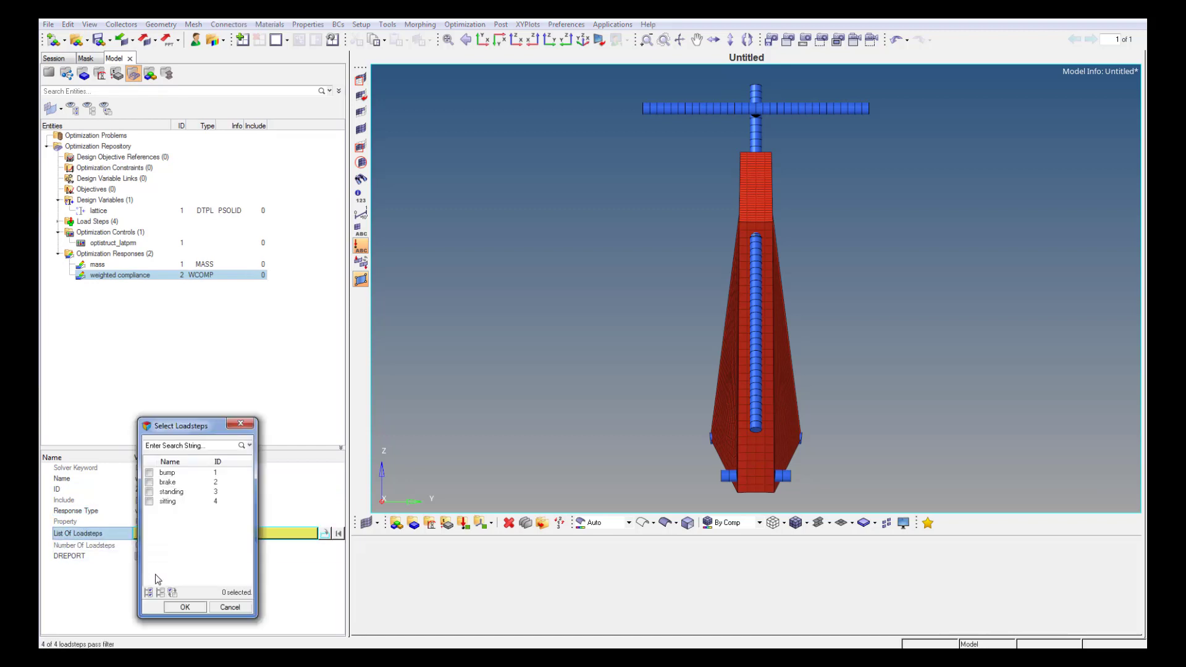
left_click(149, 593)
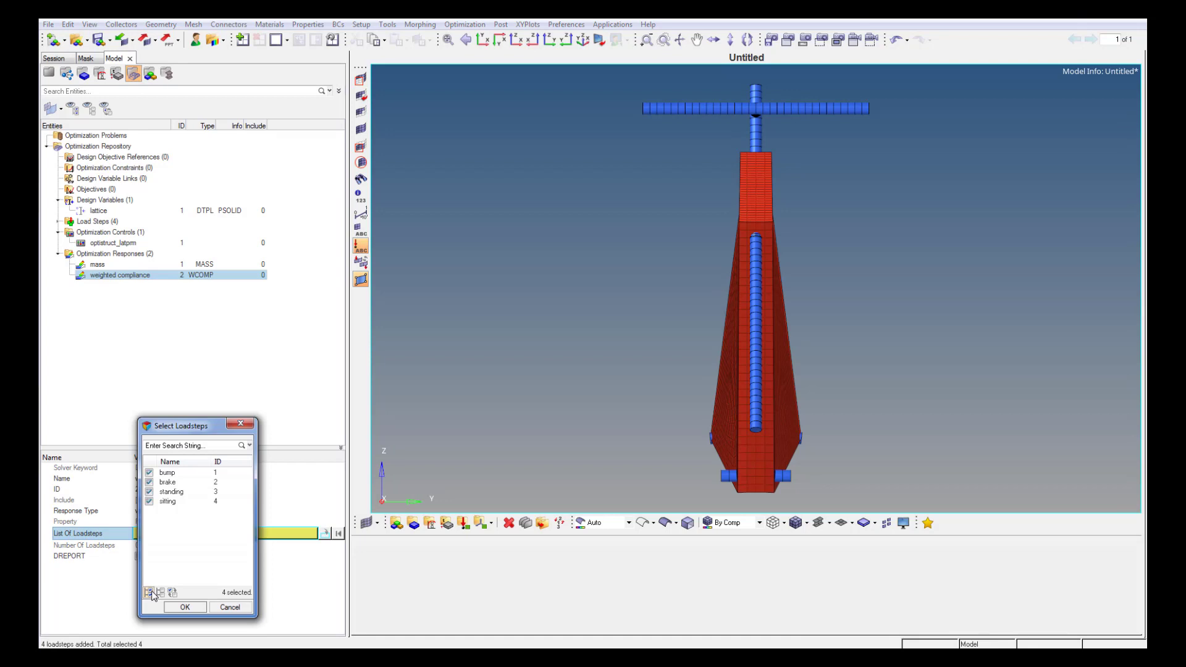
left_click(185, 607)
left_click(140, 554)
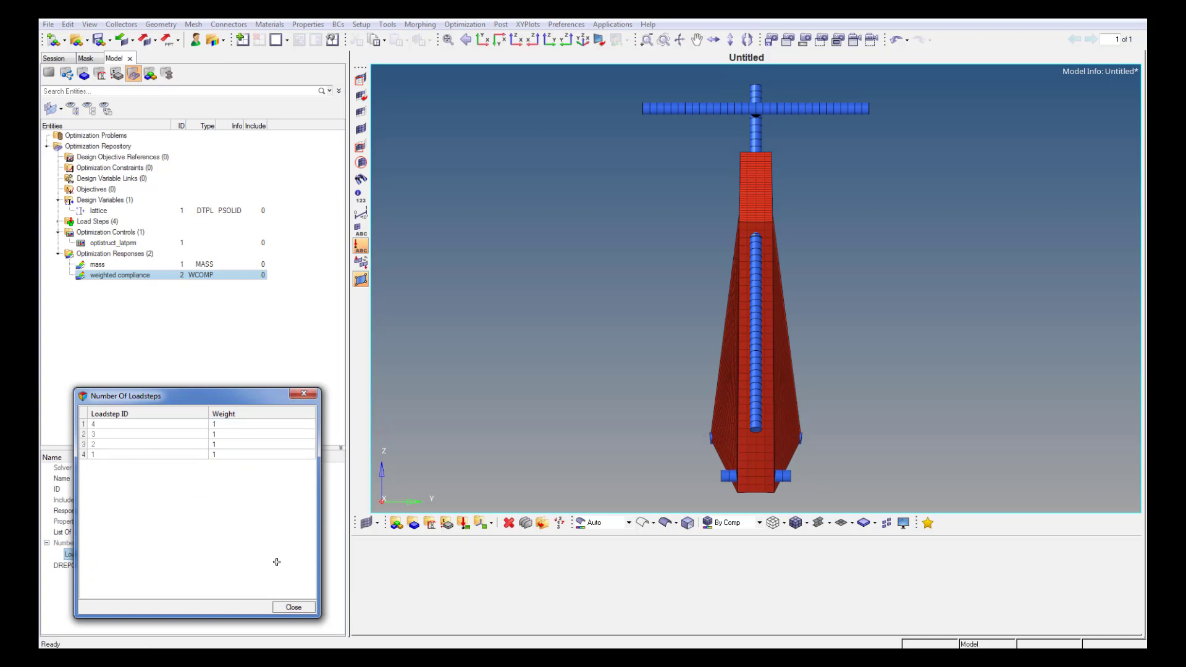
left_click(294, 607)
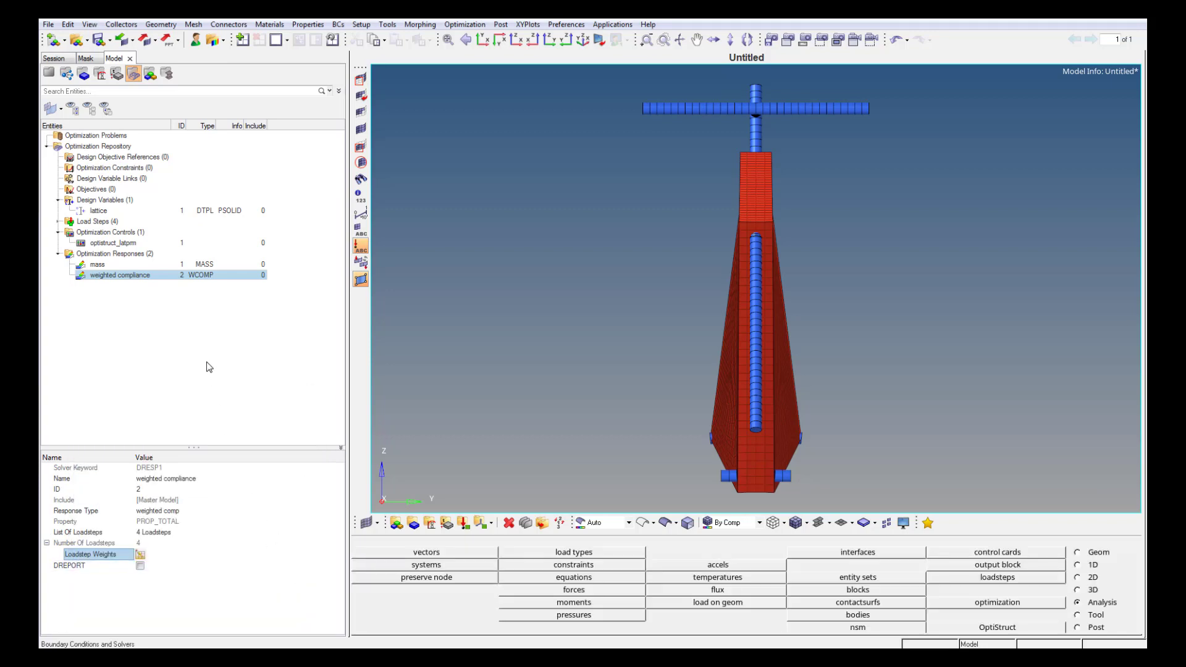
- Create an optimization constraint named mass constraint and assign the mass response to it
right_click(207, 341)
mouse_move(230, 346)
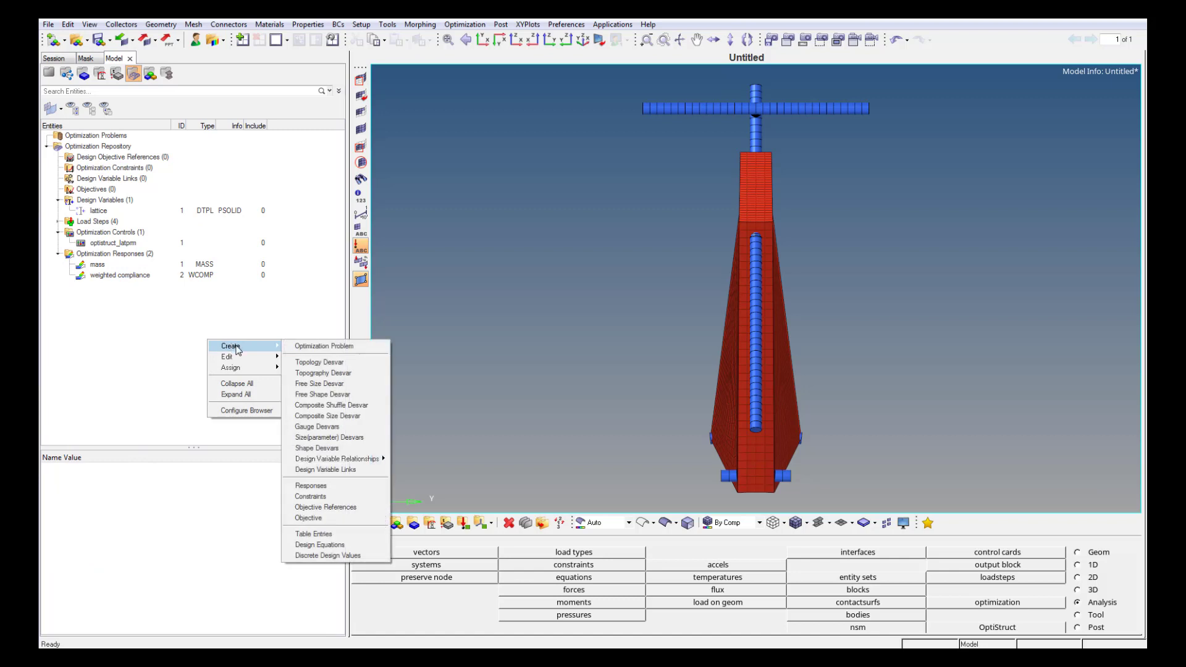
left_click(321, 497)
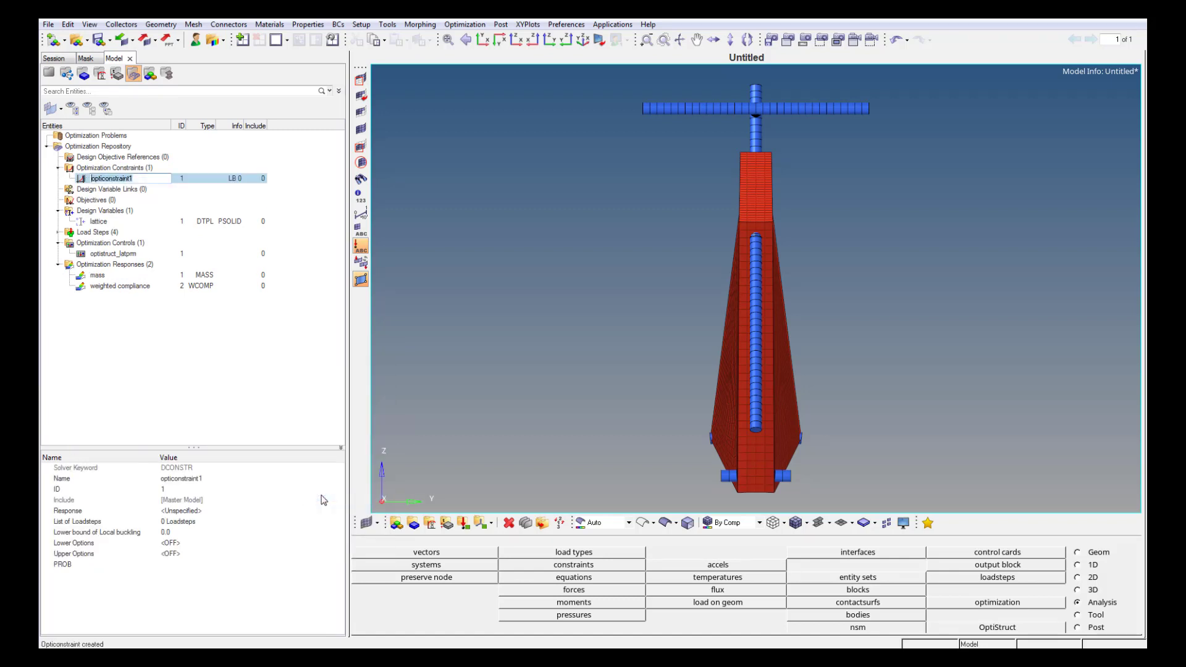
type("ma")
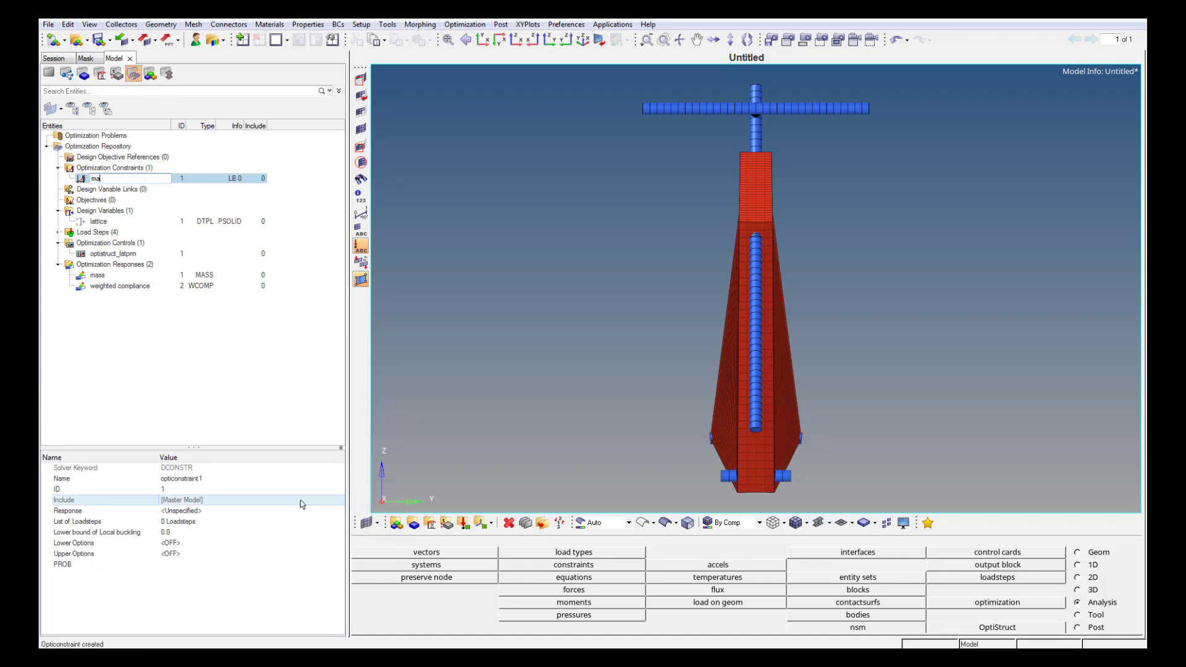
type("ss constraint")
key("Return")
left_click(269, 510)
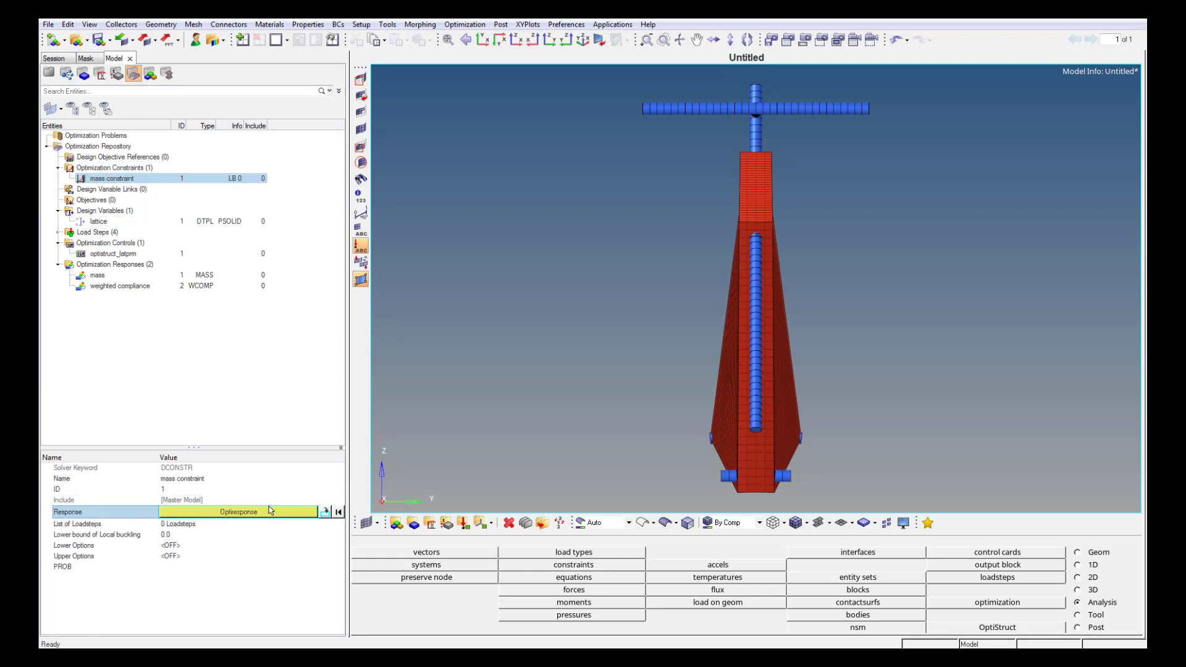
left_click(270, 510)
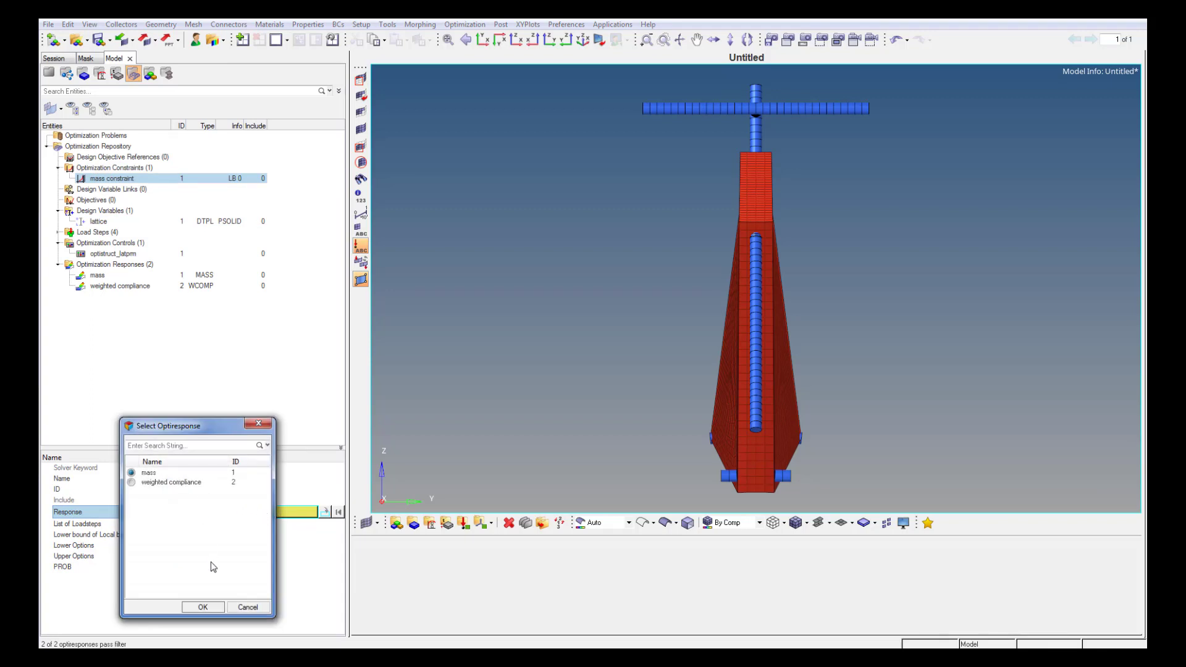
left_click(208, 606)
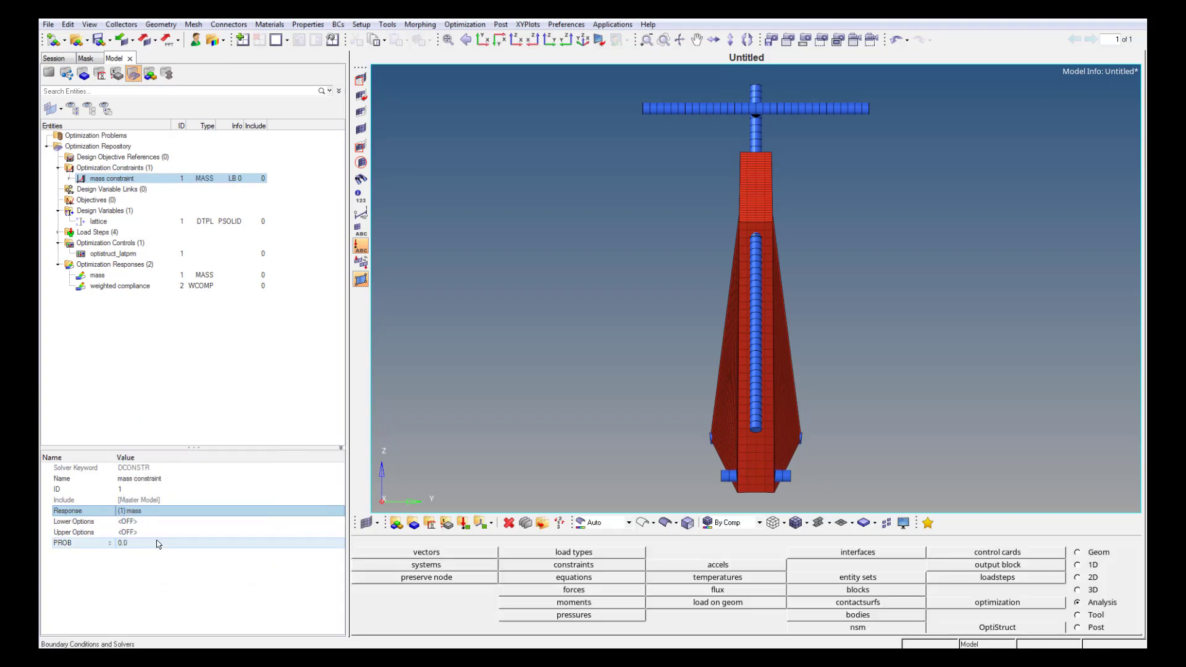
- Give the mass constraint an upper bound of 0.8
left_click(156, 532)
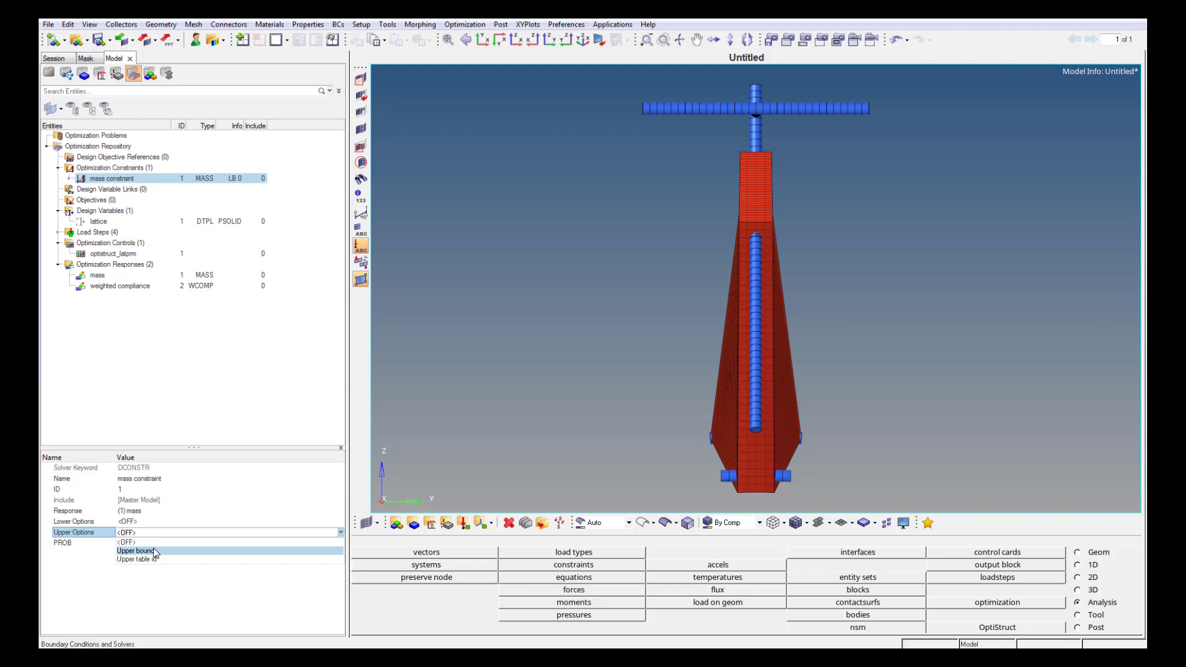
left_click(155, 551)
left_click(157, 554)
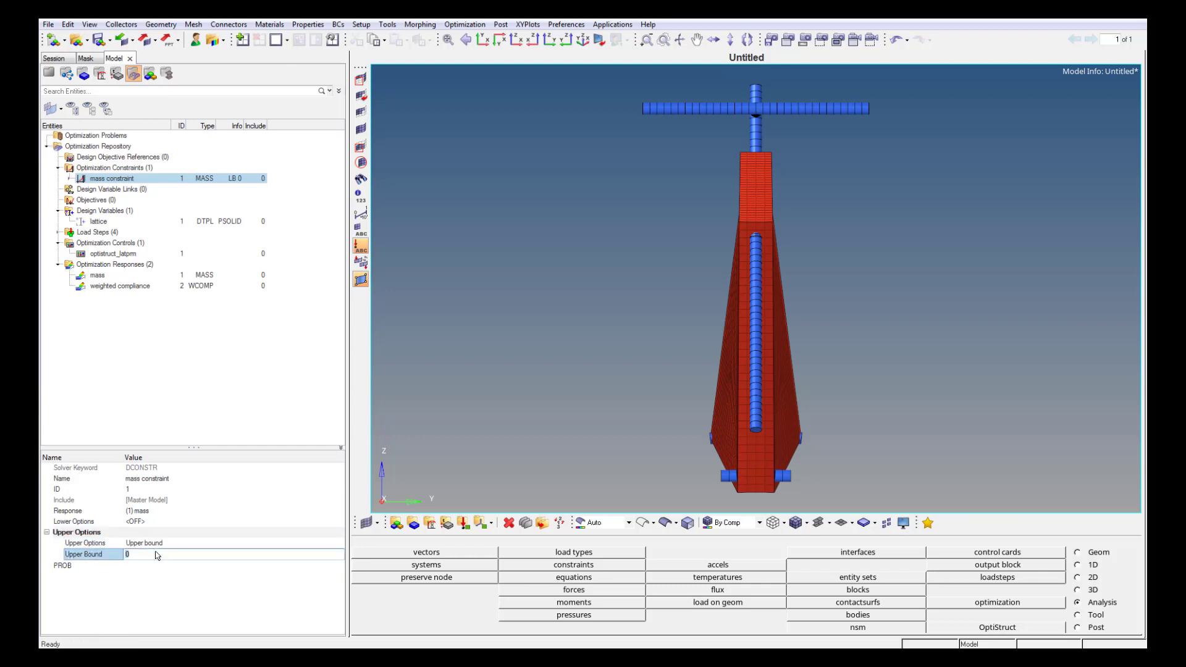
type("0.8")
key("Return")
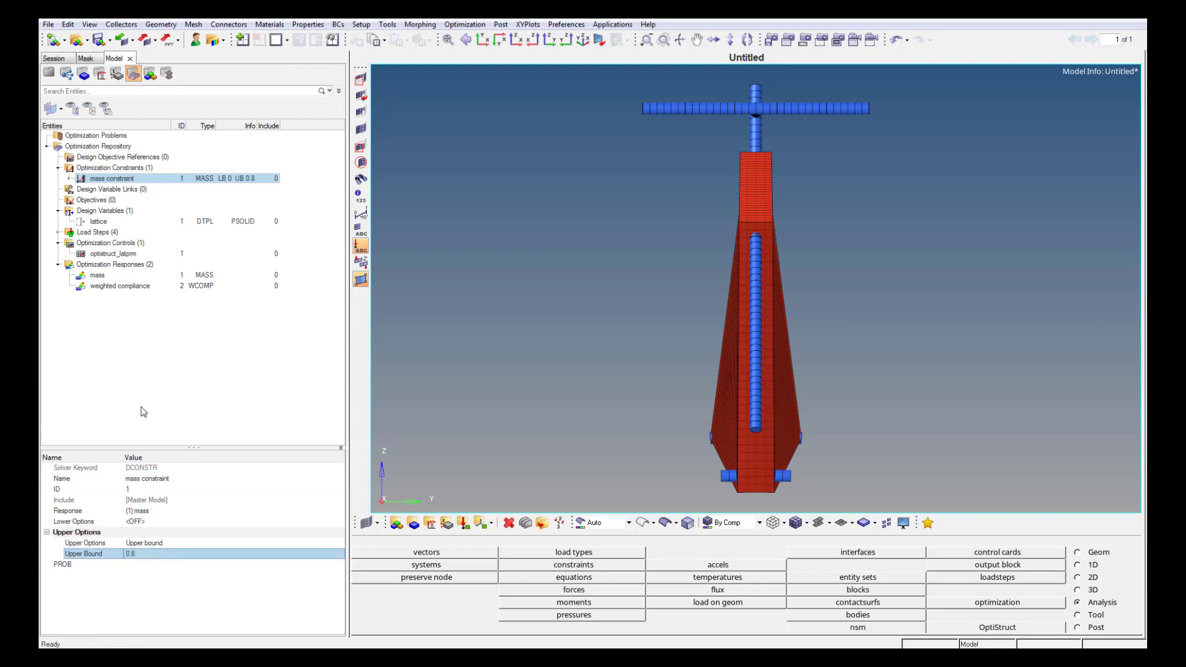
- Create a minimizing objective named min weighted compliance and link it to the weighted compliance response
left_click(134, 337)
right_click(137, 341)
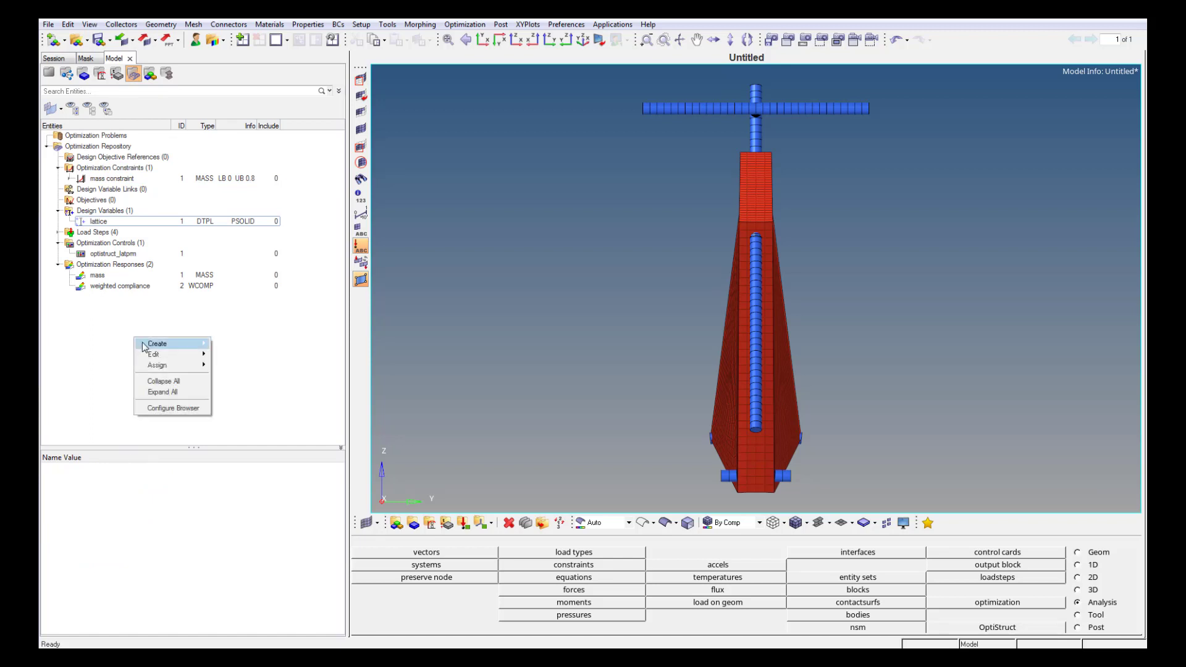
mouse_move(158, 344)
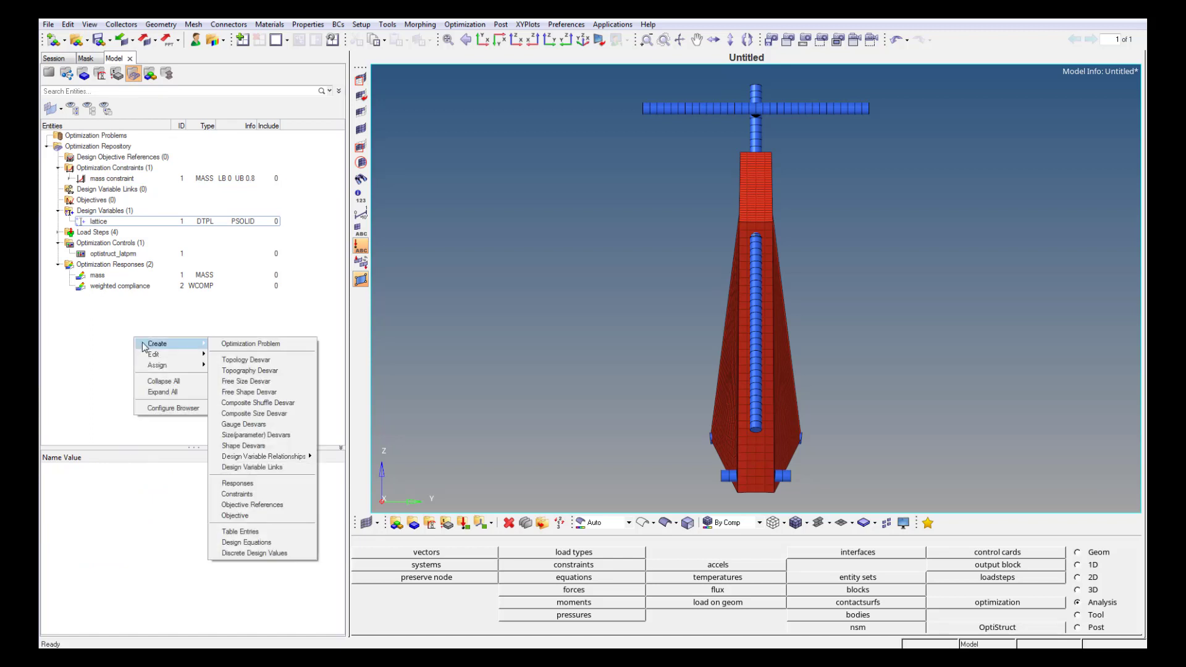
left_click(246, 516)
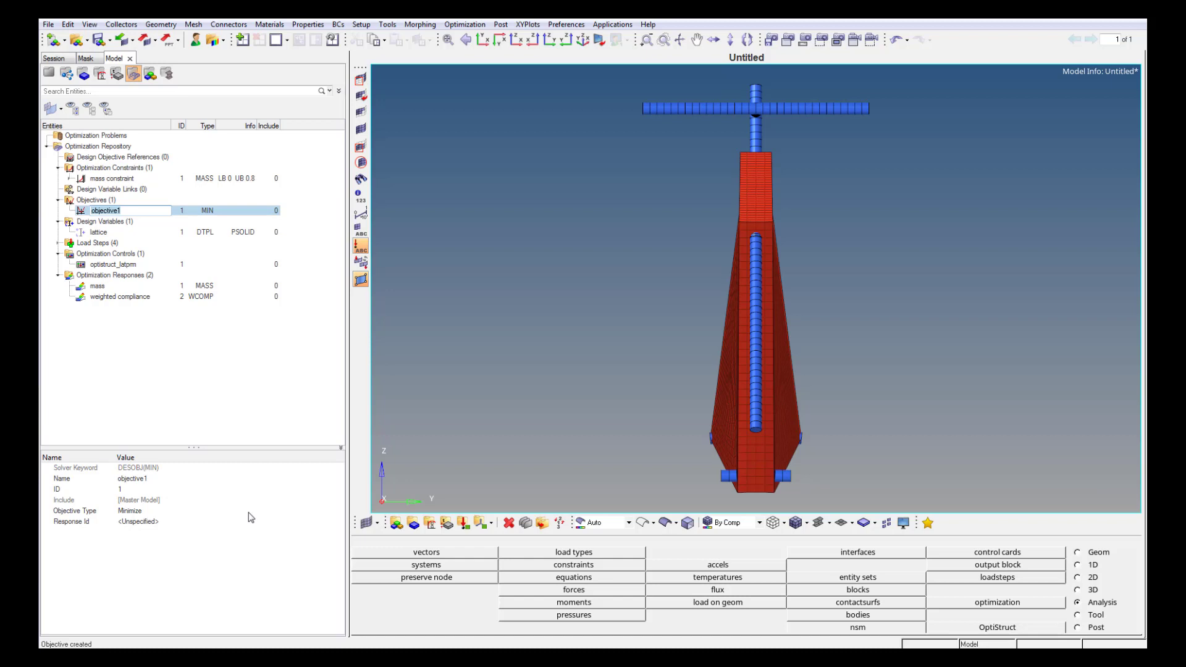
type("min weighted compliance")
key("Return")
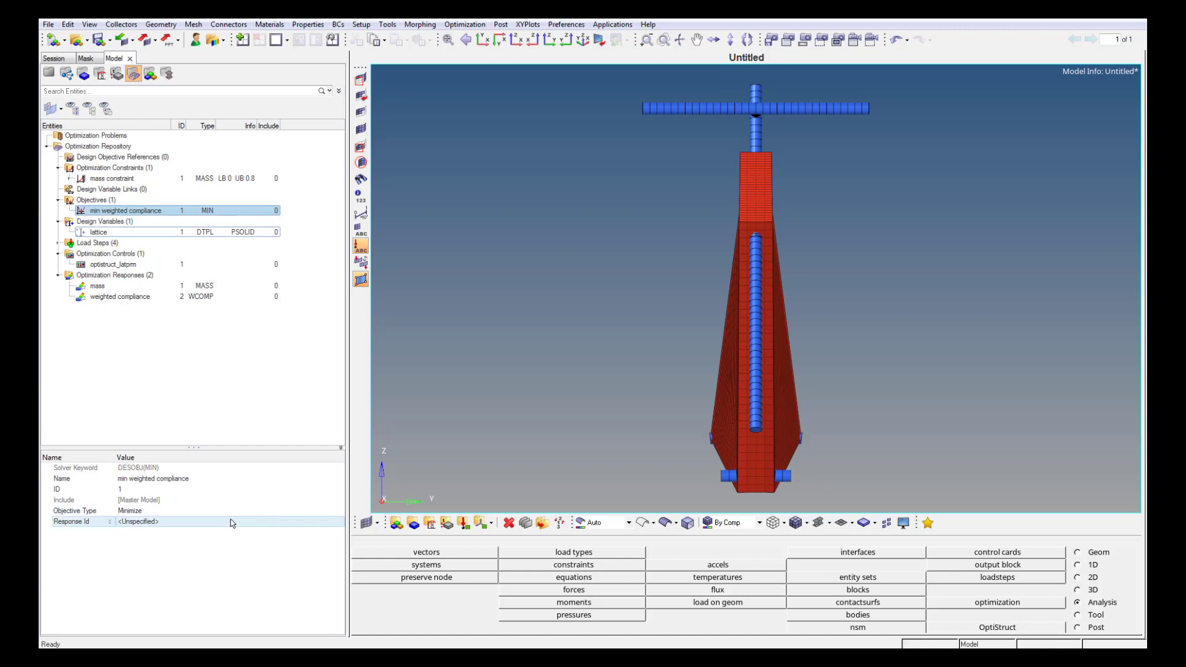
left_click(230, 522)
left_click(188, 483)
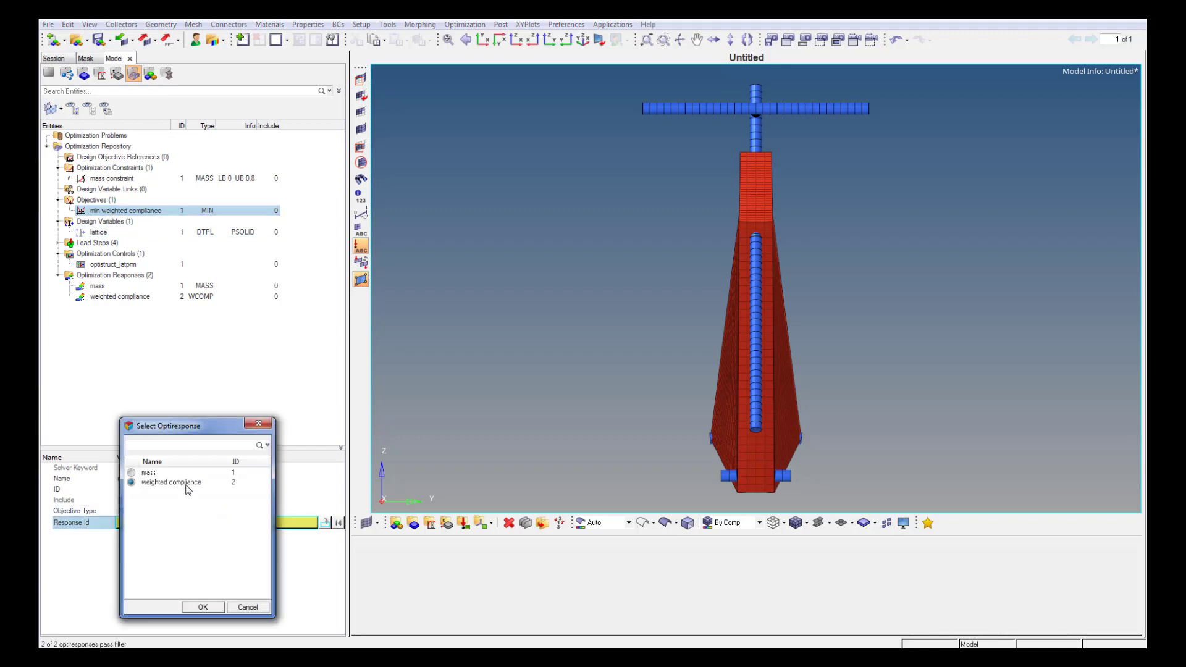
left_click(205, 607)
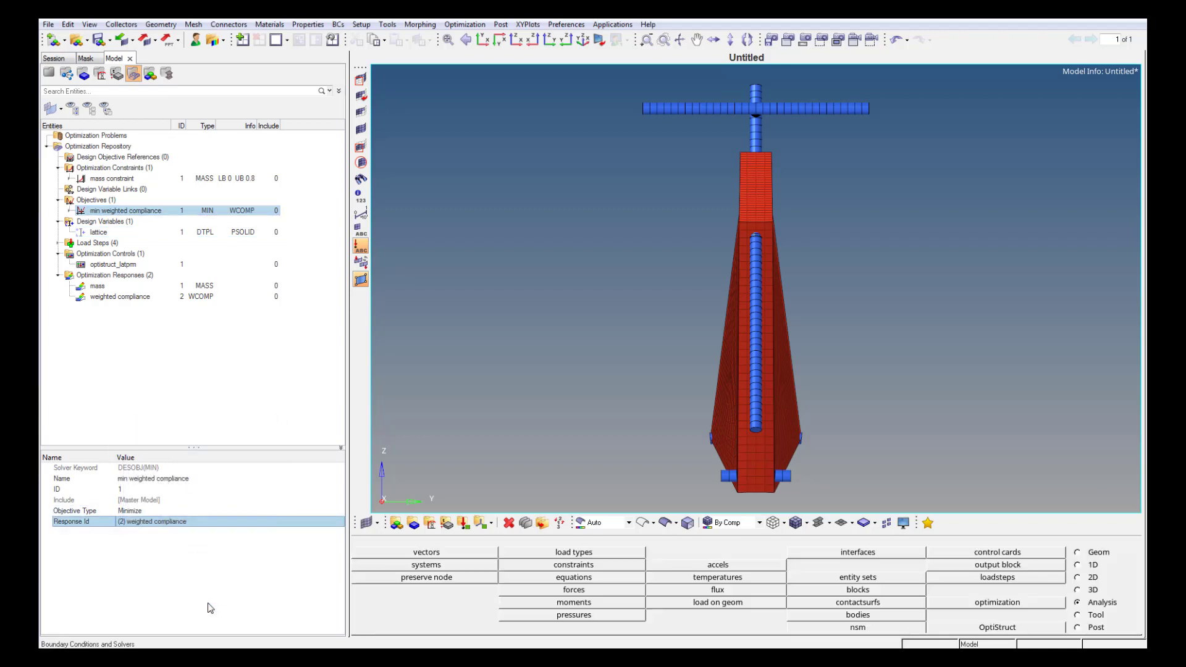
- Set up the OptiStruct run with a memory upper limit of 100000 Mb and the run option -nt 4
left_click(978, 629)
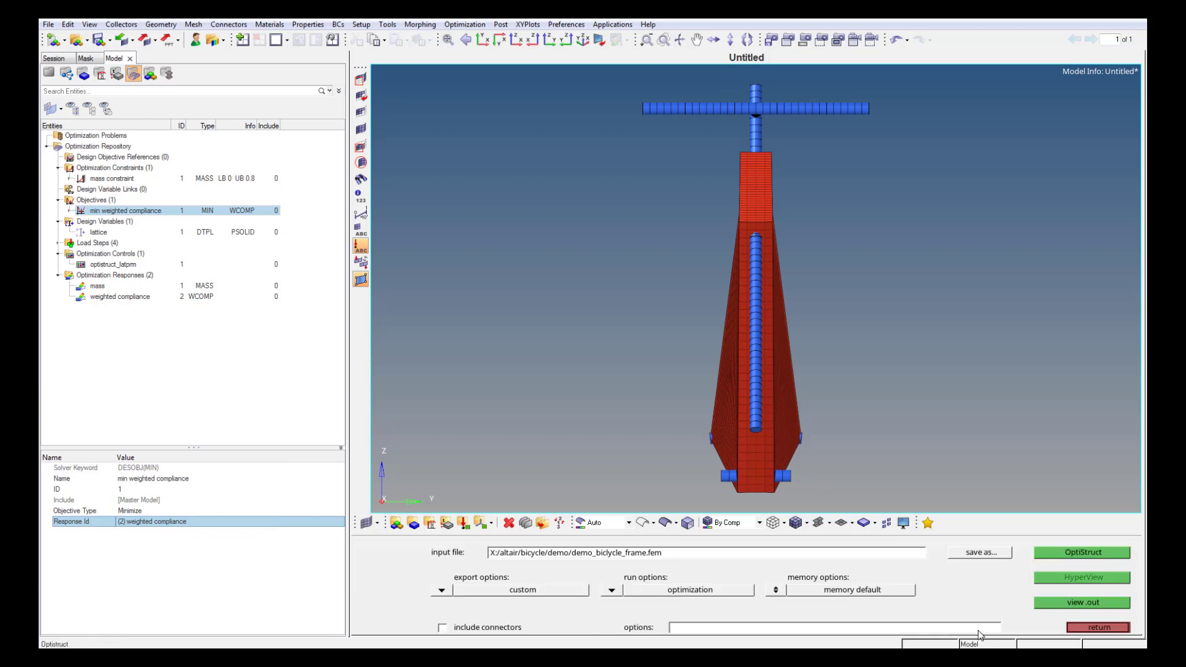
left_click(776, 591)
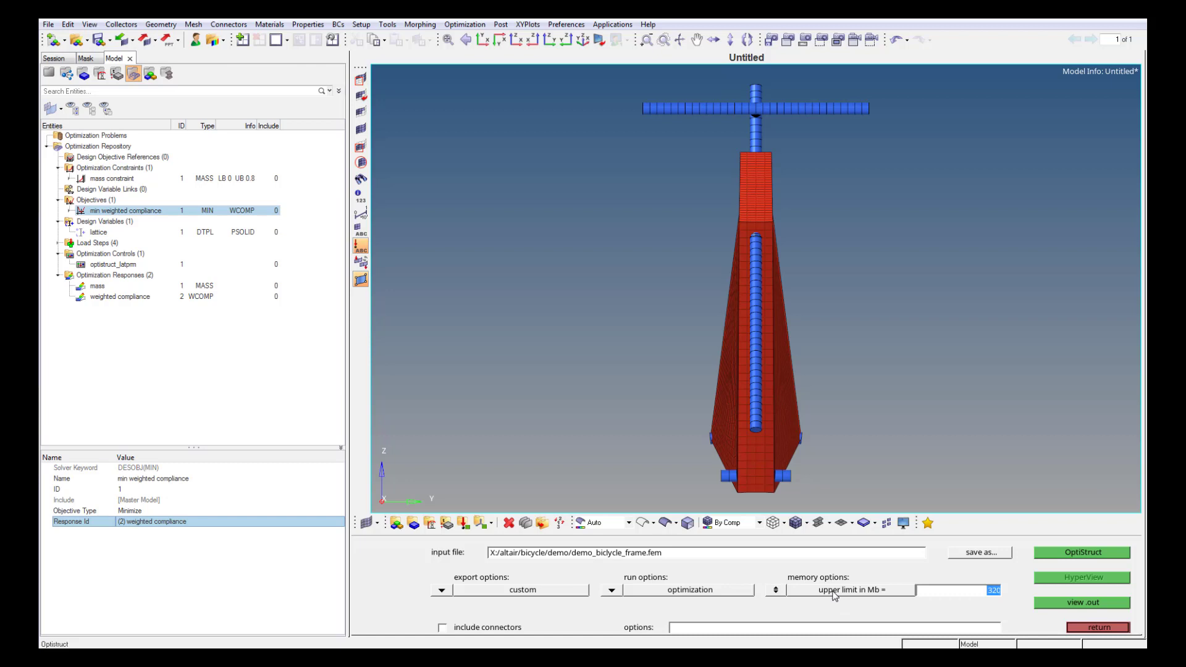
type("100000")
left_click(838, 629)
- Run the OptiStruct optimization, overwriting the existing demo_biclycle_frame.fem, and open the graph of the objective function
left_click(1045, 554)
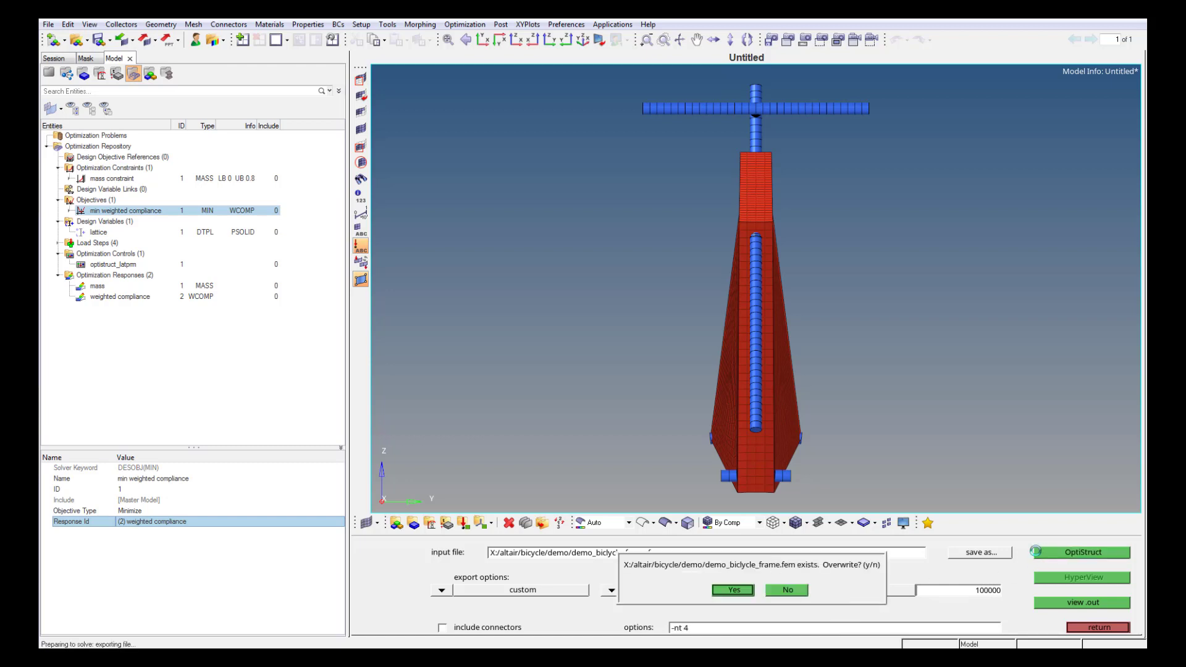
left_click(733, 590)
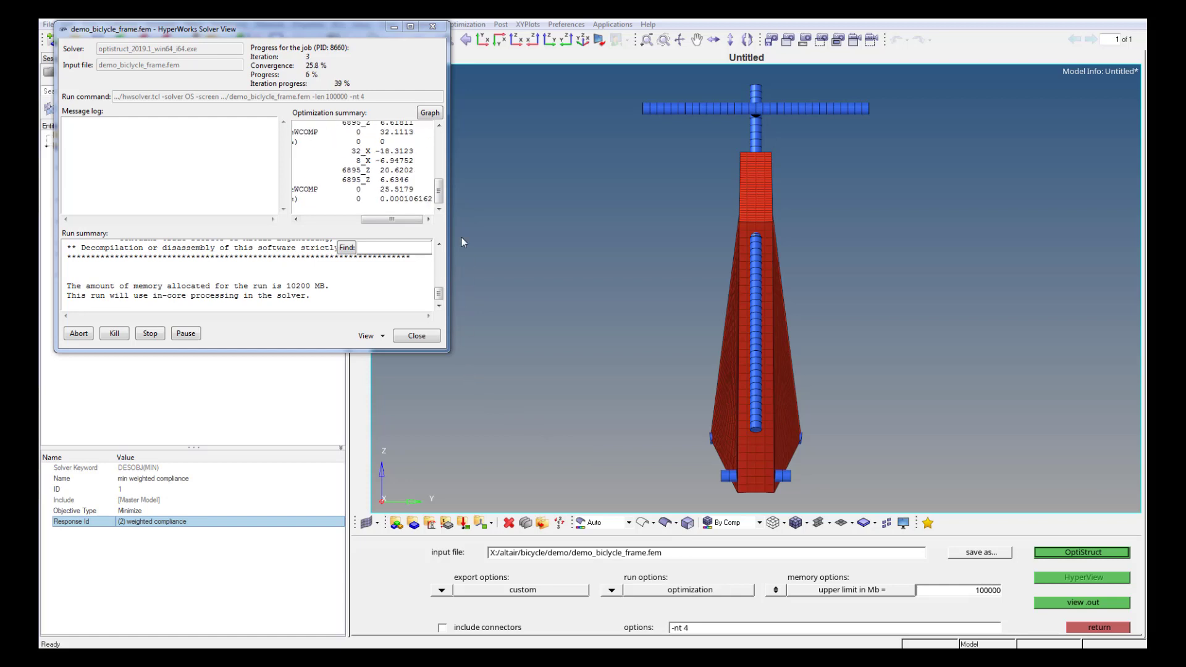
left_click(429, 113)
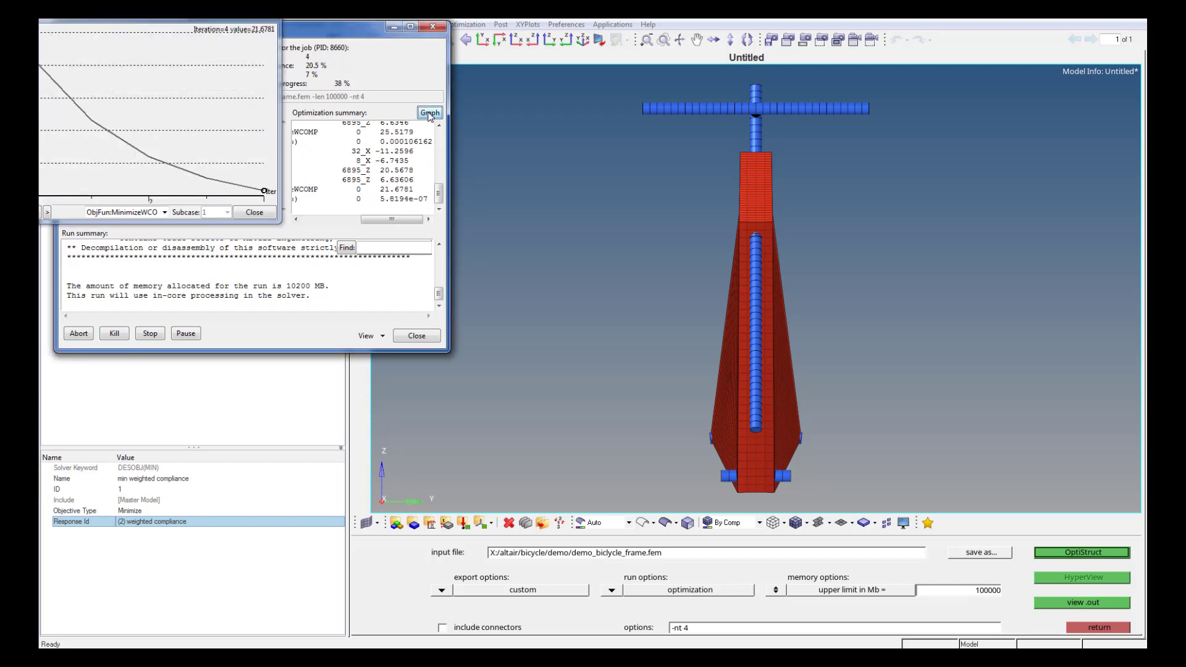
- Reposition the convergence history graph and switch its curve to the maximum constraint violation, MaxConstrViol(%)
left_click_drag(238, 17, 291, 42)
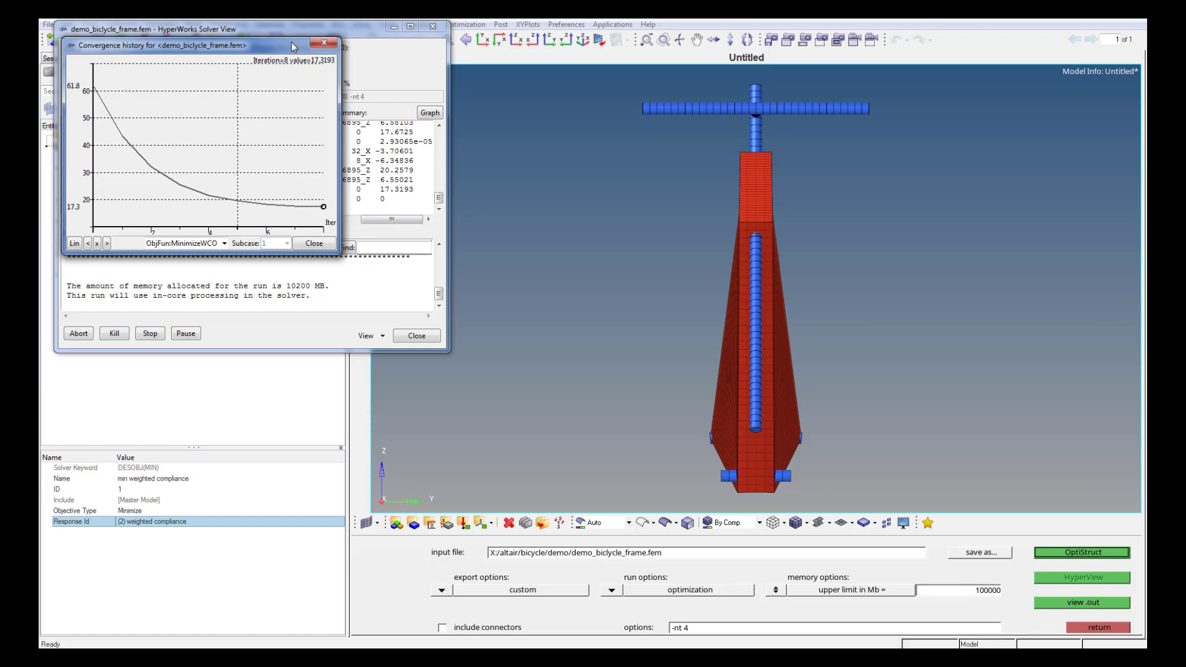
left_click(206, 243)
left_click(203, 262)
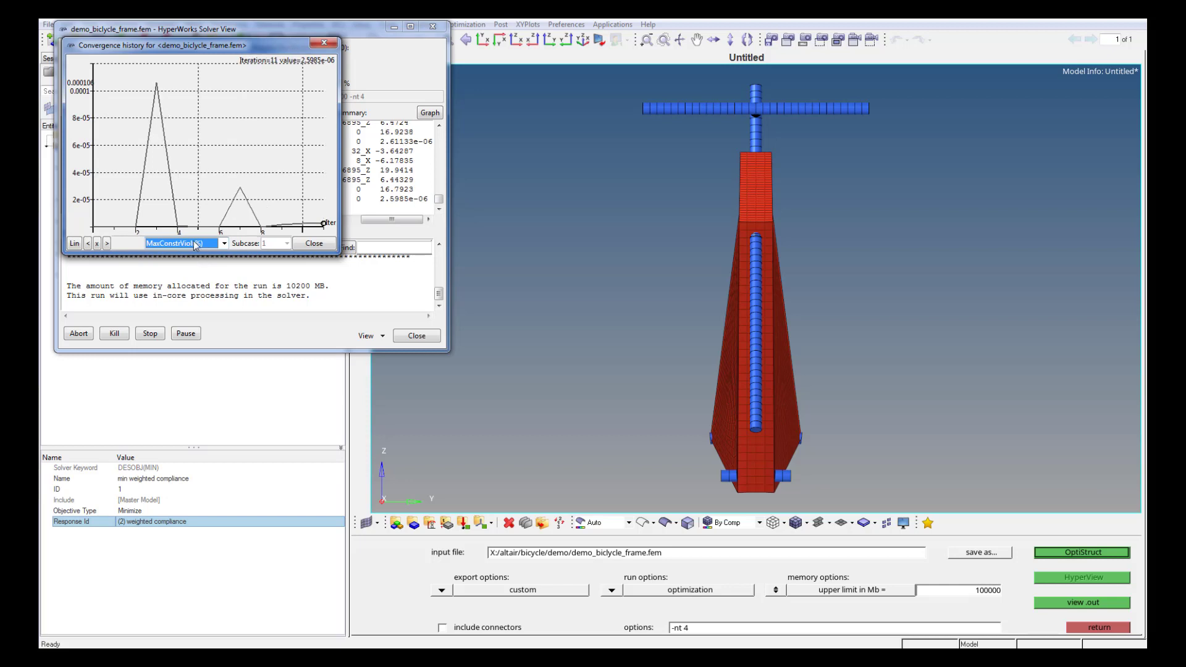
- Review the MaxDisp convergence curves of subcases 1, 2, 3 and 4, and close the convergence graph
left_click(189, 244)
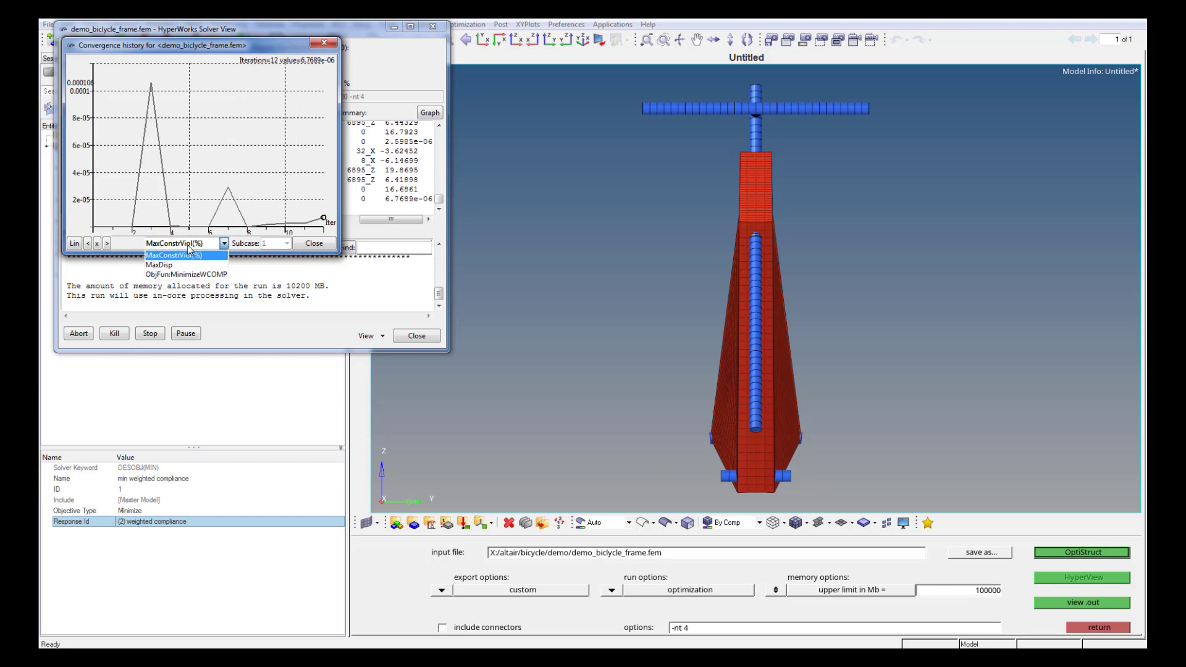
left_click(188, 265)
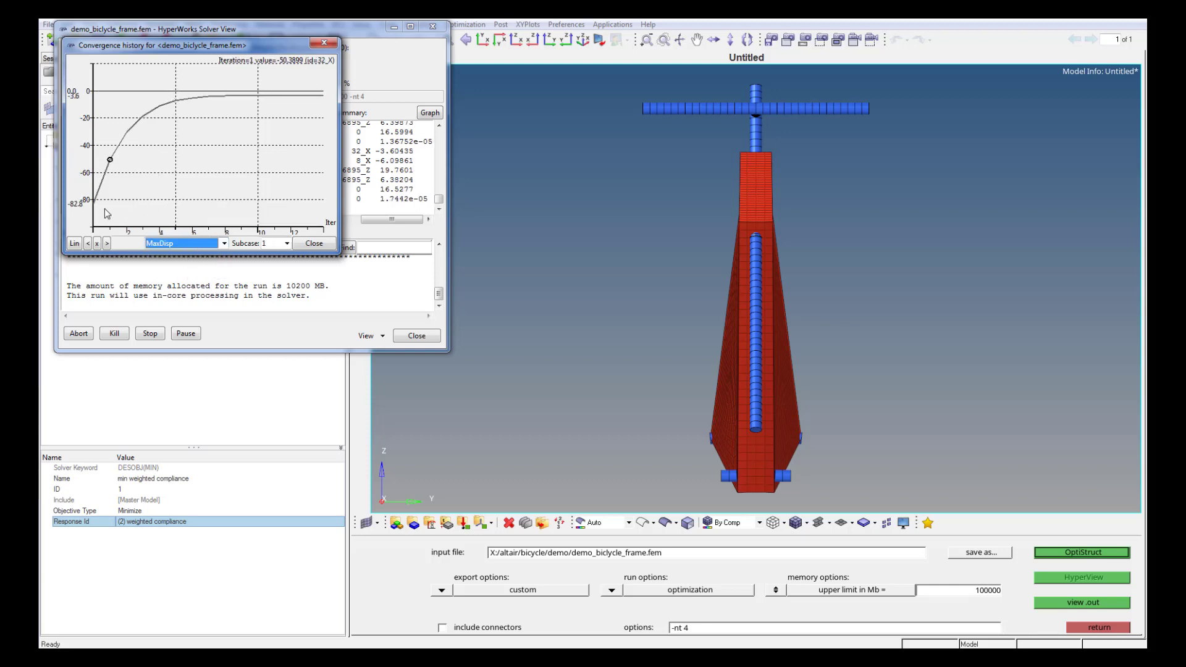
left_click(275, 243)
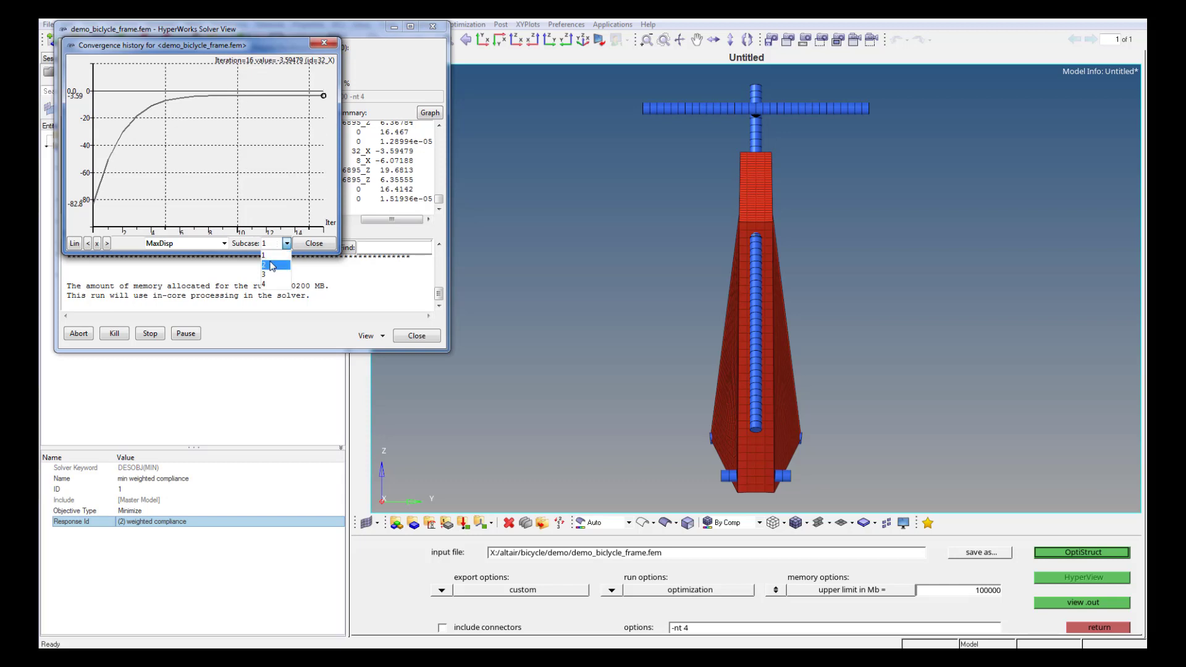
left_click(271, 265)
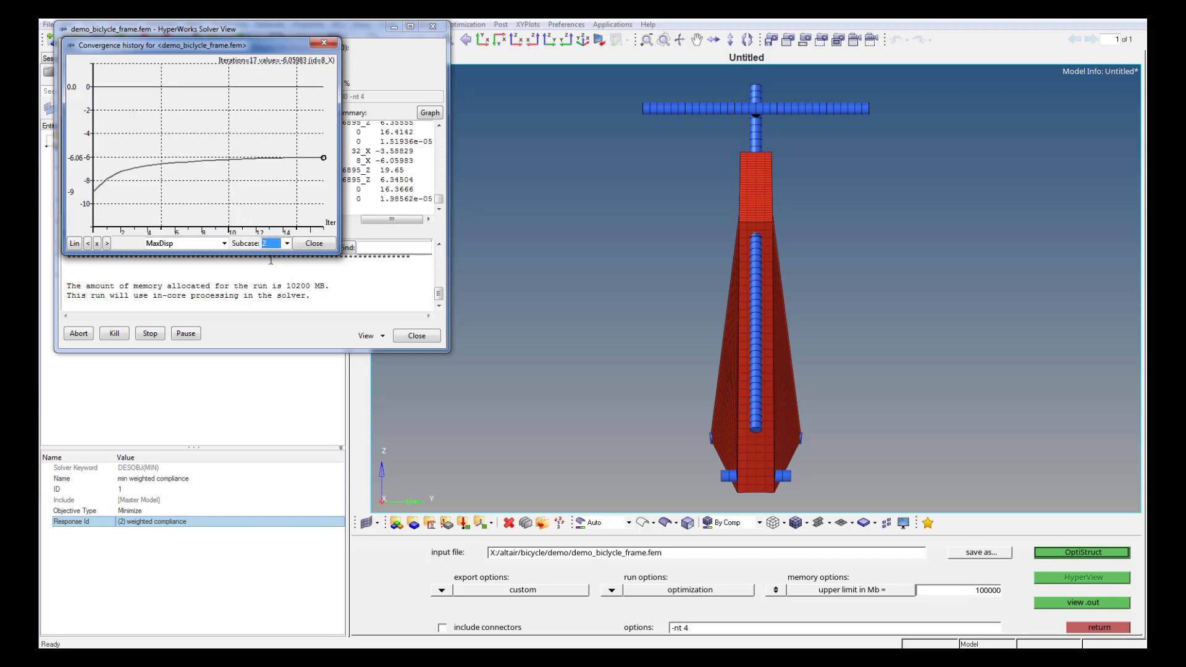
left_click(276, 244)
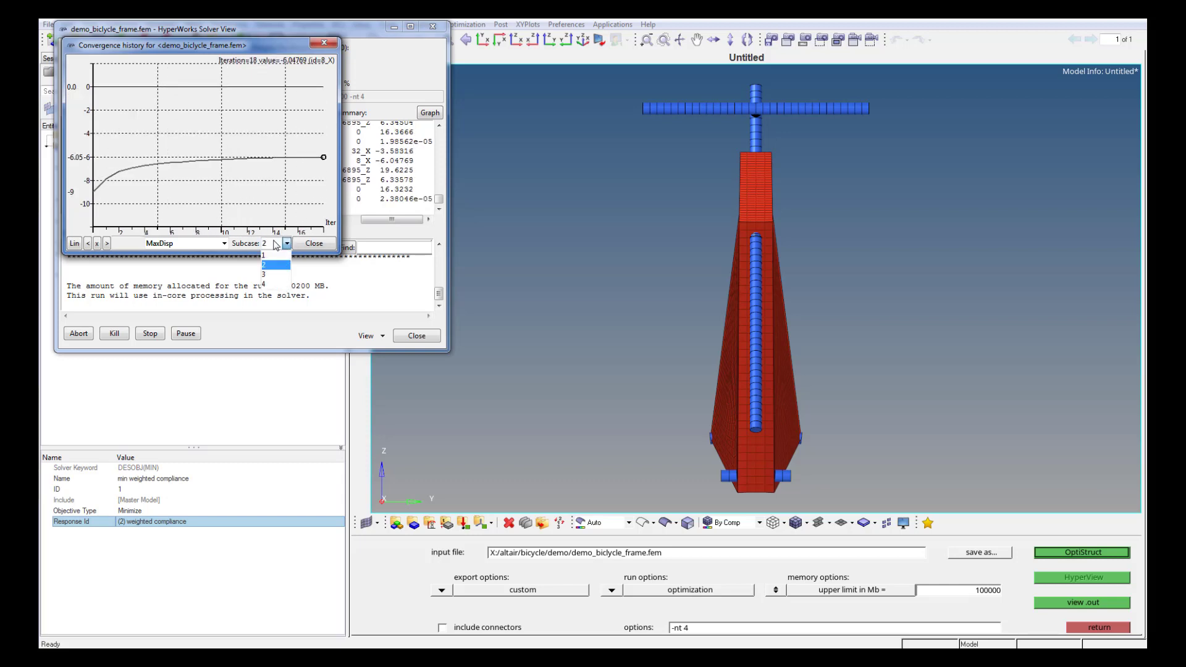
left_click(270, 275)
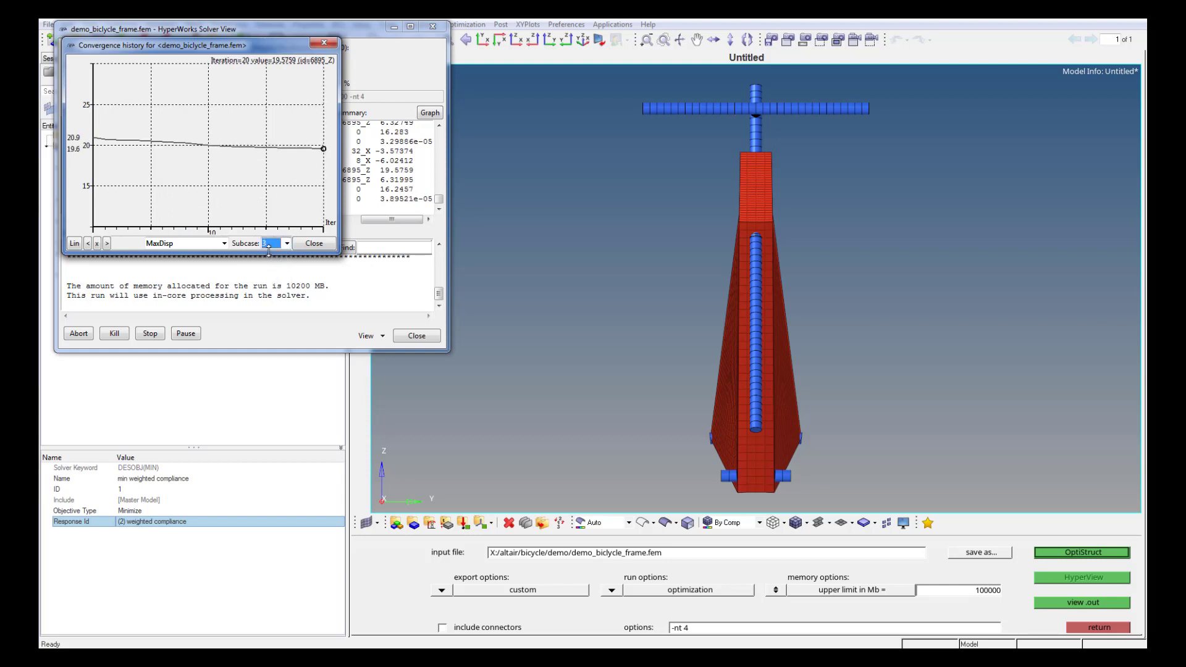
left_click(270, 245)
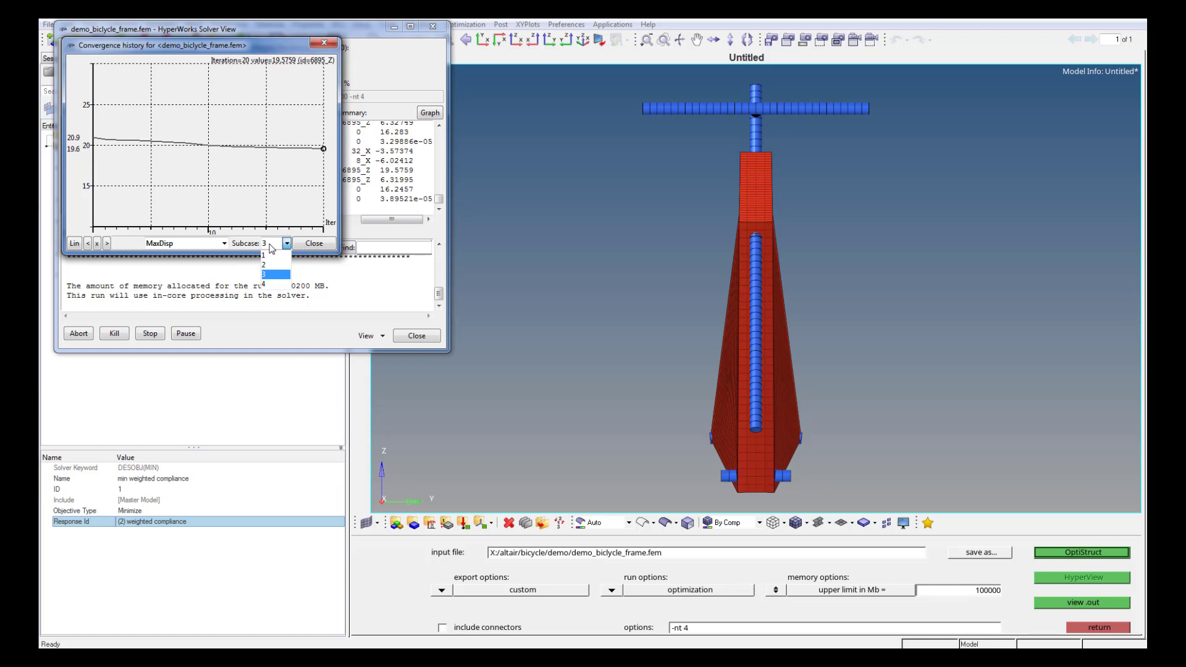
left_click(270, 284)
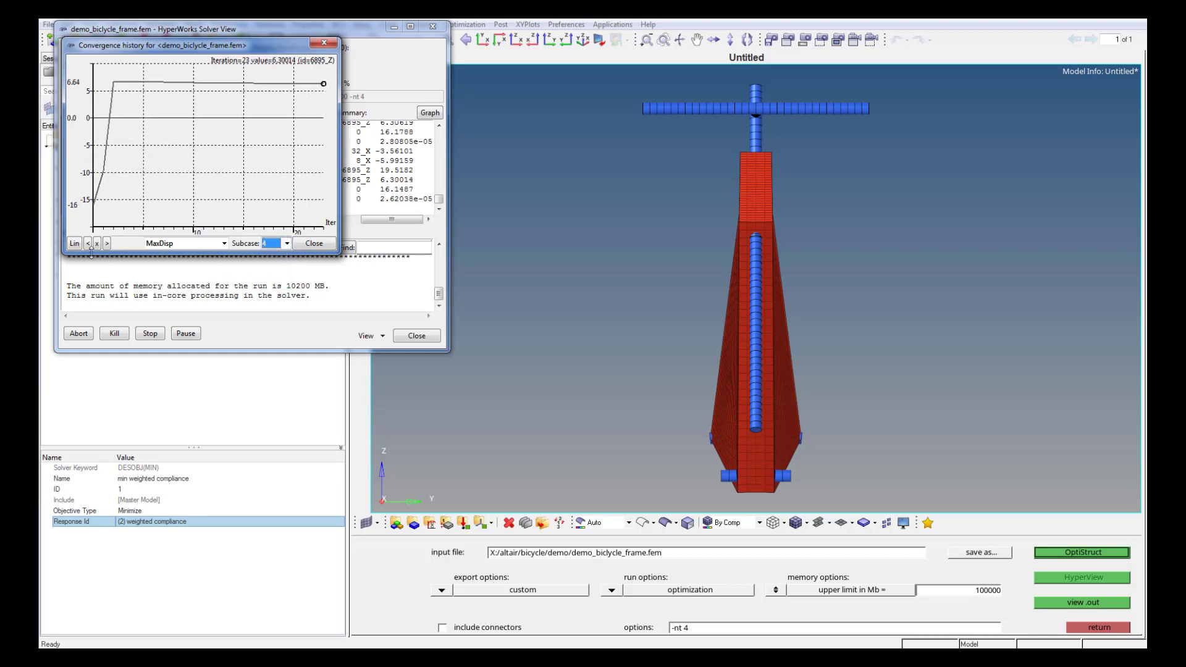
left_click(76, 243)
left_click(77, 243)
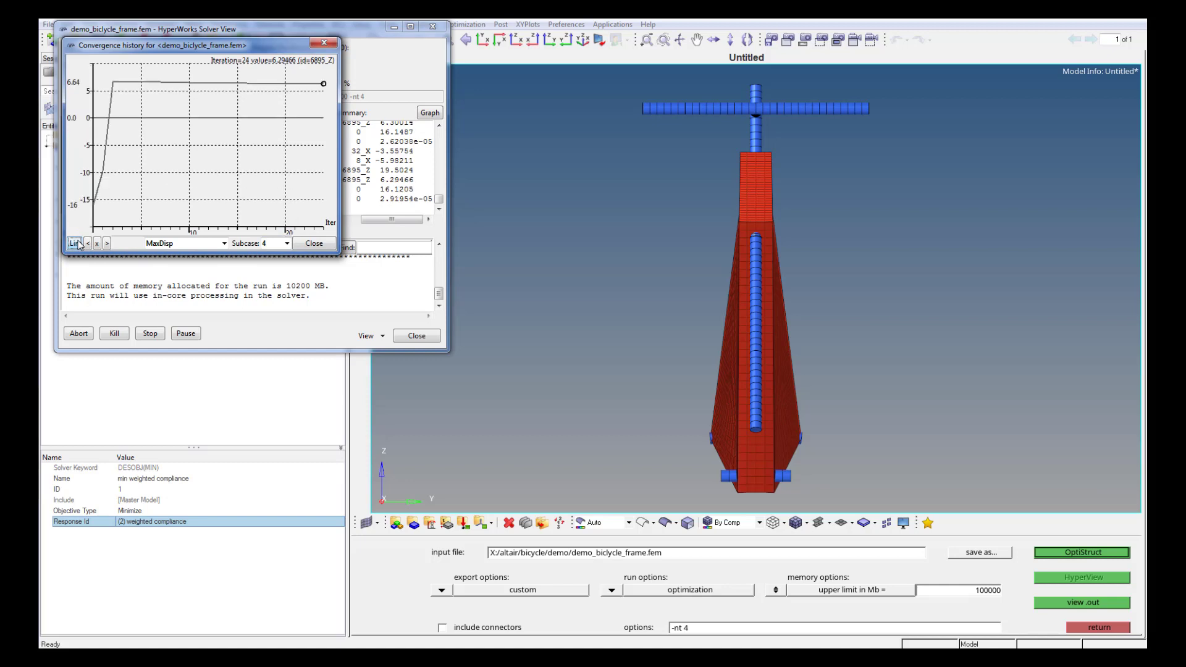
left_click(312, 243)
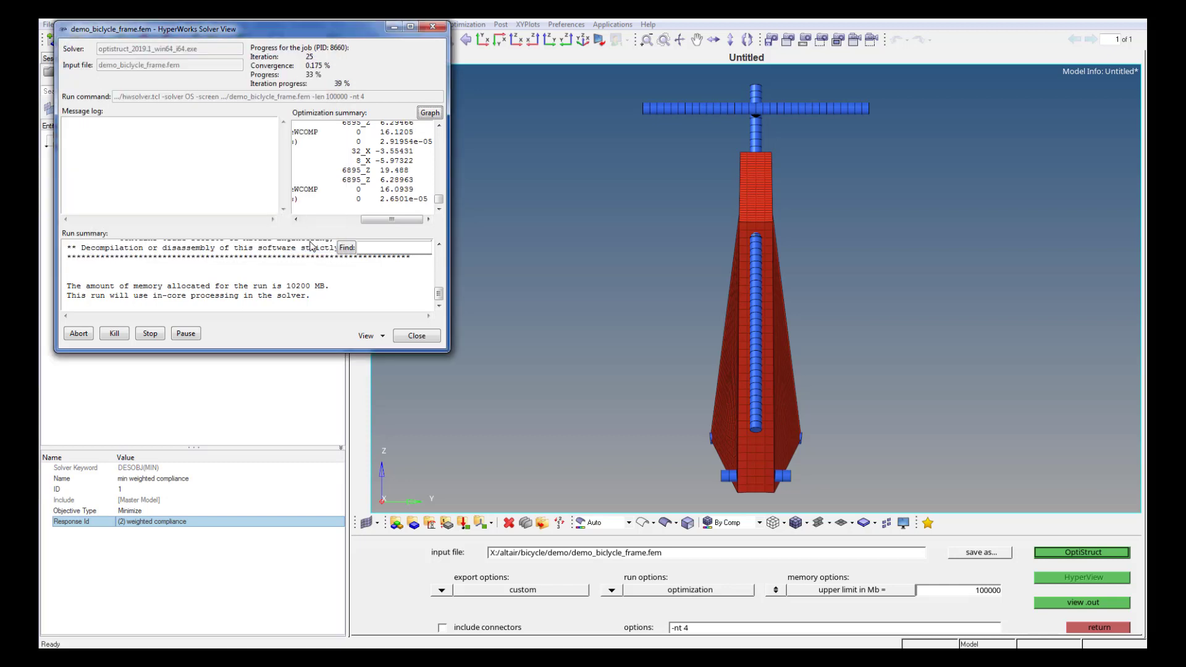
- Open the run's output file, examine the sum of weighted compliance in the iteration reports, and close the file
left_click(382, 335)
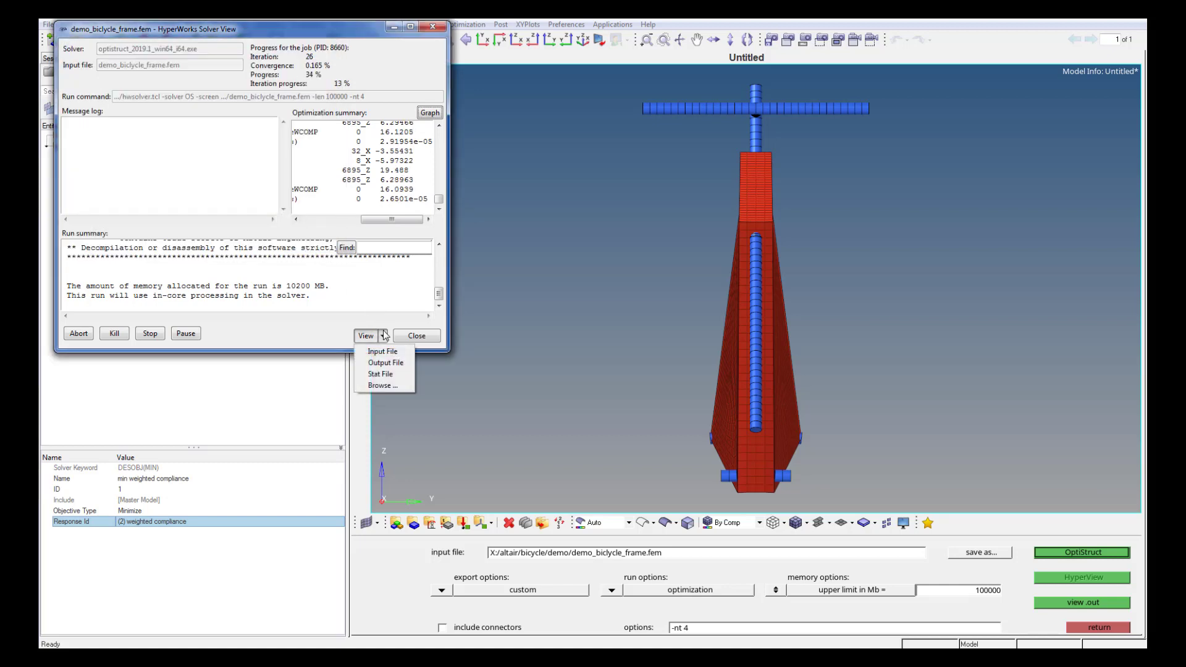
left_click(390, 363)
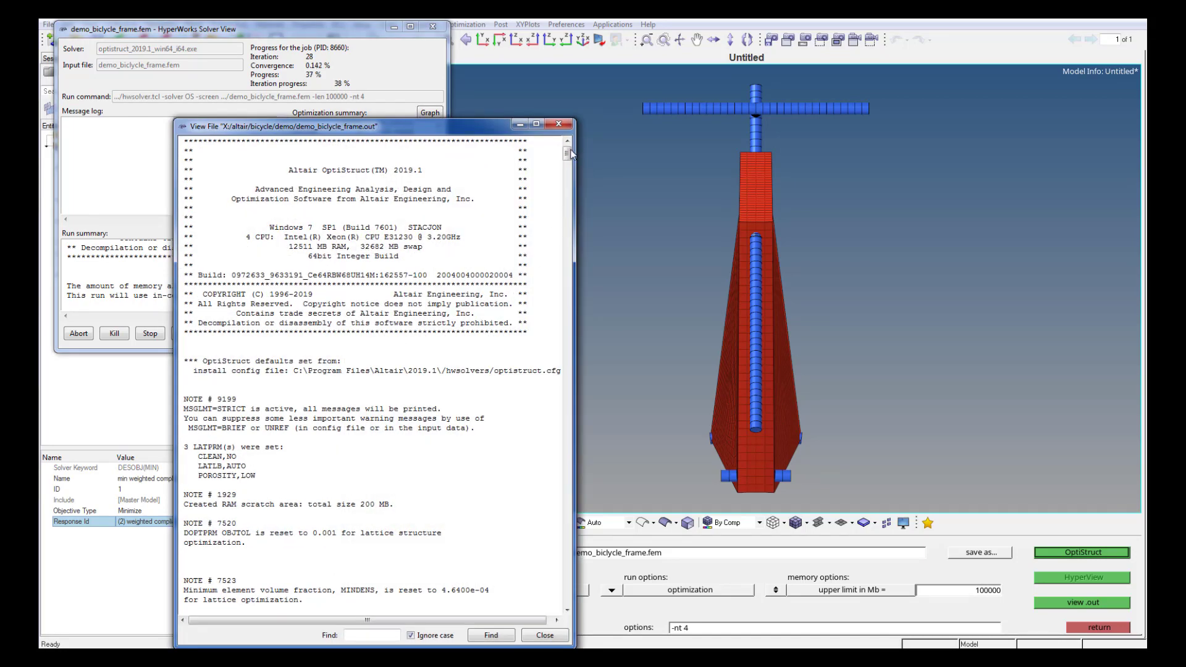
left_click_drag(566, 153, 581, 549)
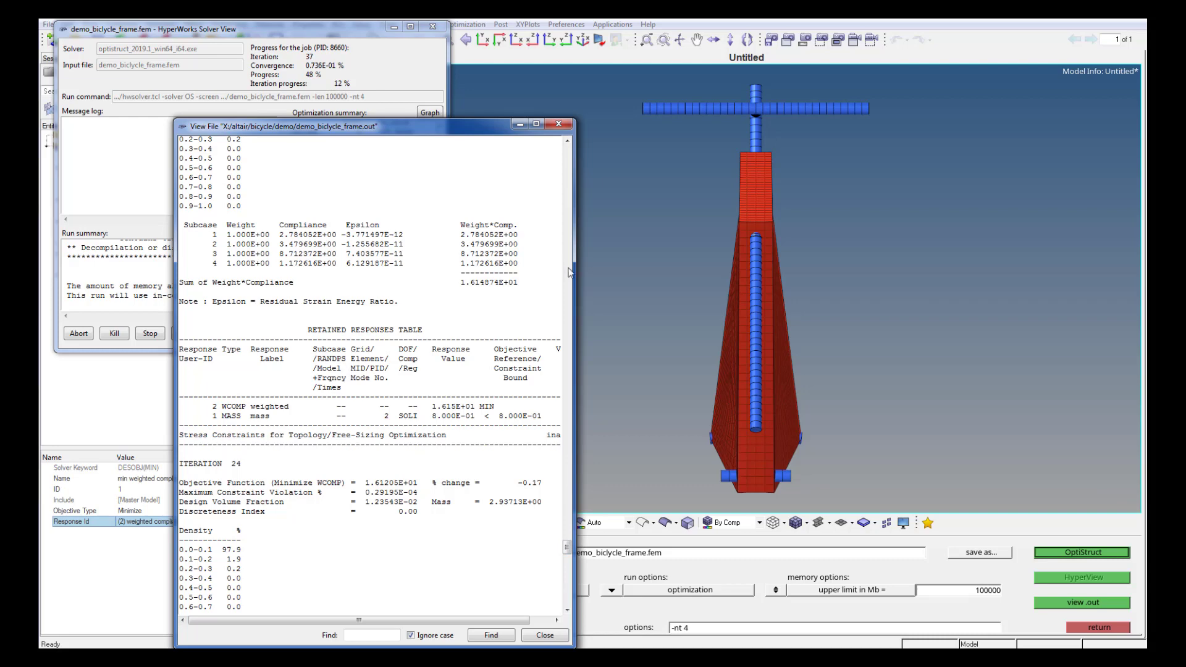
left_click_drag(574, 272, 649, 271)
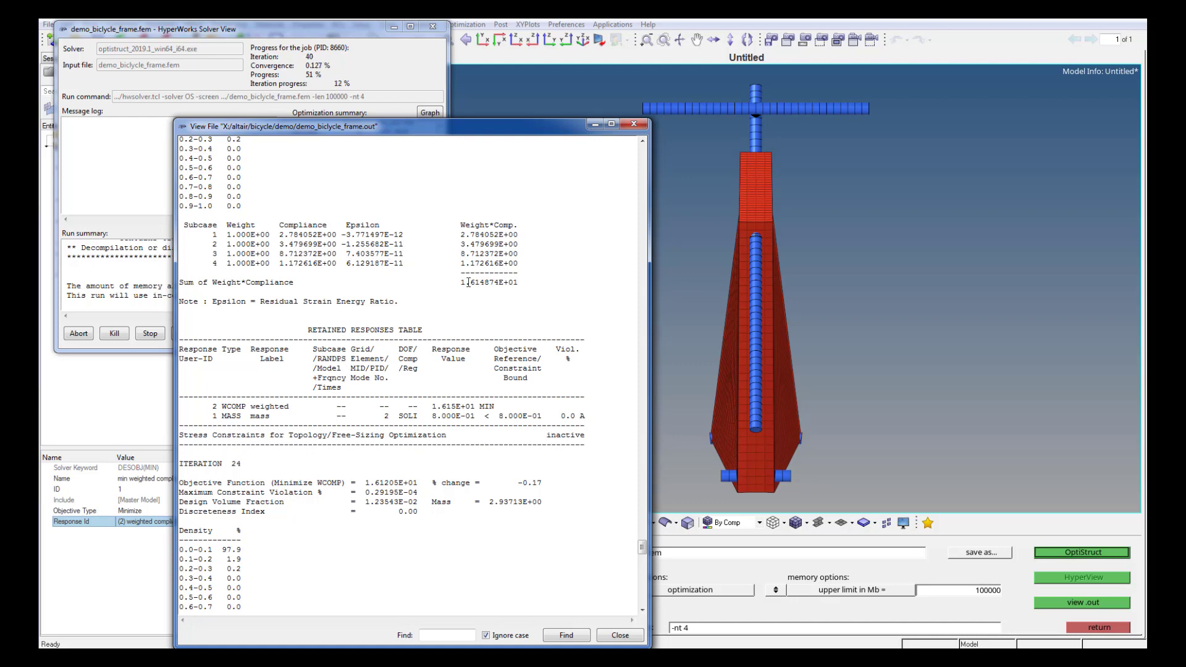
left_click_drag(460, 282, 517, 284)
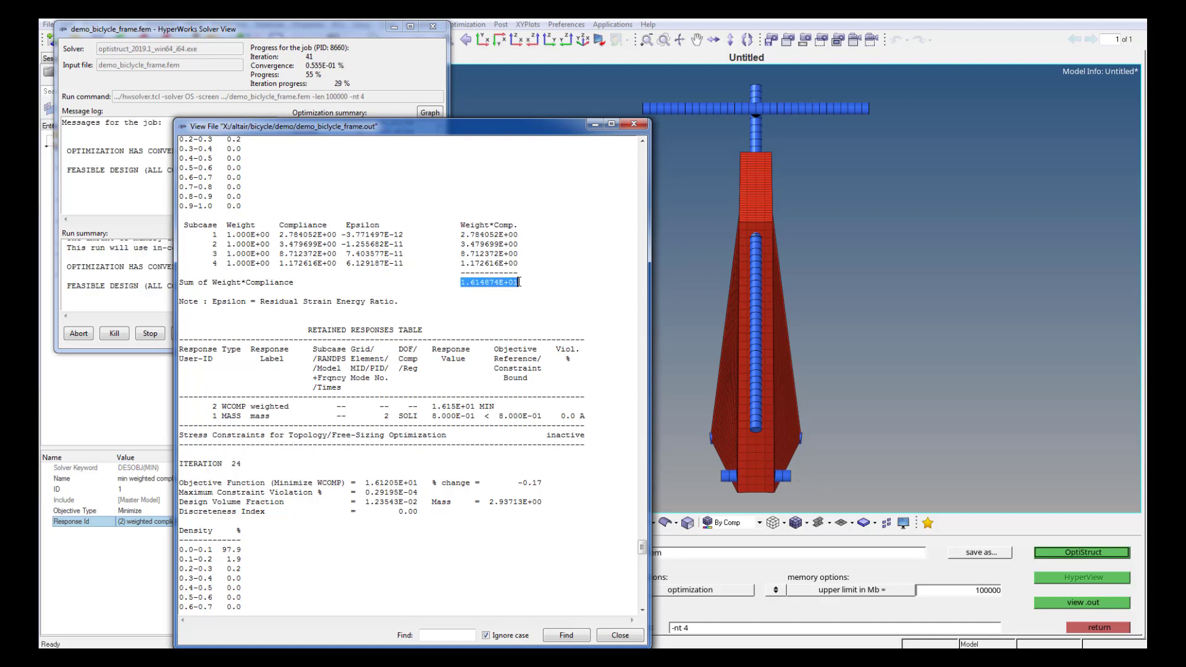
scroll(548, 236, "down", 5)
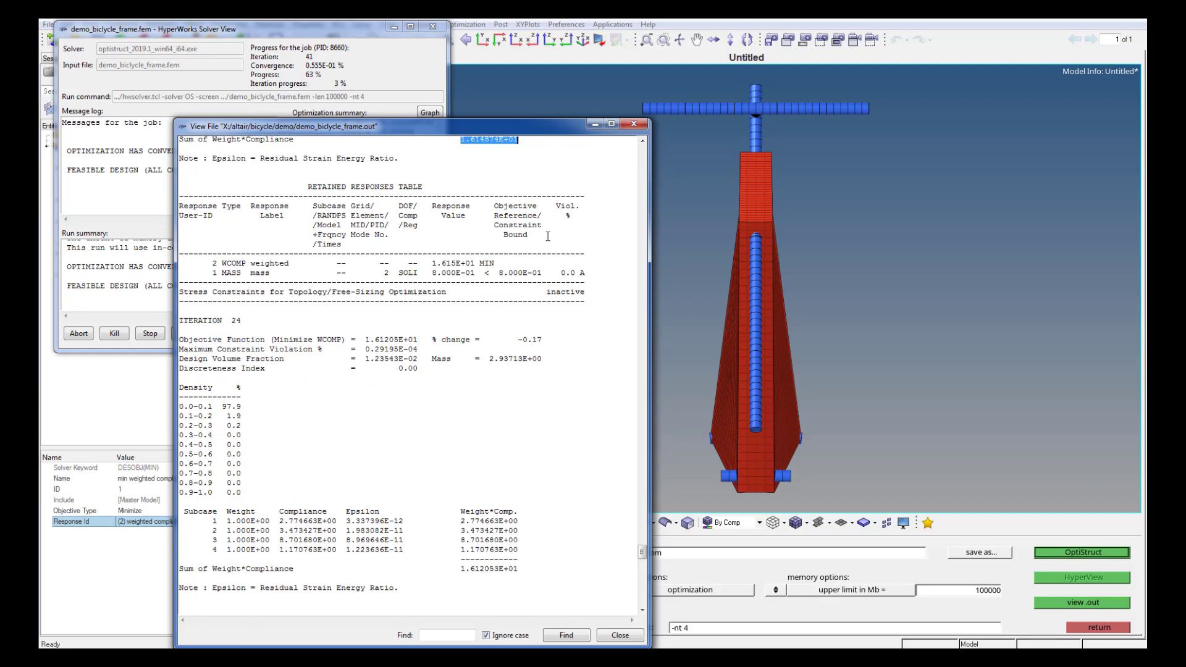
left_click(631, 124)
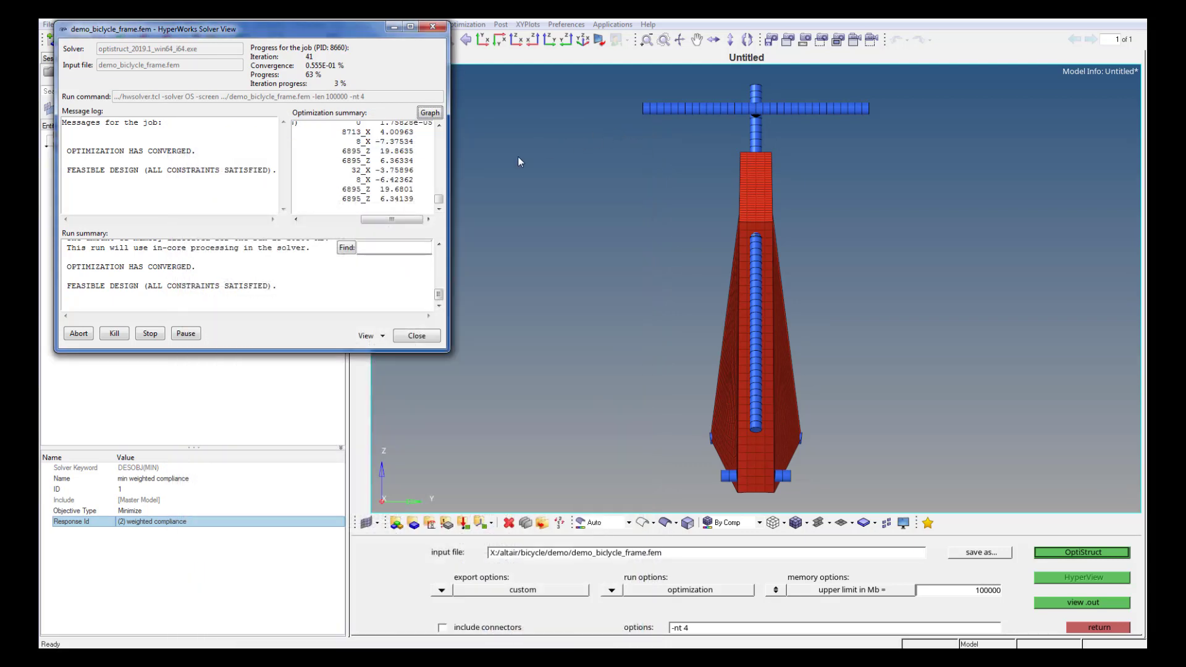
- Check the run summary and the message log for the convergence and design feasibility messages
left_click(218, 277)
left_click_drag(277, 284, 132, 275)
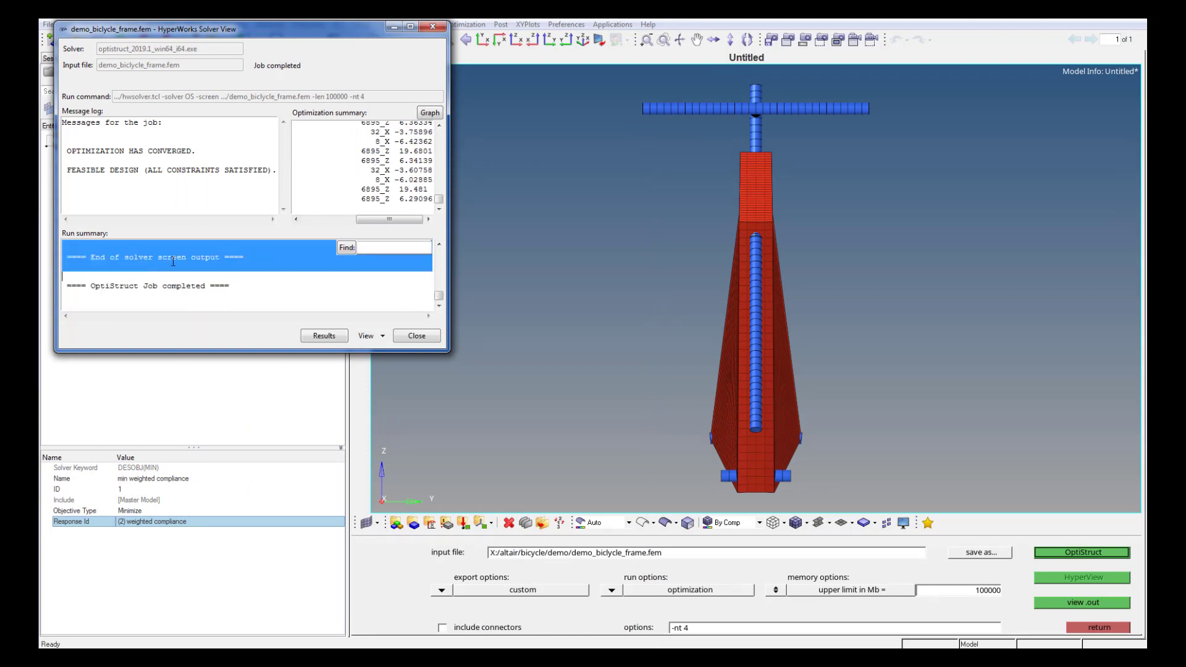
left_click_drag(67, 150, 272, 173)
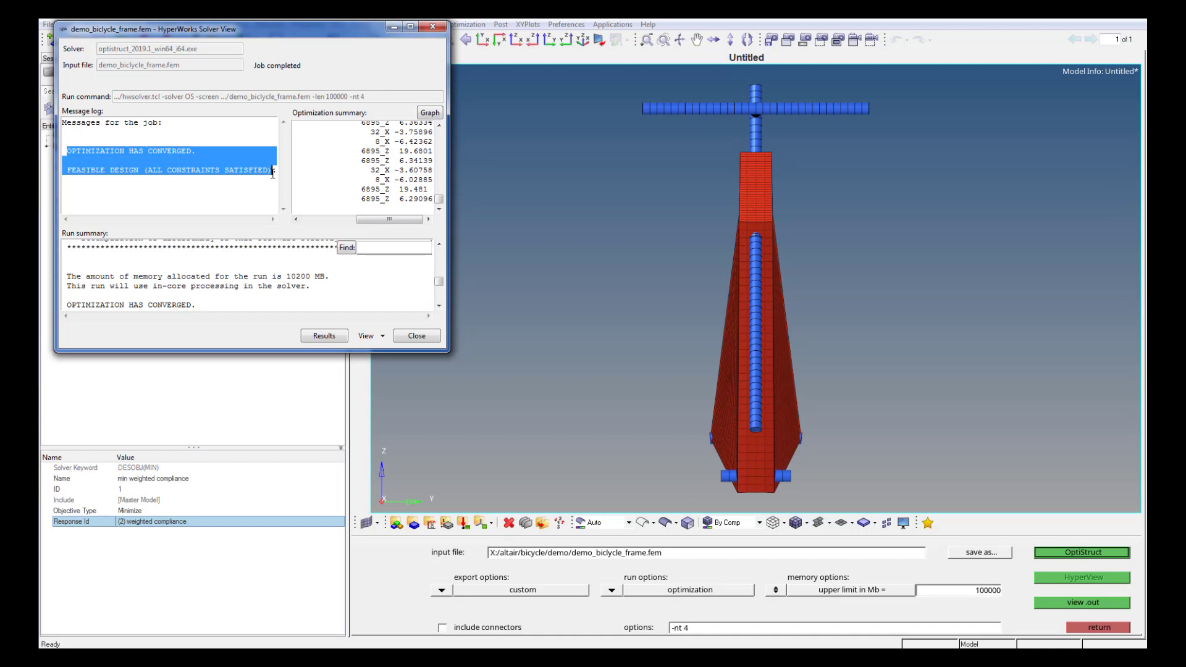
- Reopen the solver output file and examine the LATPRM settings and the MINDIM information for the DTPL card
left_click(381, 335)
left_click(399, 418)
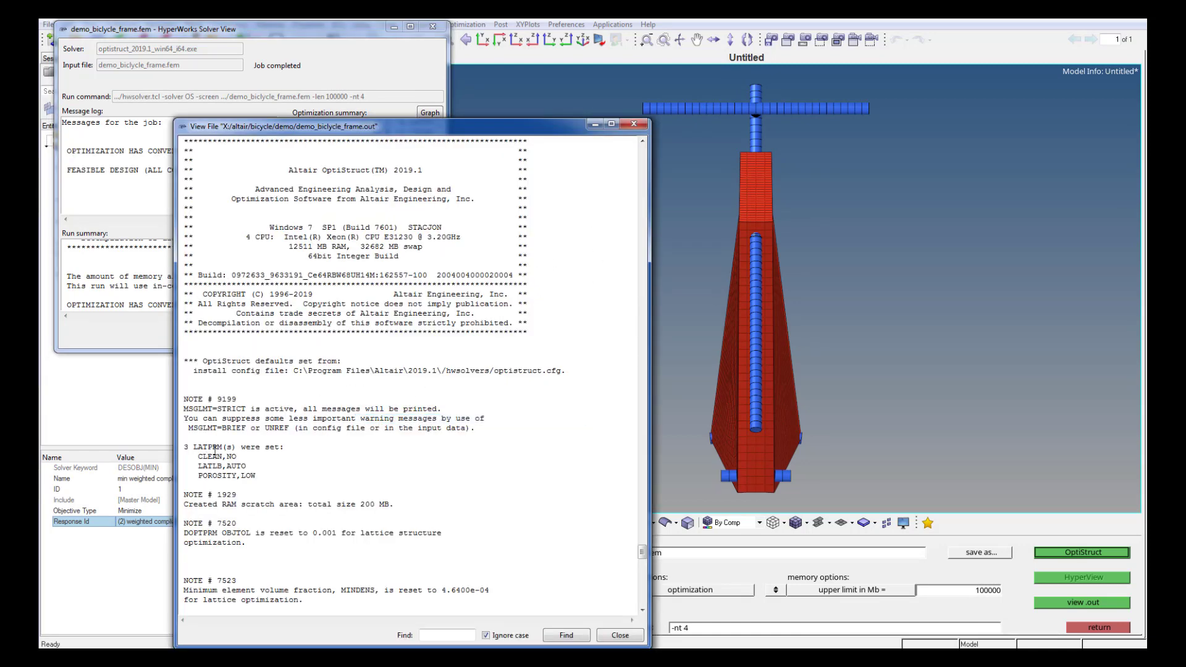
left_click_drag(194, 445, 259, 485)
scroll(311, 472, "down", 3)
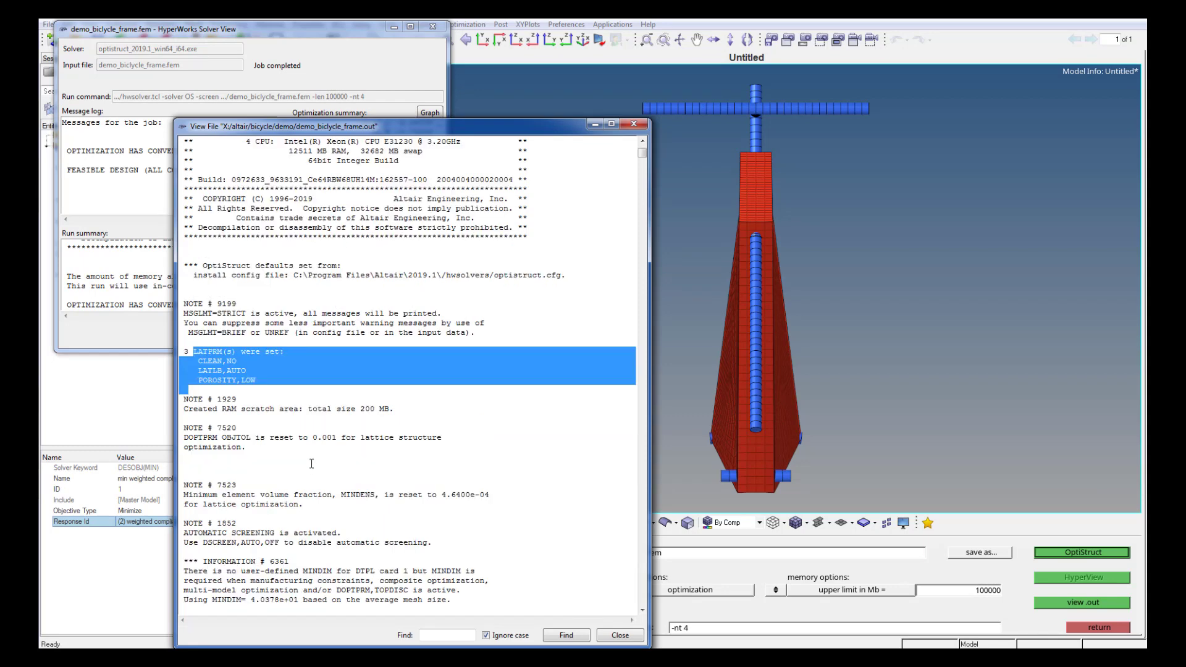
scroll(251, 486, "down", 5)
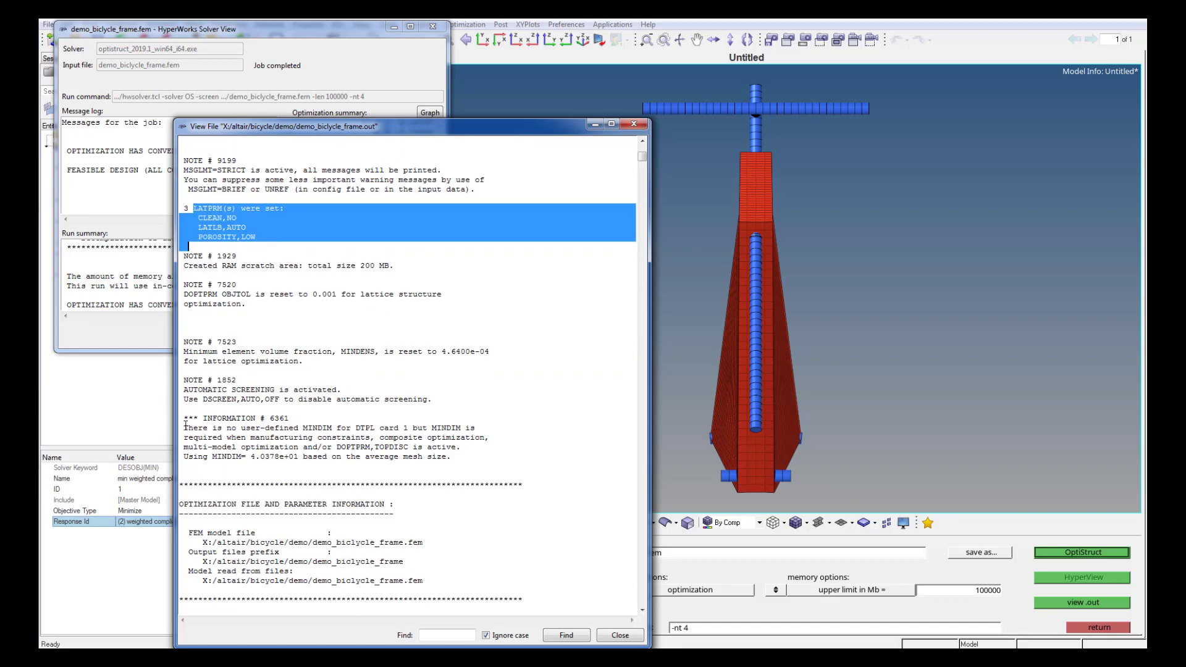
left_click_drag(184, 428, 451, 458)
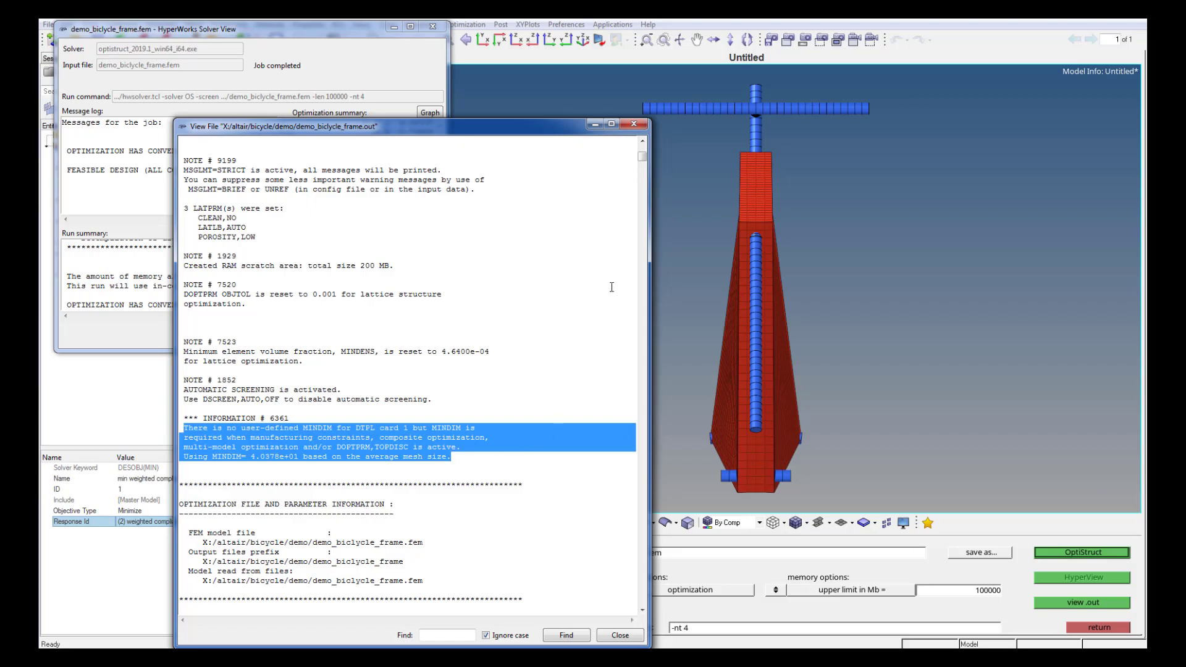
- Examine the lattice LB checks, removed solid elements, created lattice beams and second-phase note at the report's end, and close the output file
left_click_drag(643, 153, 645, 606)
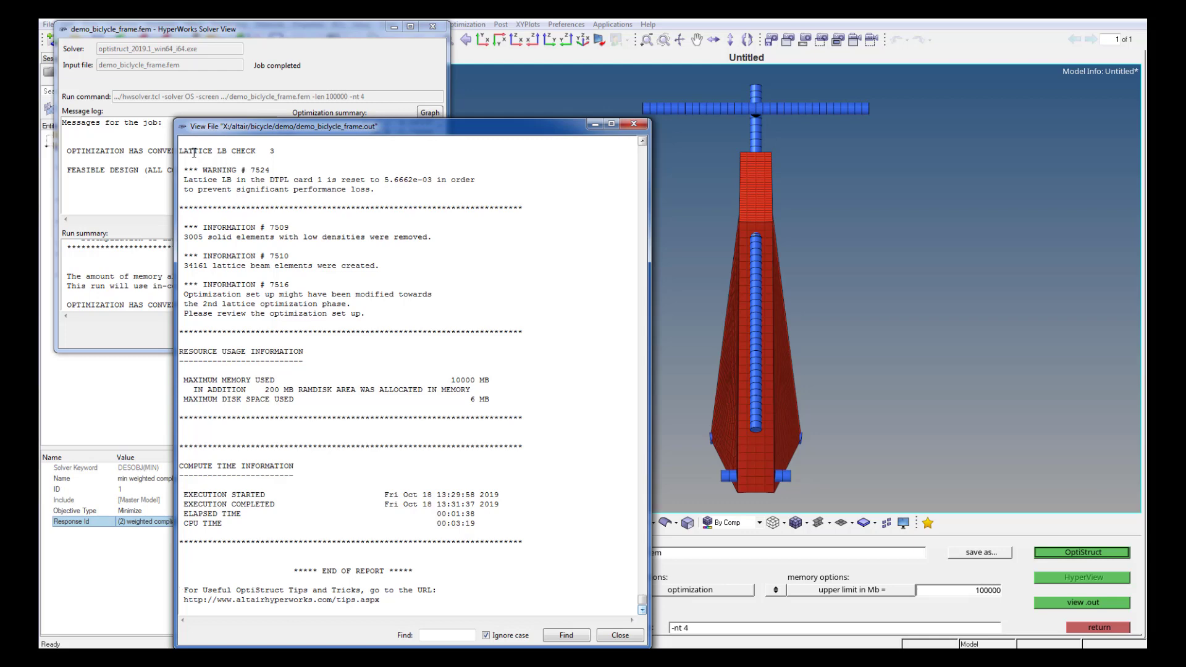
scroll(194, 152, "up", 7)
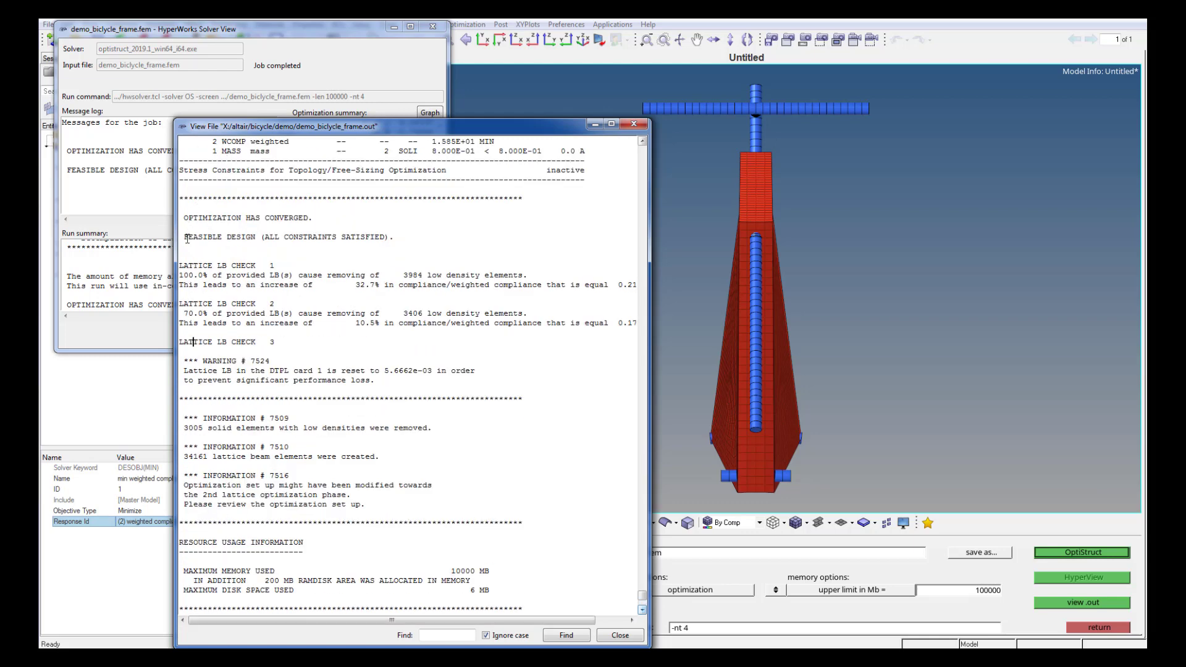
left_click_drag(180, 264, 372, 387)
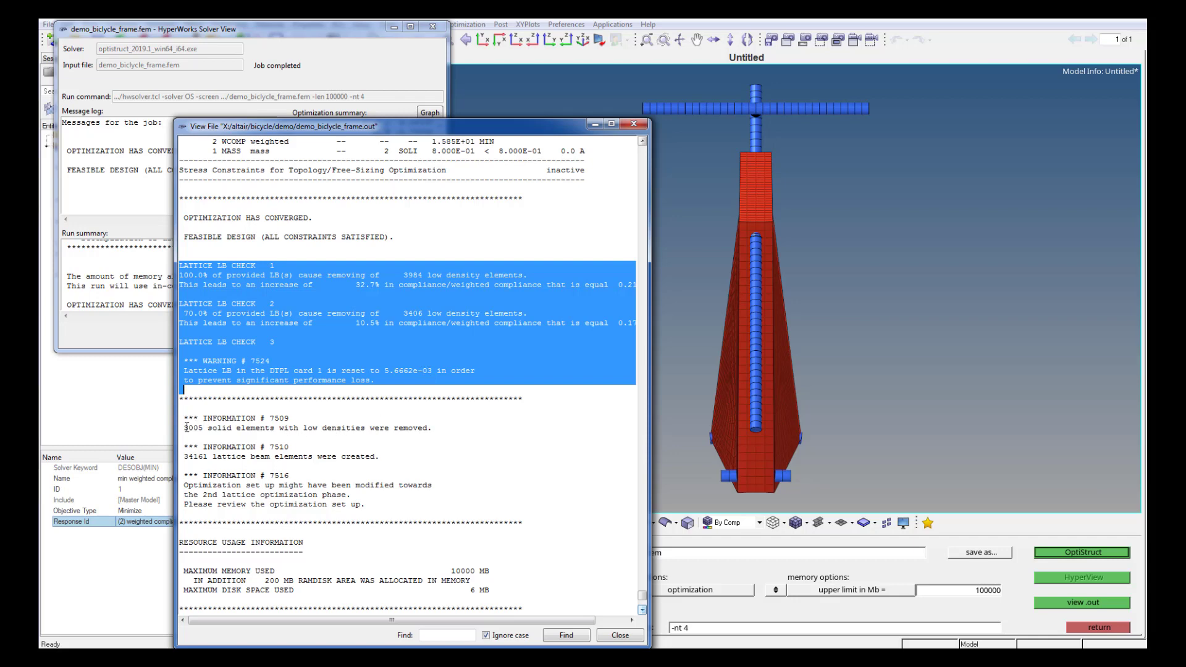
left_click_drag(183, 427, 272, 433)
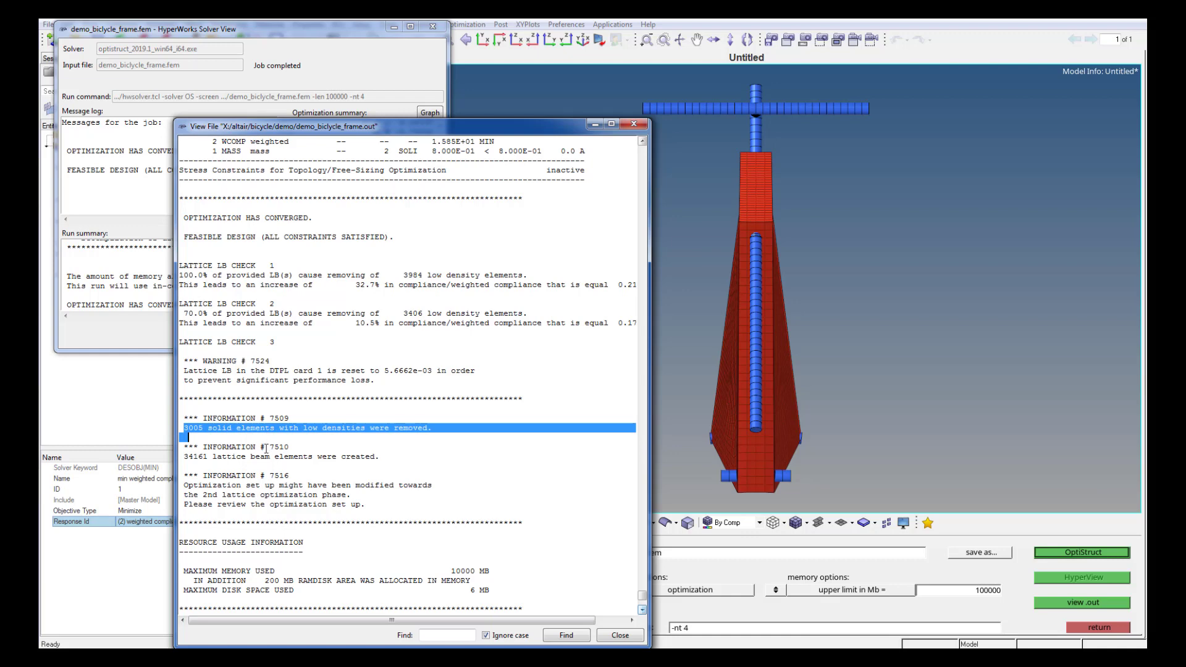
double_click(188, 457)
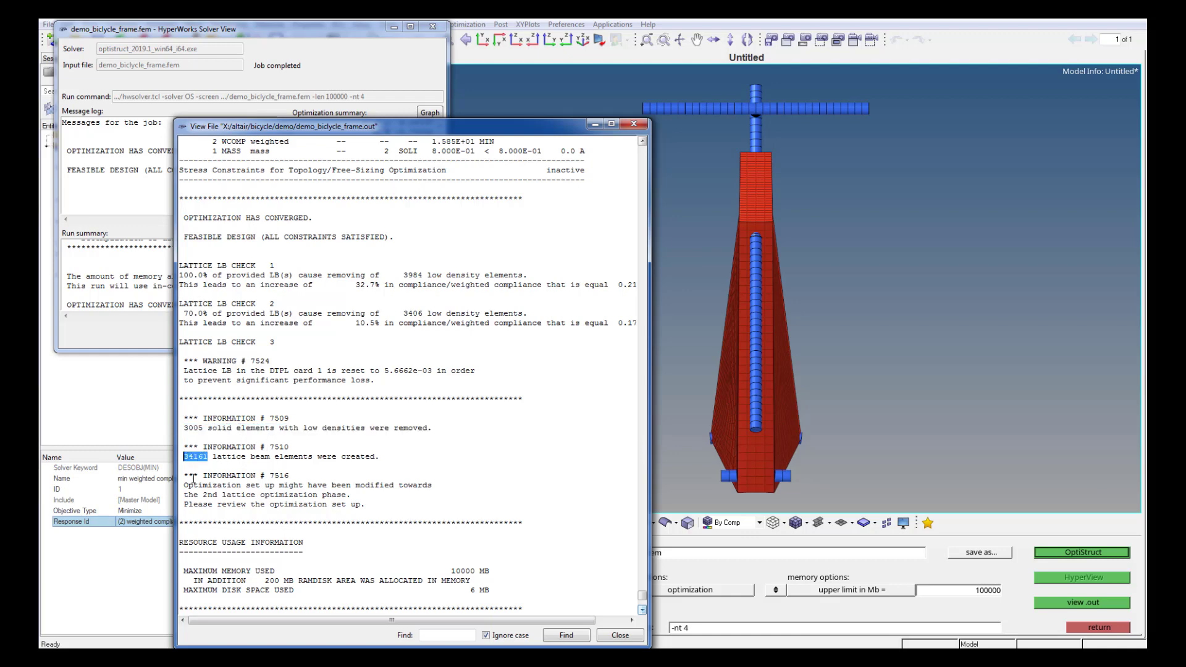
left_click_drag(180, 485, 383, 510)
scroll(382, 510, "down", 6)
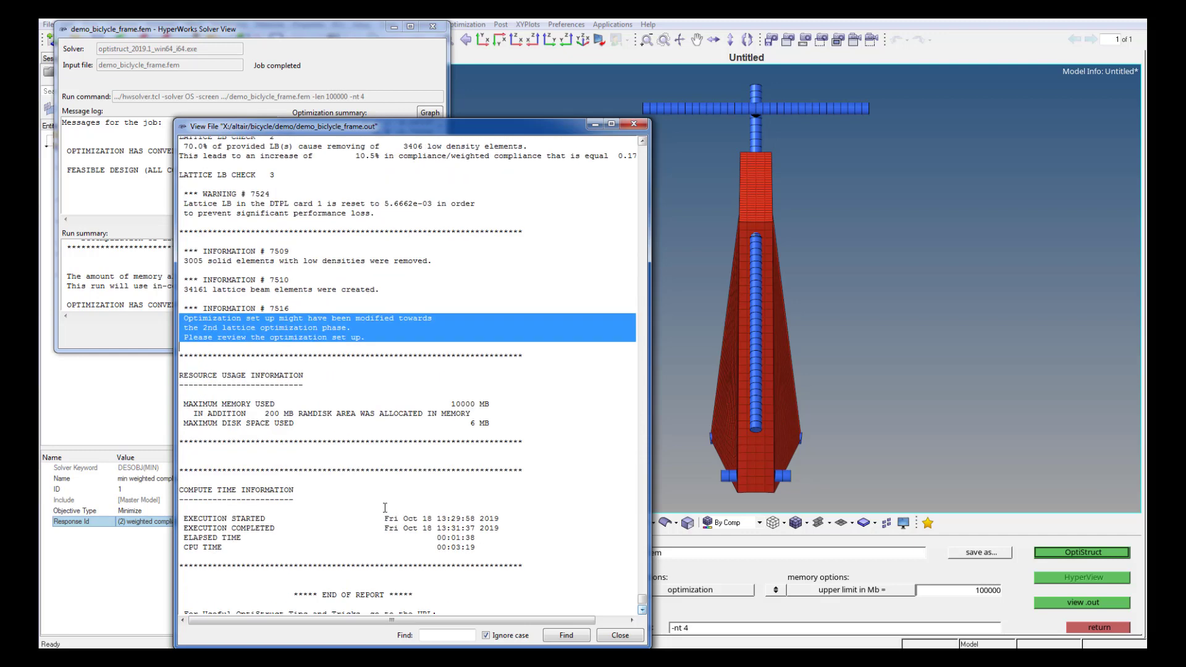
scroll(415, 520, "down", 1)
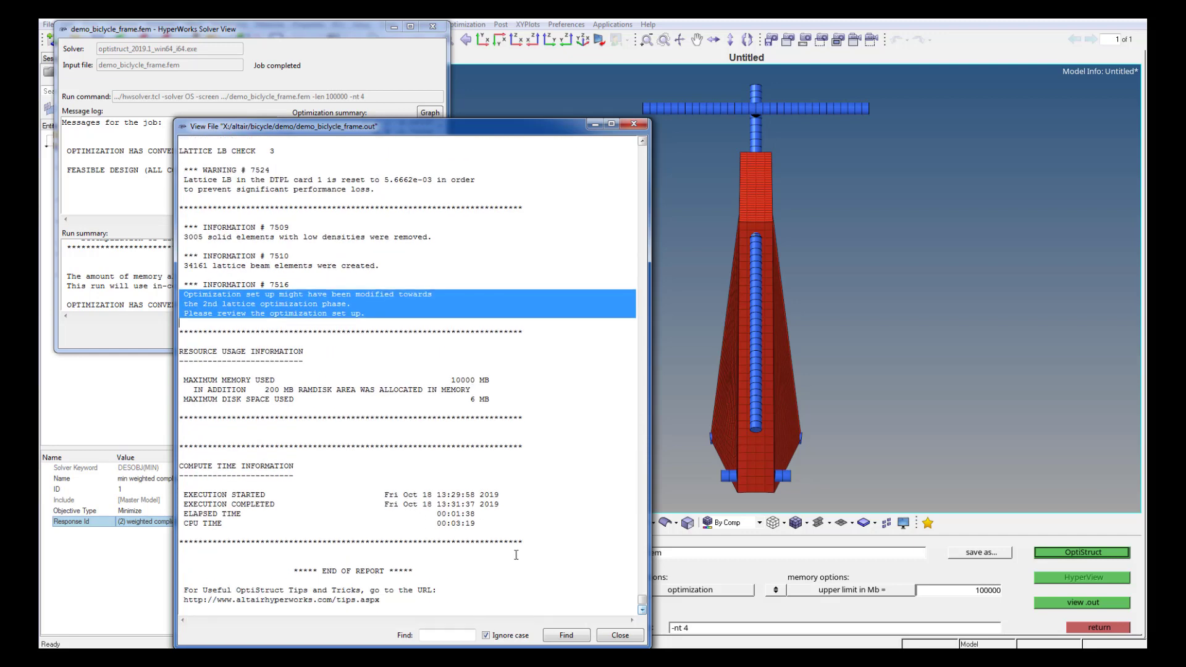
left_click(620, 634)
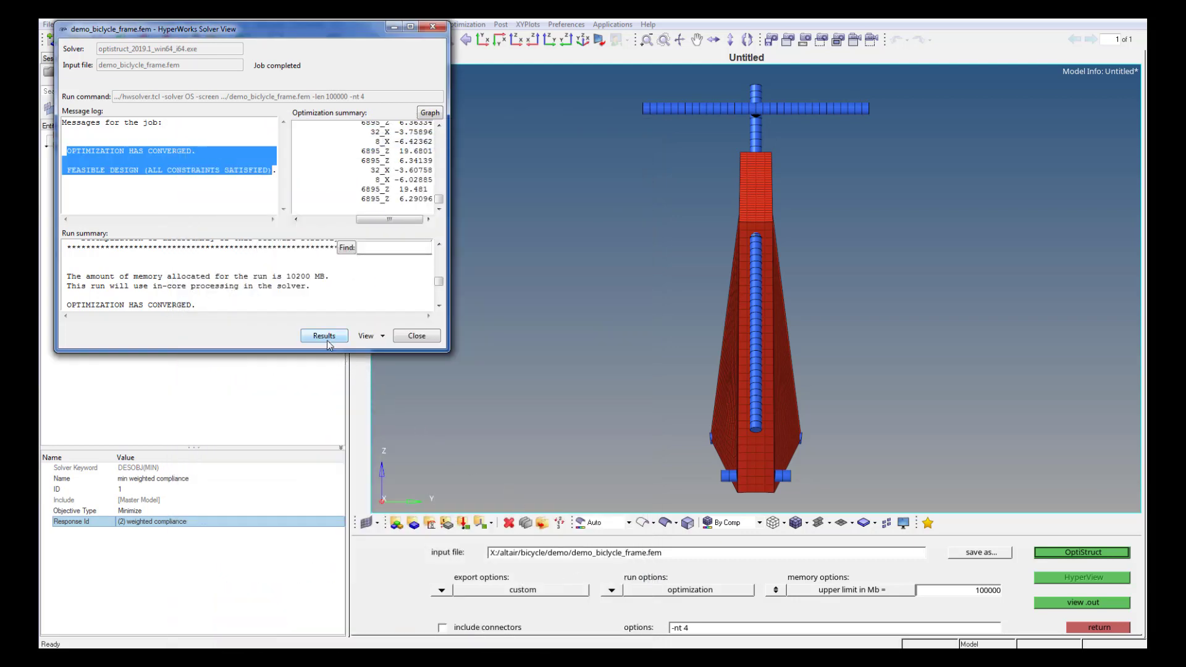
- Load the optimization results into HyperView and contour the element densities with simple averaging
left_click(328, 340)
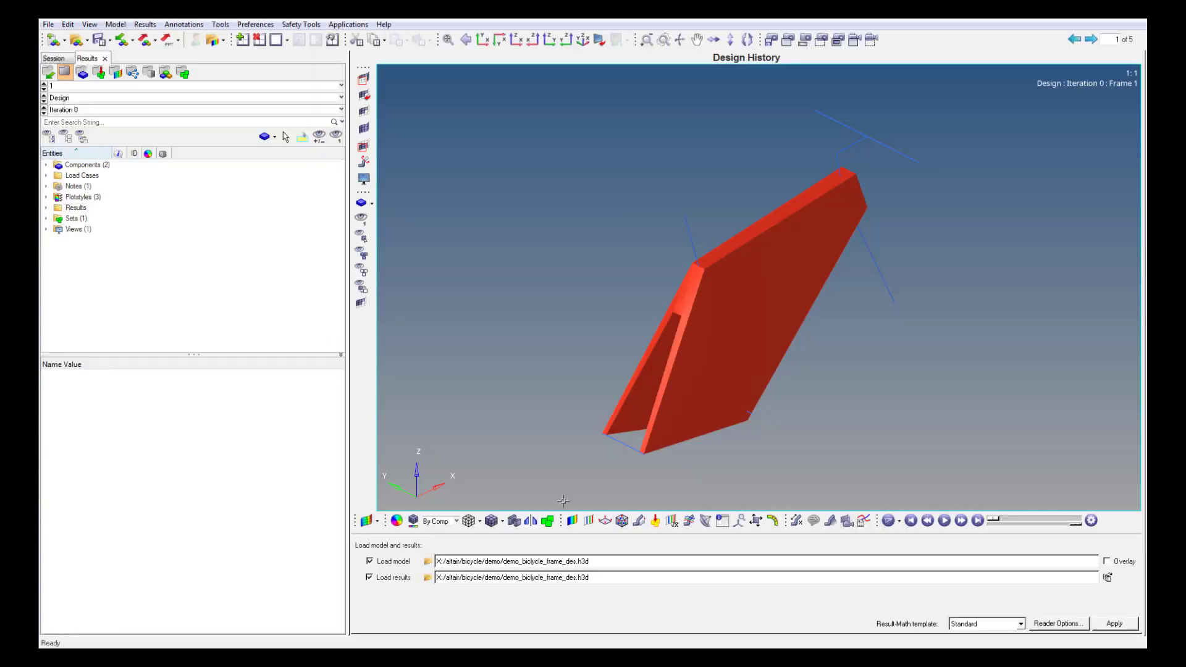
left_click(571, 520)
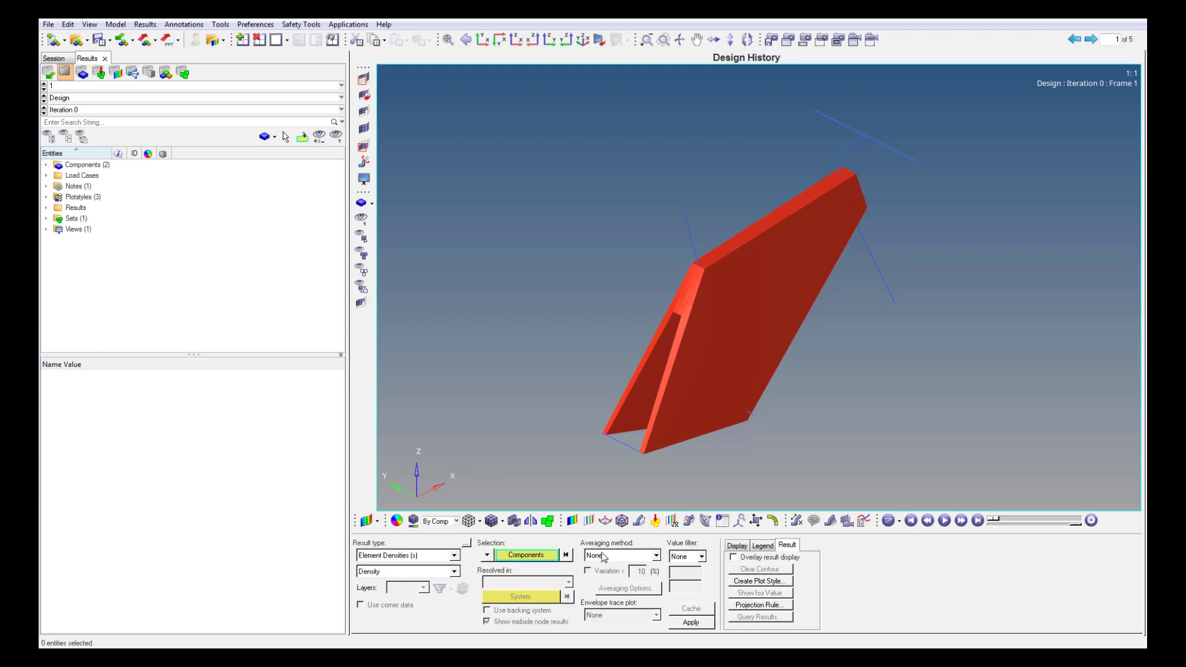
left_click(604, 556)
left_click(608, 576)
left_click(690, 623)
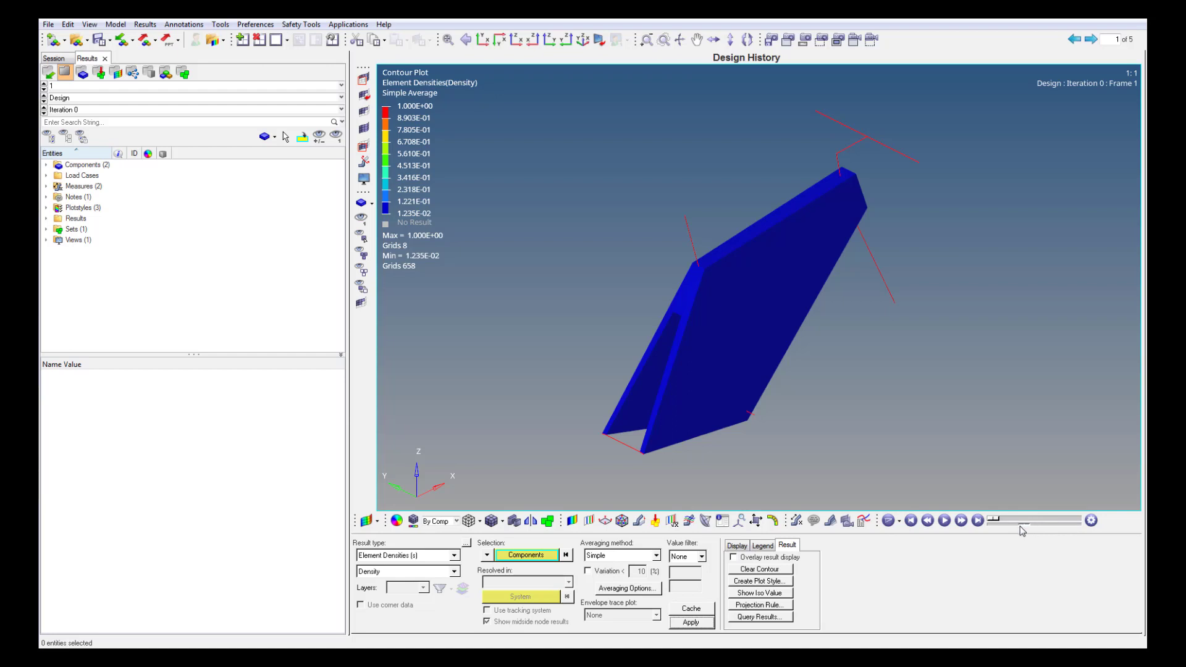
- Display an iso plot of the element densities using the contour settings, with the threshold lowered to the minimum value 0.01235426
left_click(590, 522)
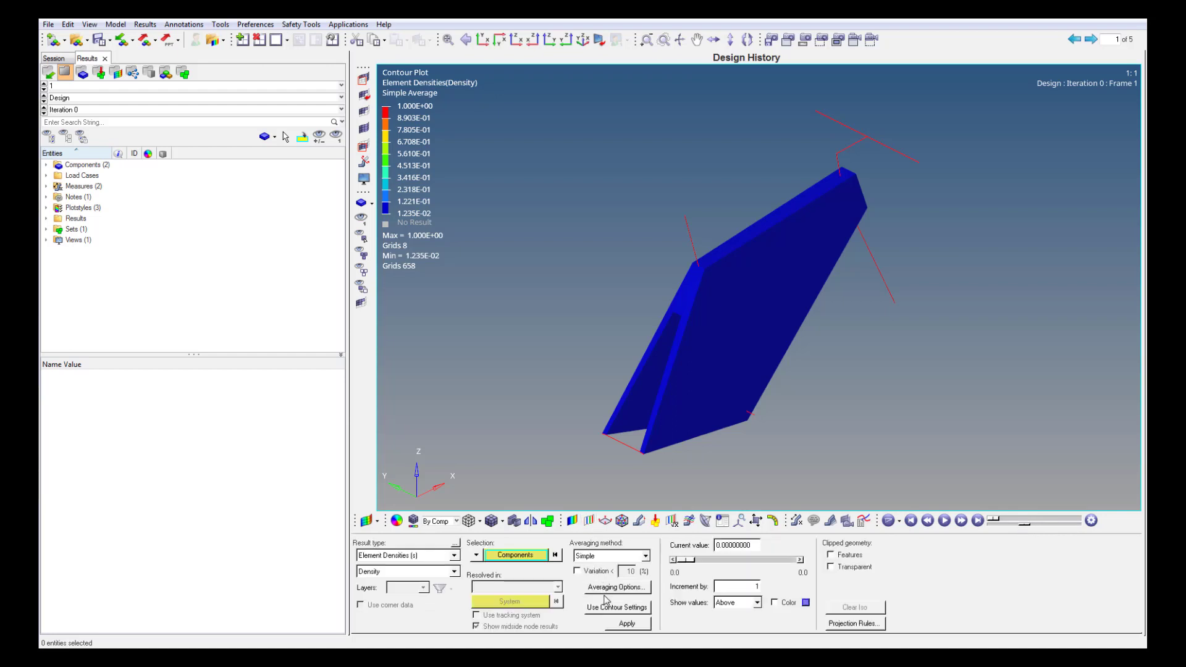
left_click(610, 607)
left_click(625, 623)
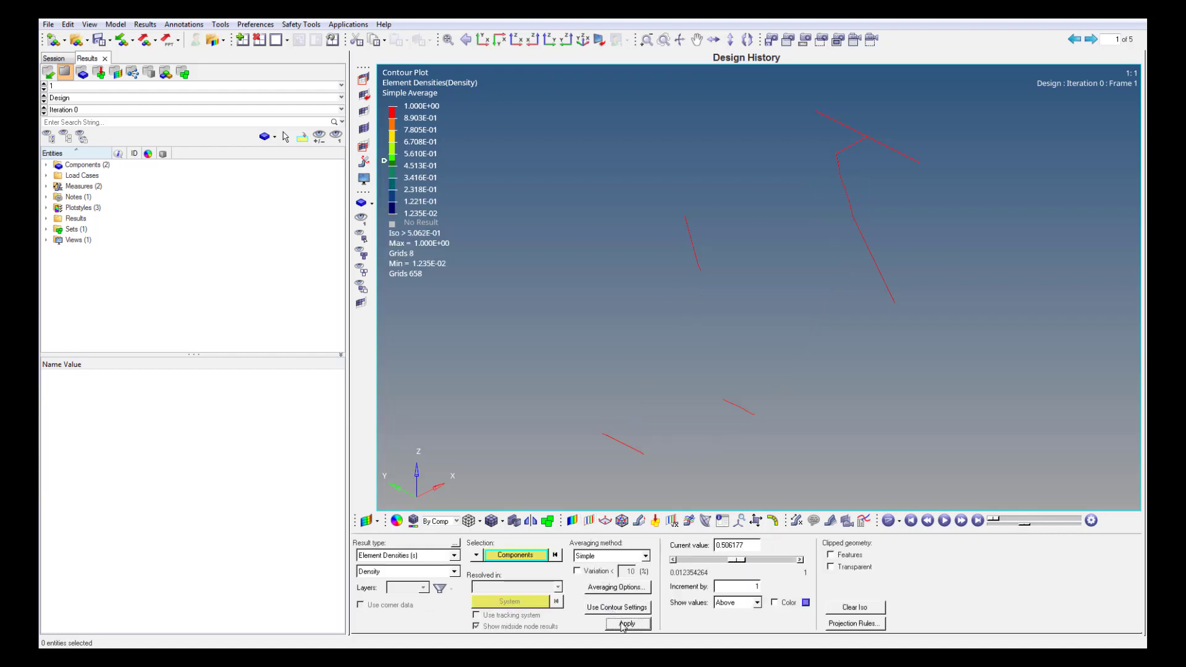
left_click_drag(734, 562, 685, 571)
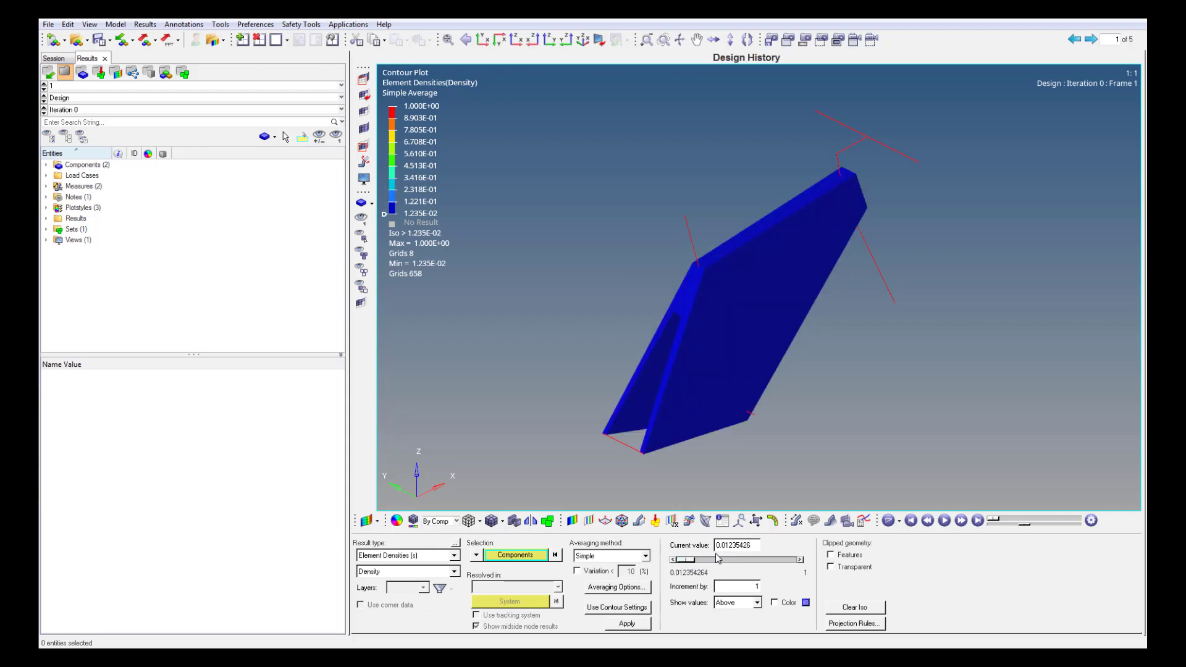
left_click_drag(716, 546, 757, 552)
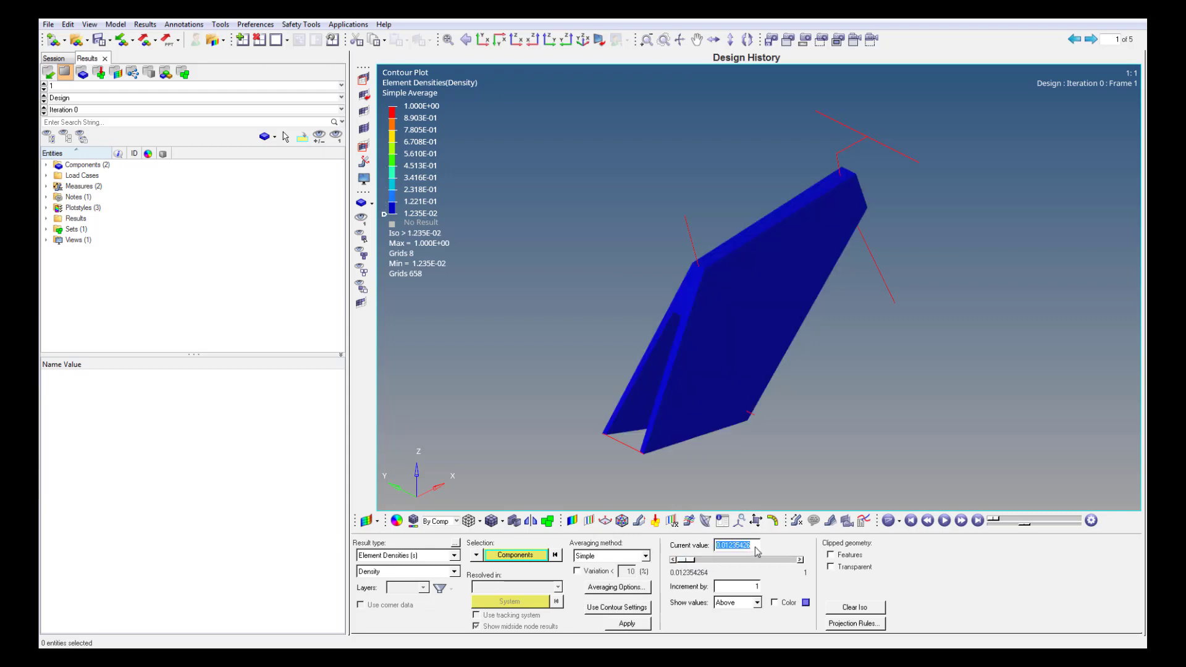
type("1e-2")
key("Return")
- Animate the density iso plot over the design iterations with transparent clipped geometry, view the frame from the side, and stop the animation
left_click(944, 522)
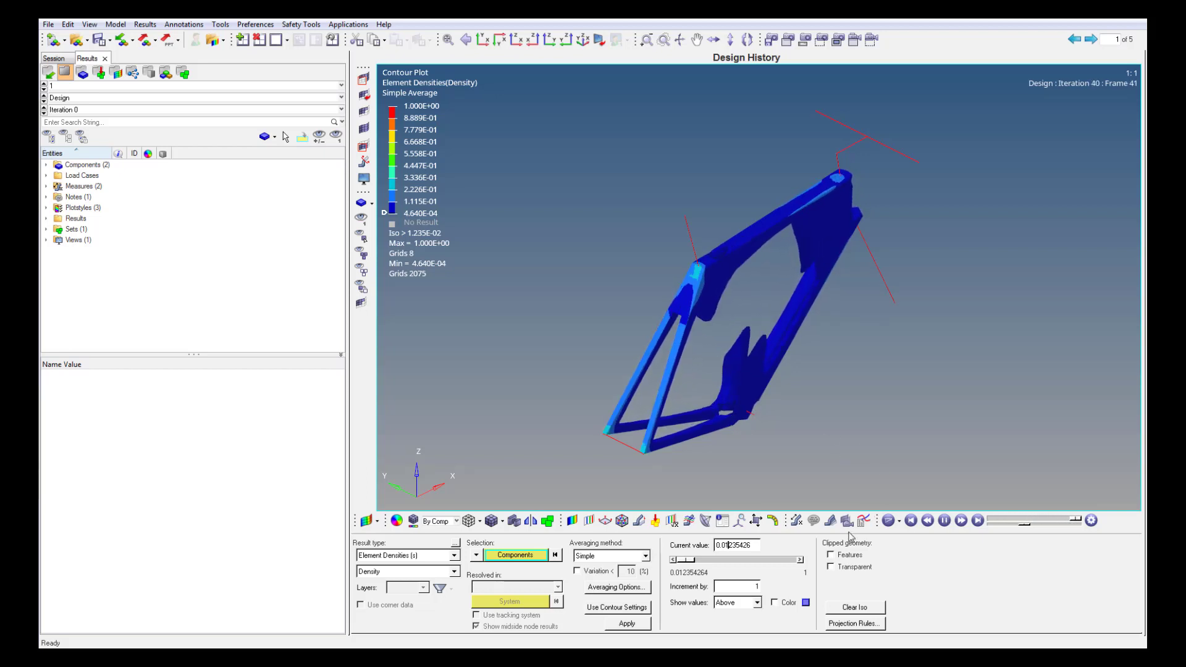
left_click(858, 567)
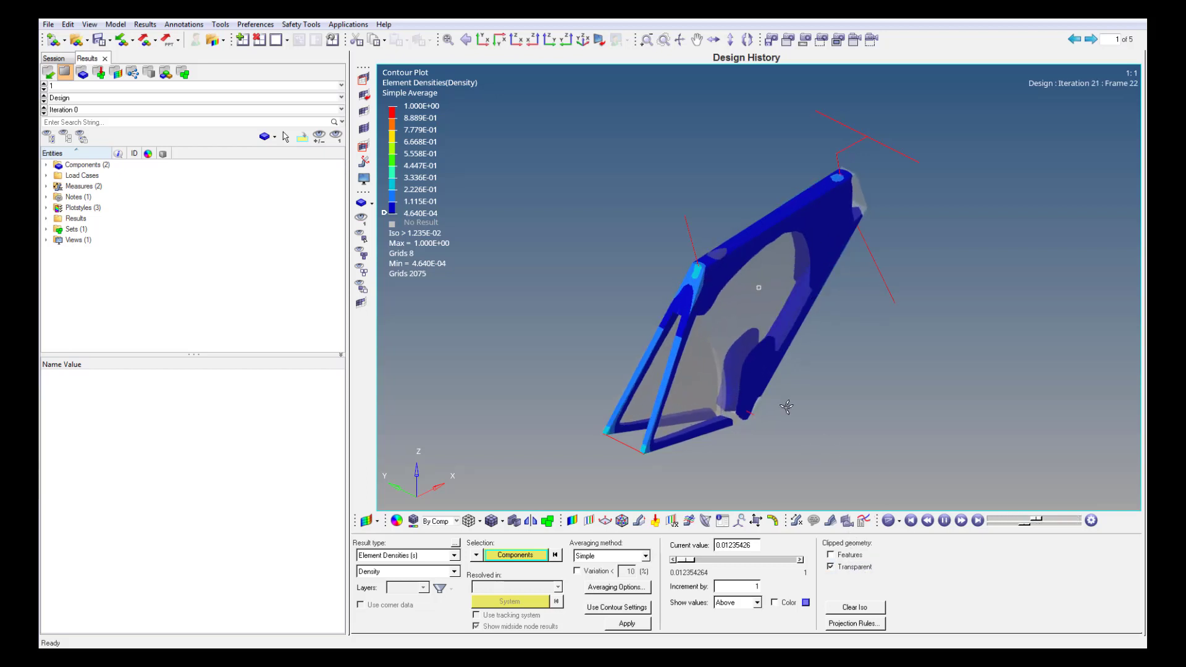
left_click_drag(695, 389, 710, 346, "ctrl")
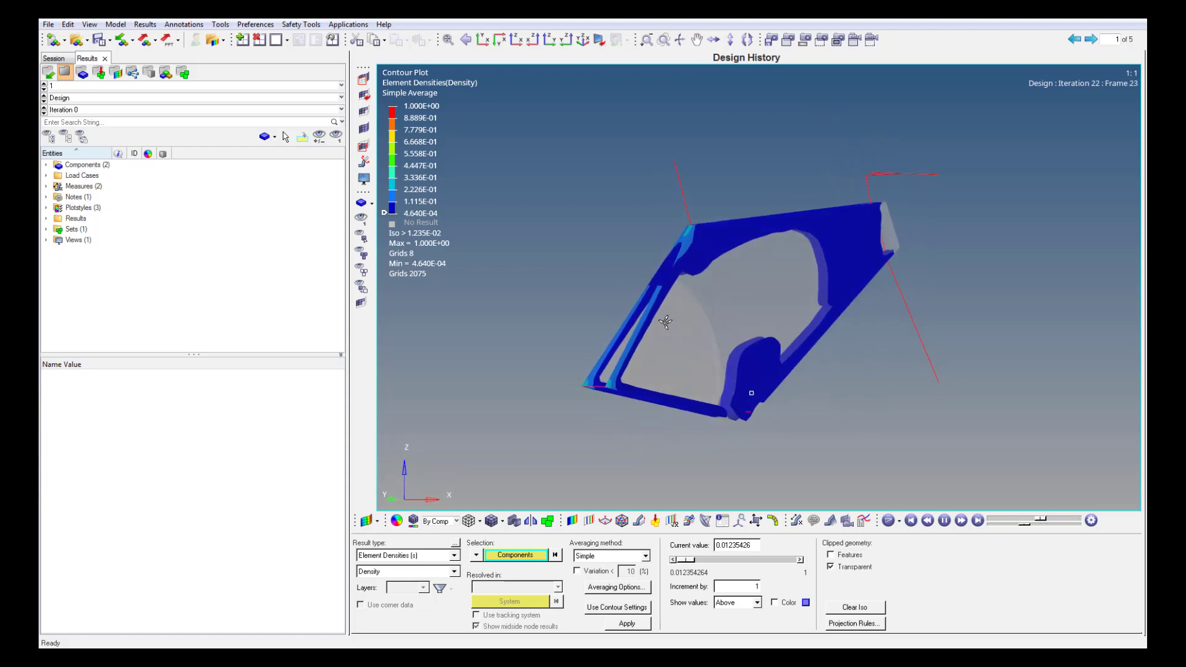
left_click(945, 519)
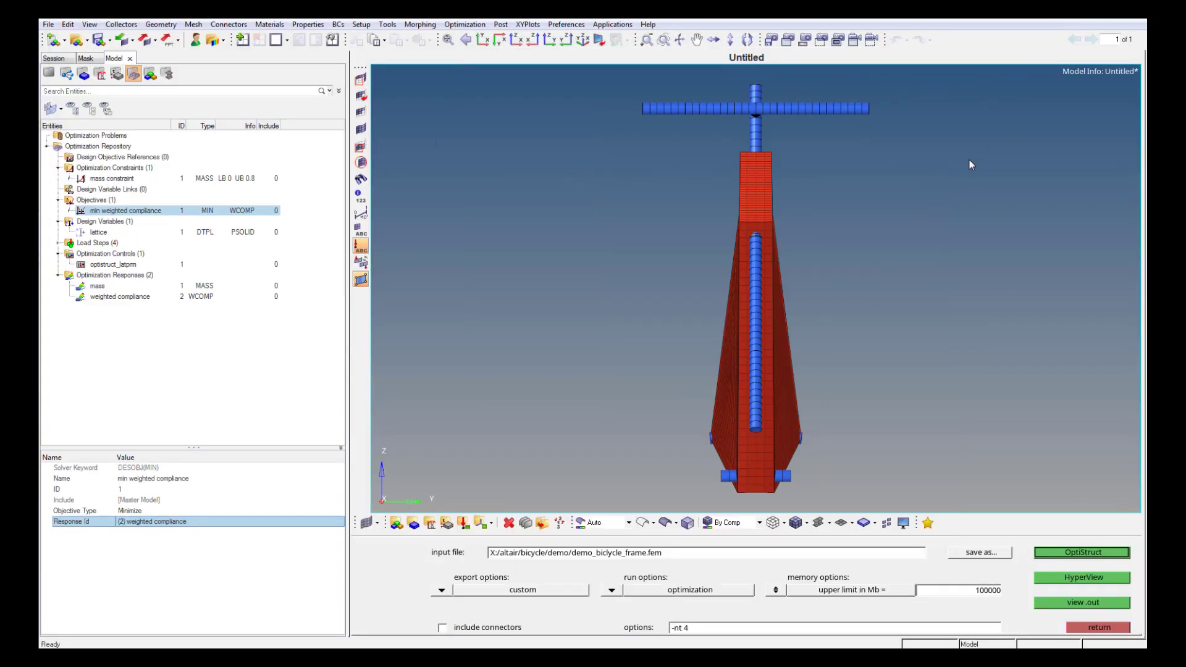
- Return to HyperMesh, discard the current model and import the OptiStruct solver deck demo_biclycle_frame_lattice.fem
left_click(51, 40)
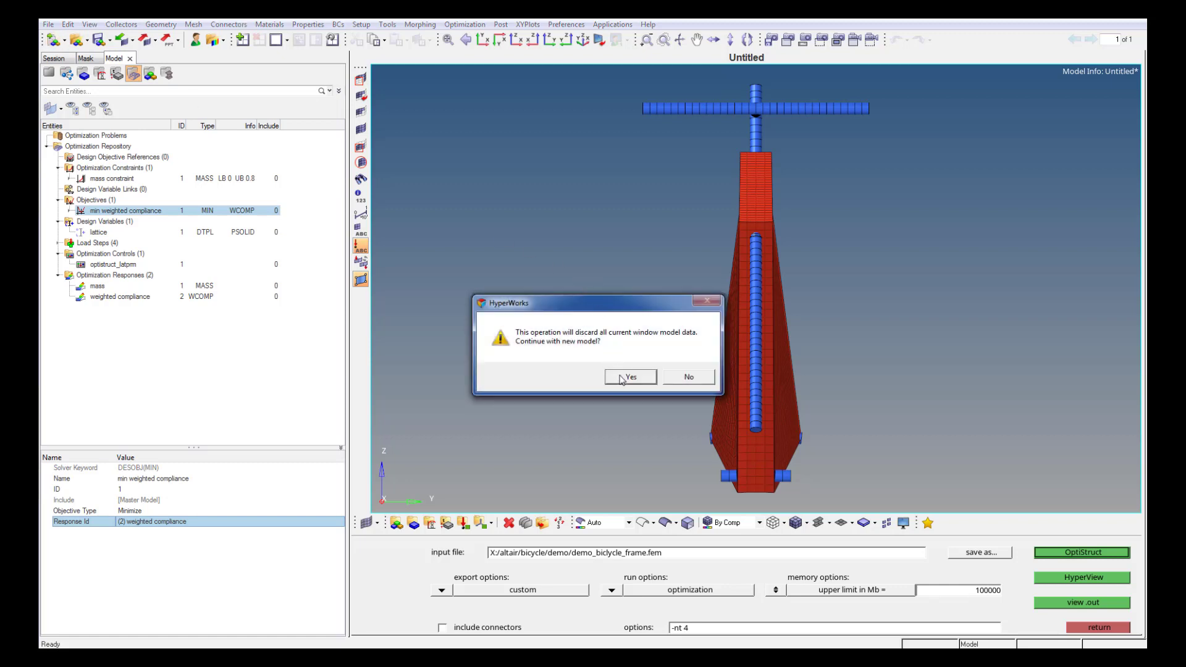
left_click(621, 376)
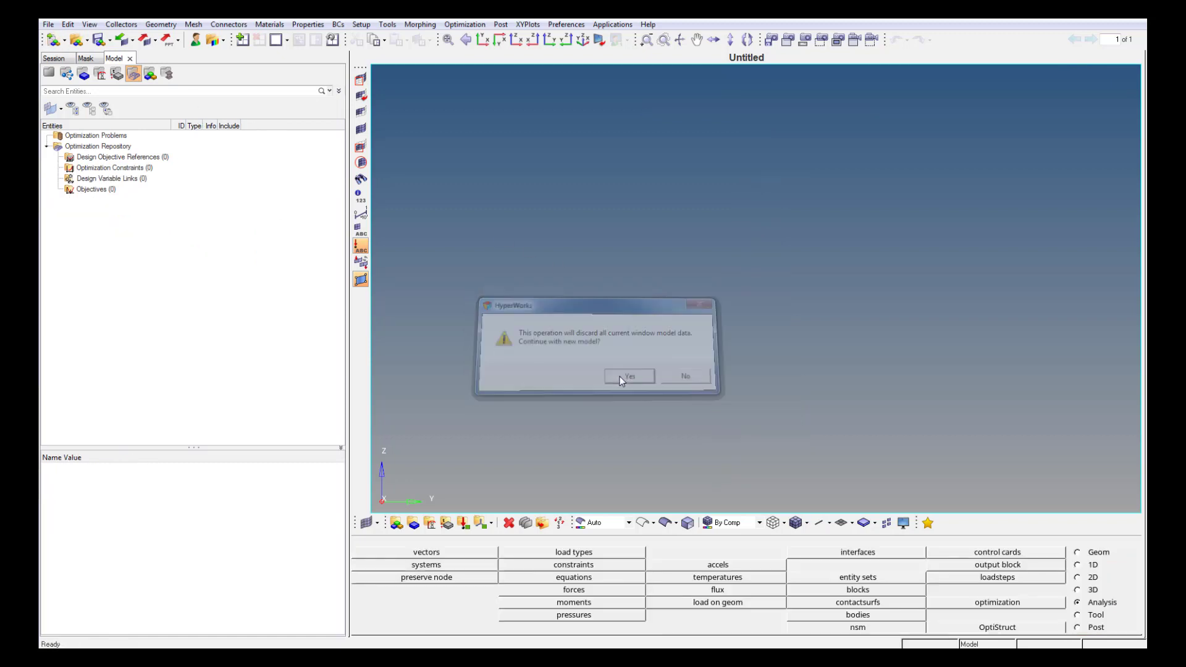
left_click(134, 41)
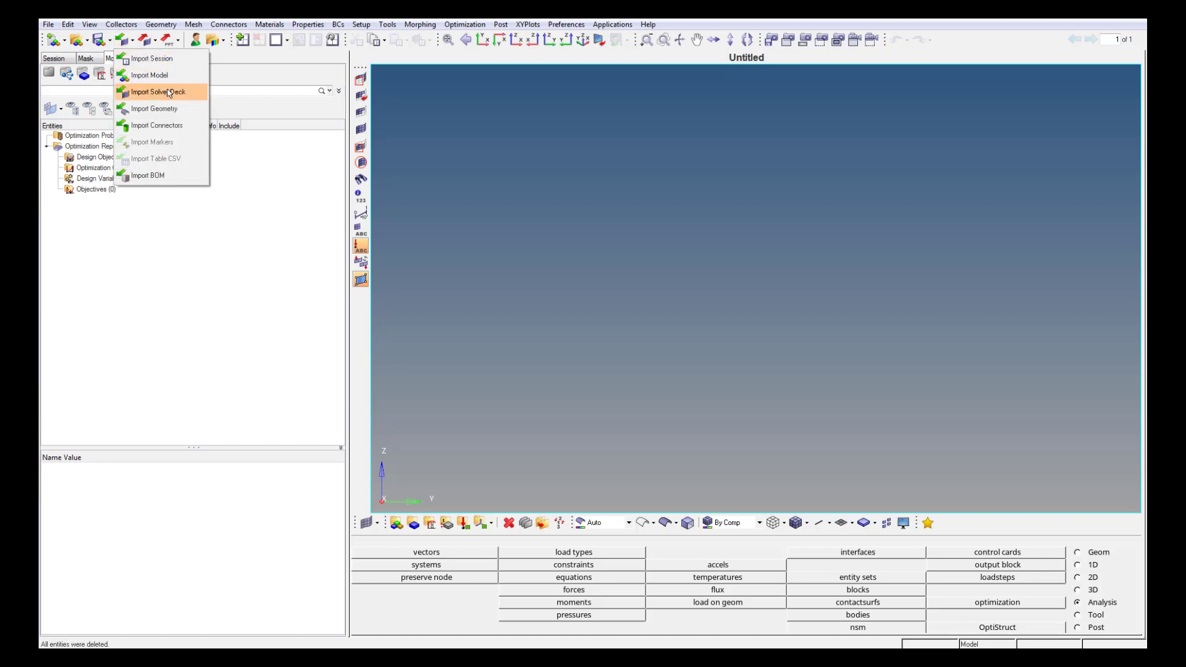
left_click(168, 91)
left_click(339, 125)
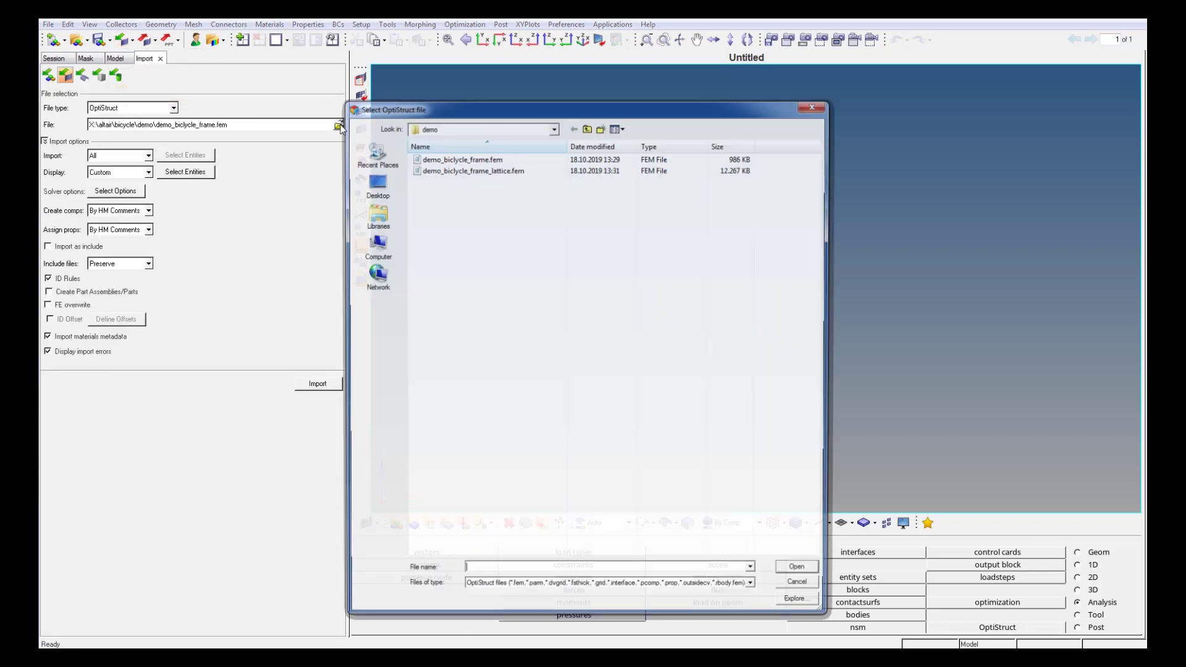
left_click(491, 169)
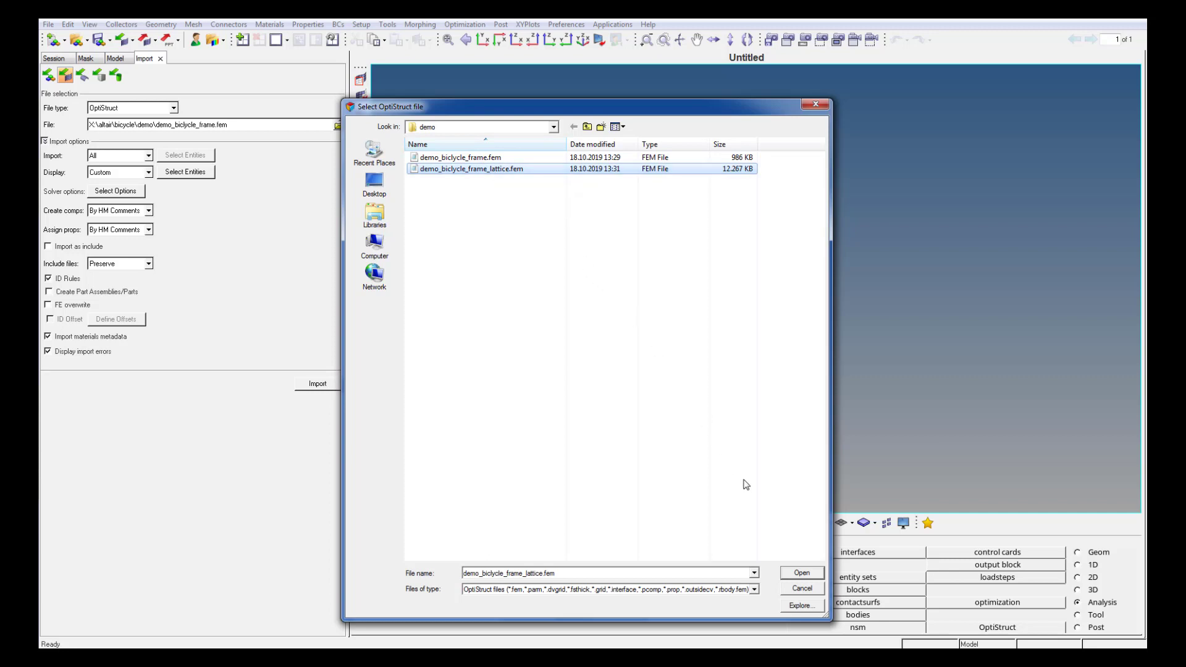
left_click(808, 574)
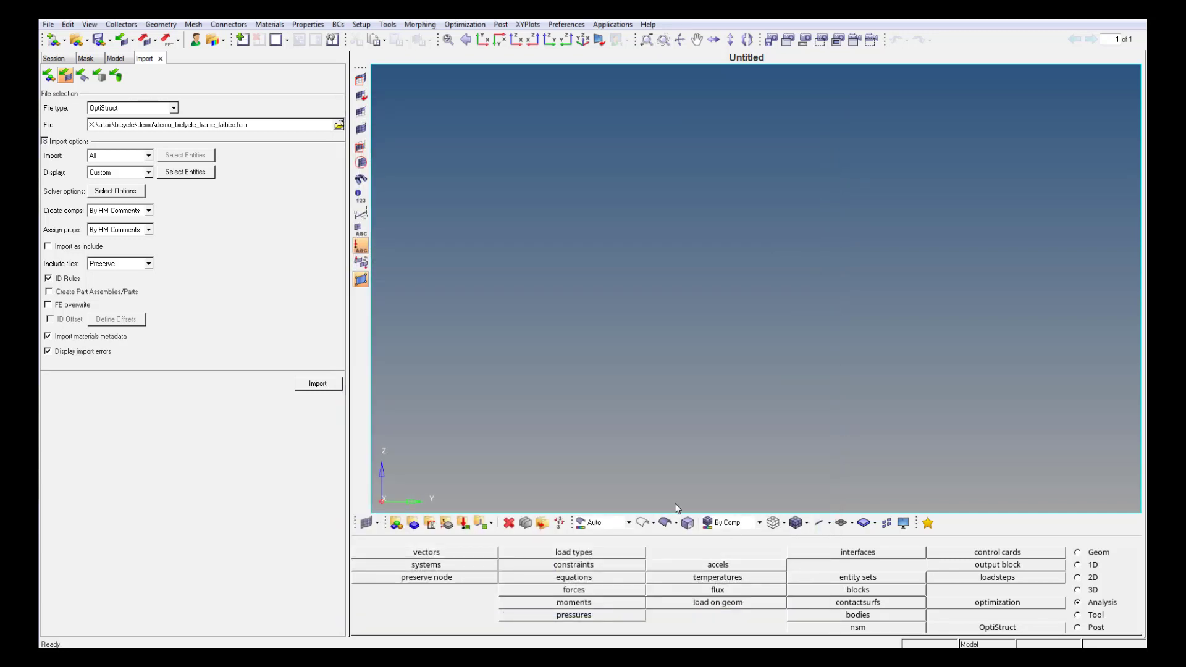
left_click(330, 384)
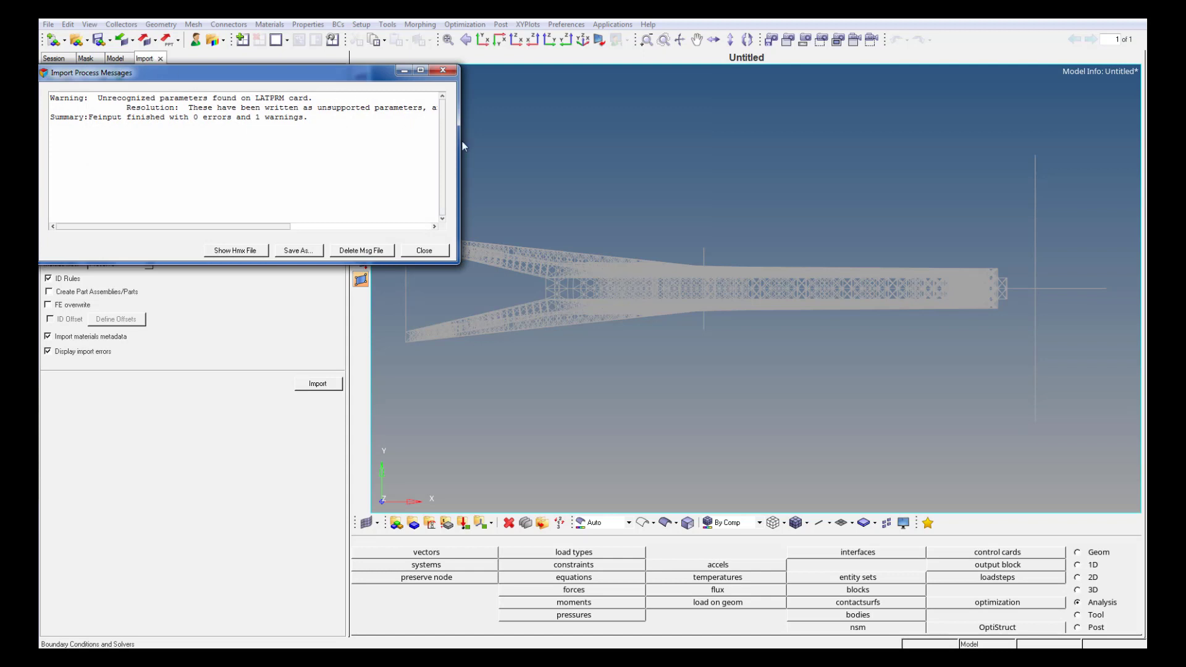
- Read the import process messages about the LATPRM card, and close the messages and the import settings
left_click_drag(459, 142, 659, 139)
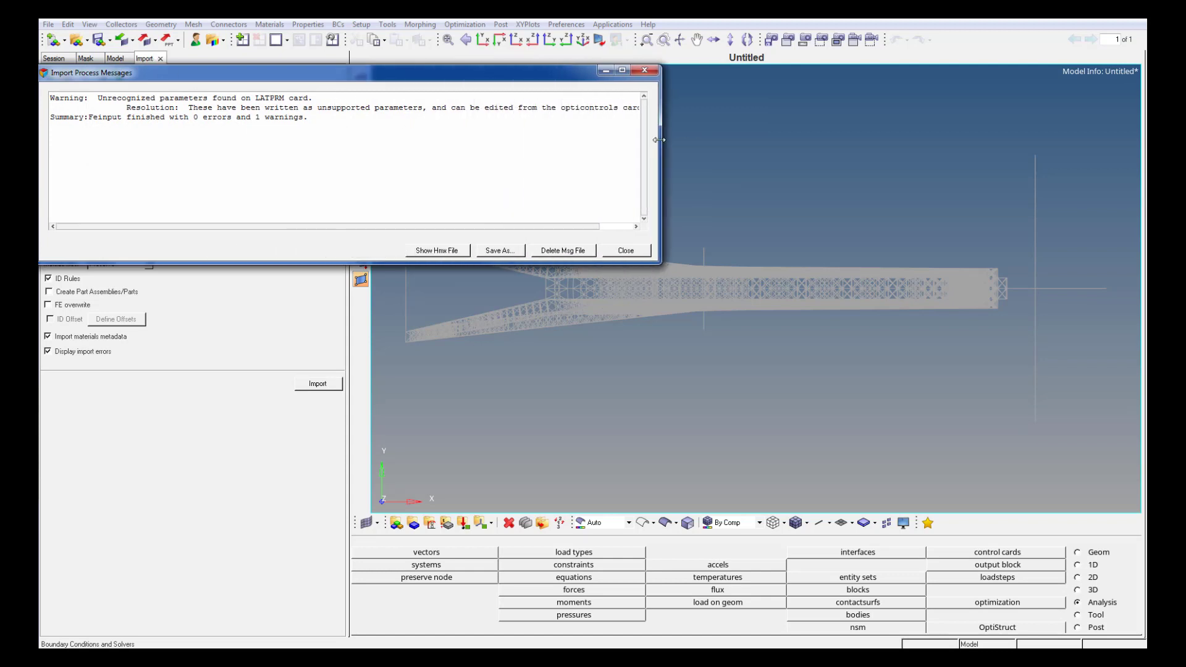
left_click_drag(321, 108, 253, 90)
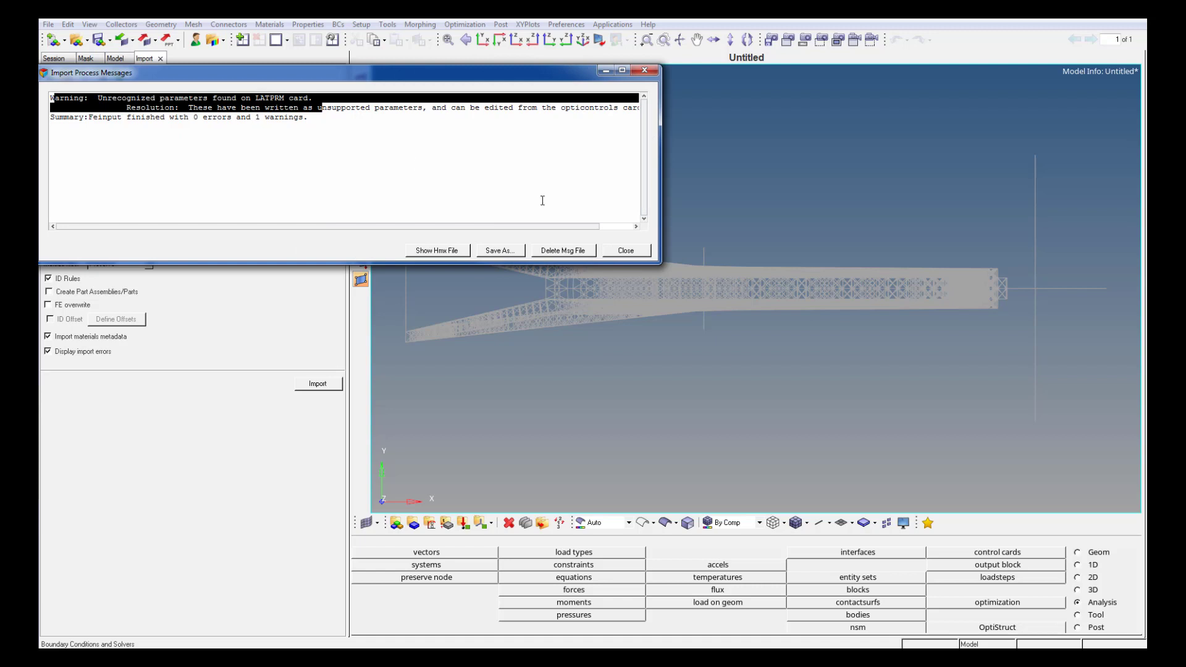
left_click(626, 250)
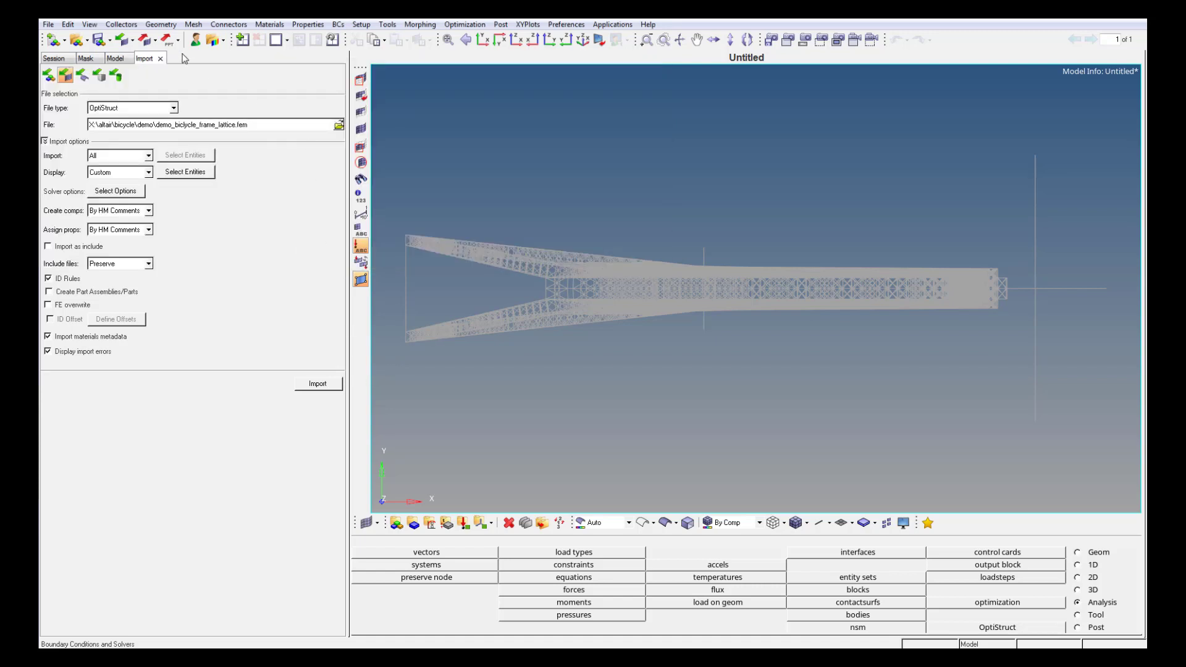
left_click(160, 59)
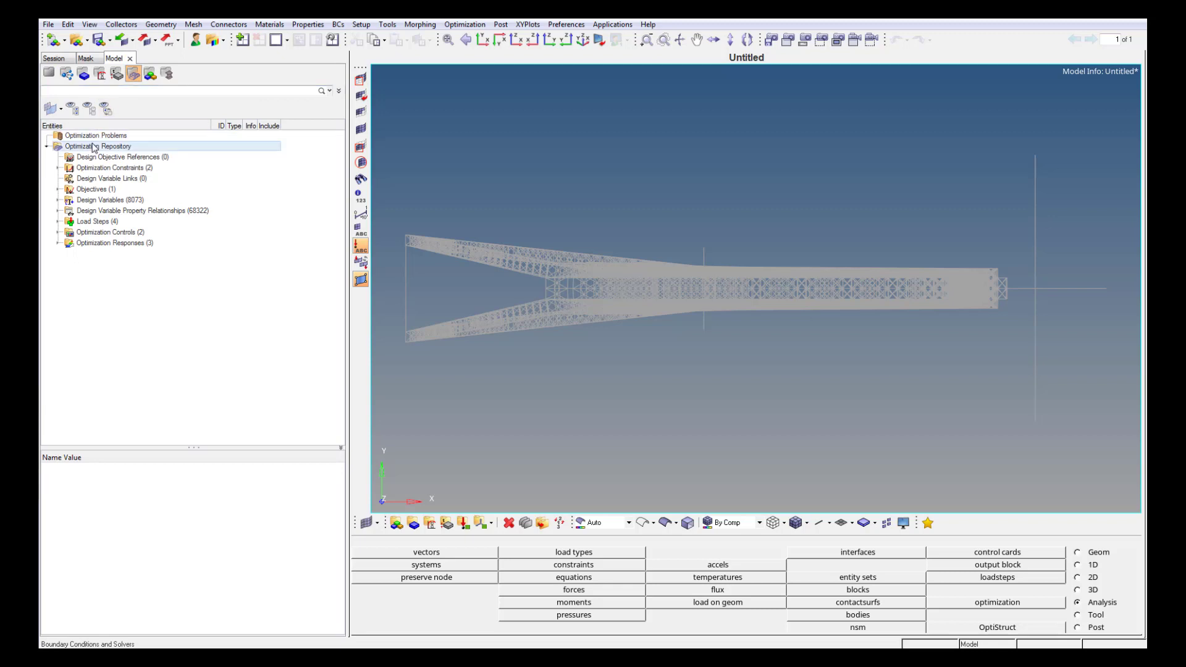
- Examine the optimization controls optistruct_latprm, including its unsupported parameters, and optistruct_opticontrol
left_click(58, 232)
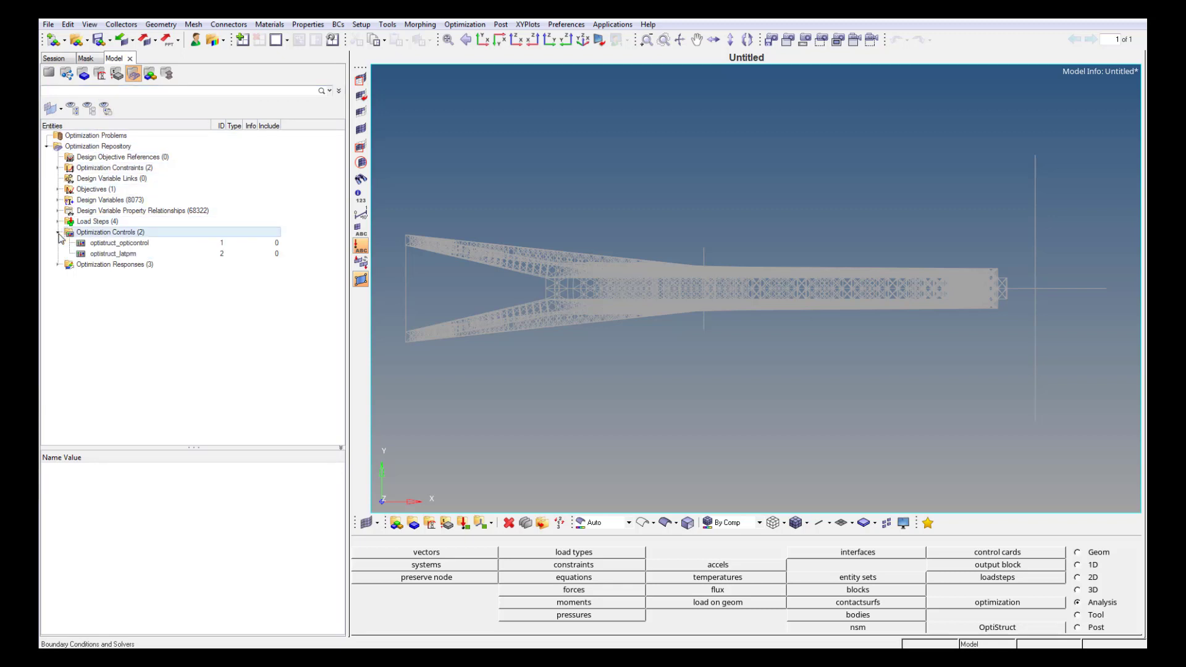
left_click(122, 253)
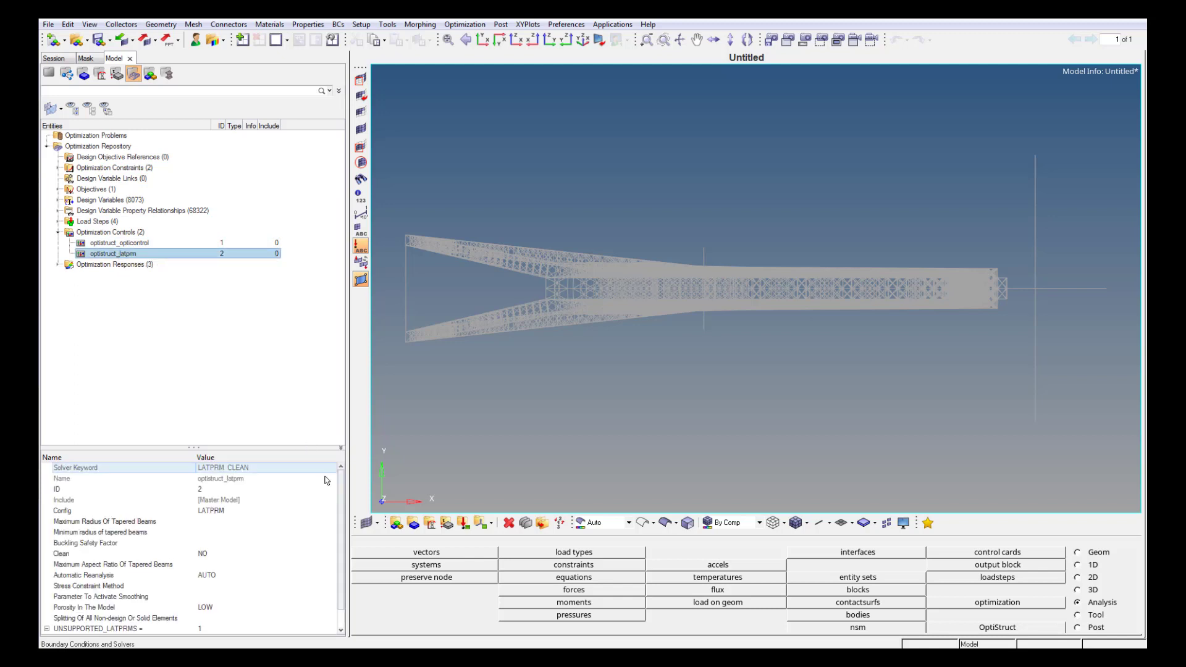
left_click_drag(340, 491, 342, 571)
left_click(242, 611)
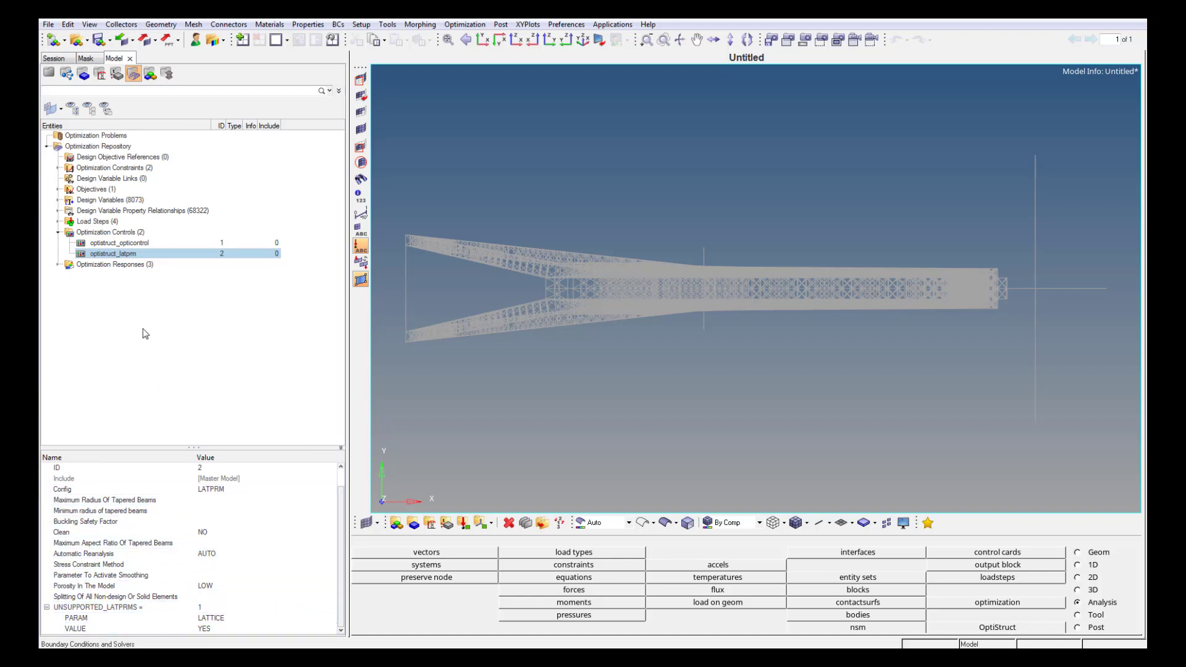
left_click(146, 244)
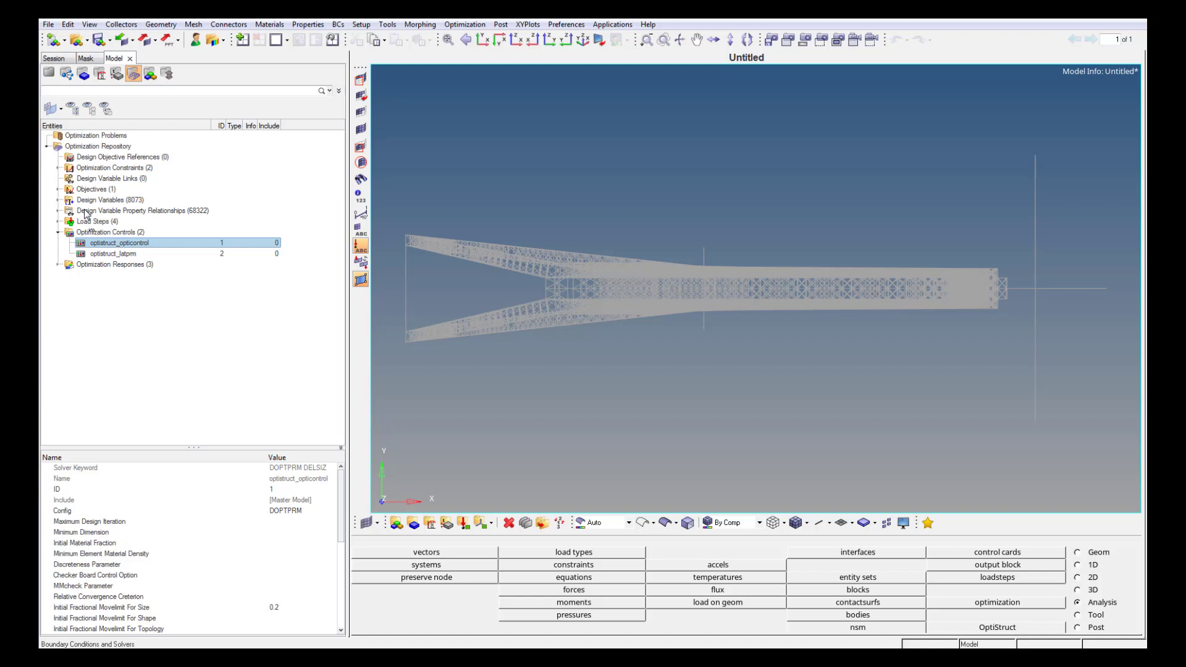
- Hide the beam sections auto_genericsection_1 and auto_genericsection_2 of BEAMSECTCOL_1
left_click(49, 74)
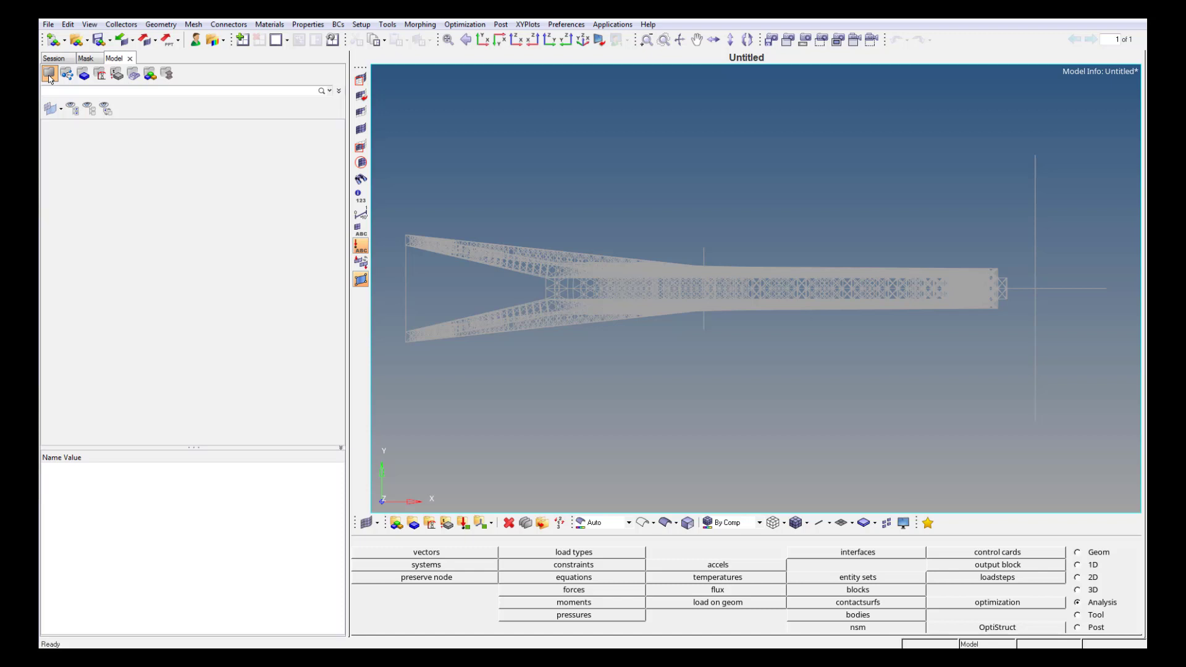
left_click(49, 76)
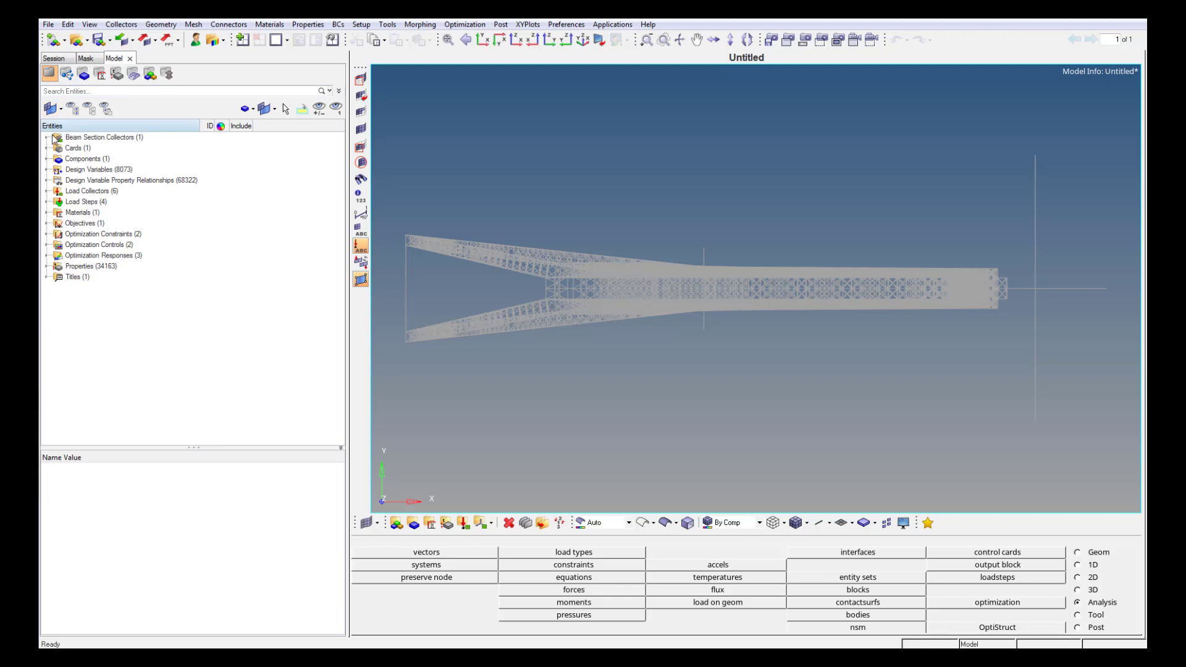
left_click(47, 137)
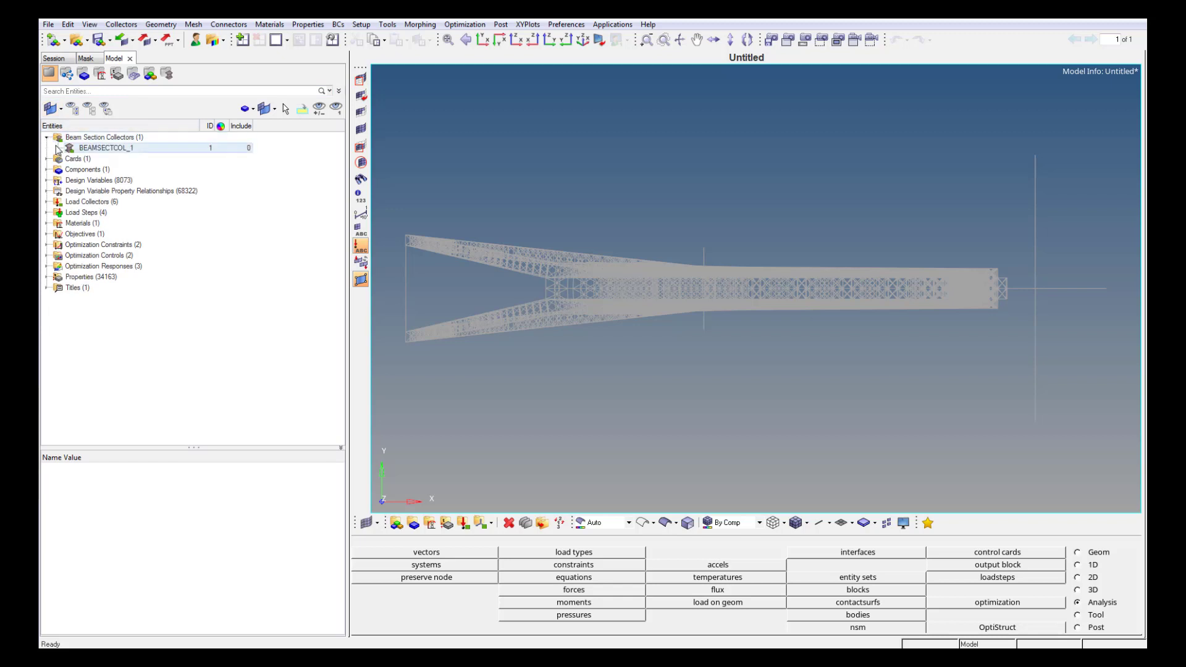
left_click(58, 148)
left_click(108, 159)
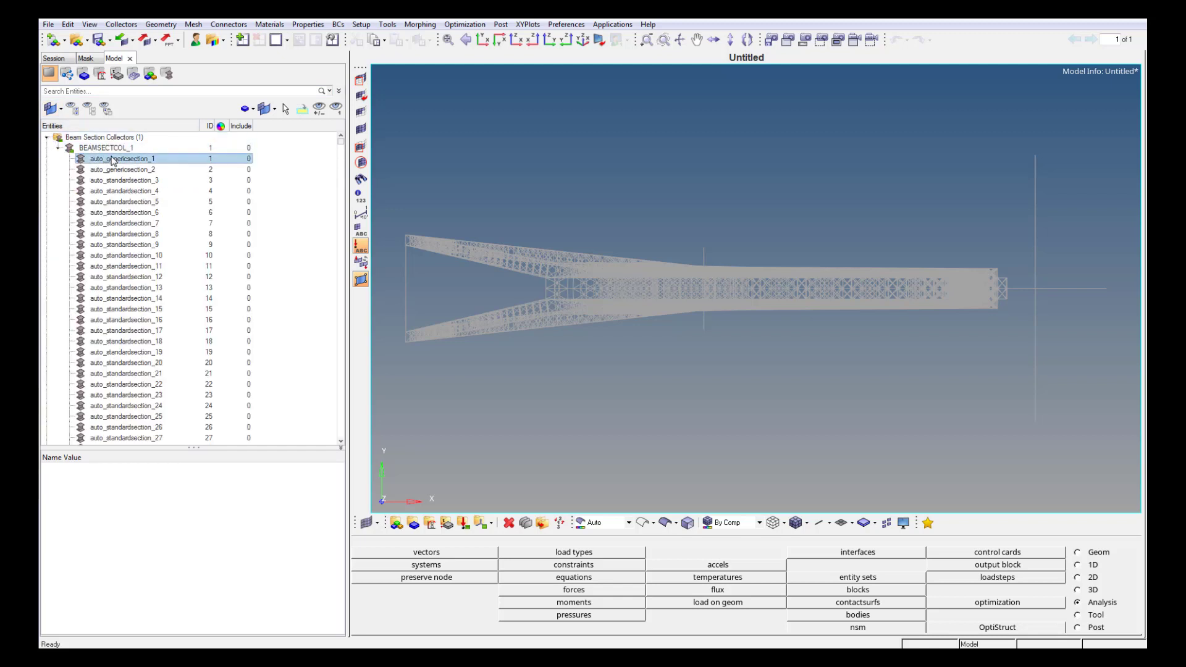
left_click(119, 171, "ctrl")
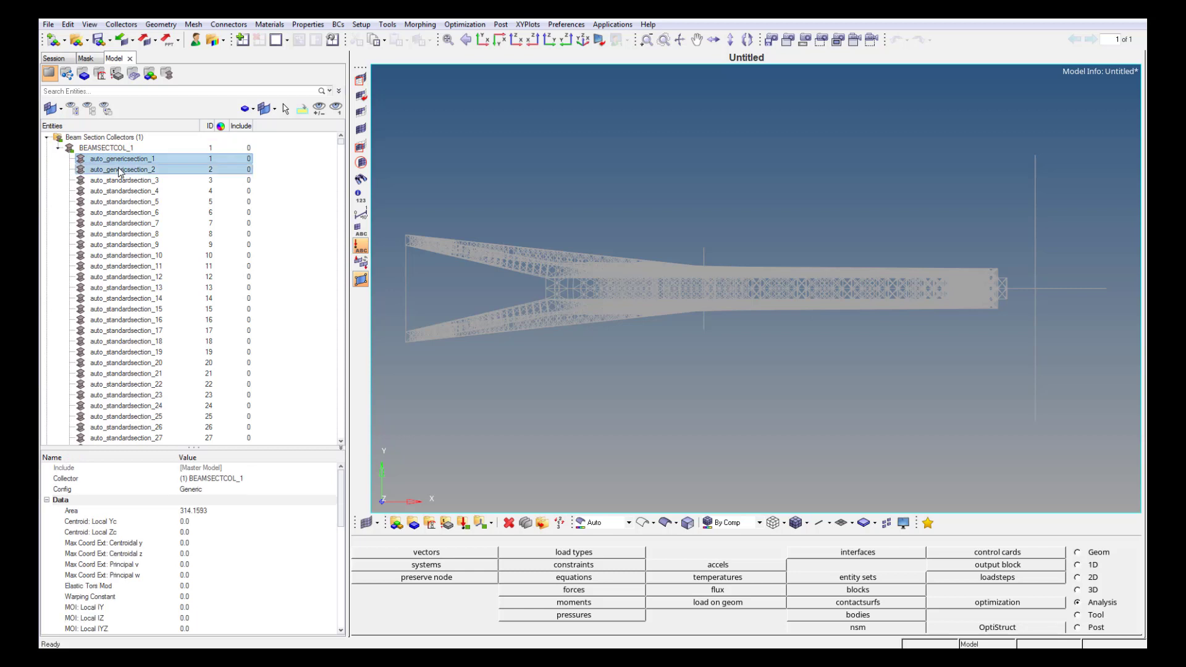
right_click(120, 170)
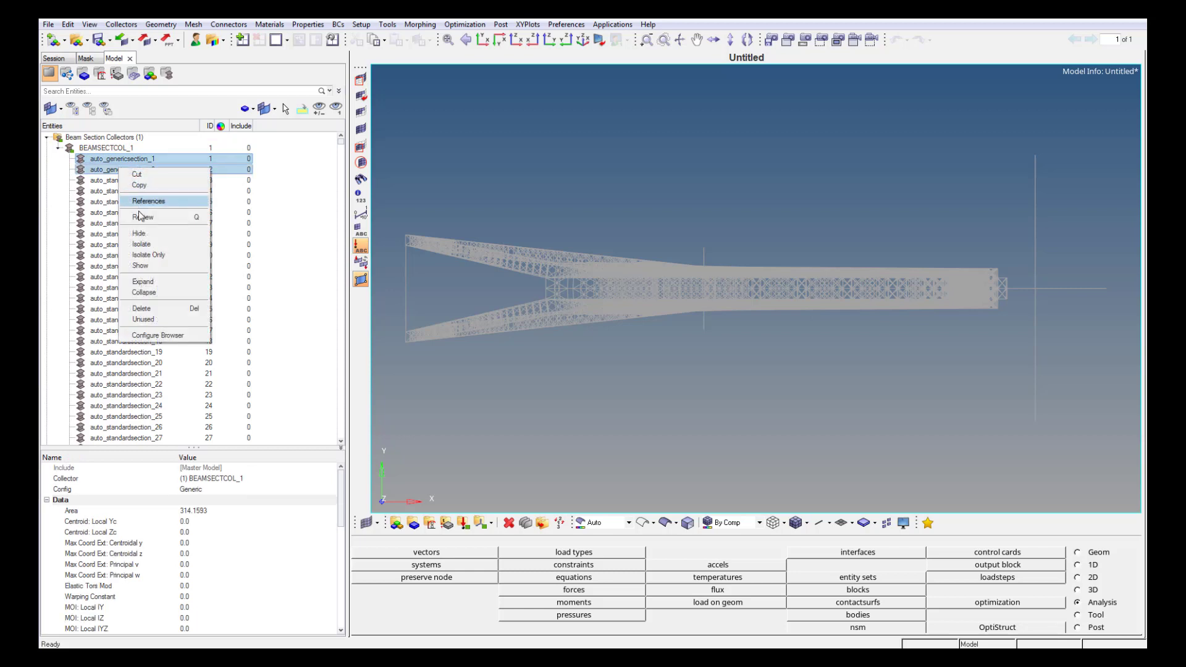
left_click(143, 235)
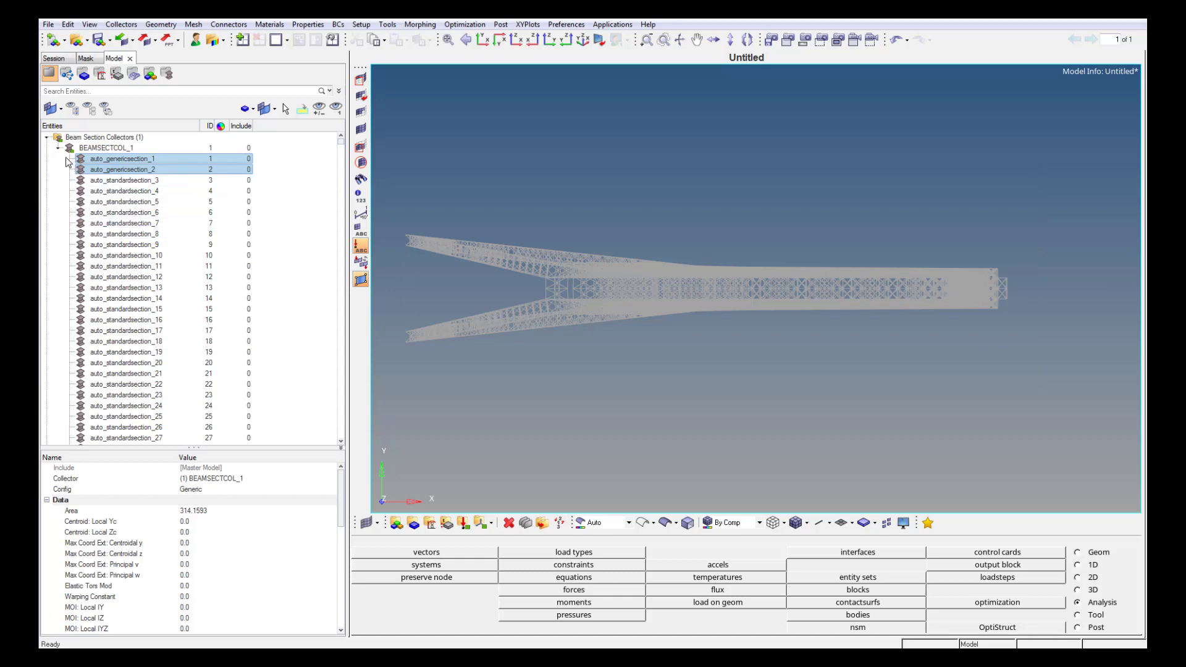
left_click(47, 137)
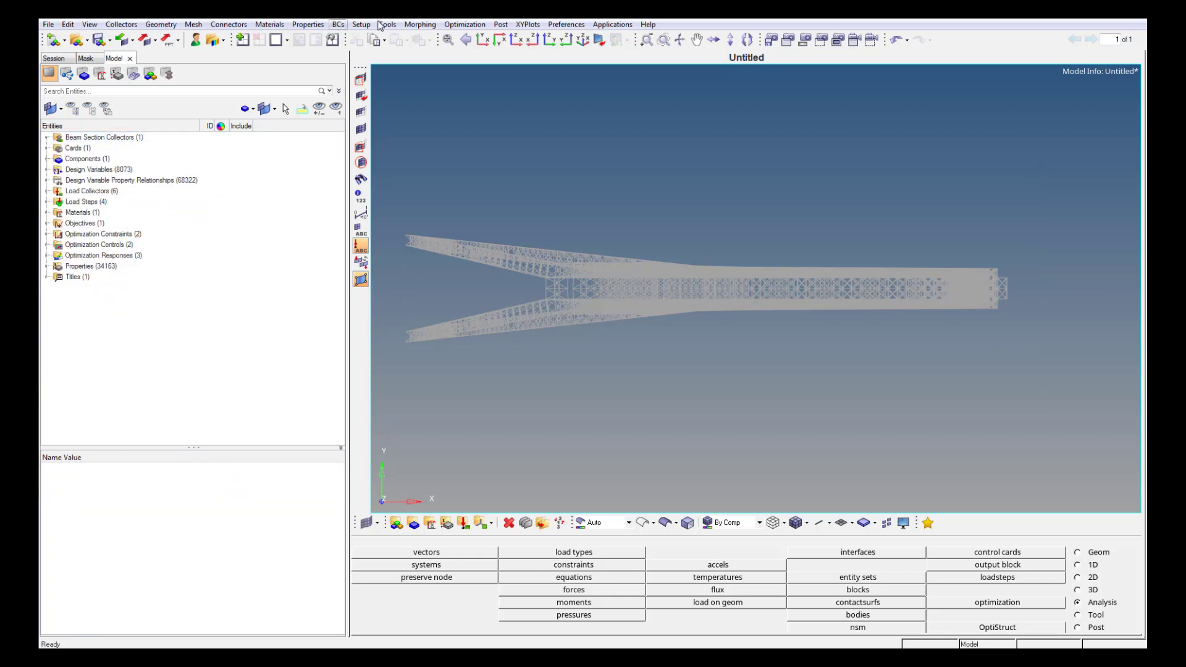
left_click(582, 39)
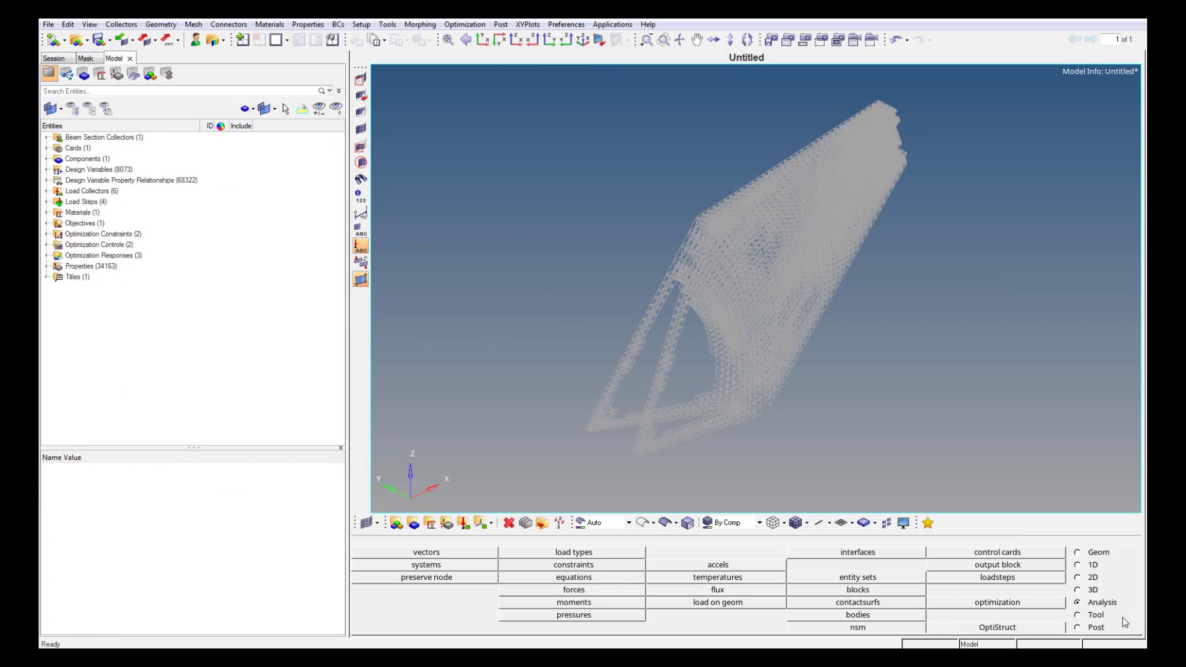
- Calculate the total mass of all displayed lattice elements, and close the mass calculation
left_click(1085, 617)
left_click(1023, 591)
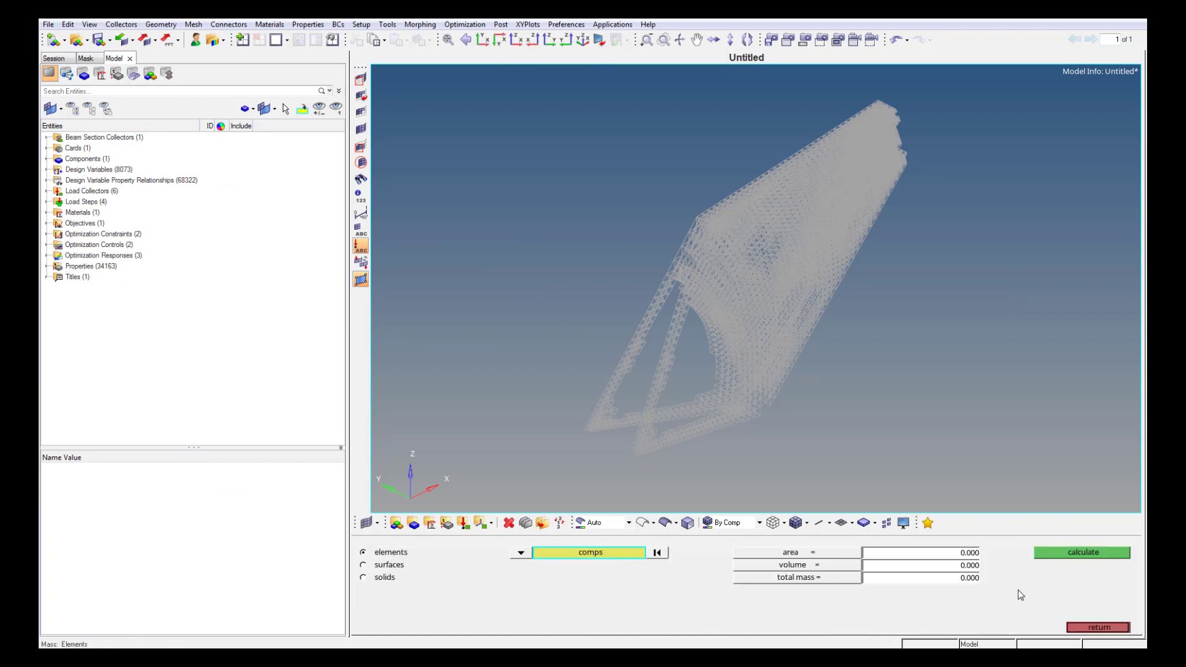
left_click(520, 552)
left_click(525, 564)
left_click(550, 556)
left_click(437, 577)
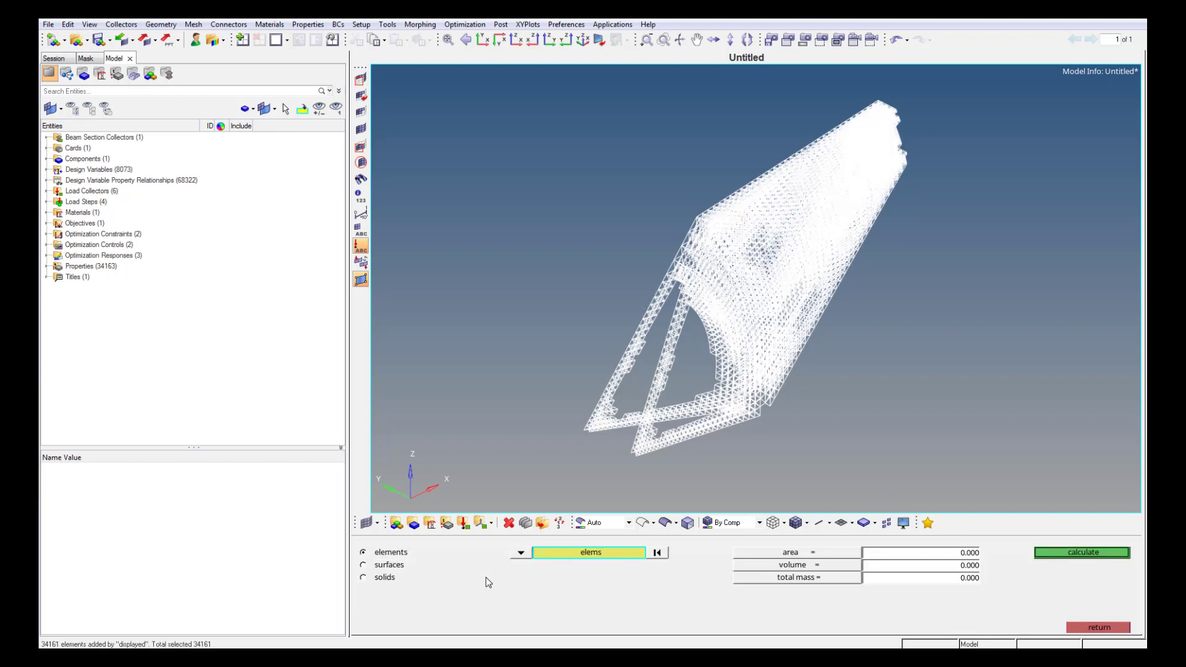
left_click(1074, 553)
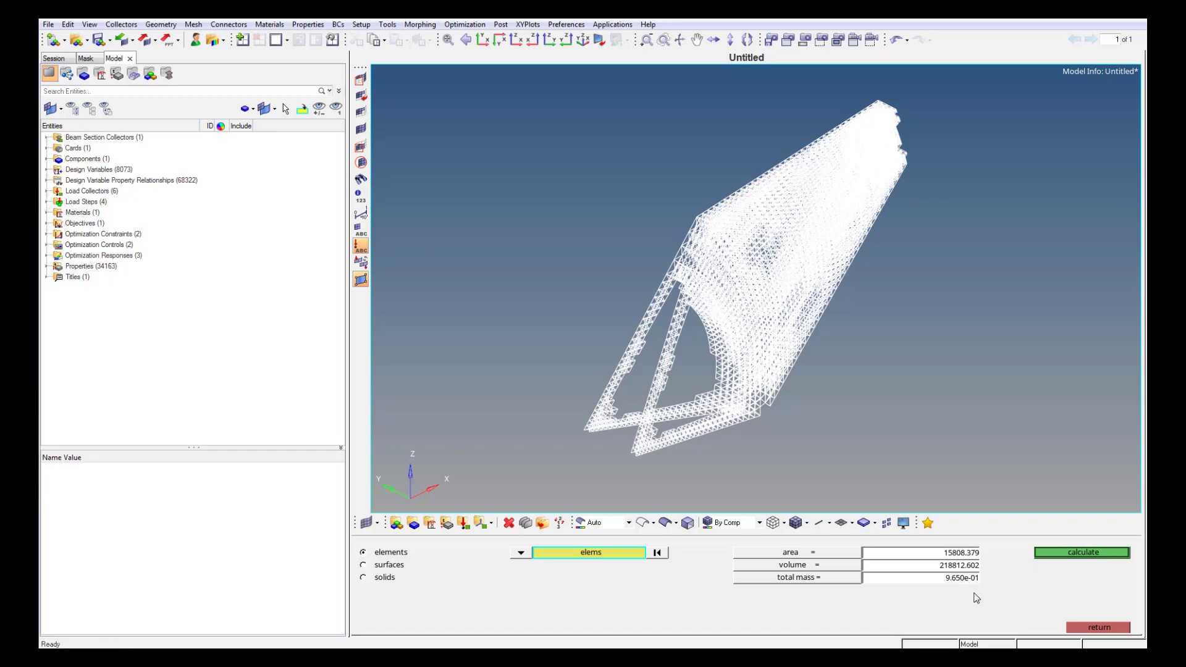
key("Escape")
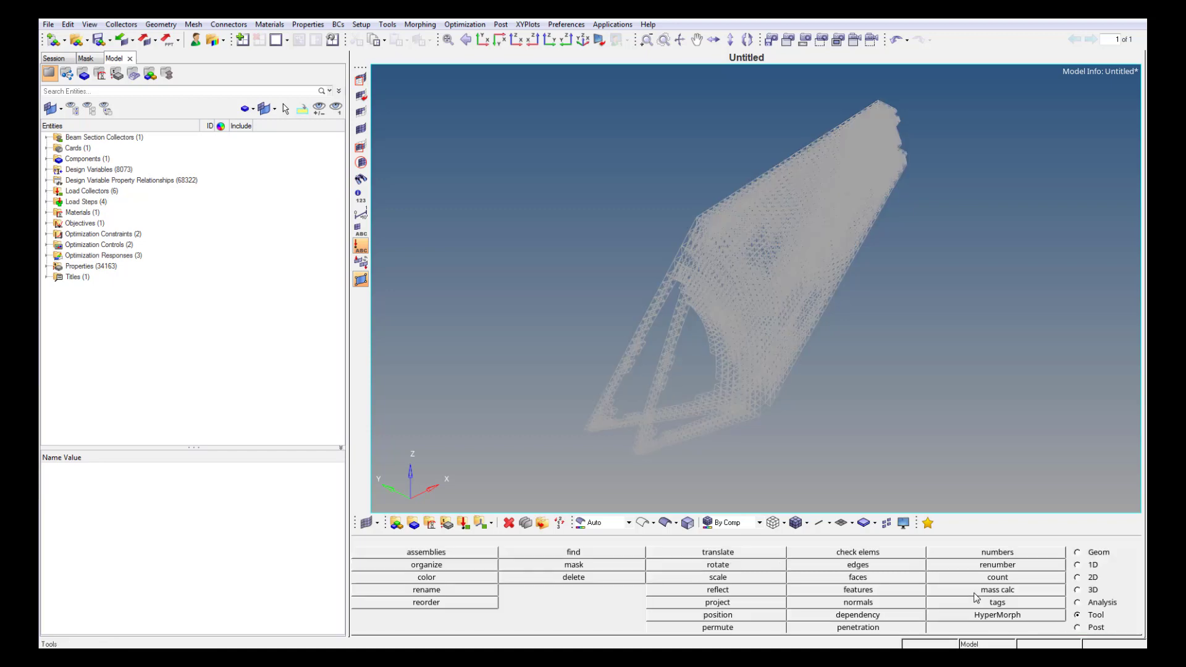
- Run OptiStruct on demo_biclycle_frame_lattice.fem with the run option set to analysis, overwriting the existing file
left_click(1076, 602)
left_click(1048, 626)
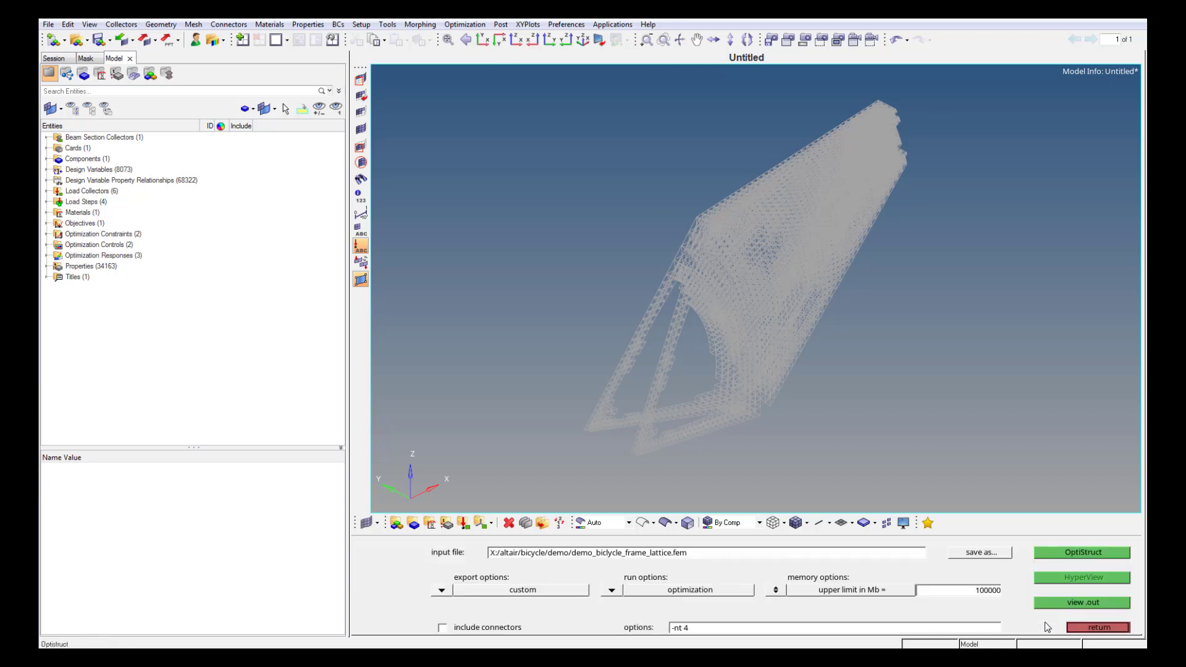
left_click(622, 593)
left_click(579, 592)
left_click(1039, 556)
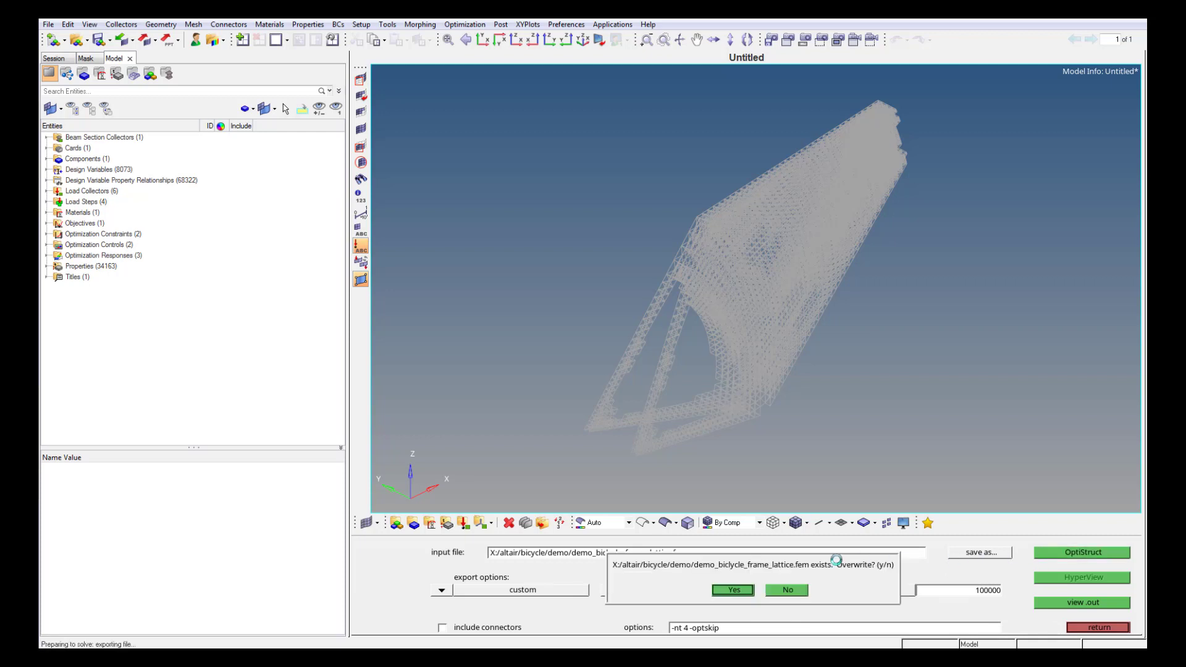
left_click(734, 590)
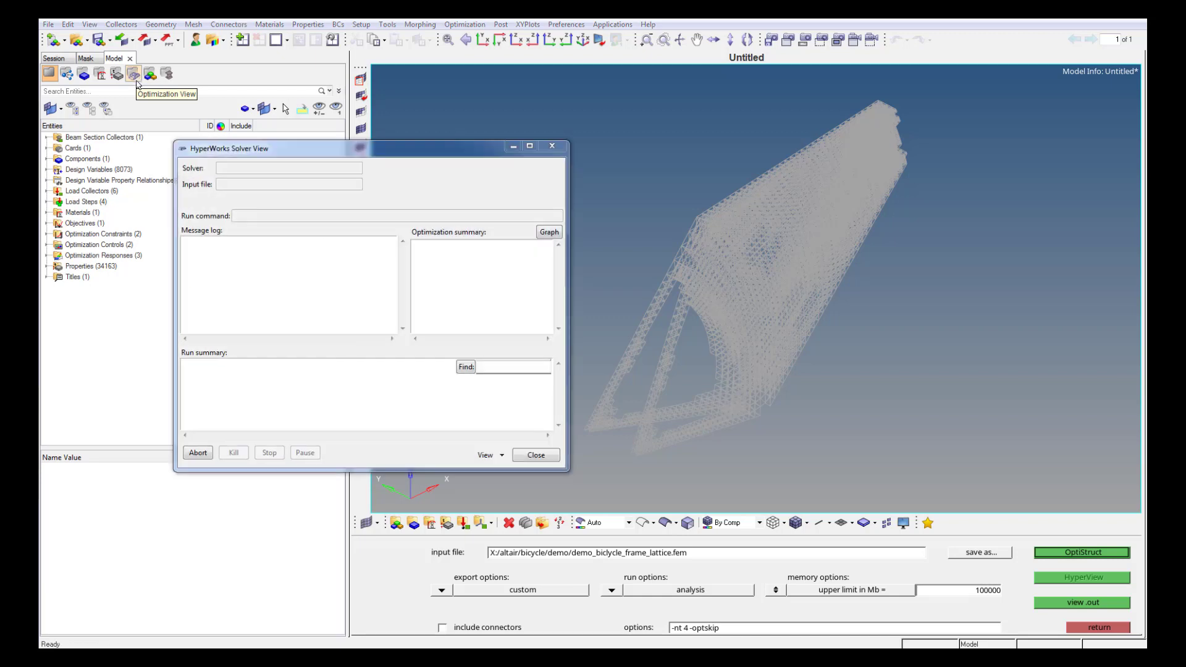
- Show the model's optimization entities and set the property type of the mass response to total
left_click(133, 79)
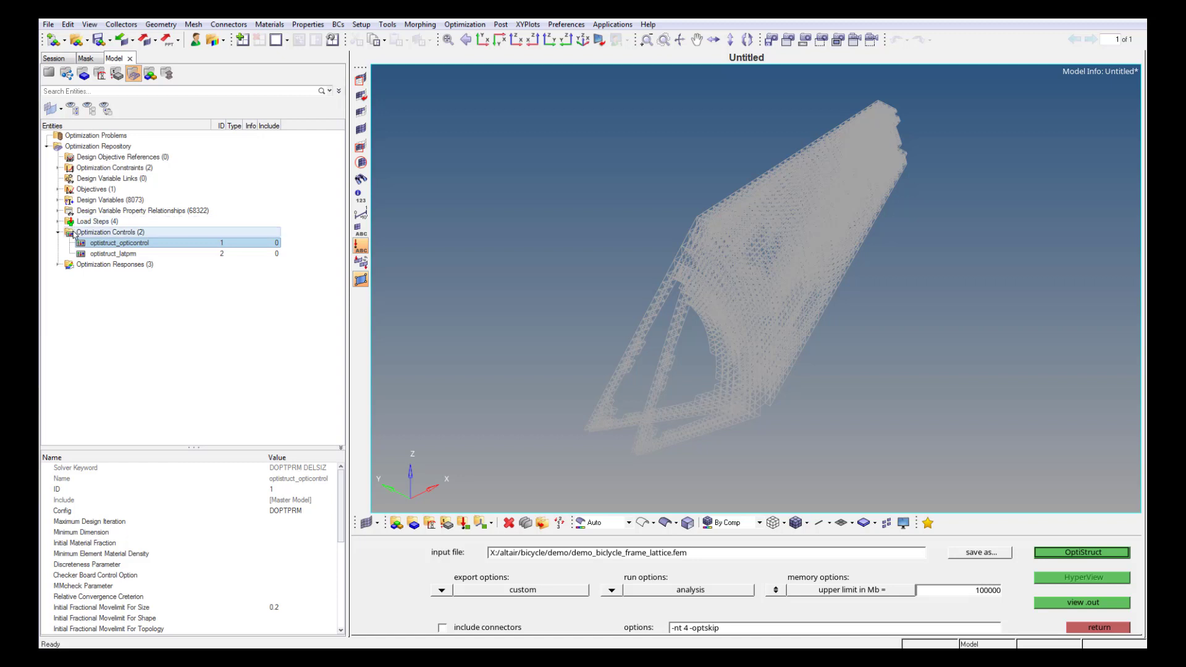
left_click(58, 265)
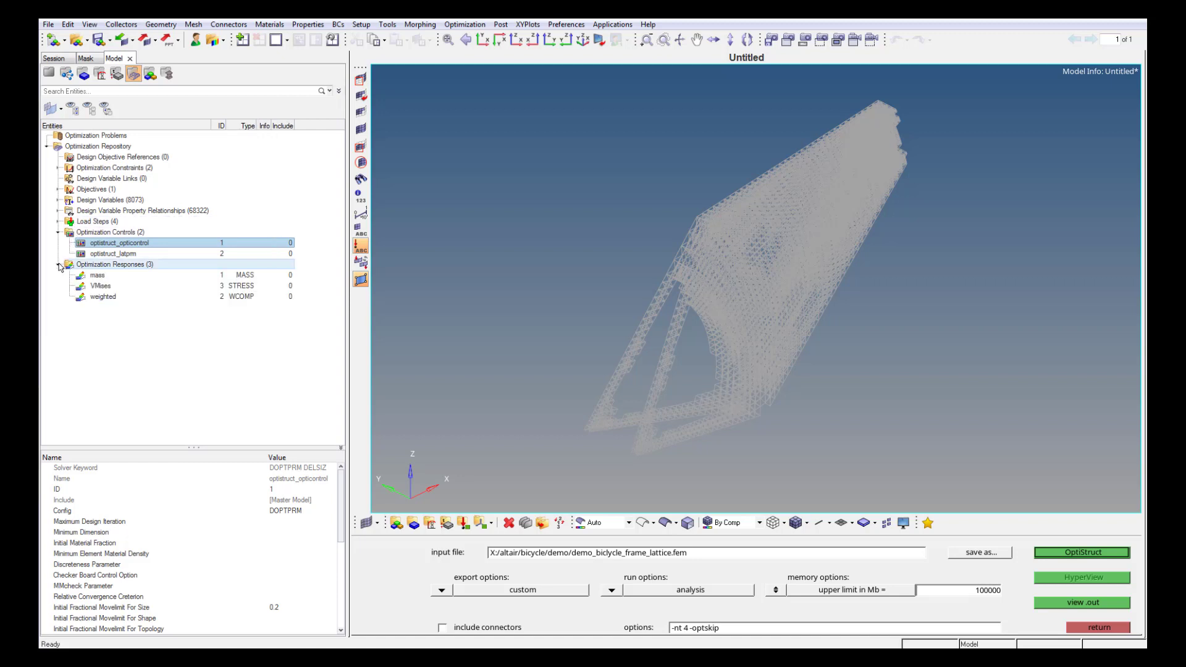
left_click(105, 276)
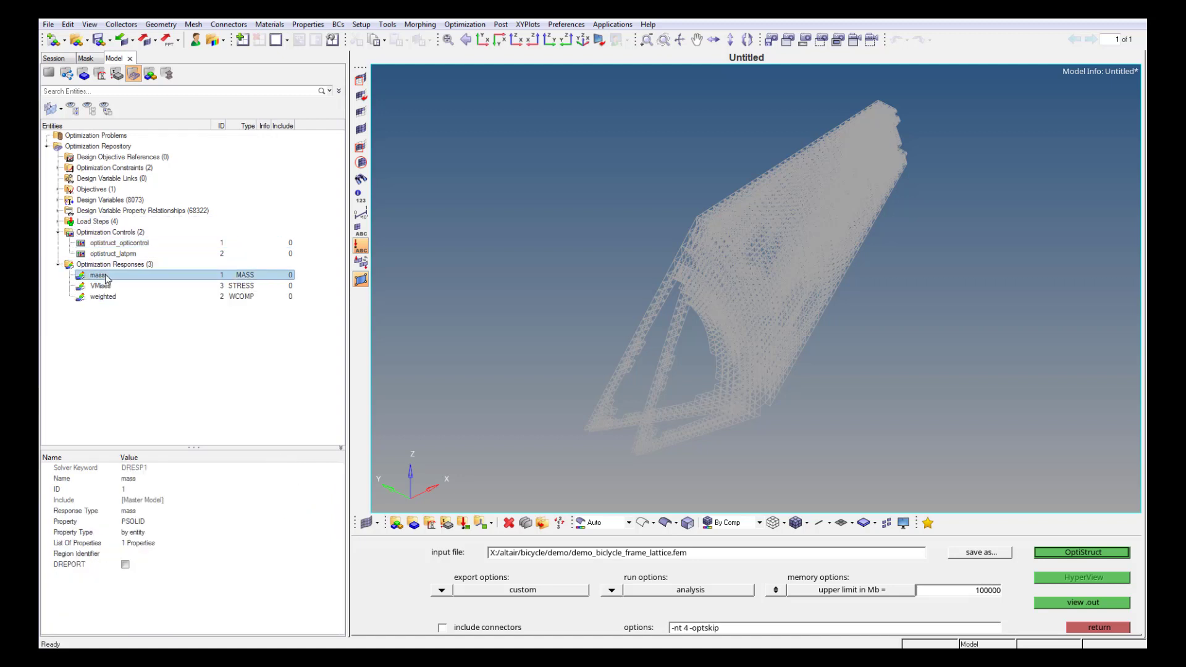
left_click(154, 533)
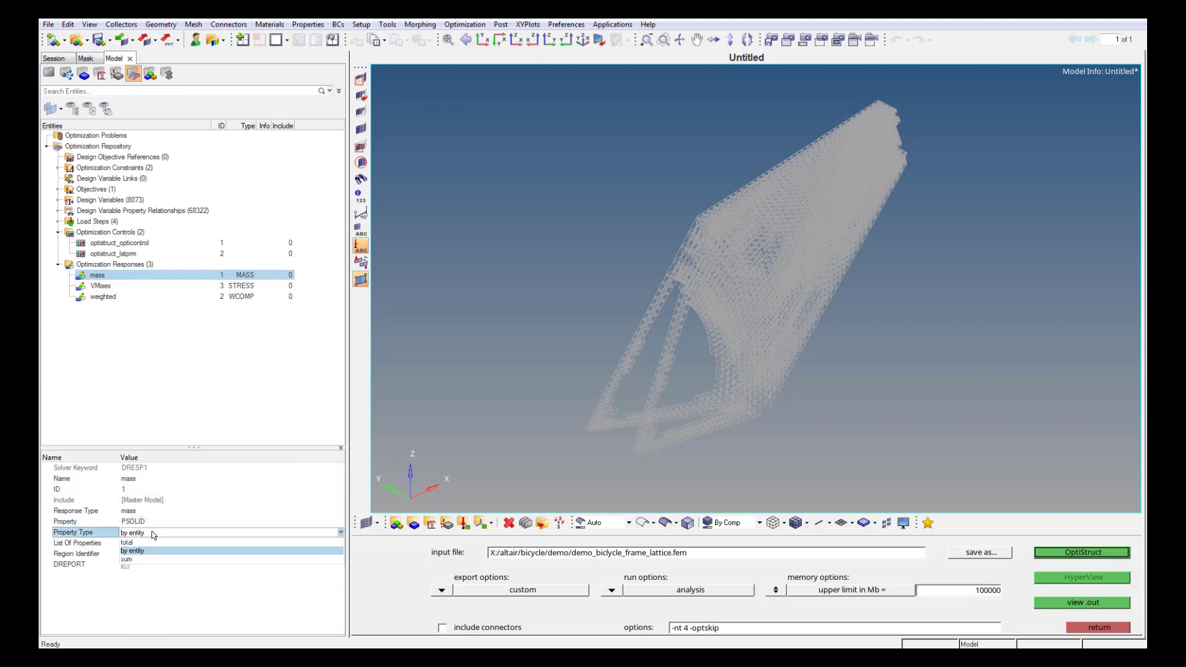
left_click(150, 542)
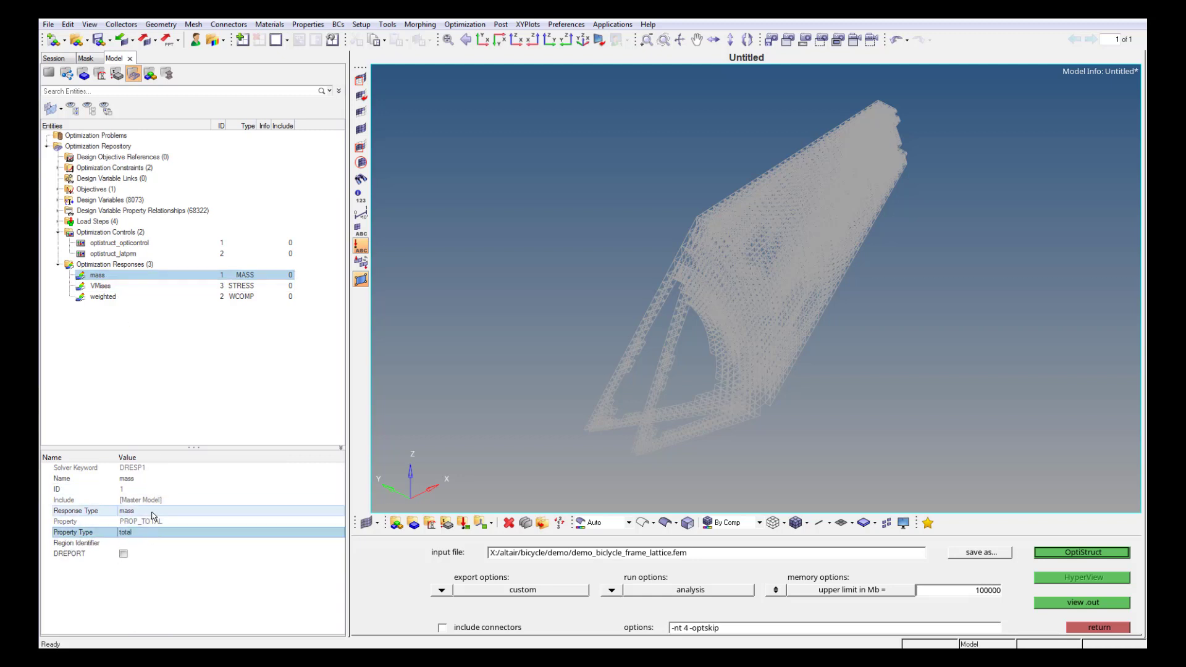
- Assign all PBEAML properties to the VMises static stress response
left_click(100, 286)
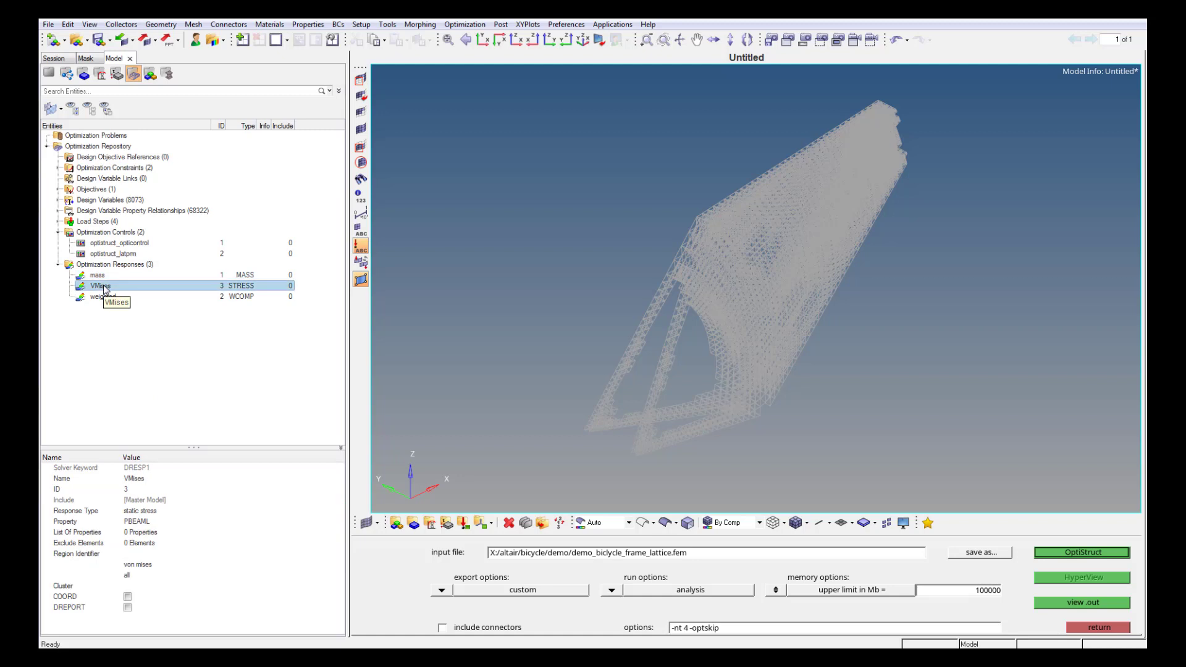
left_click(165, 535)
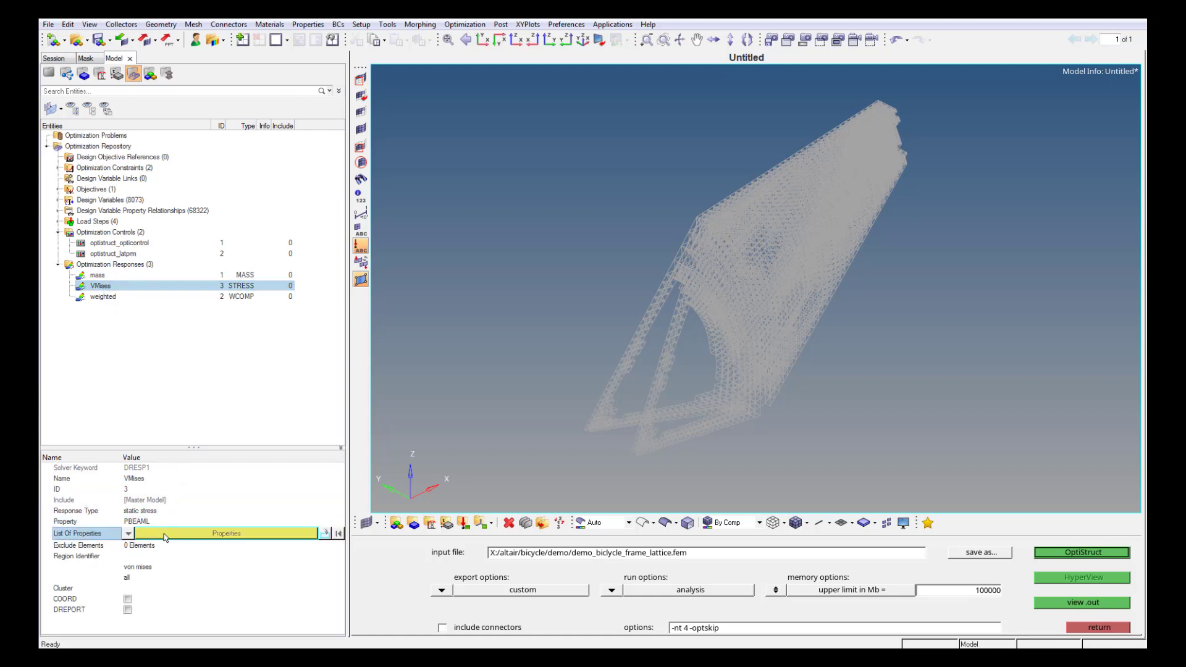
left_click(165, 535)
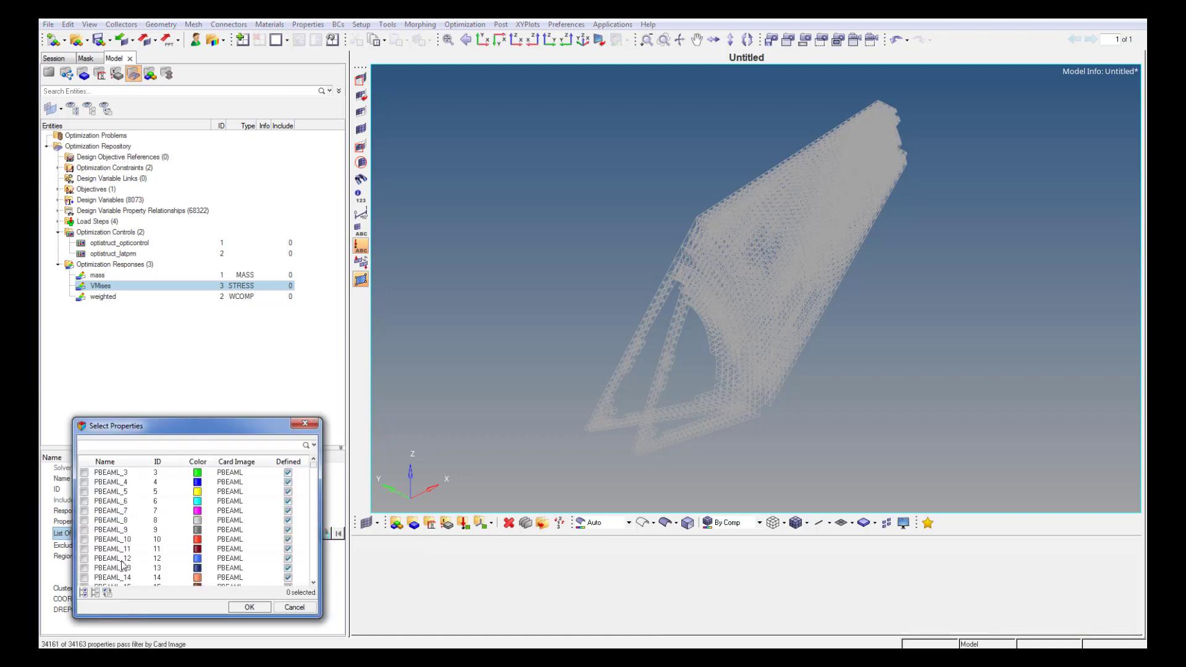
left_click(87, 593)
left_click(249, 607)
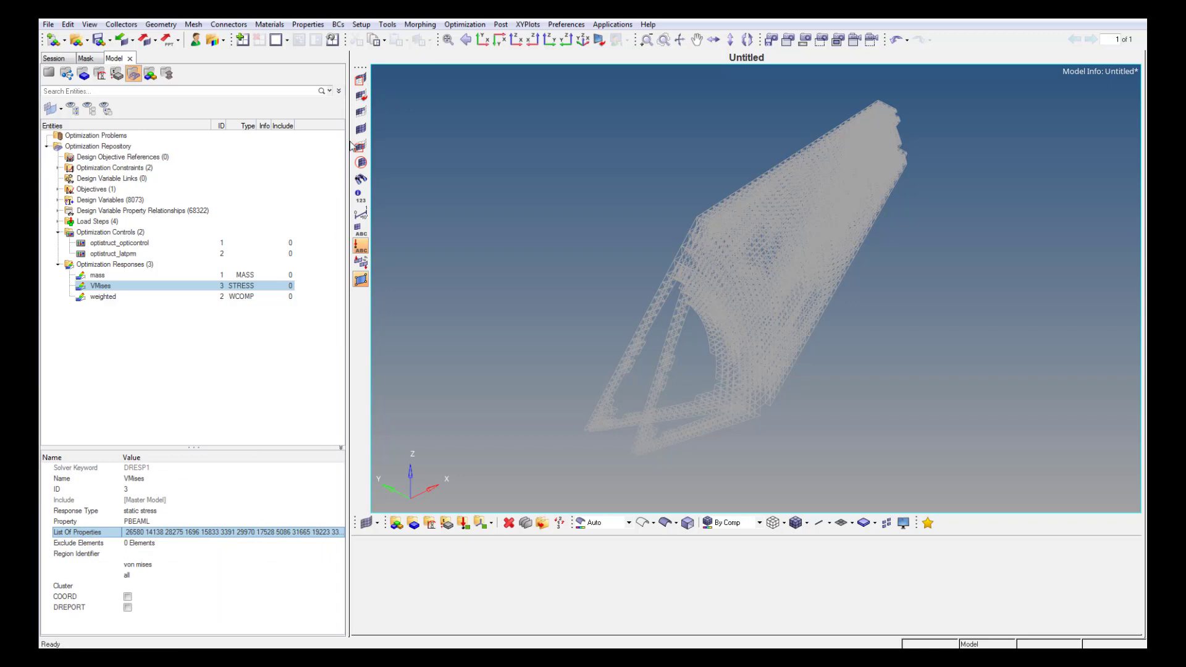
- Reverse the element display, calculate the mass of the elements displayed, and select the total mass value for copying
left_click(363, 87)
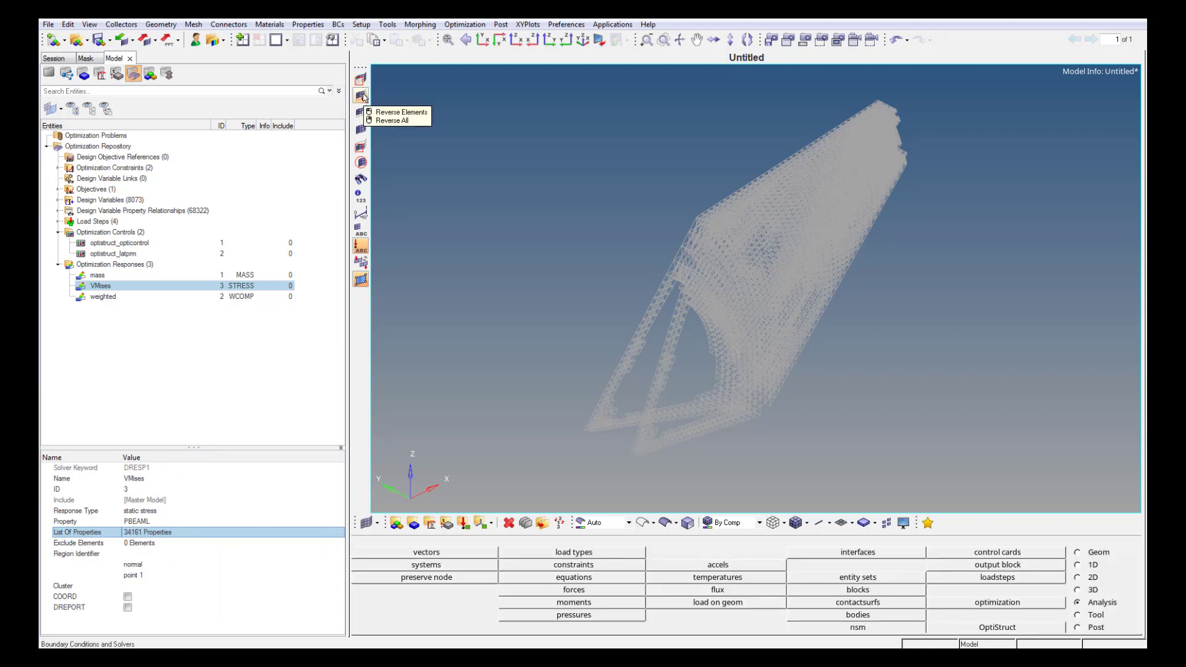
left_click(363, 96)
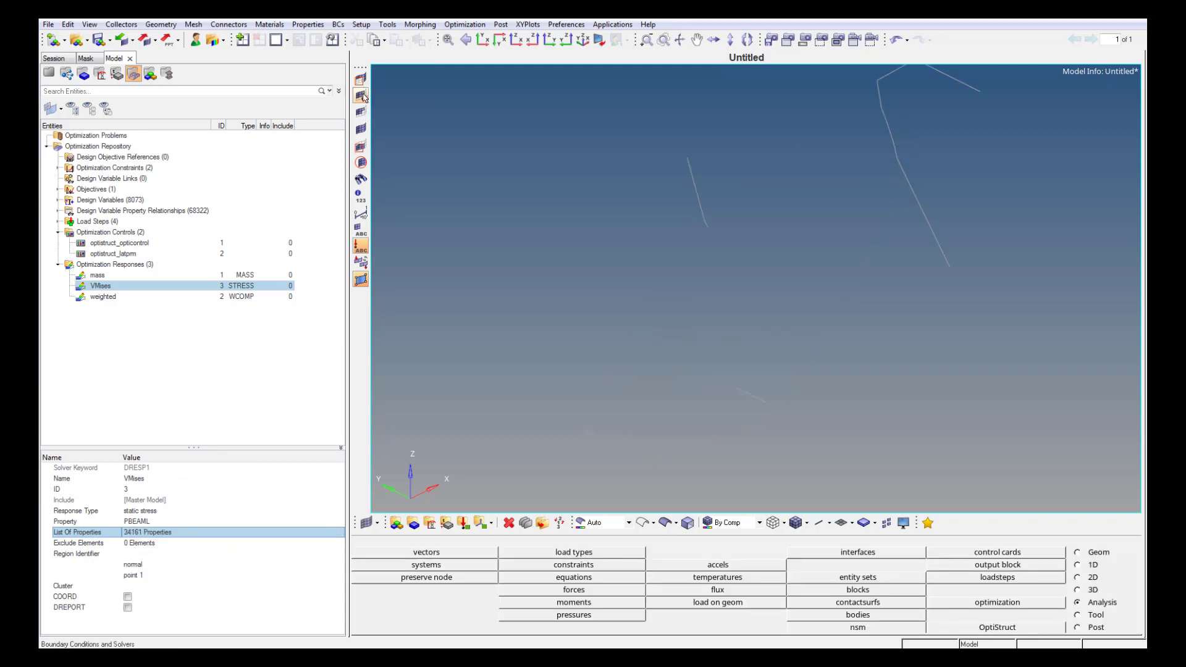
left_click(1083, 616)
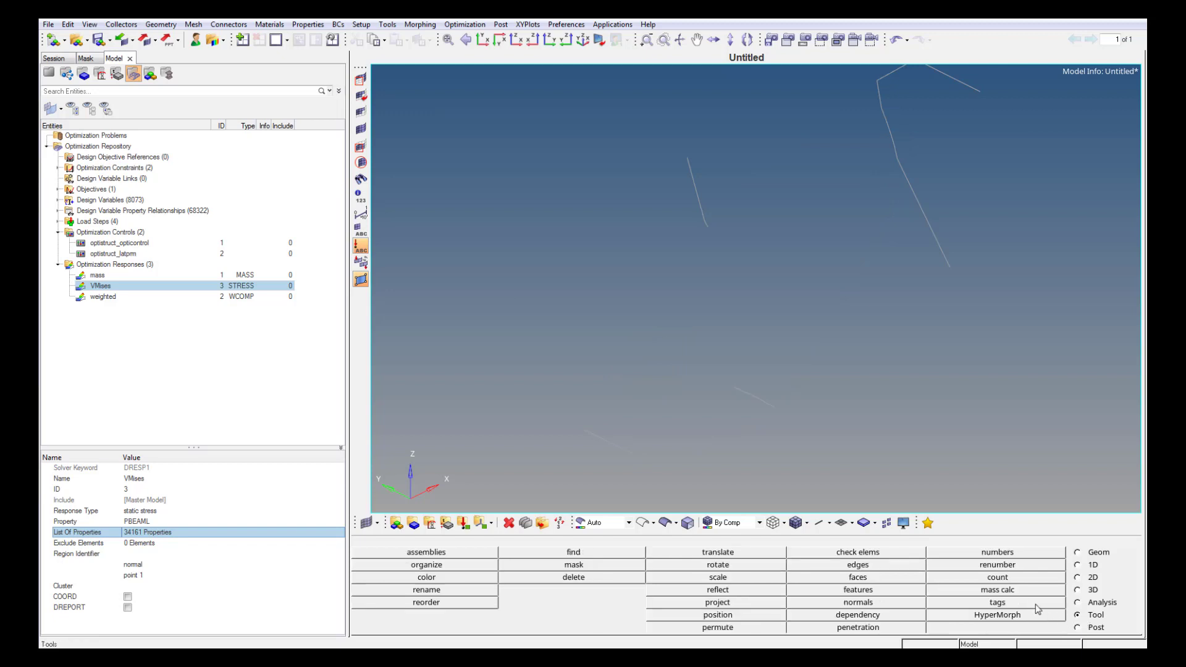
left_click(997, 590)
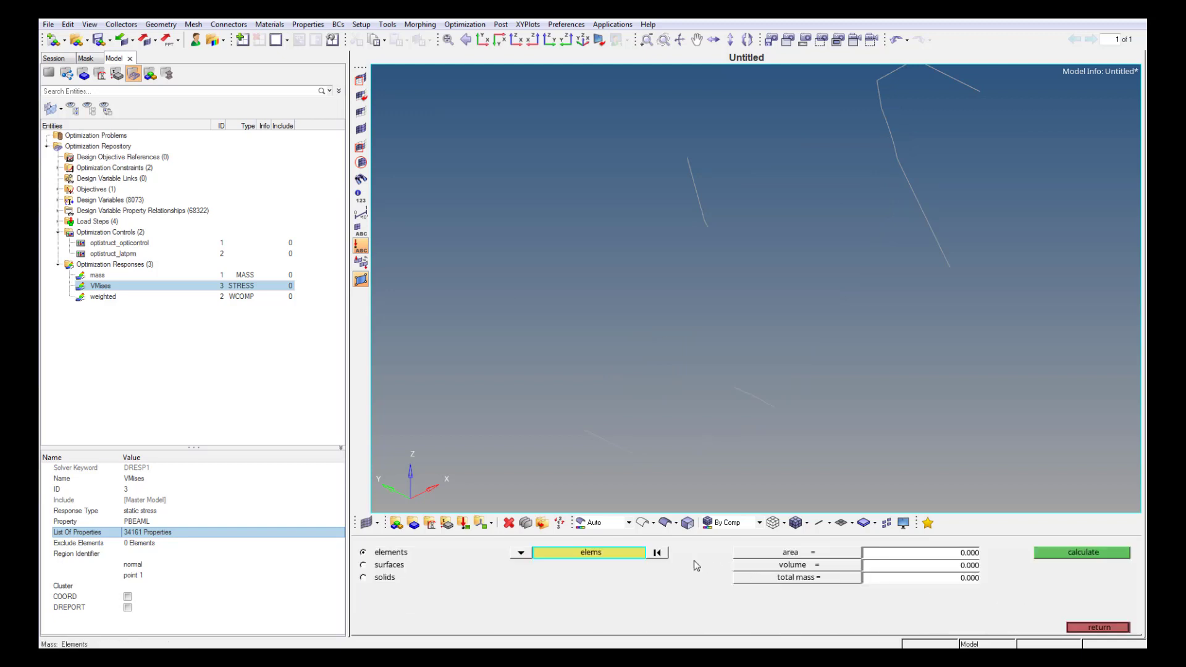
left_click(630, 553)
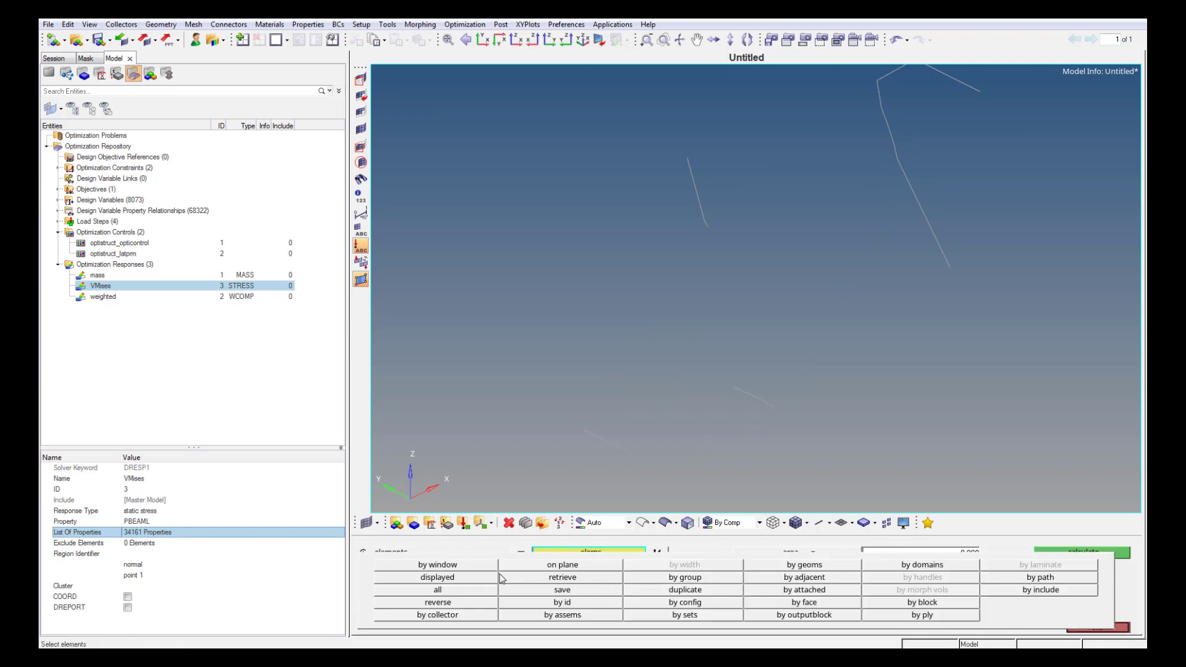
left_click(438, 577)
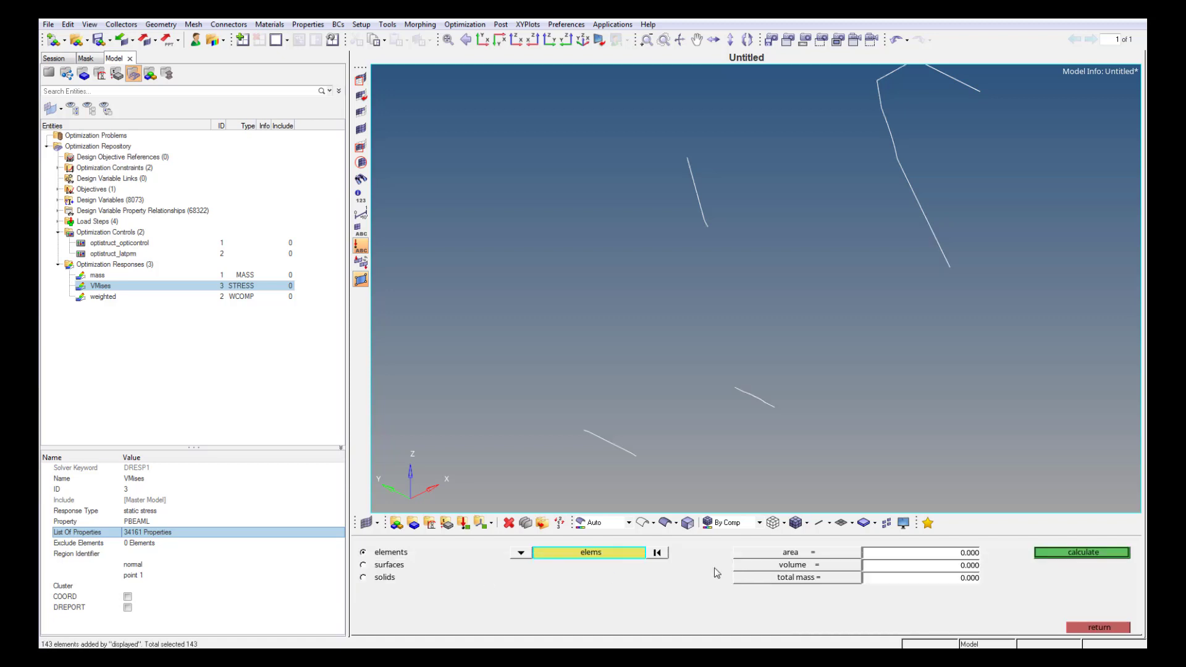
left_click(1053, 554)
double_click(965, 578)
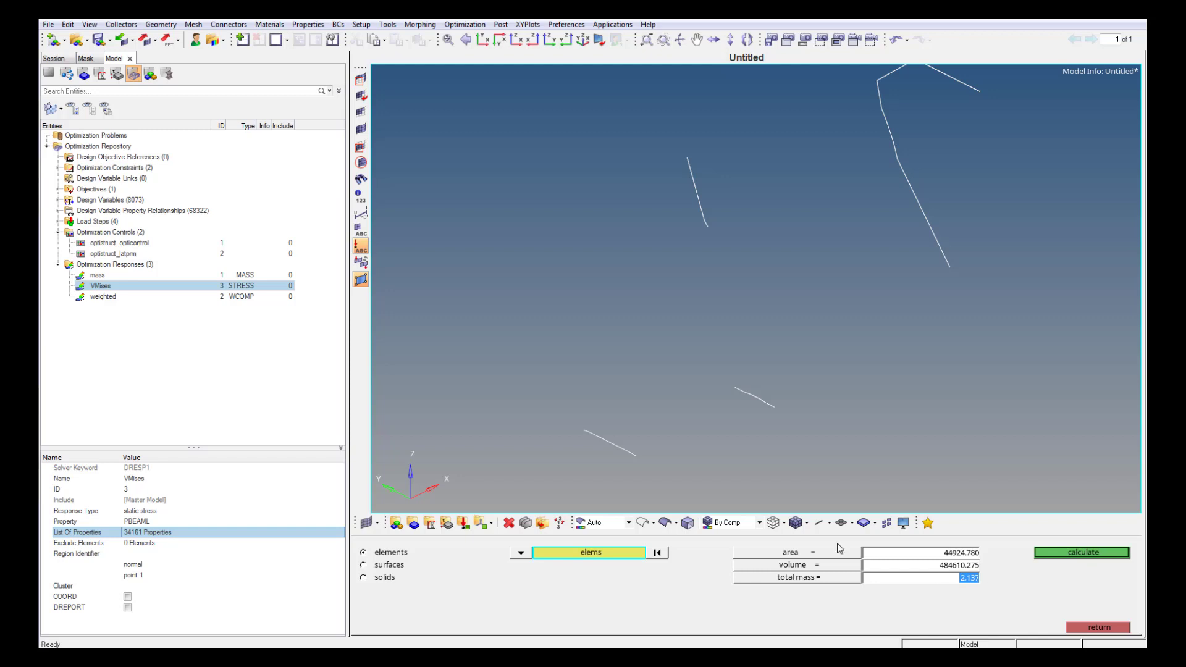
- Review the mass response and set the upper bound of its constraint DCONST1 to 2.937
left_click(175, 273)
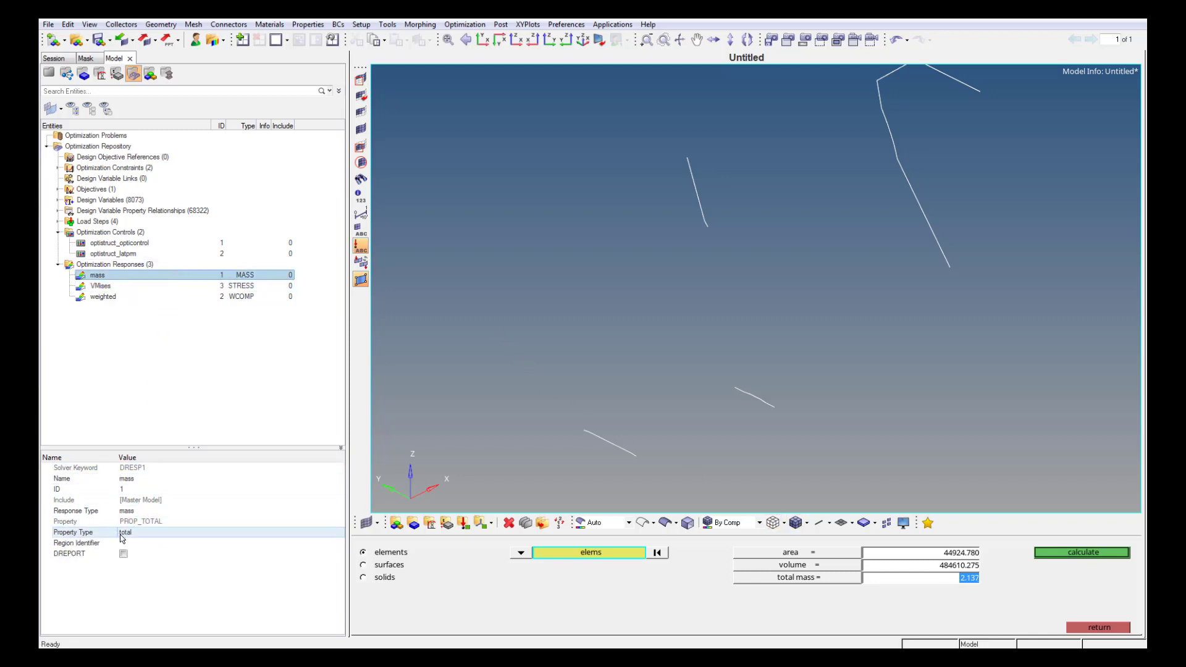
left_click(57, 167)
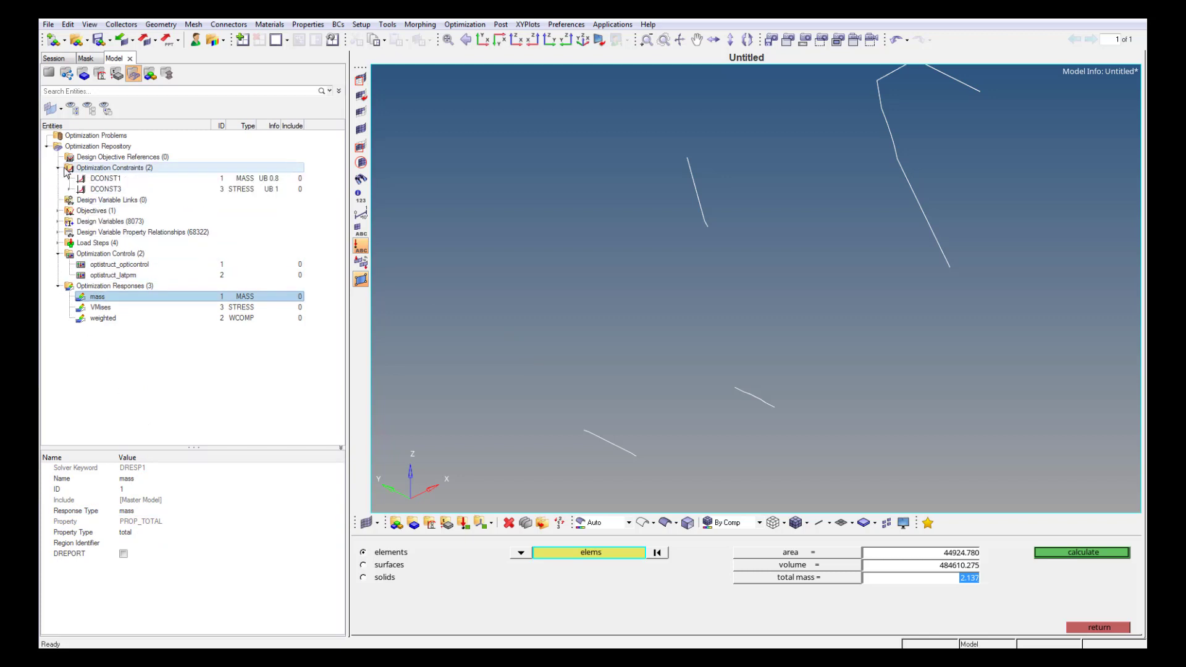
left_click(106, 178)
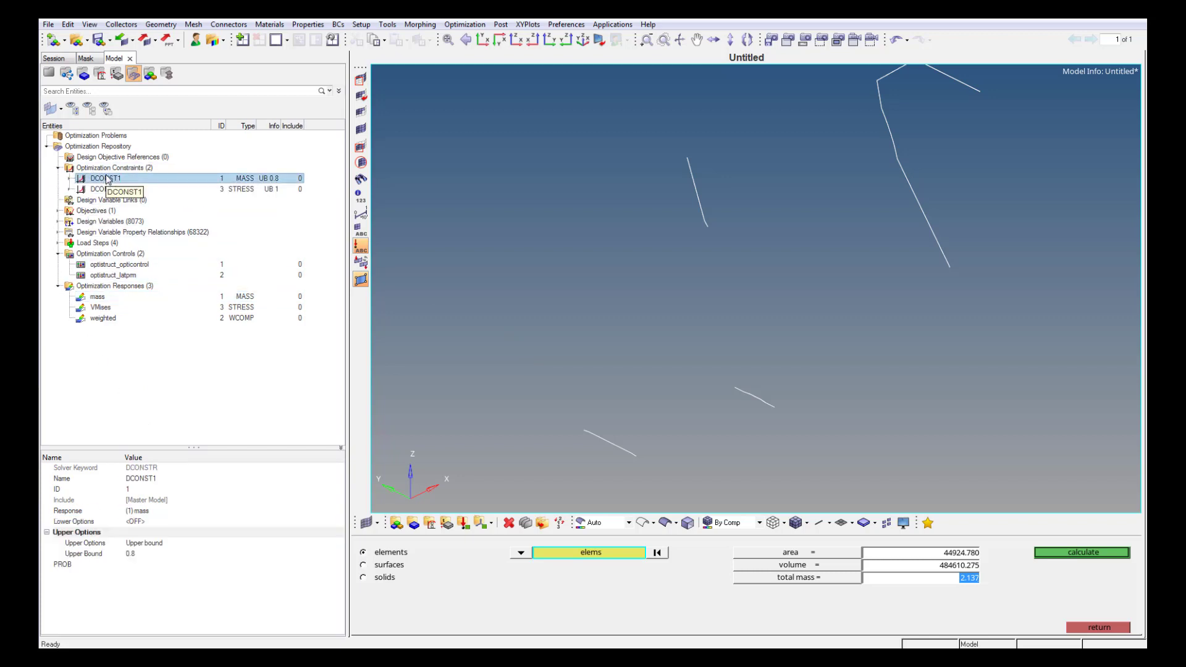
left_click(141, 555)
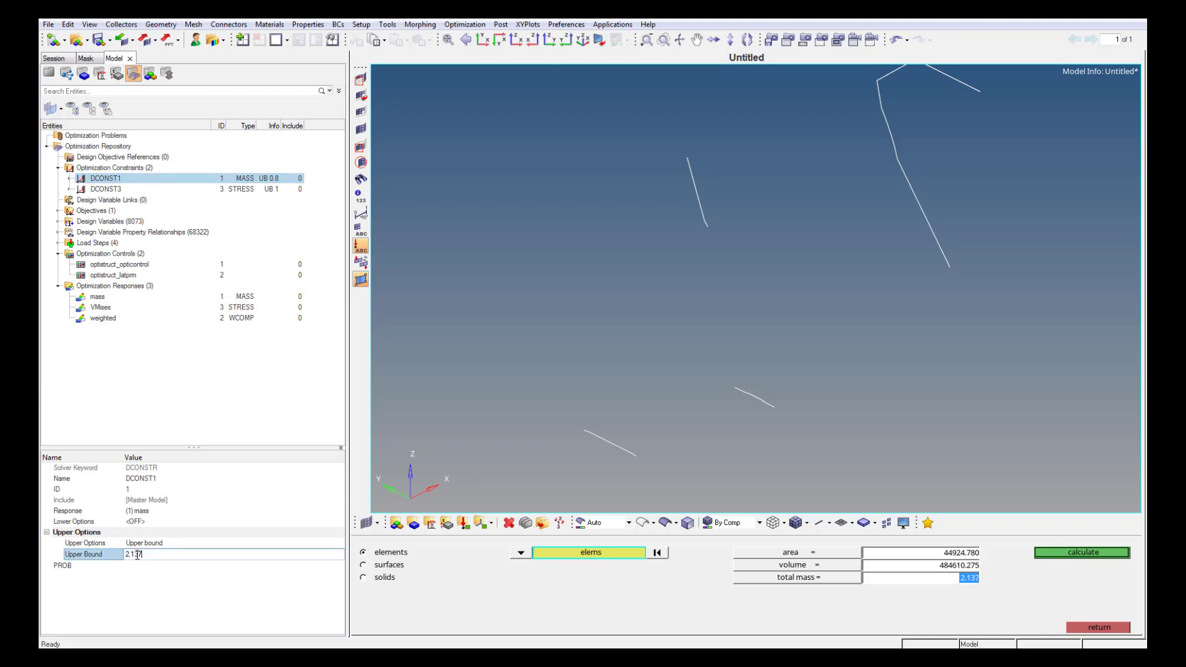
double_click(135, 554)
key("Return")
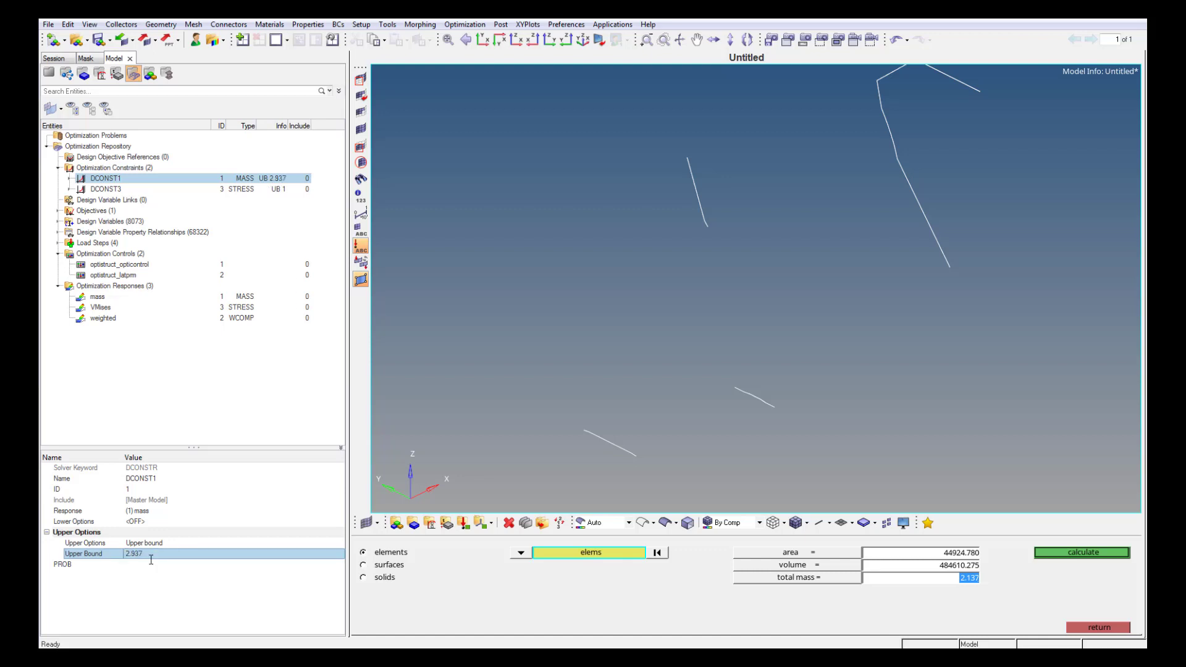
- Examine the stress constraint DCONST3 and the VMises response's properties and stress type options, choosing normal
left_click(70, 189)
left_click(106, 190)
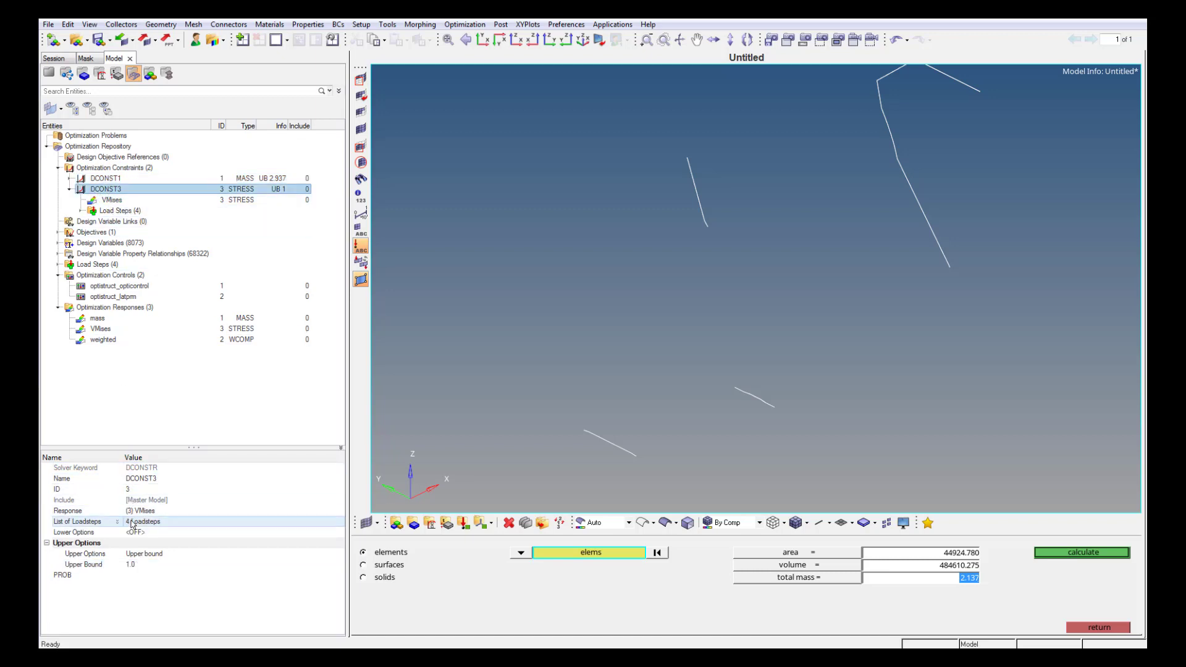
left_click(111, 329)
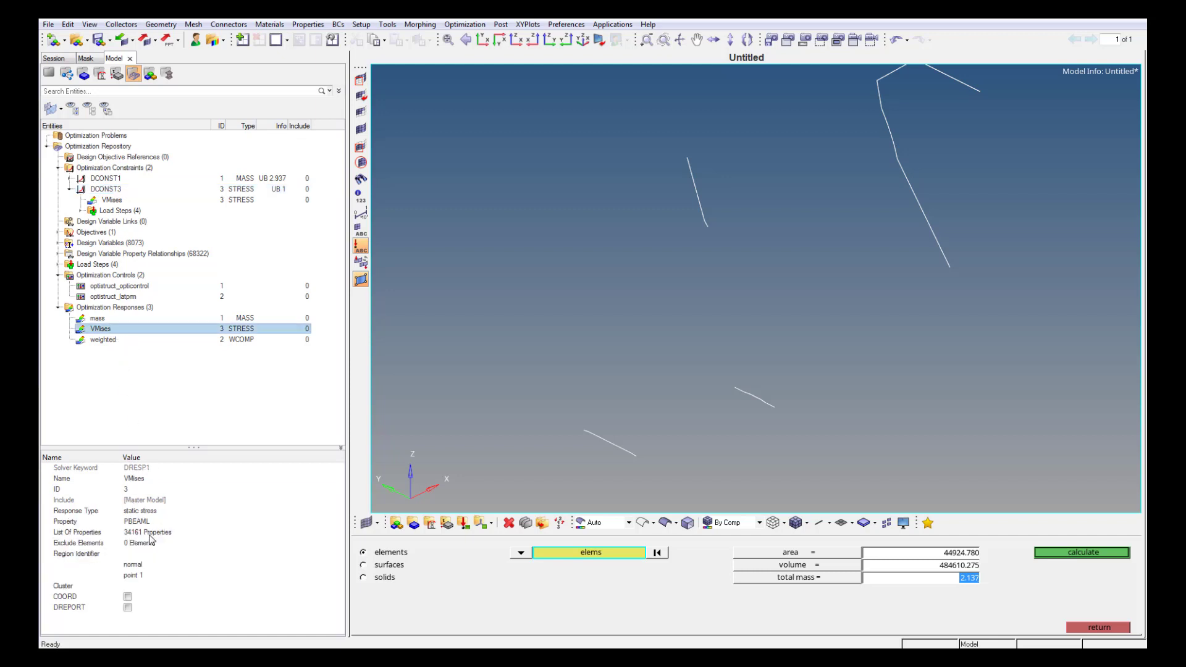
left_click(152, 534)
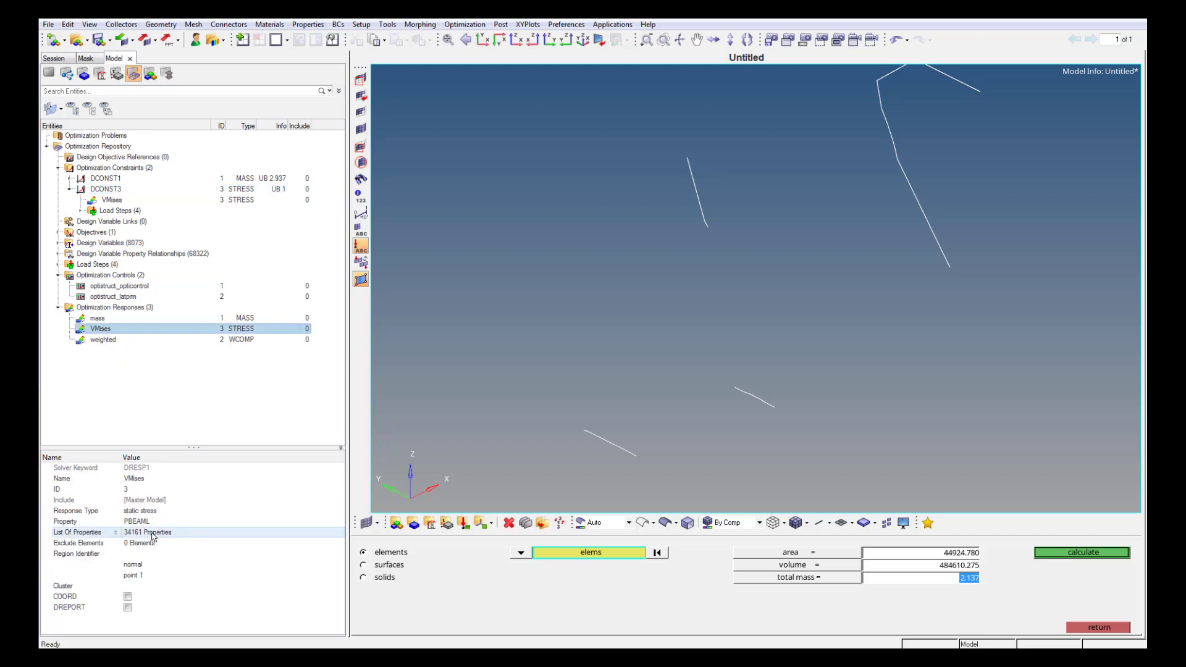
left_click(141, 567)
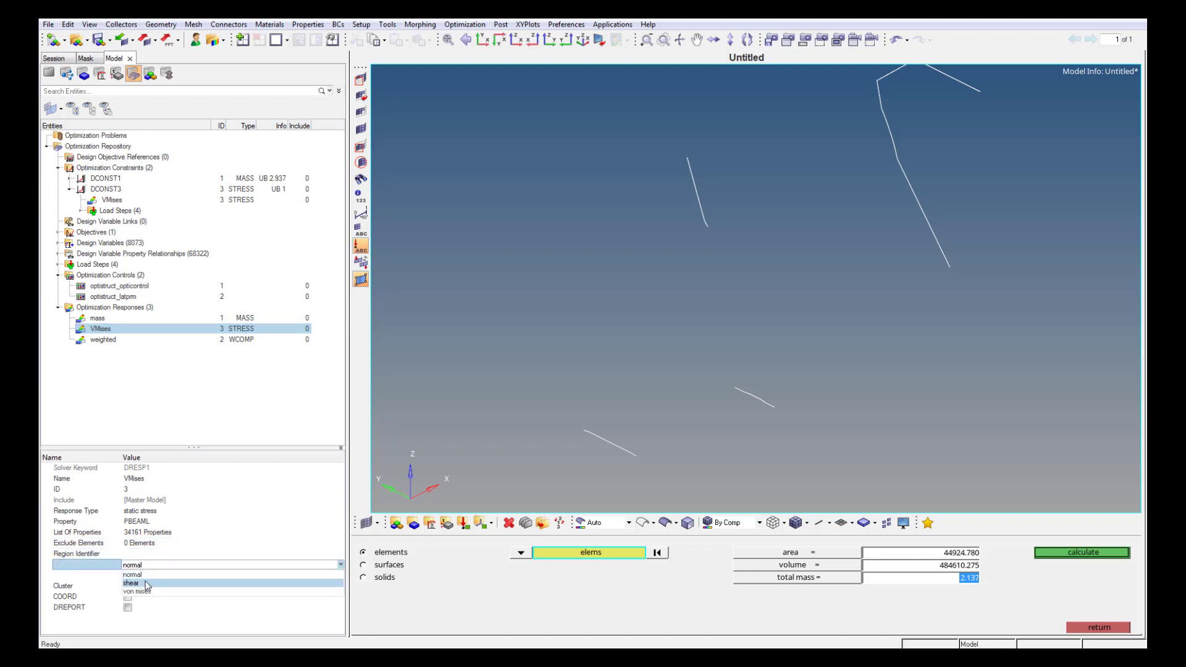
left_click(144, 575)
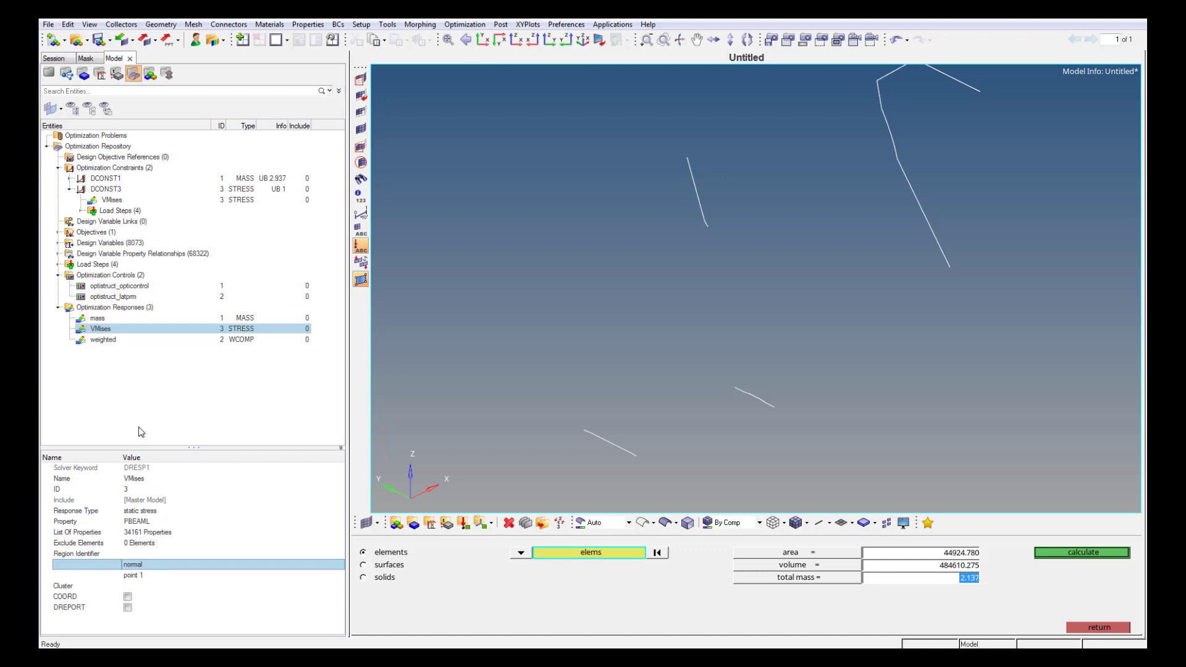
- Switch to the HyperWorks Solver View of demo_biclycle_frame_lattice.fem to check the analysis run
left_click(20, 486)
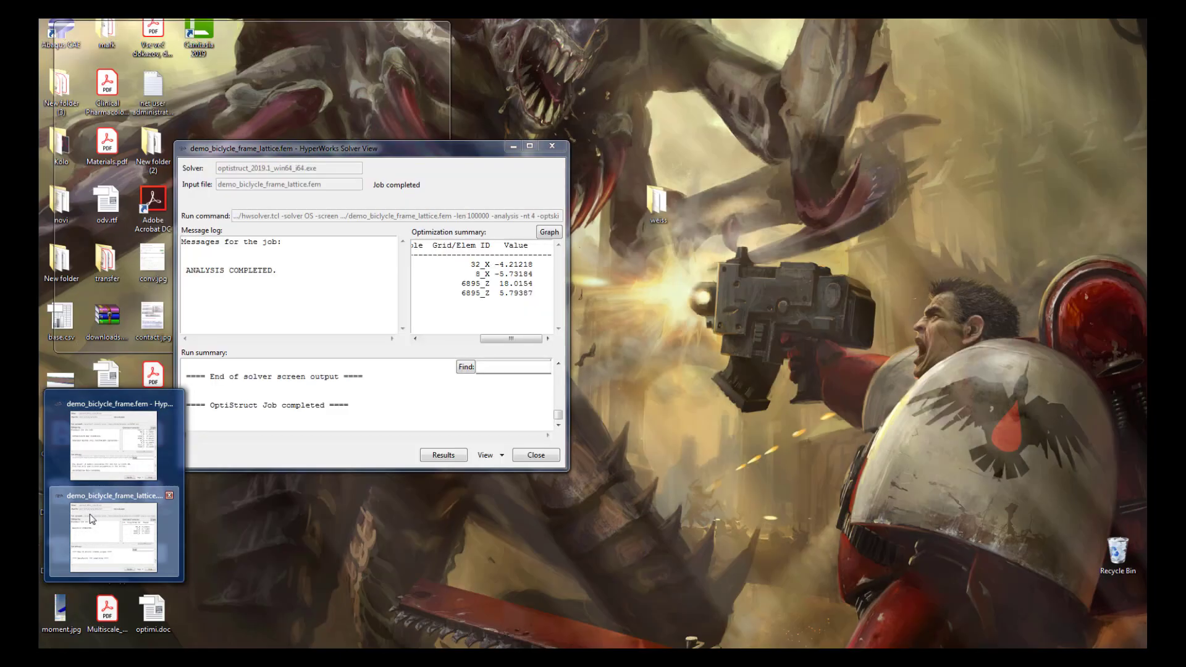
left_click(123, 499)
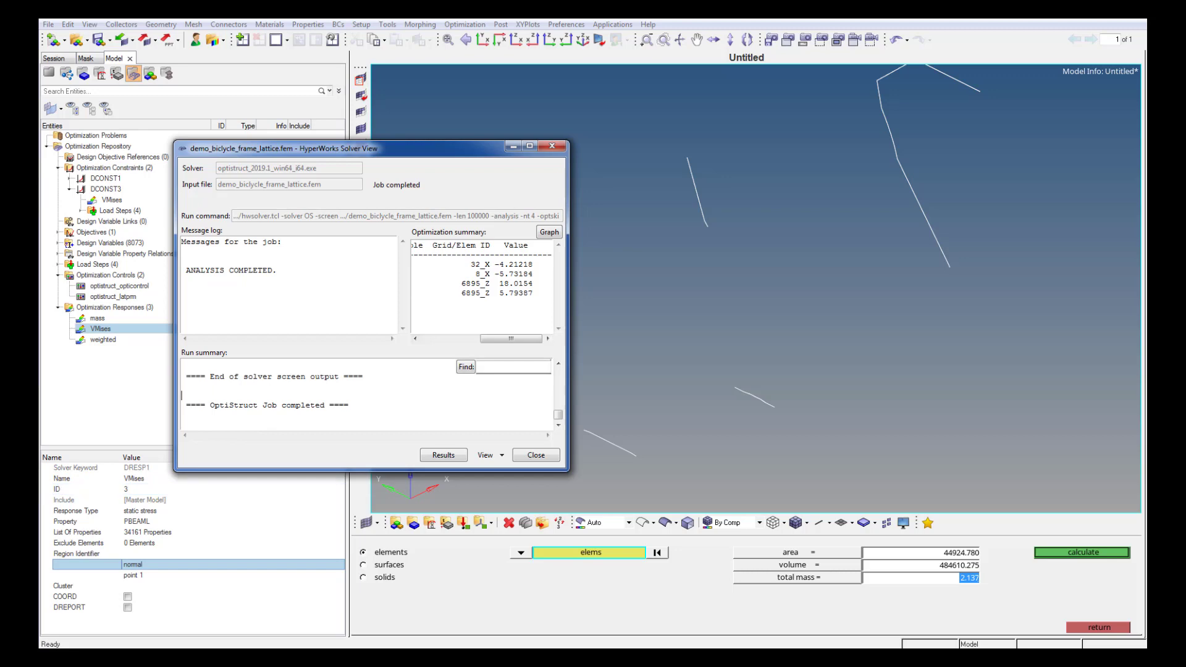
- Compare the final optimization summary displacements of demo_biclycle_frame.fem with those of demo_biclycle_frame_lattice.fem, placing their Solver Views side by side
mouse_move(42, 485)
left_click(106, 448)
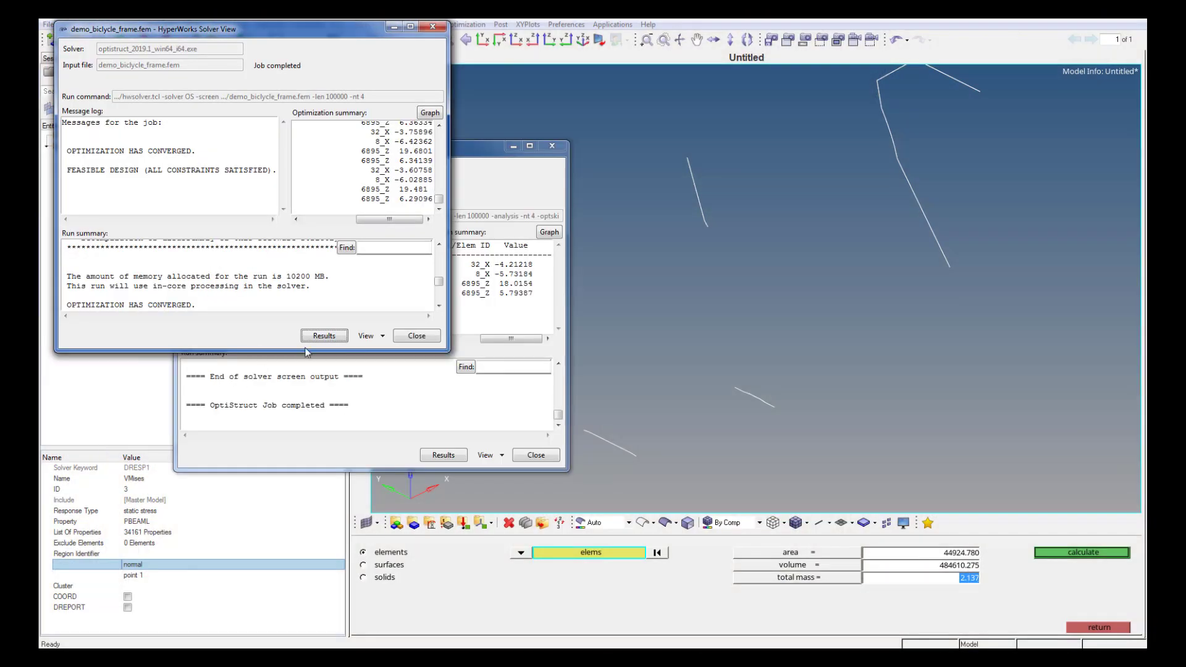
left_click_drag(485, 152, 762, 33)
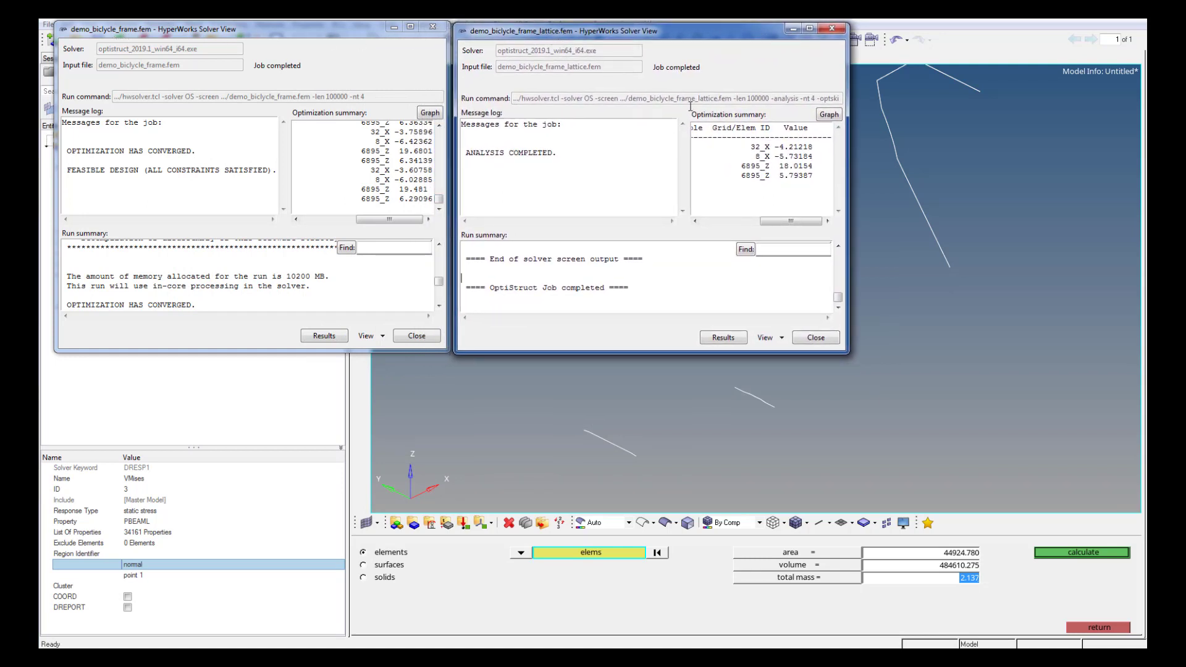
left_click(438, 209)
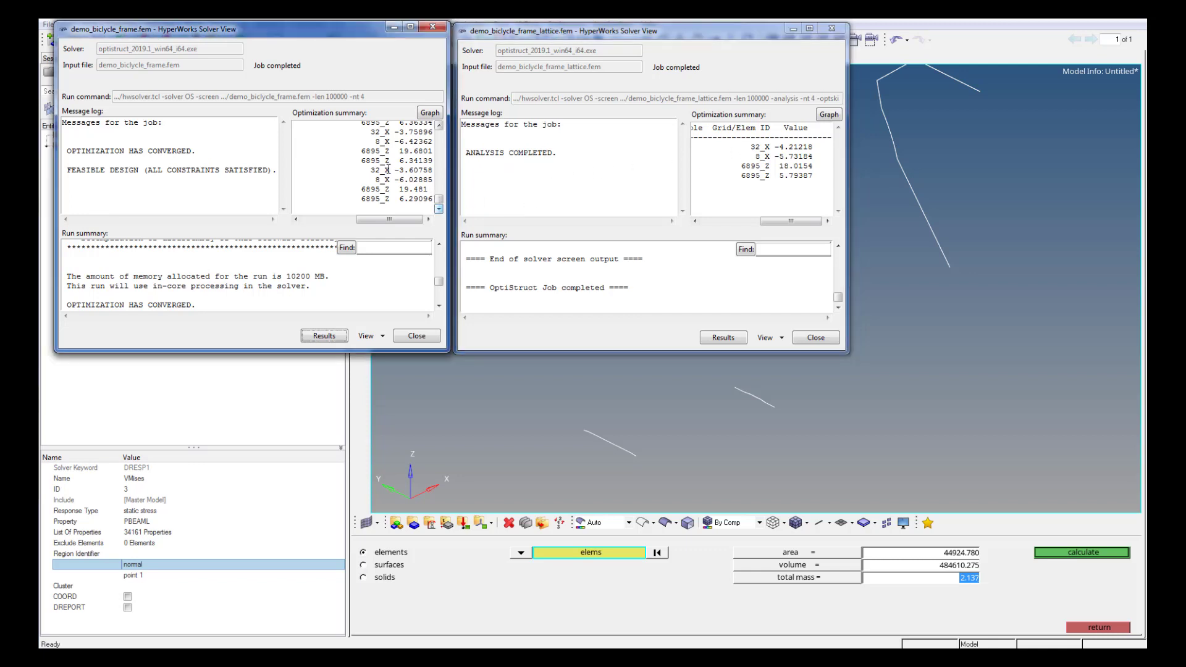
left_click_drag(368, 168, 426, 199)
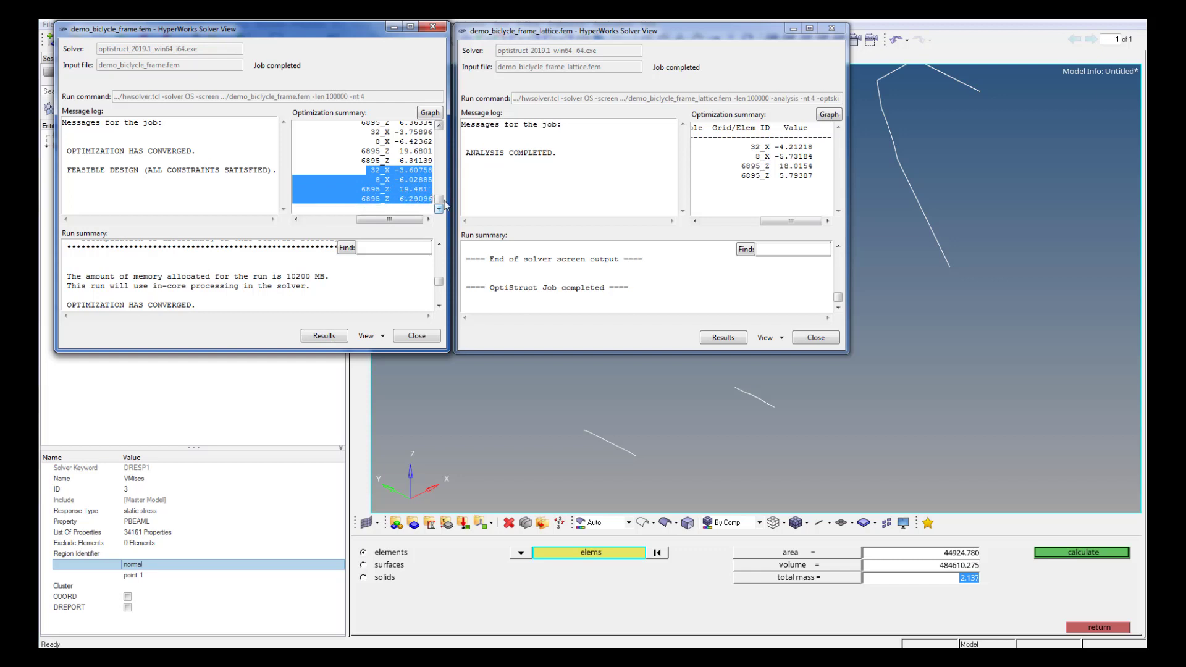
left_click_drag(738, 141, 818, 179)
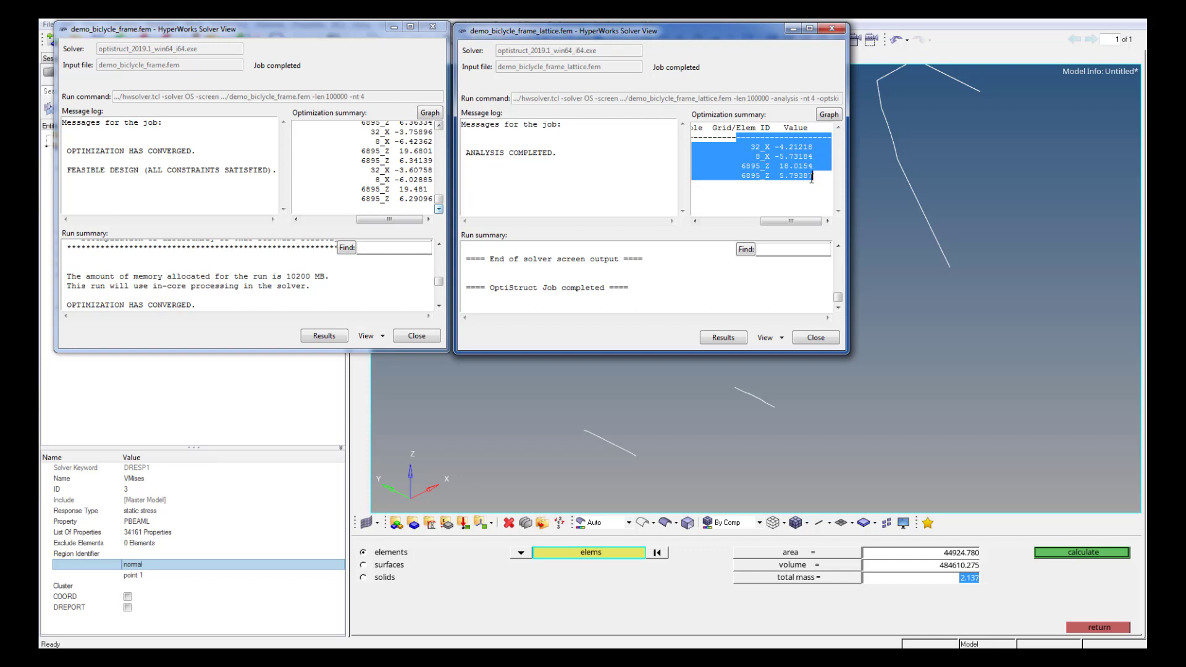
- Load the lattice run's results in HyperView and contour CBAR/CBEAM Stresses (ROD) for Subcase 1 (bump)
left_click(740, 337)
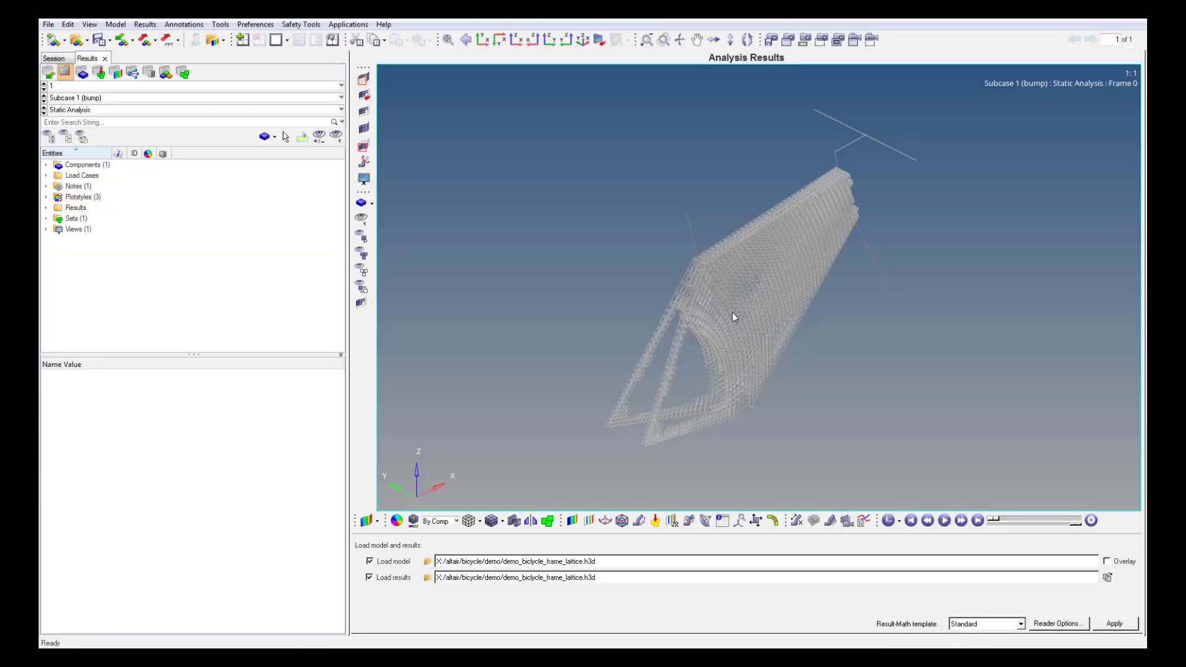
left_click(122, 97)
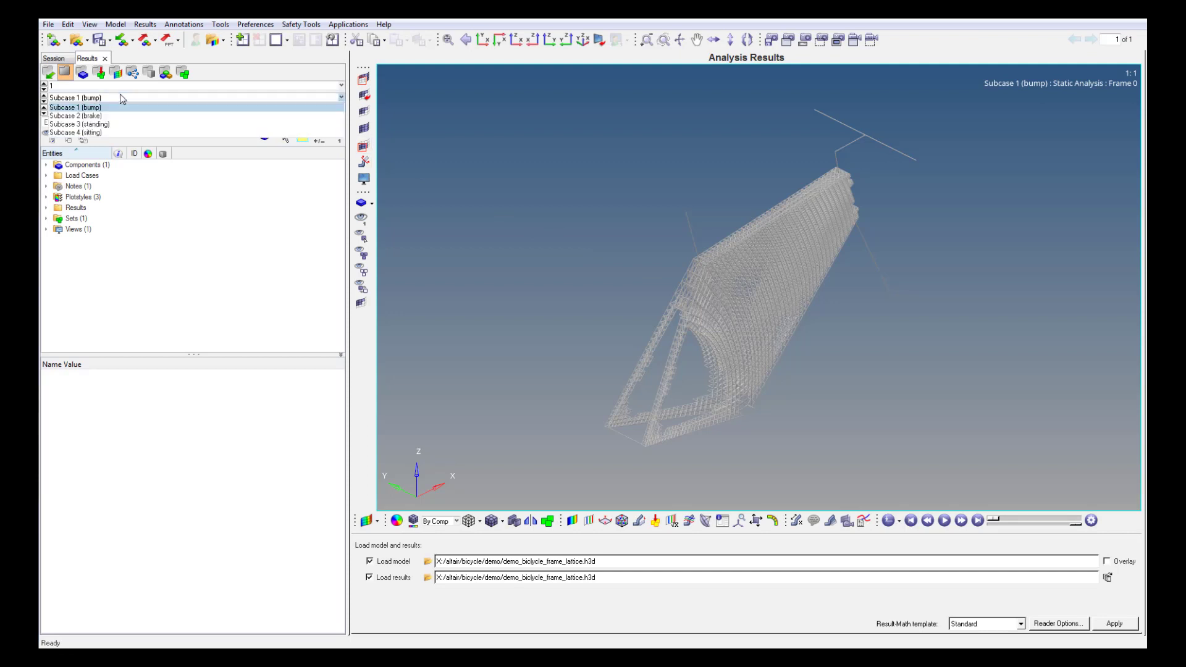
left_click(121, 98)
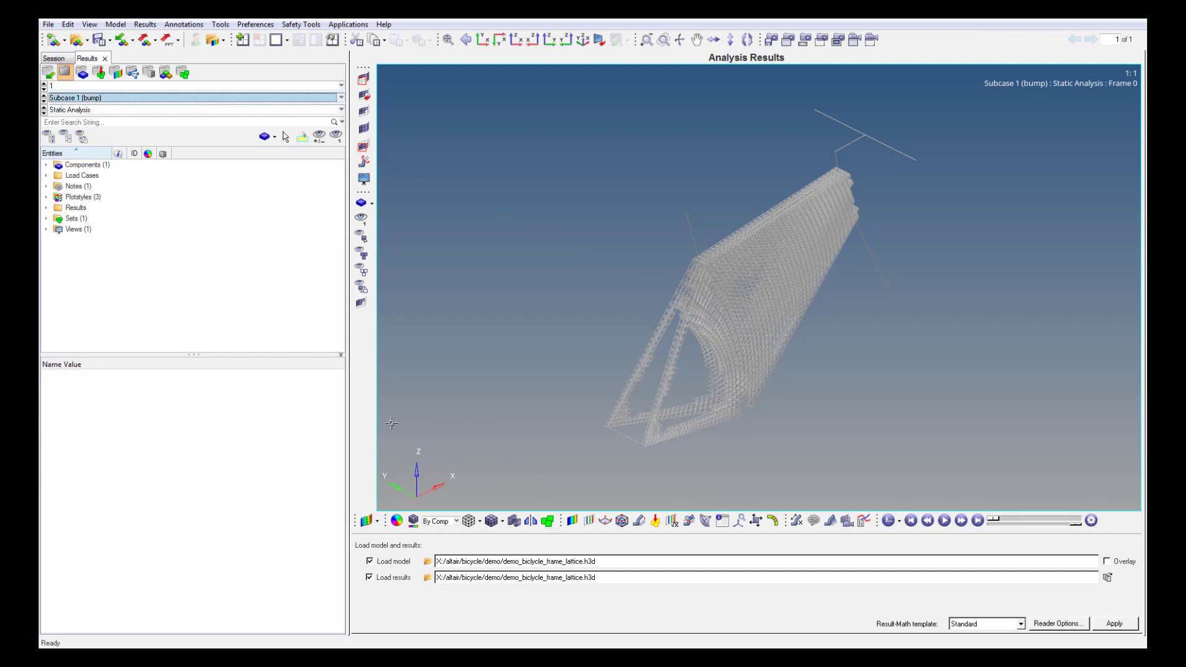
left_click(47, 209)
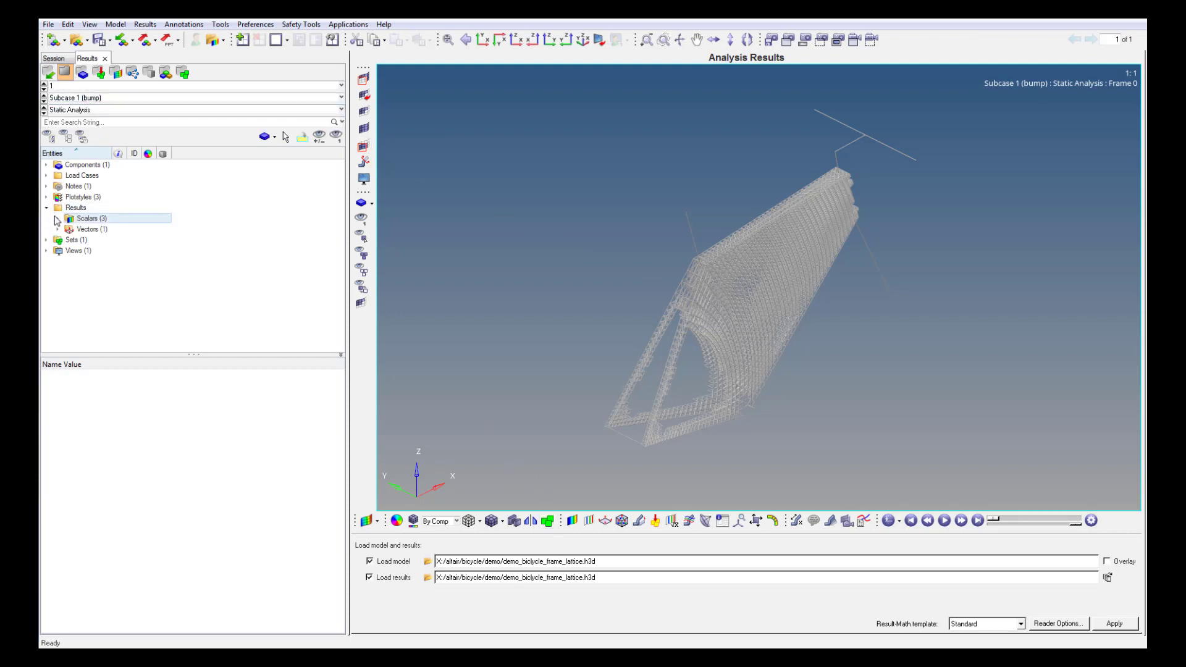
left_click(58, 218)
left_click(69, 230)
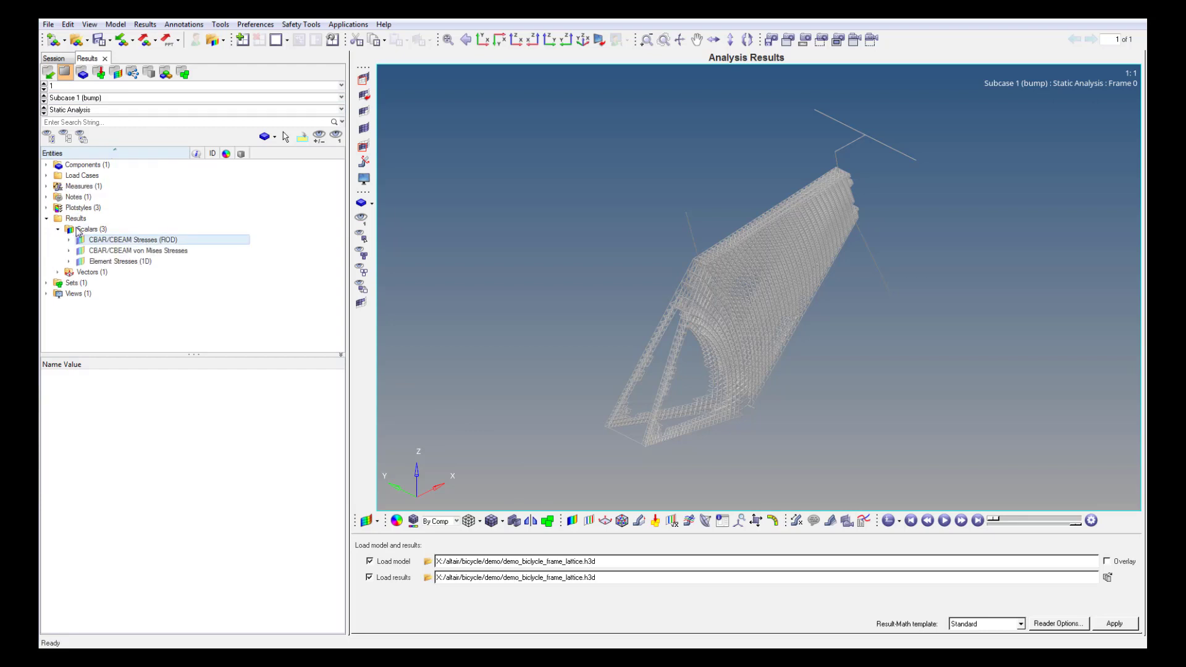
- Set the modal animation mode and play the deformation of the bump subcase
left_click(899, 523)
left_click(933, 556)
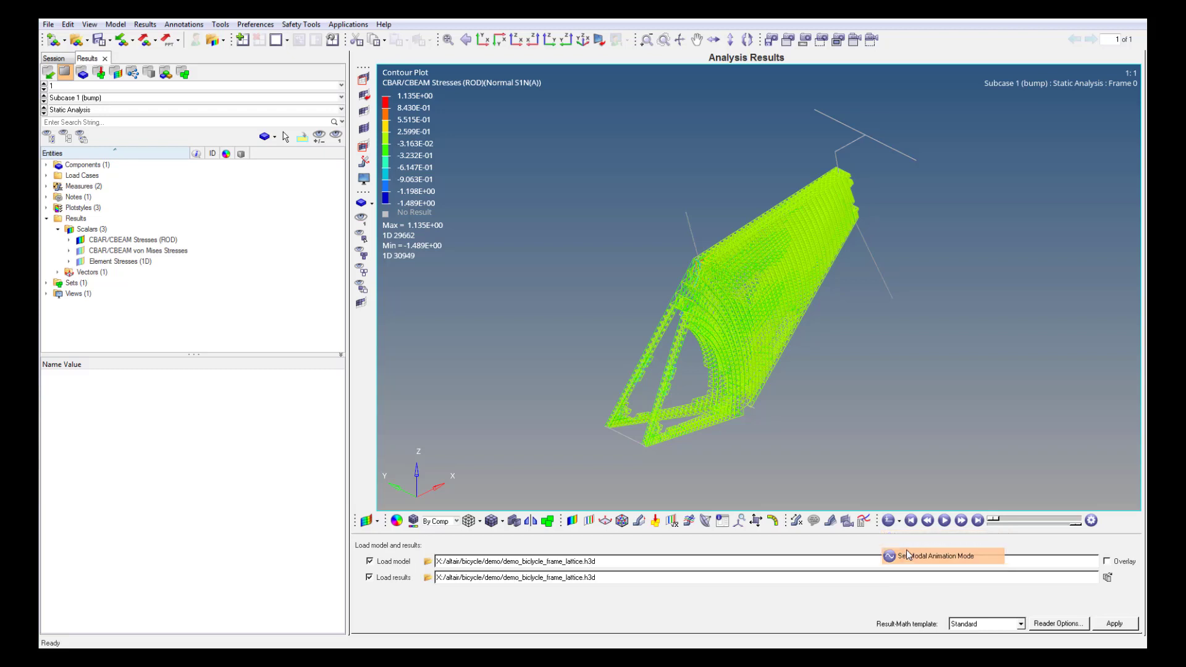
left_click(943, 525)
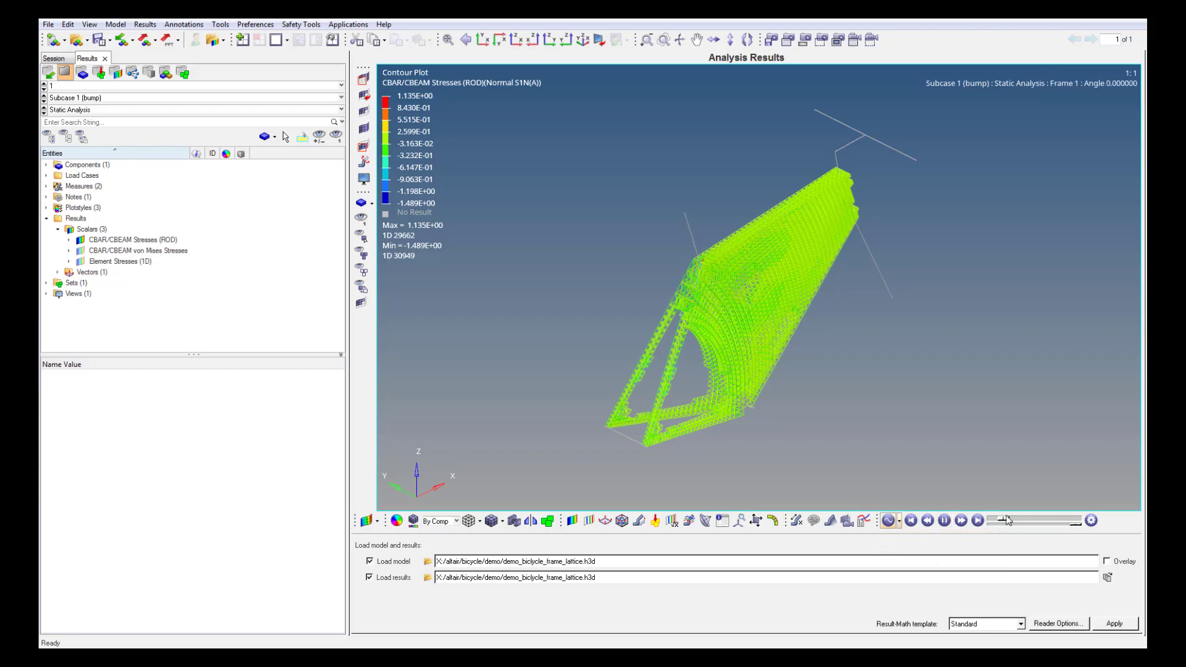
left_click(1074, 523)
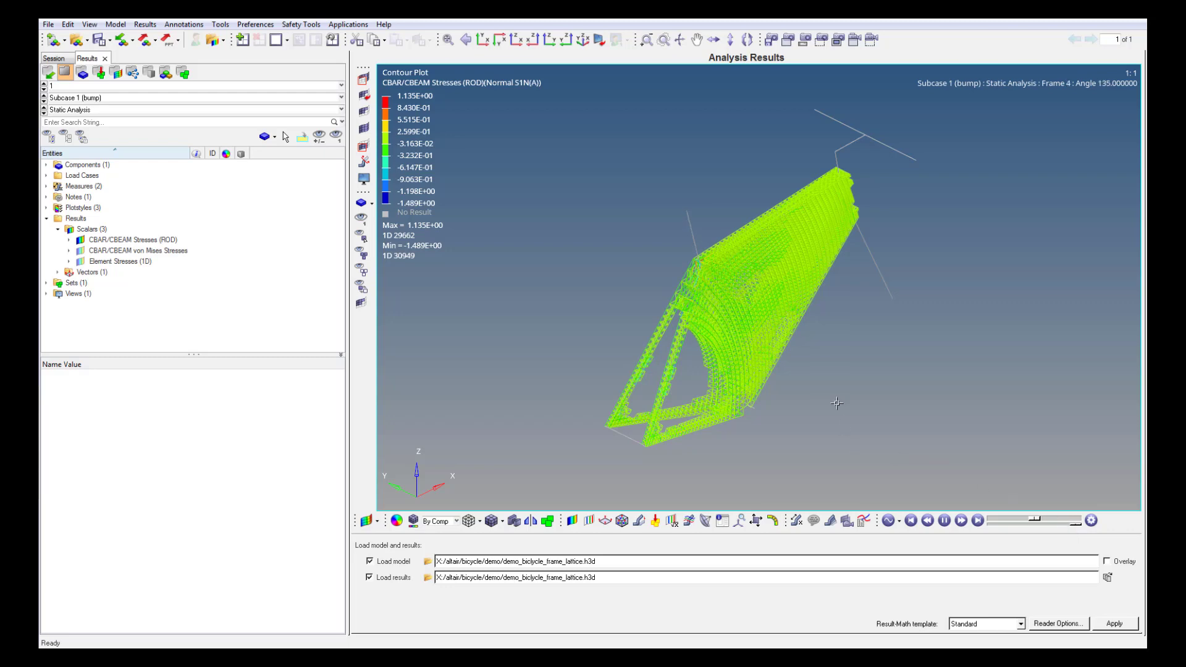
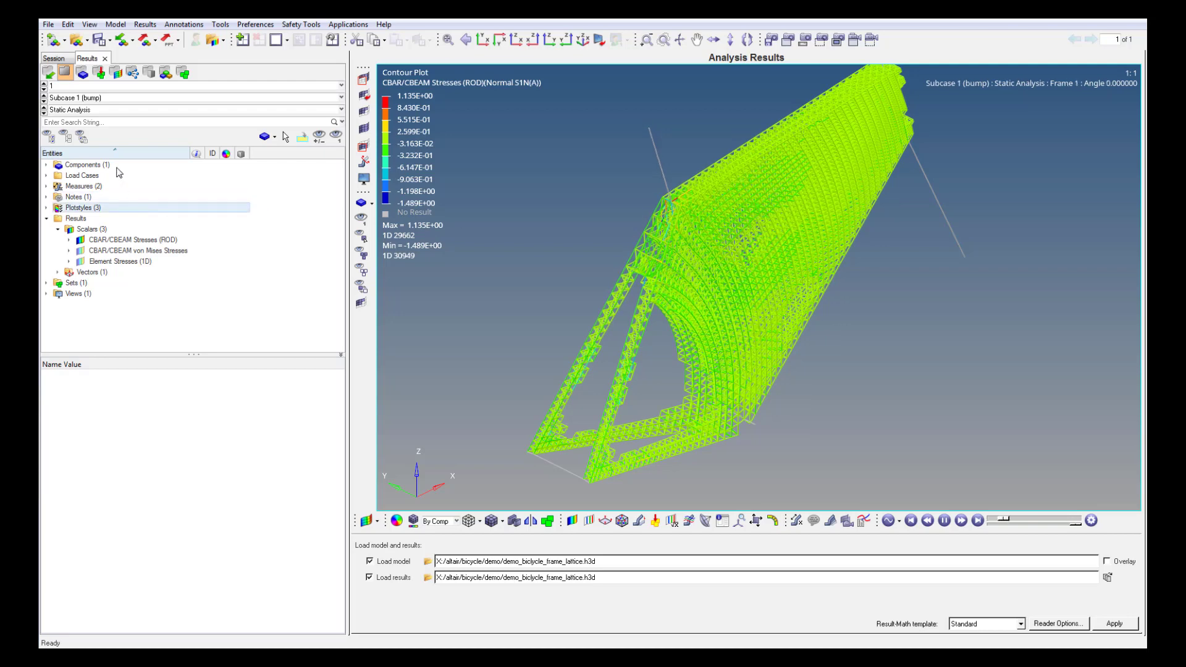
- View the animated stress contour for the brake, standing and sitting subcases
left_click(44, 101)
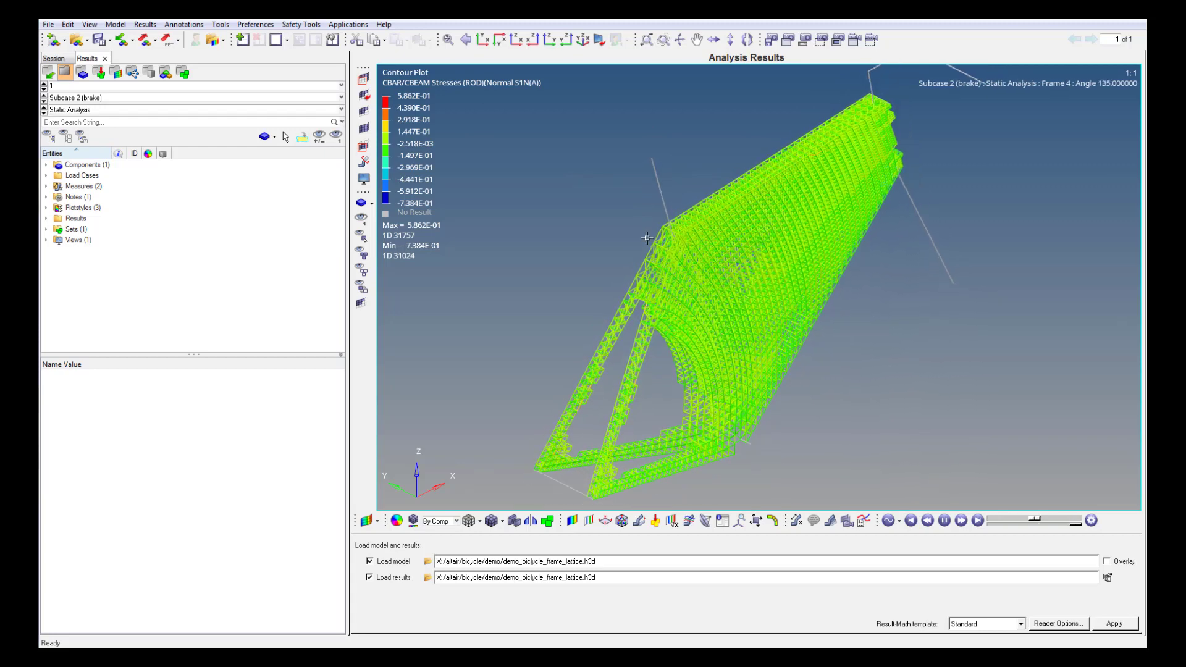
right_click_drag(646, 238, 593, 272, "ctrl")
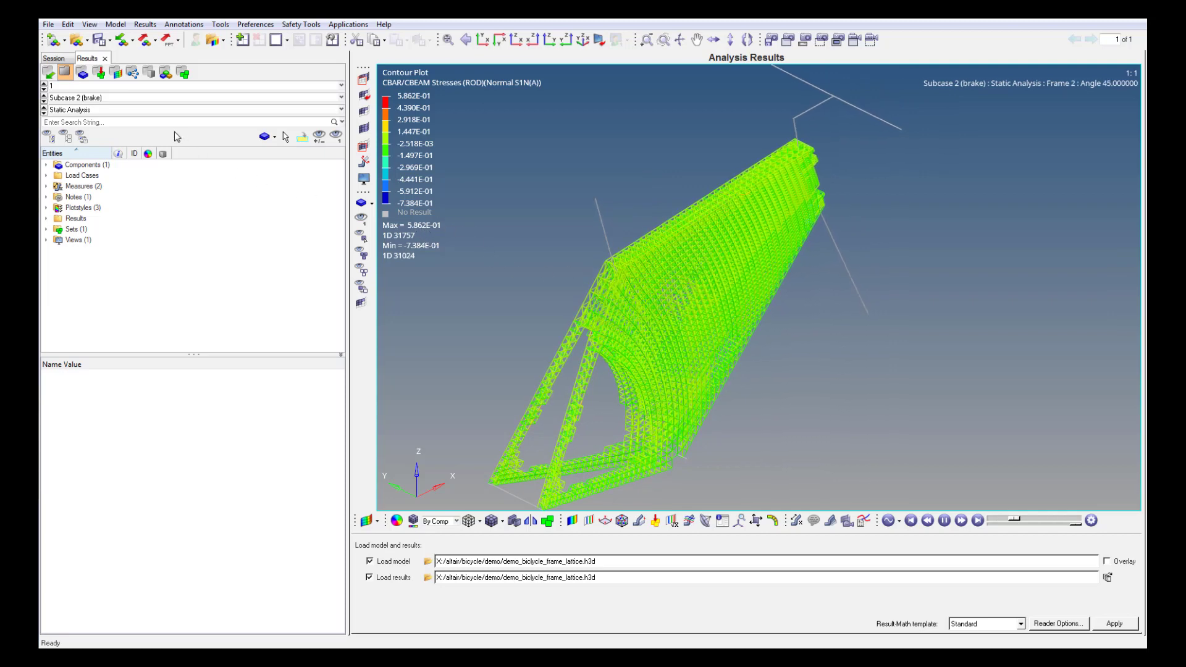
left_click(44, 100)
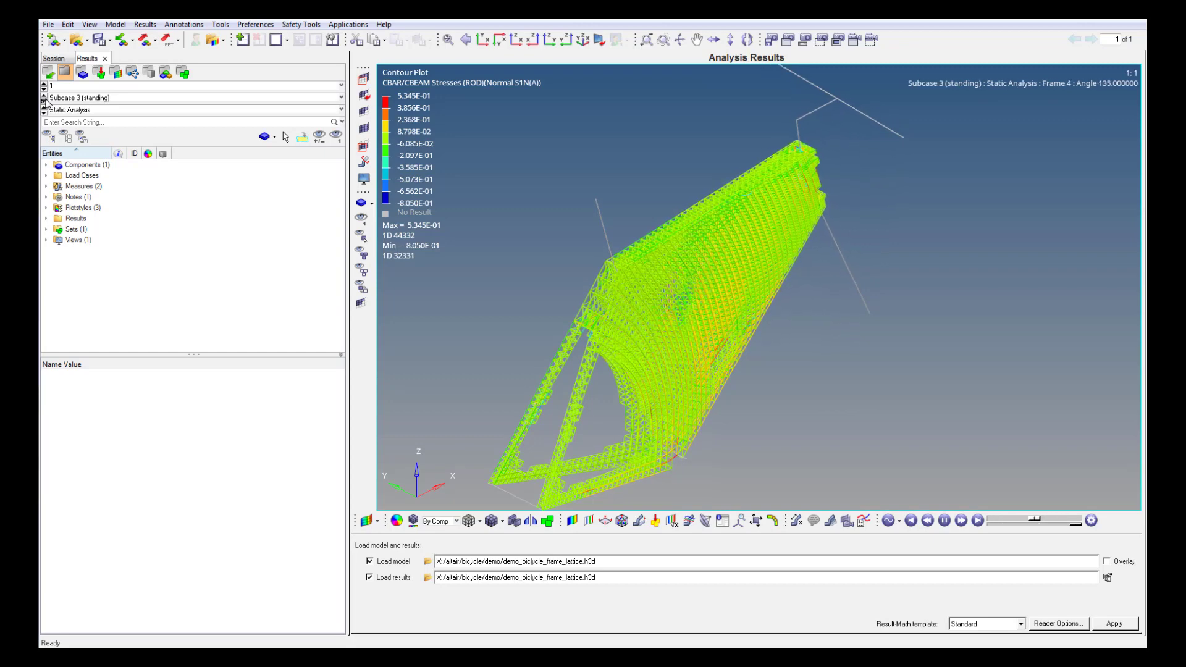
left_click(44, 100)
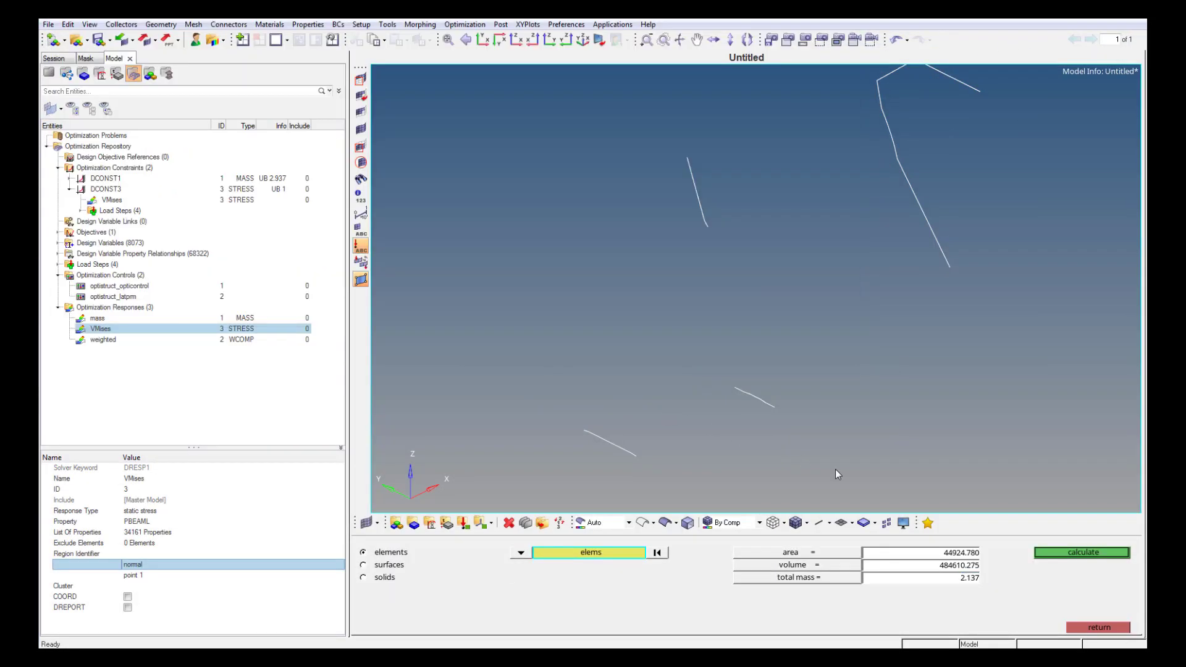
- Leave the mass calculation, review the optimization objective's definition, and open the OptiStruct run settings
left_click(1103, 627)
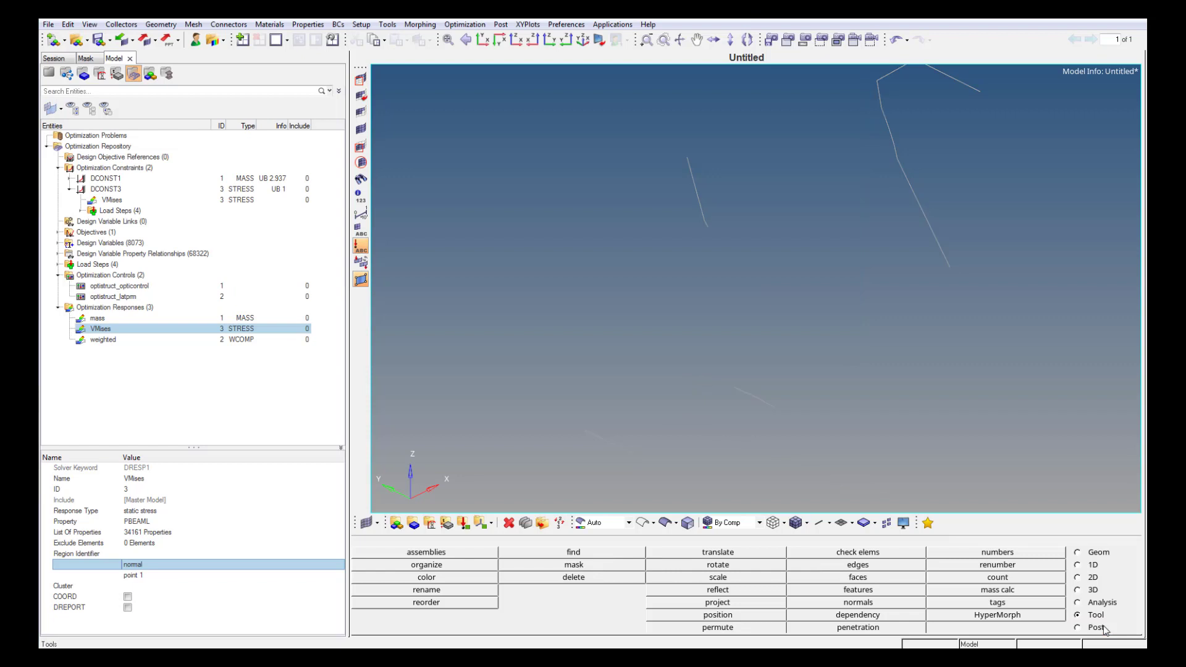
left_click(1091, 606)
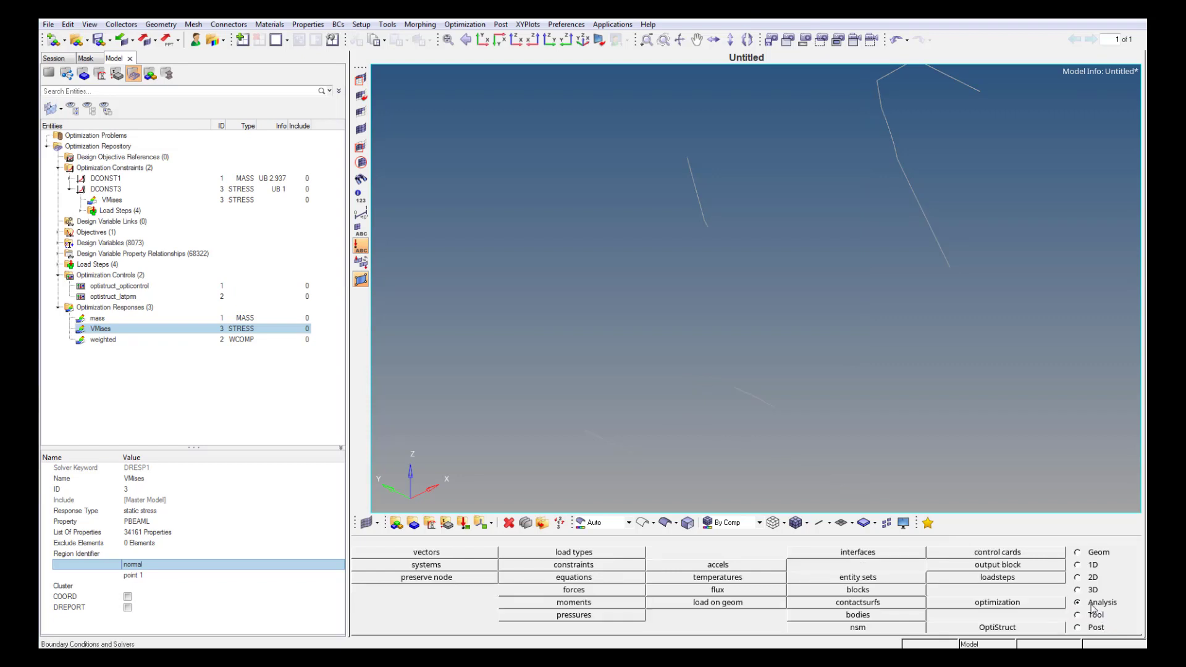
left_click(59, 232)
left_click(92, 243)
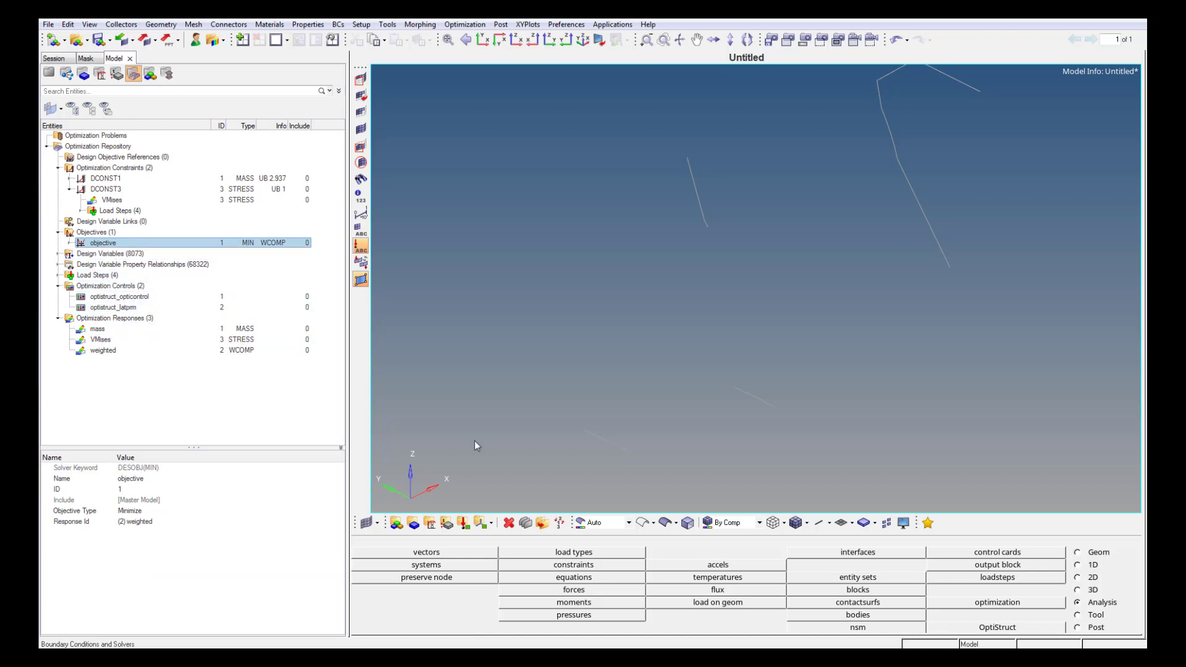
left_click(1019, 626)
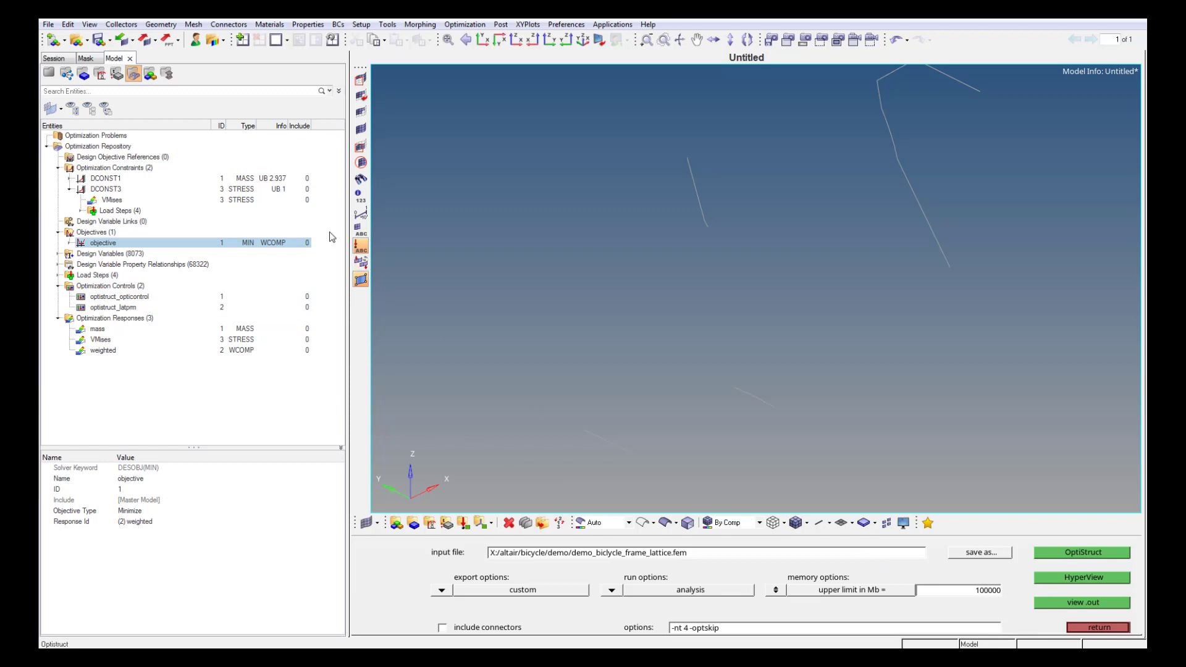
- Display all frame elements again, show the 1D beams with their detailed cross-sections, and fit the model
left_click(361, 128)
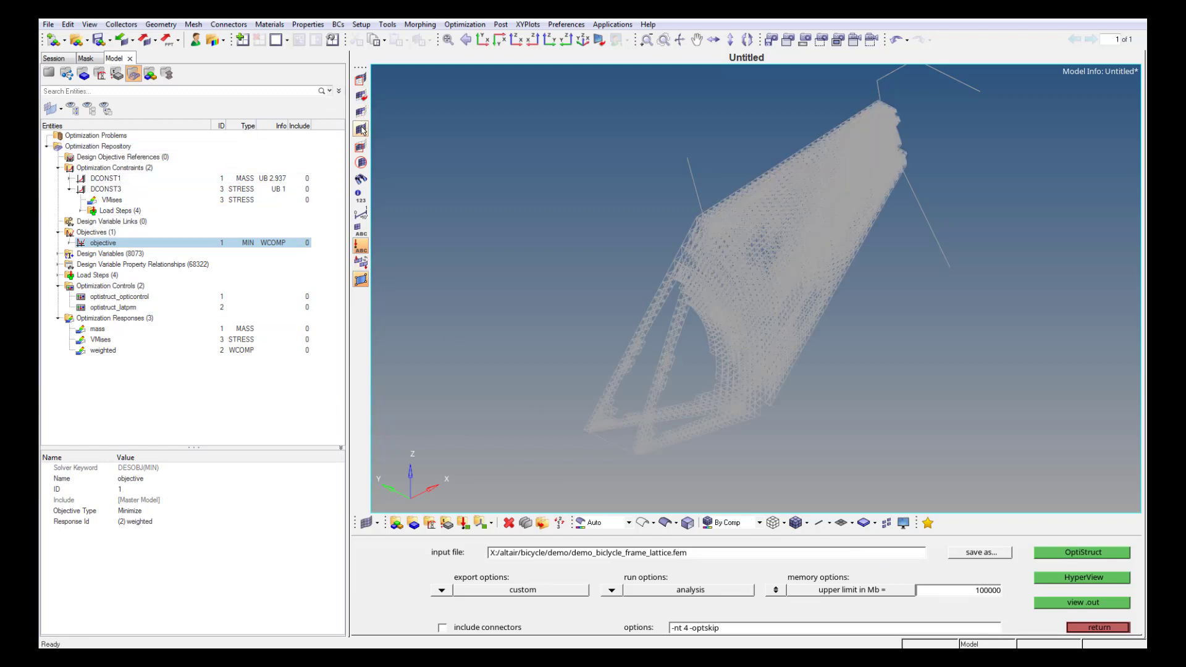
left_click(829, 523)
key("f")
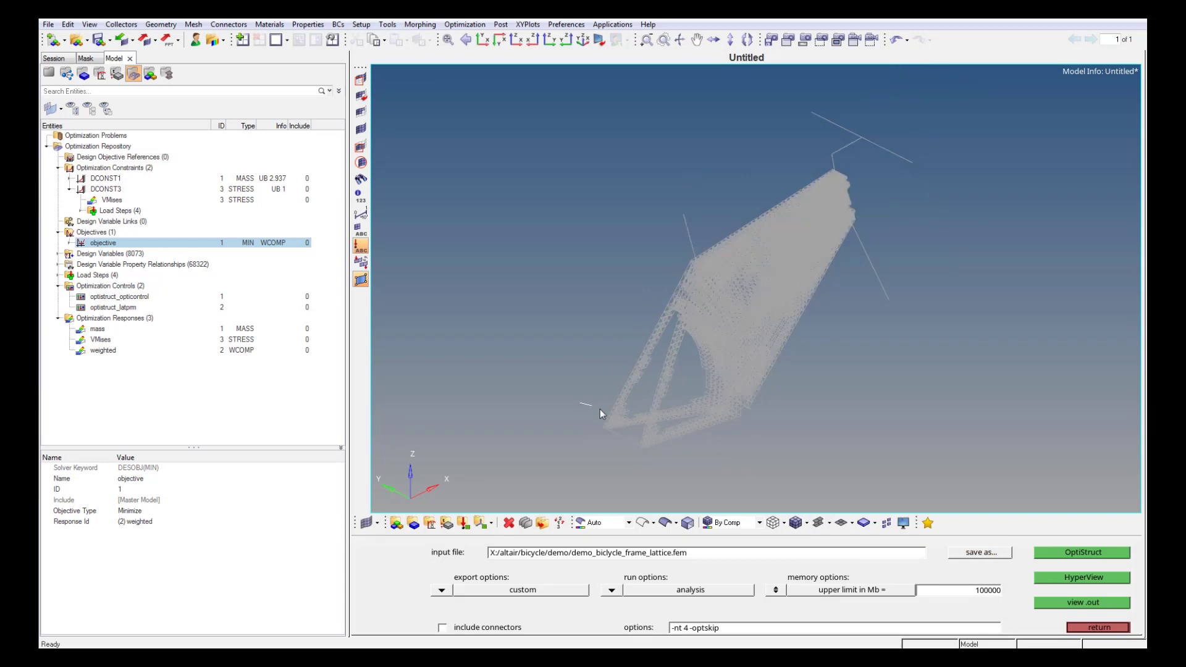
- Examine the lattice beam diameters around the rear axle and the lower part of the frame
middle_click_drag(651, 444, 652, 456, "ctrl")
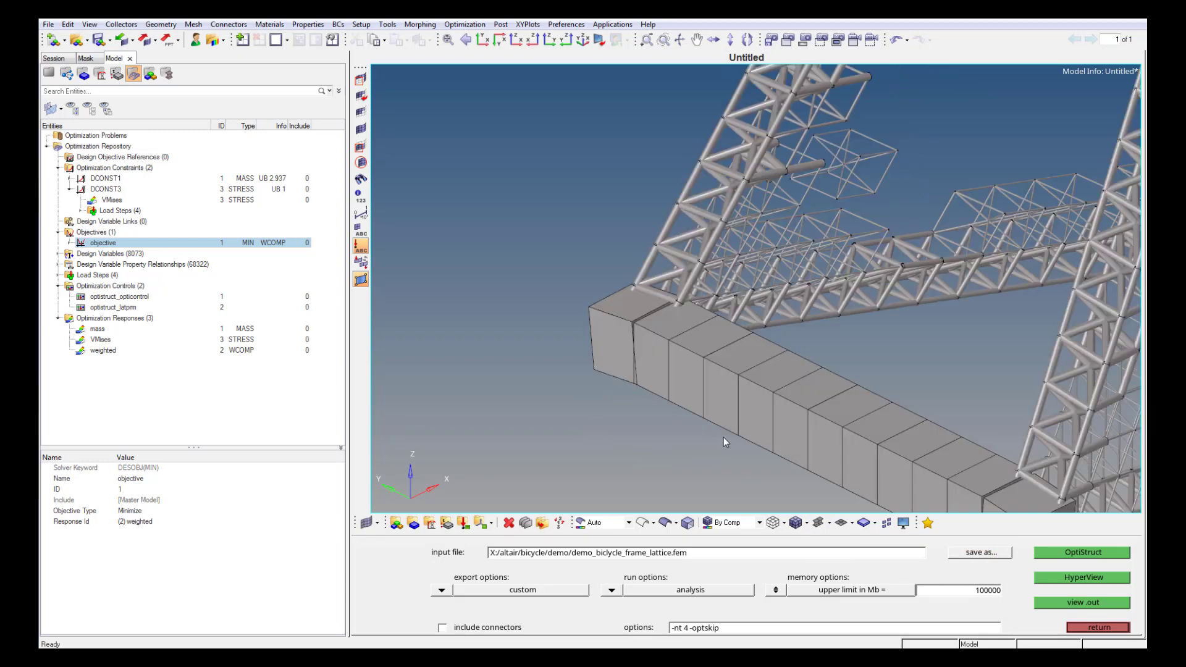
mouse_move(713, 425)
right_mouse_down("ctrl")
mouse_move(575, 381)
mouse_move(462, 372)
right_mouse_up("ctrl")
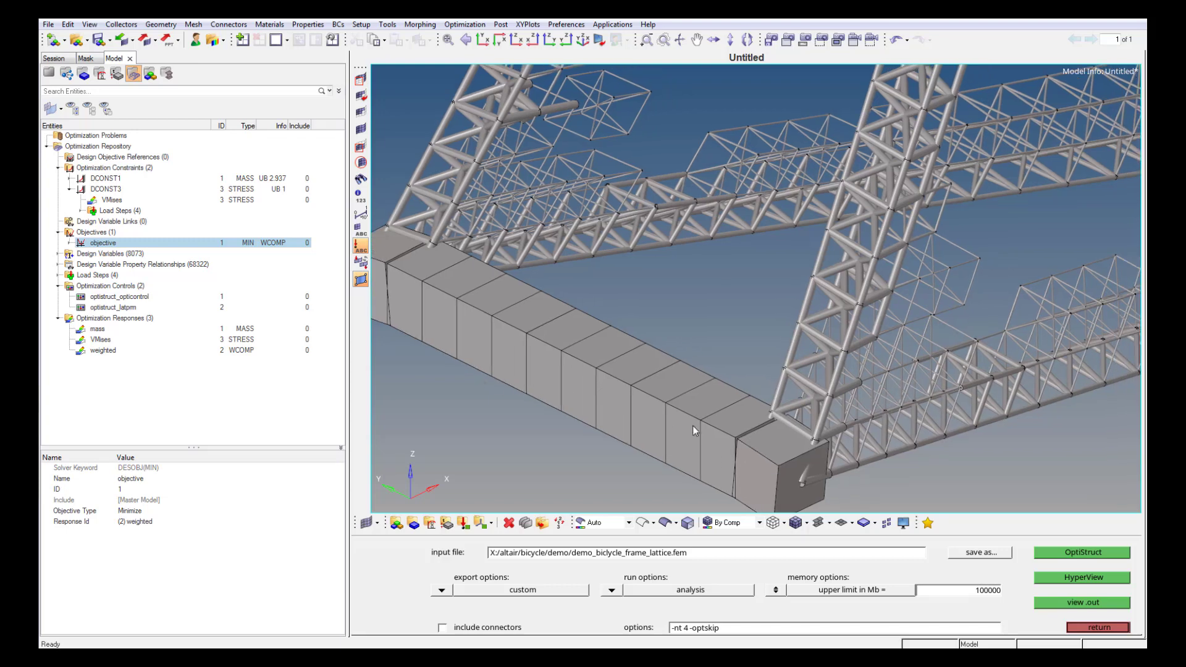
left_click_drag(769, 430, 792, 425, "ctrl")
right_click_drag(735, 411, 446, 427, "ctrl")
key("f")
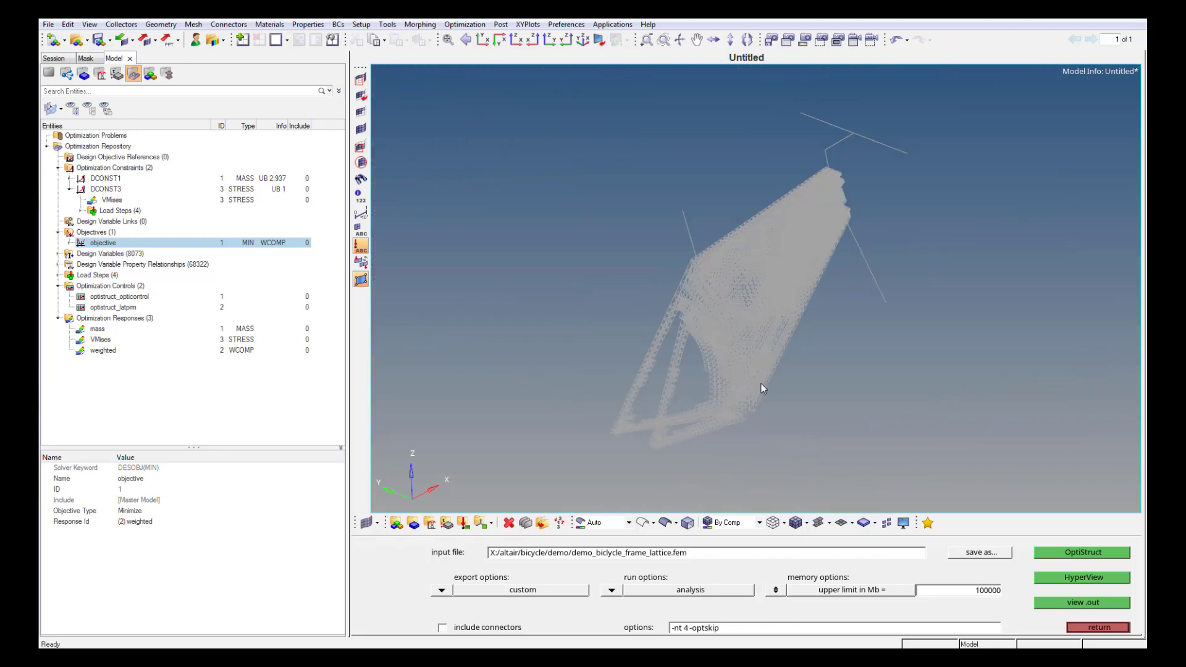
scroll(727, 417, "up", 5)
scroll(758, 421, "down", 6)
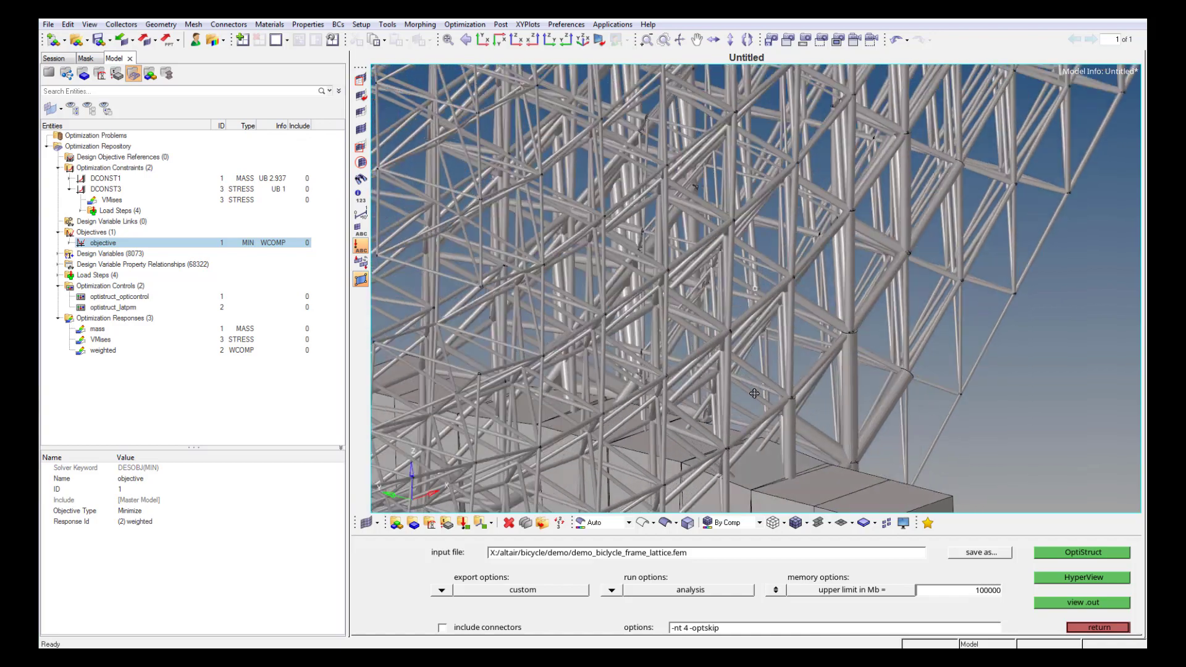
left_click_drag(784, 287, 683, 290, "ctrl")
middle_click(683, 290, "ctrl")
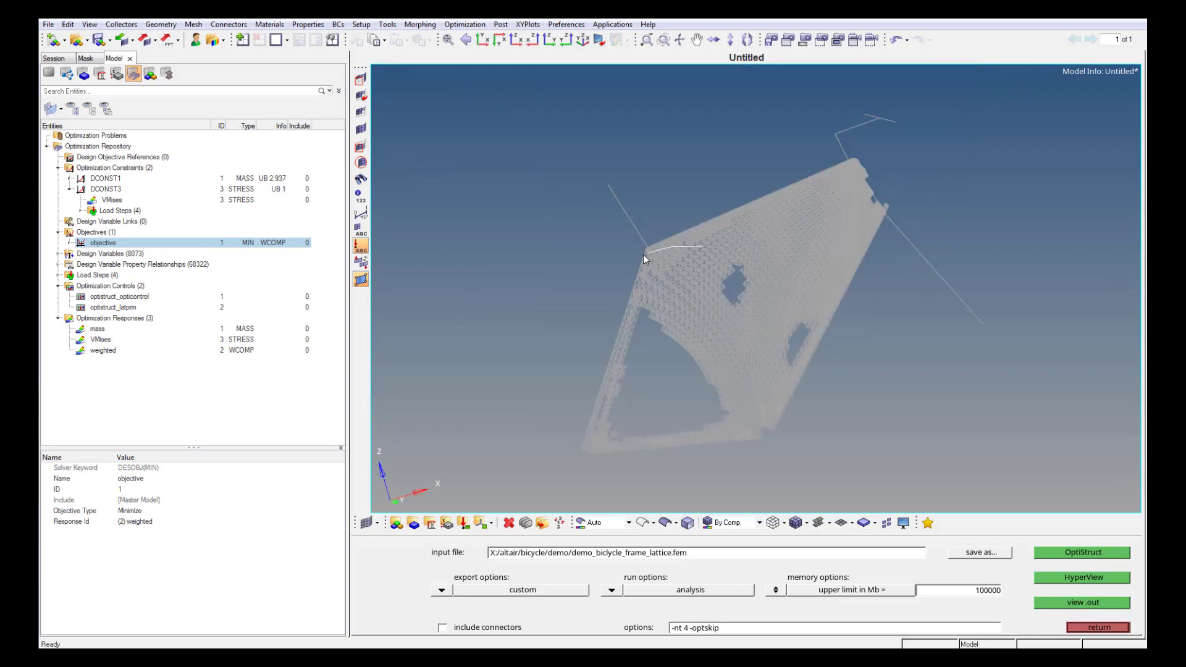
- Examine the lattice beam diameters around the top of the seat tube and the head tube area of the frame
middle_click_drag(643, 254, 640, 257, "ctrl")
right_click_drag(603, 269, 636, 285, "ctrl")
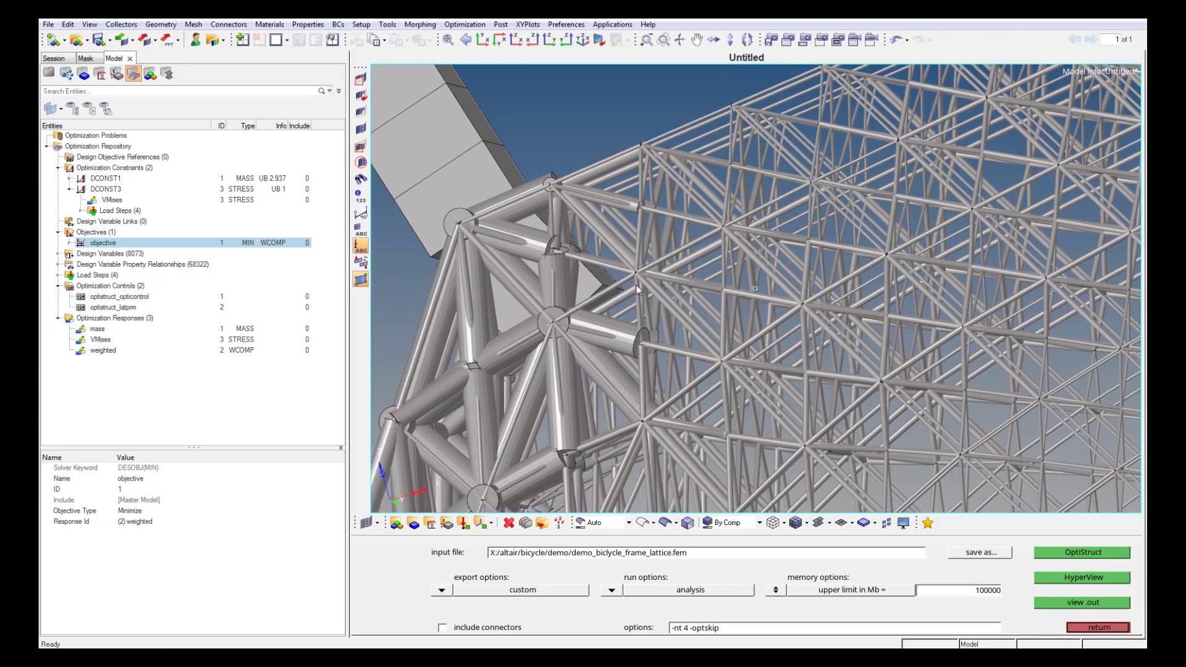
left_click_drag(638, 289, 746, 347, "ctrl")
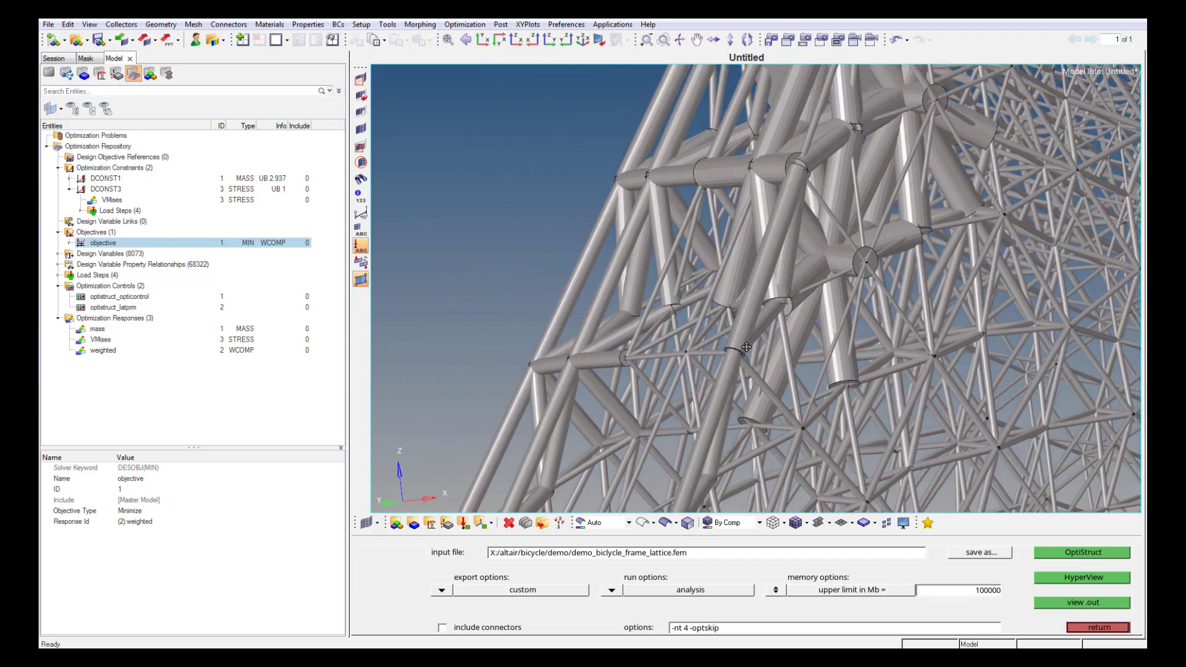
right_click_drag(746, 347, 733, 386, "ctrl")
scroll(776, 318, "up", 1, "ctrl")
scroll(776, 318, "down", 3, "ctrl")
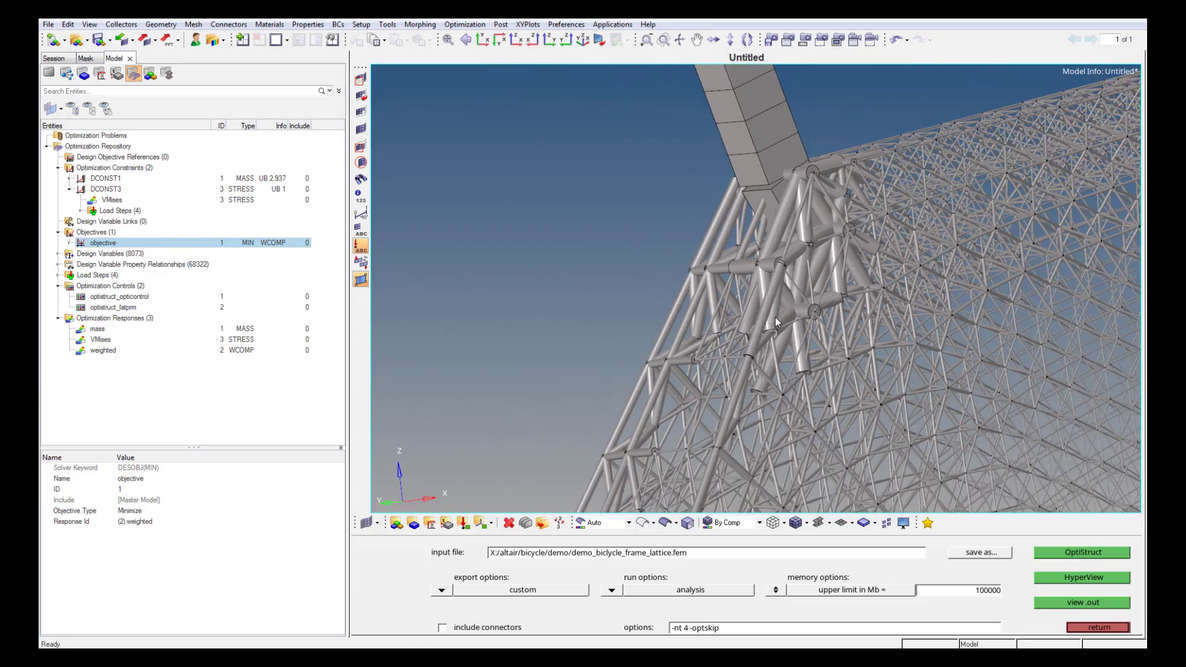
scroll(776, 319, "down", 5, "ctrl")
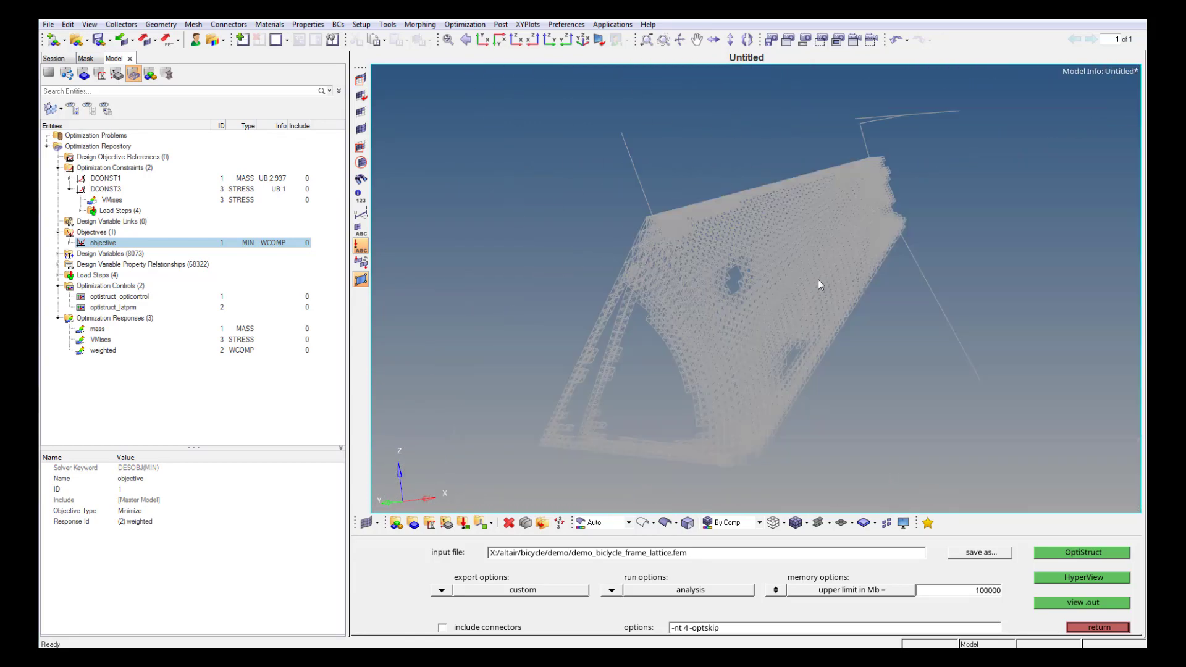
scroll(901, 227, "up", 2, "ctrl")
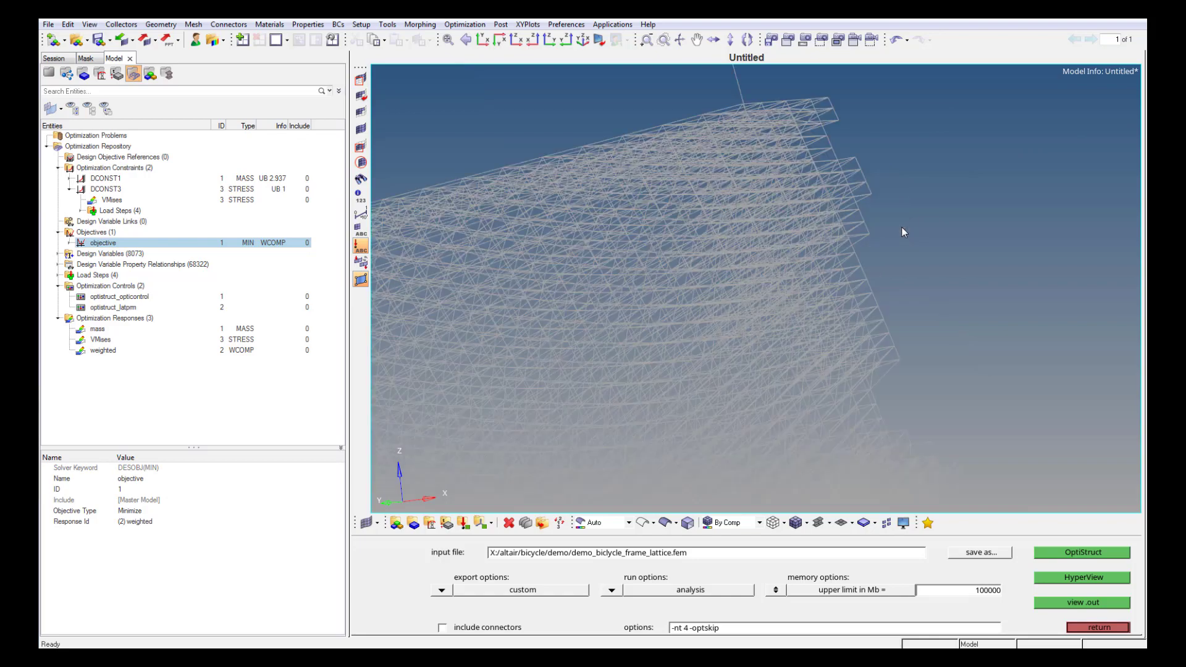
scroll(805, 193, "up", 2, "ctrl")
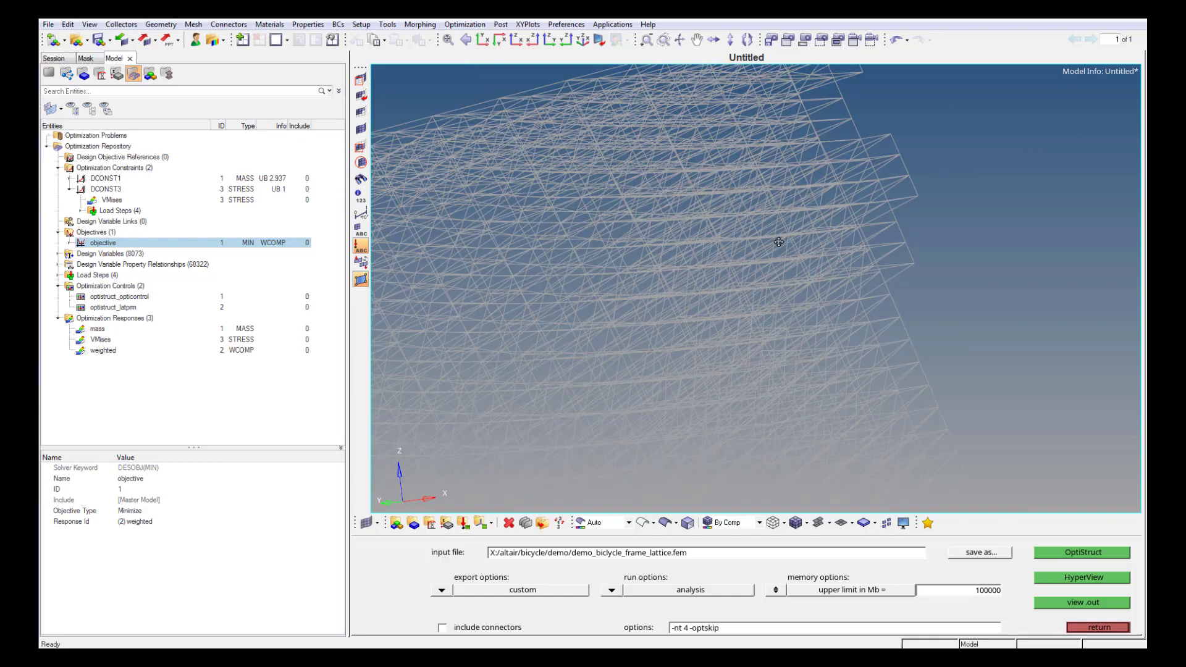
mouse_move(770, 251)
left_mouse_down("ctrl")
mouse_move(770, 303)
mouse_move(779, 267)
mouse_move(832, 338)
left_mouse_up("ctrl")
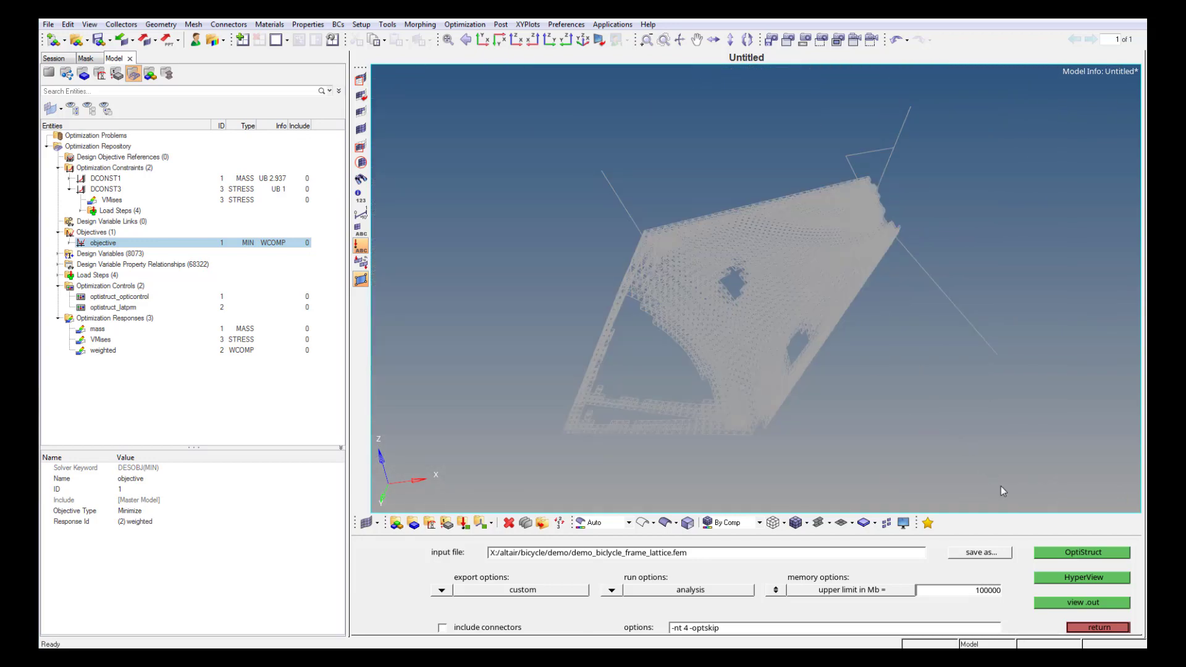
- Set the OptiStruct run option to optimization and run the solver on the lattice frame's input file
key("Escape")
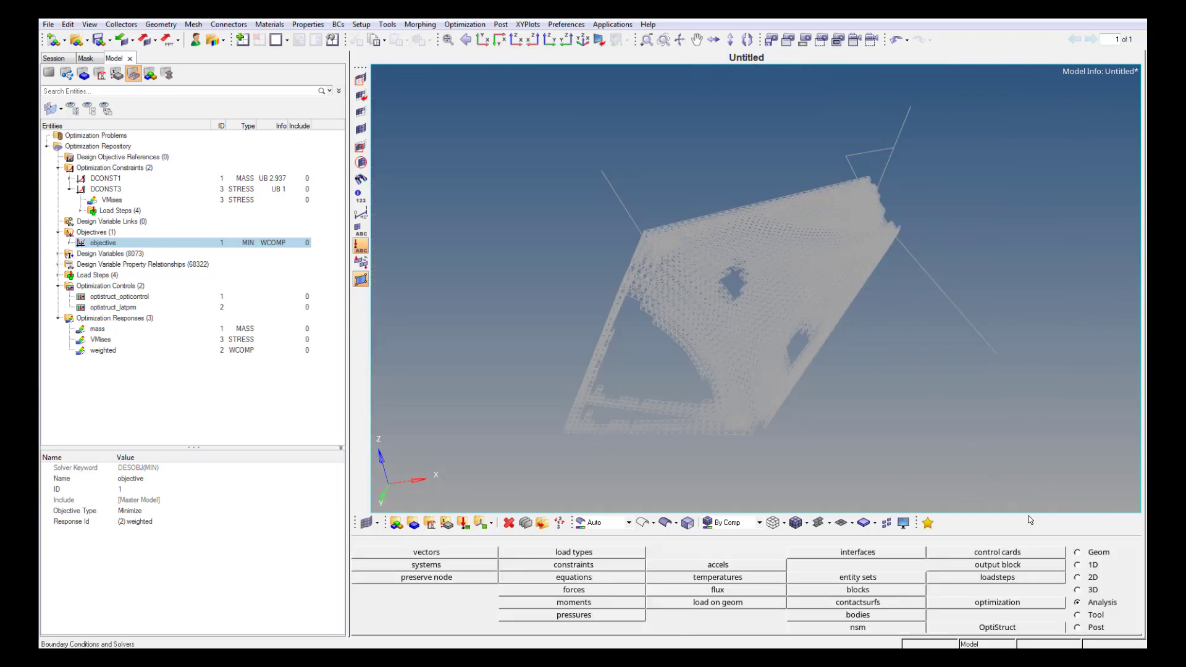
left_click(1024, 628)
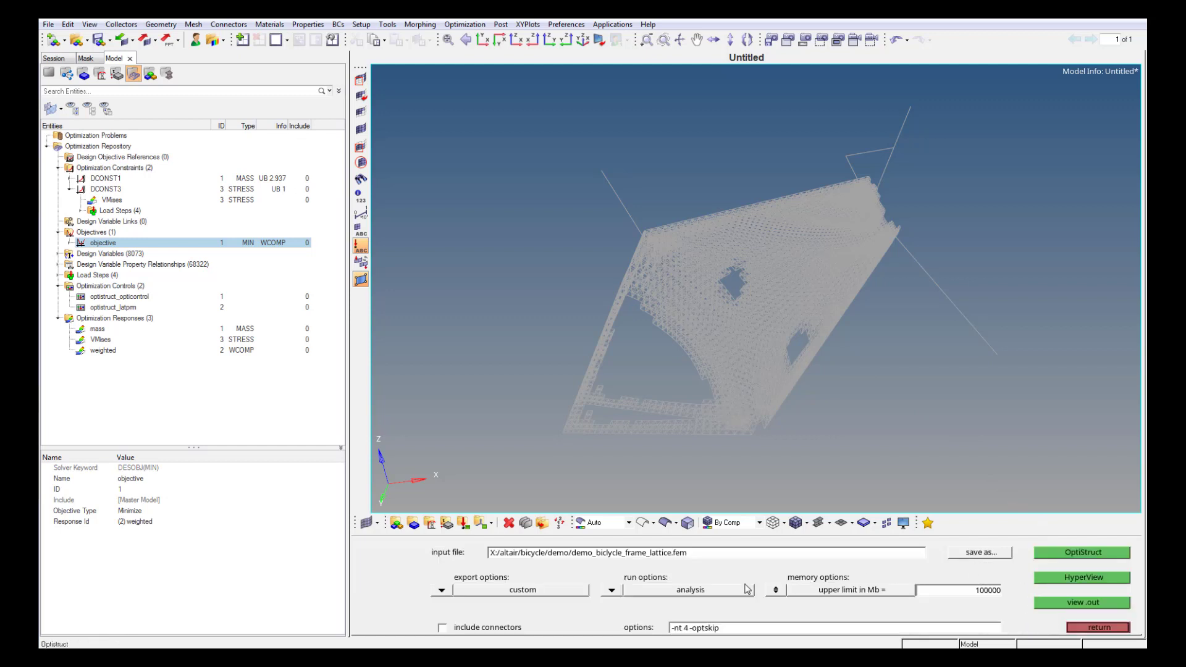
left_click(617, 590)
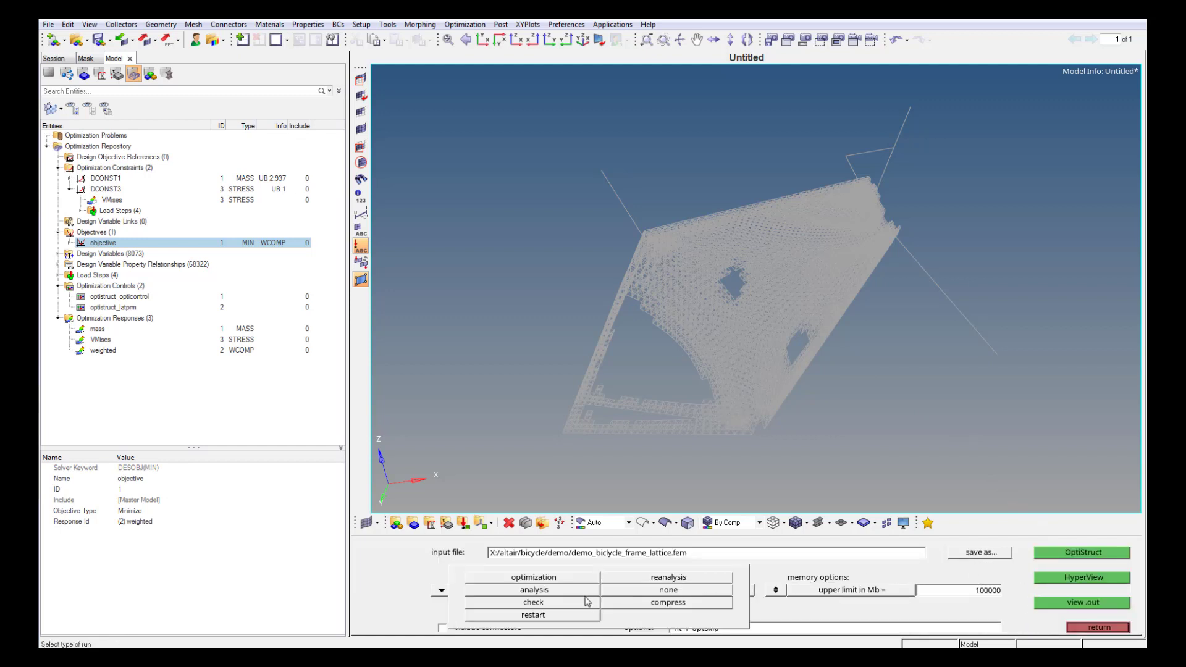
left_click(549, 578)
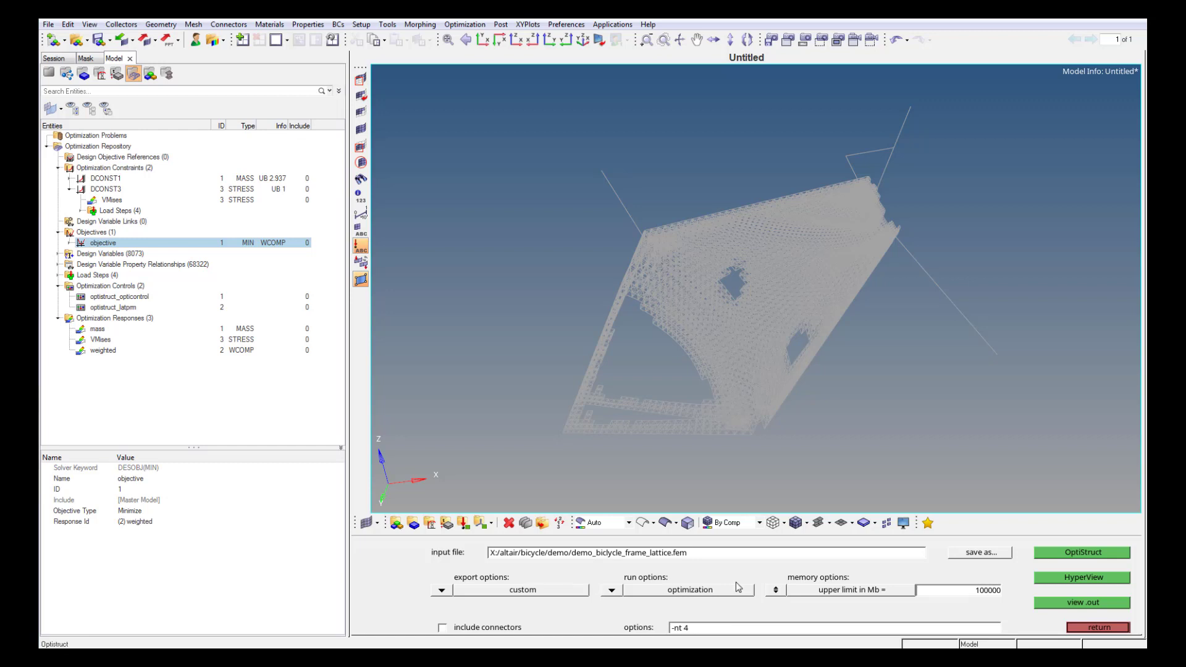
left_click(1058, 555)
key("Return")
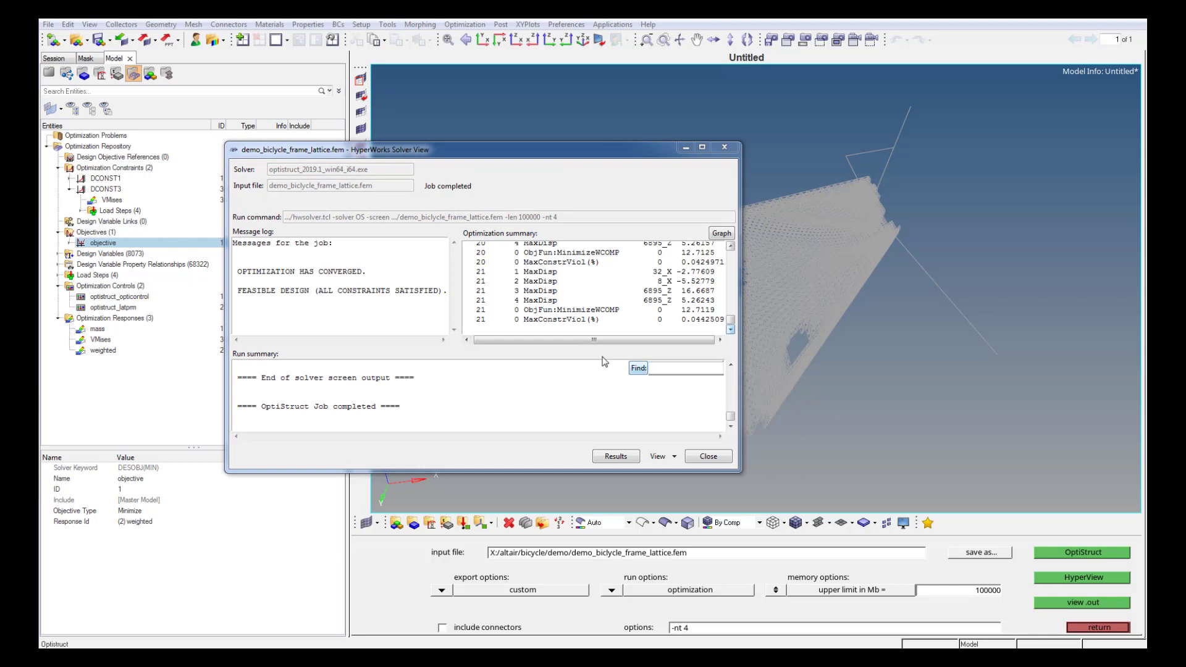
- Read the solver's message log and plot the MaxDisp convergence history for subcases 4, 3, 2 and 1
left_click_drag(233, 271, 423, 297)
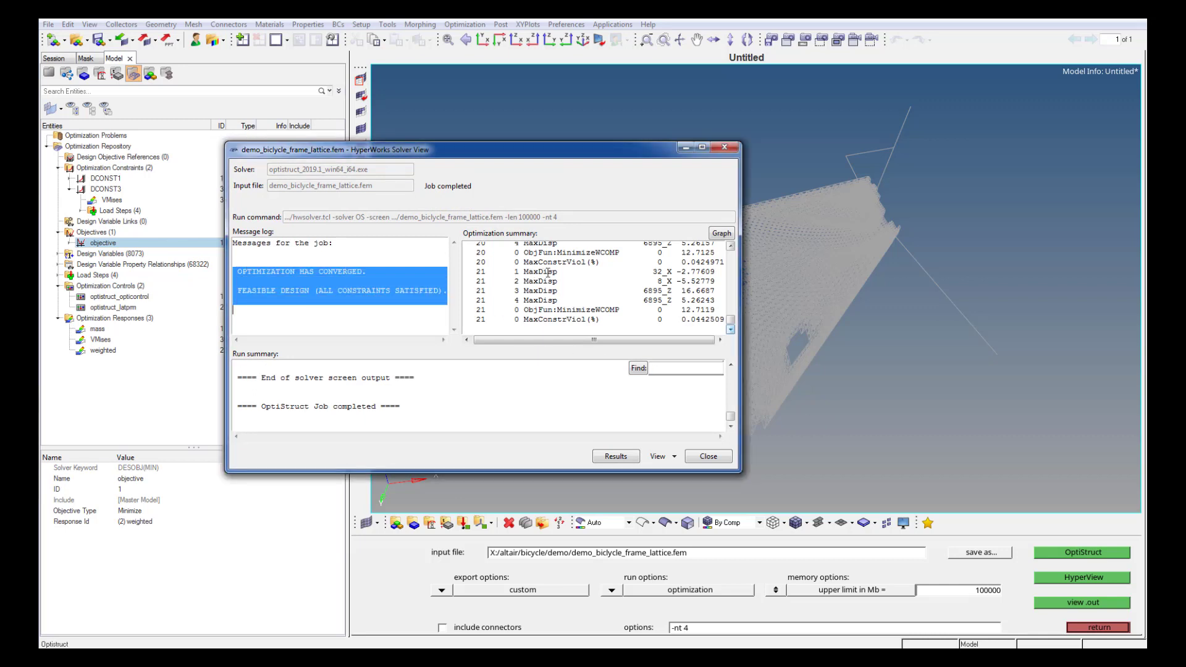
left_click(718, 234)
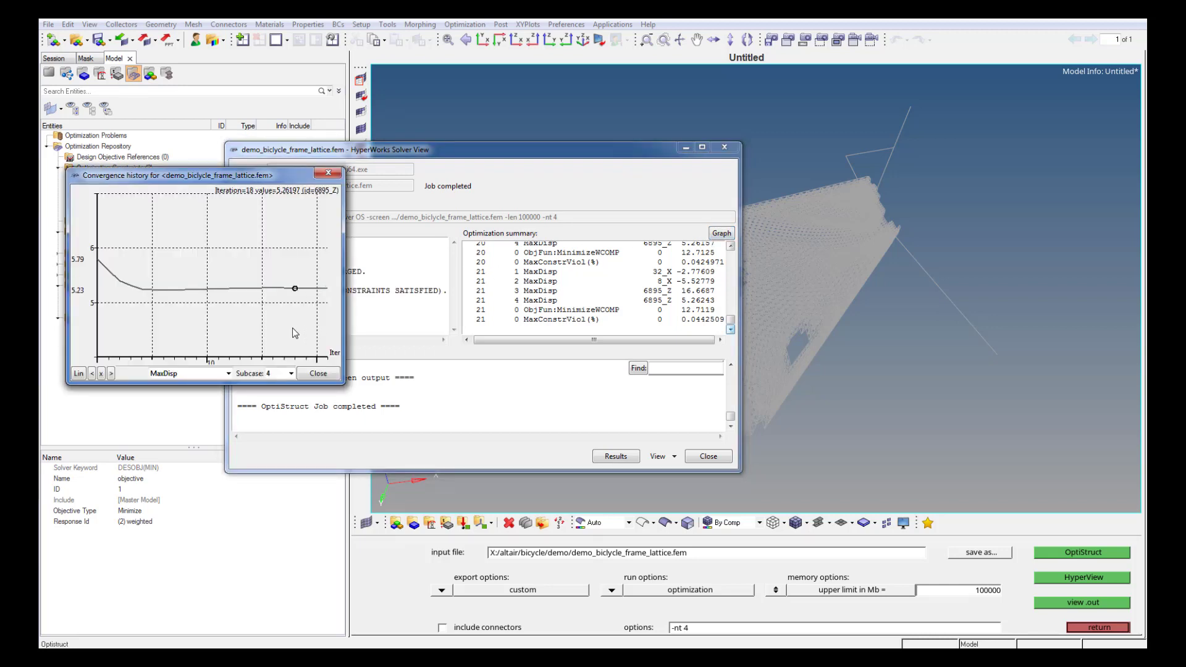
left_click(277, 373)
left_click(277, 405)
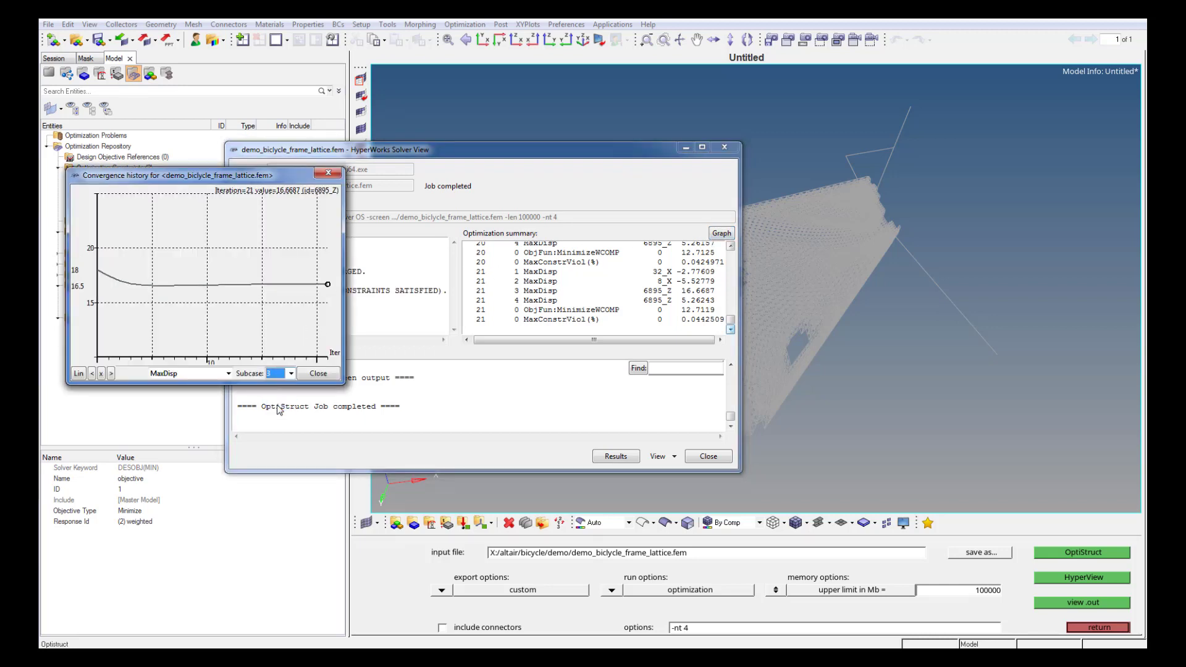
left_click(278, 373)
left_click(276, 396)
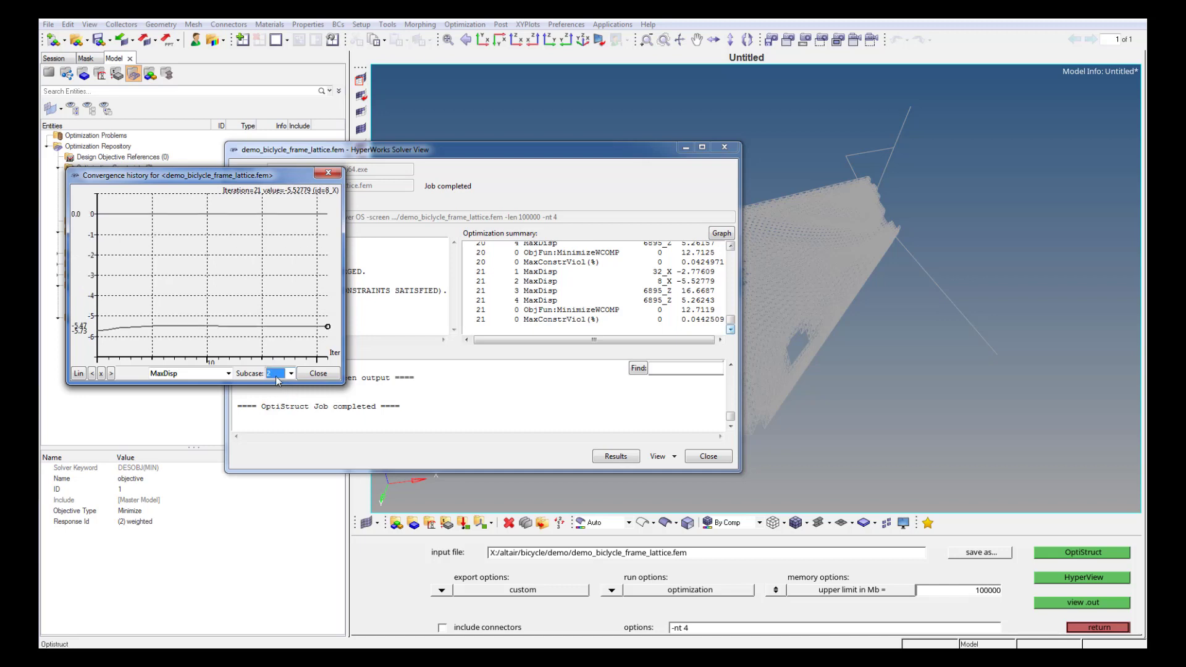
left_click(291, 373)
left_click(268, 385)
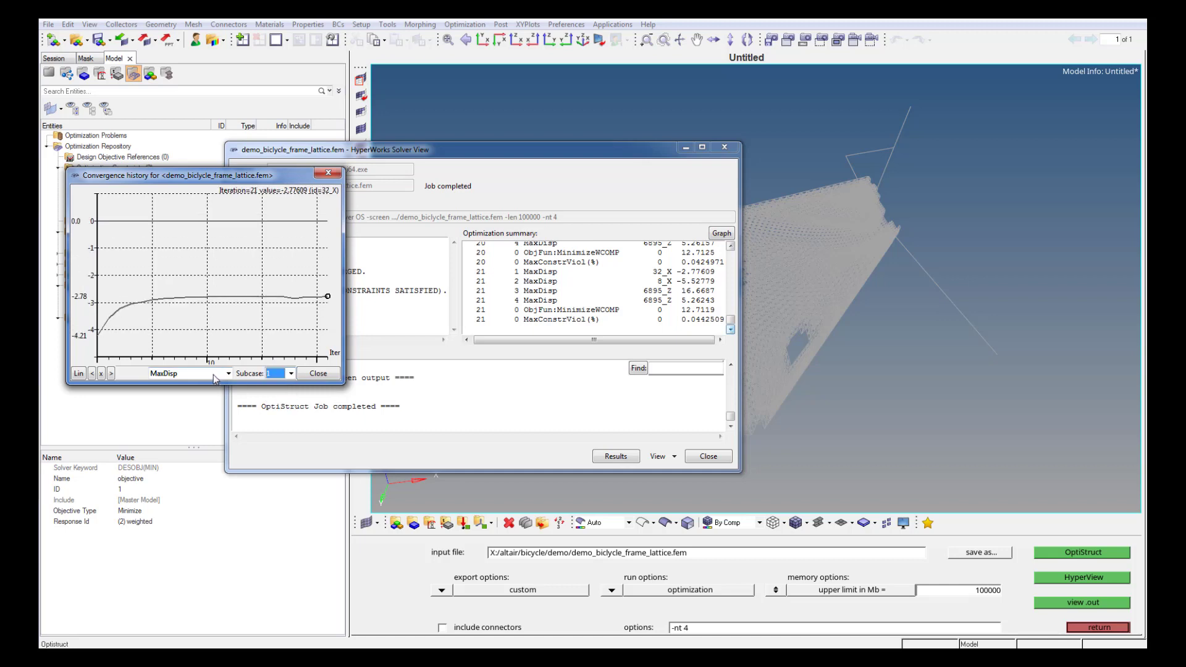
- Plot the convergence history of MaxConstrViol(%) and of the WCOMP objective function, and close the graph
left_click(220, 374)
left_click(206, 386)
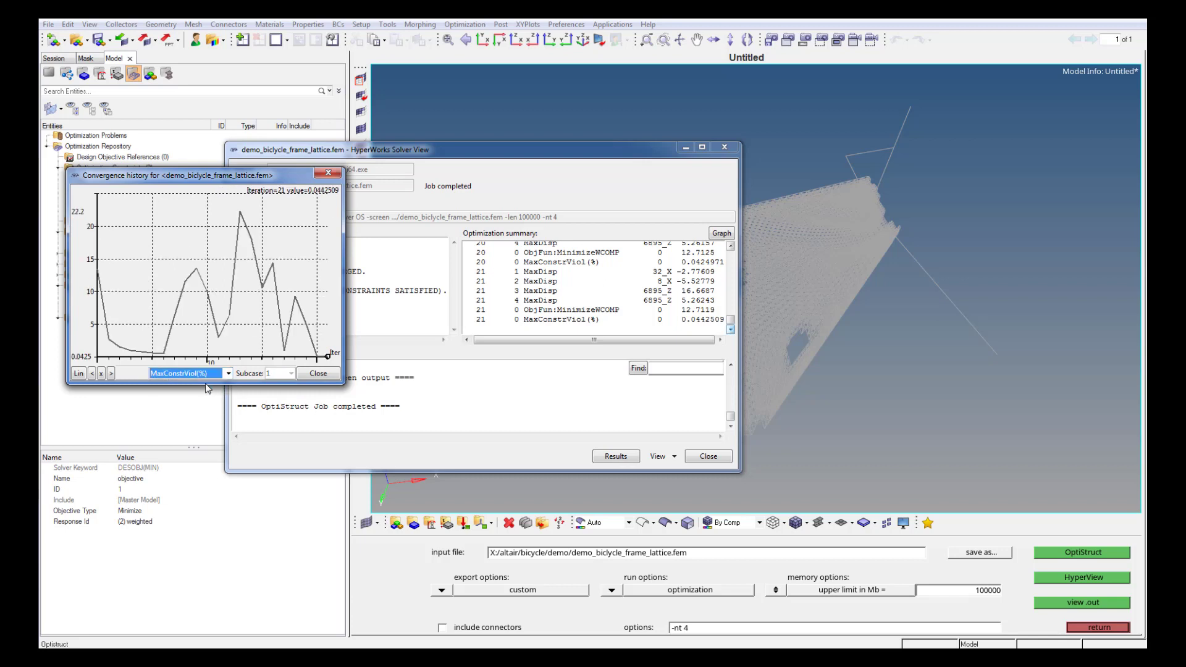
left_click(180, 374)
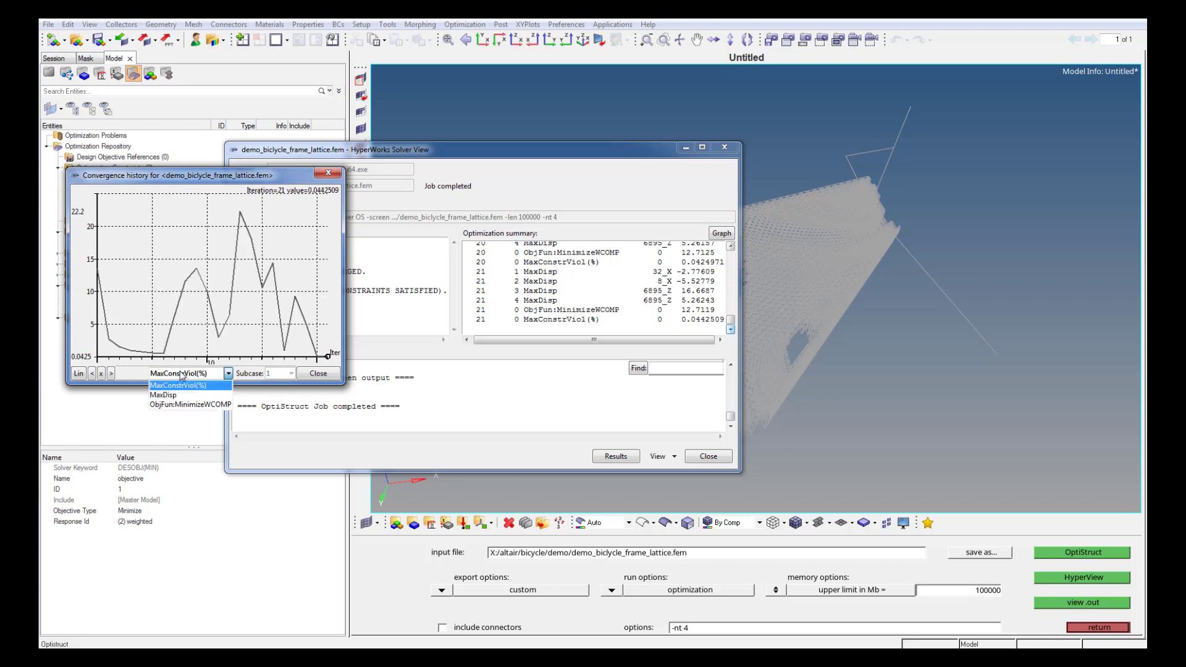
left_click(177, 405)
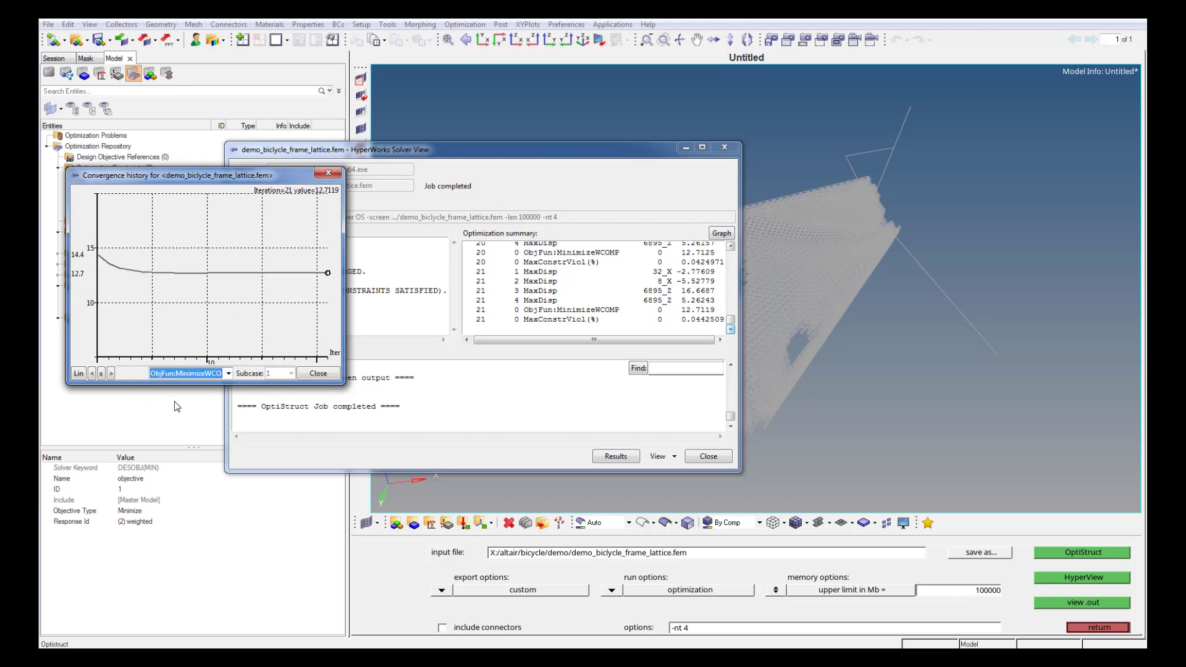
left_click(326, 174)
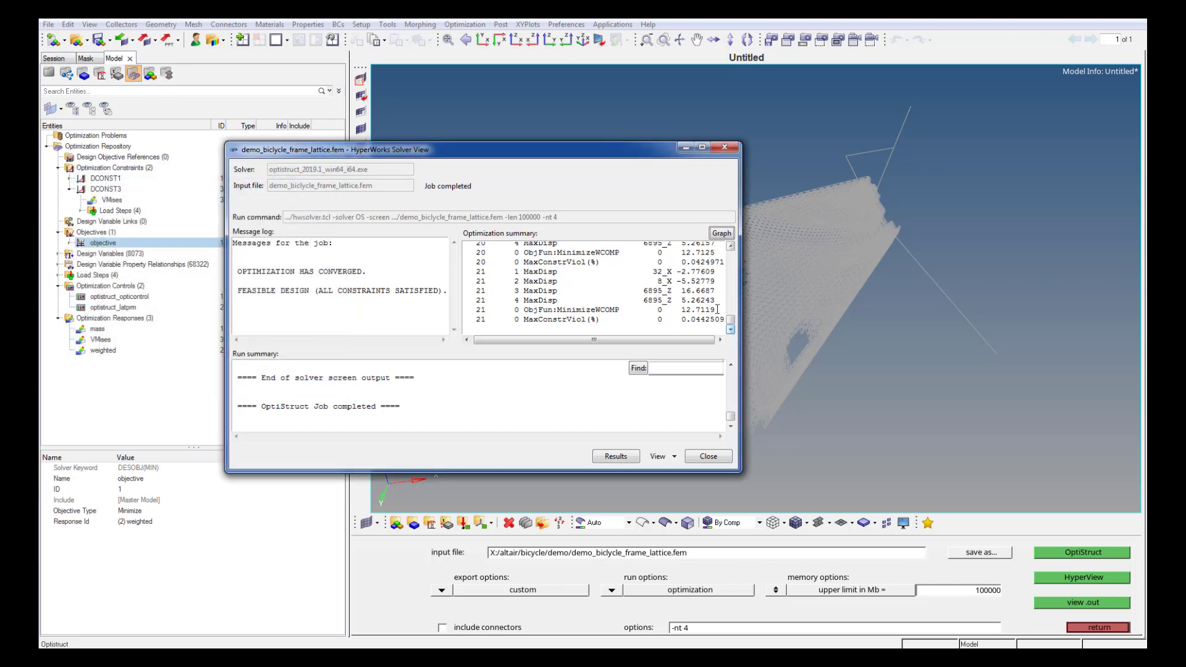
- Compare the final displacements and objective of the lattice optimization with those of the earlier demo_biclycle_frame.fem run, and return to the model
left_click_drag(717, 309, 649, 271)
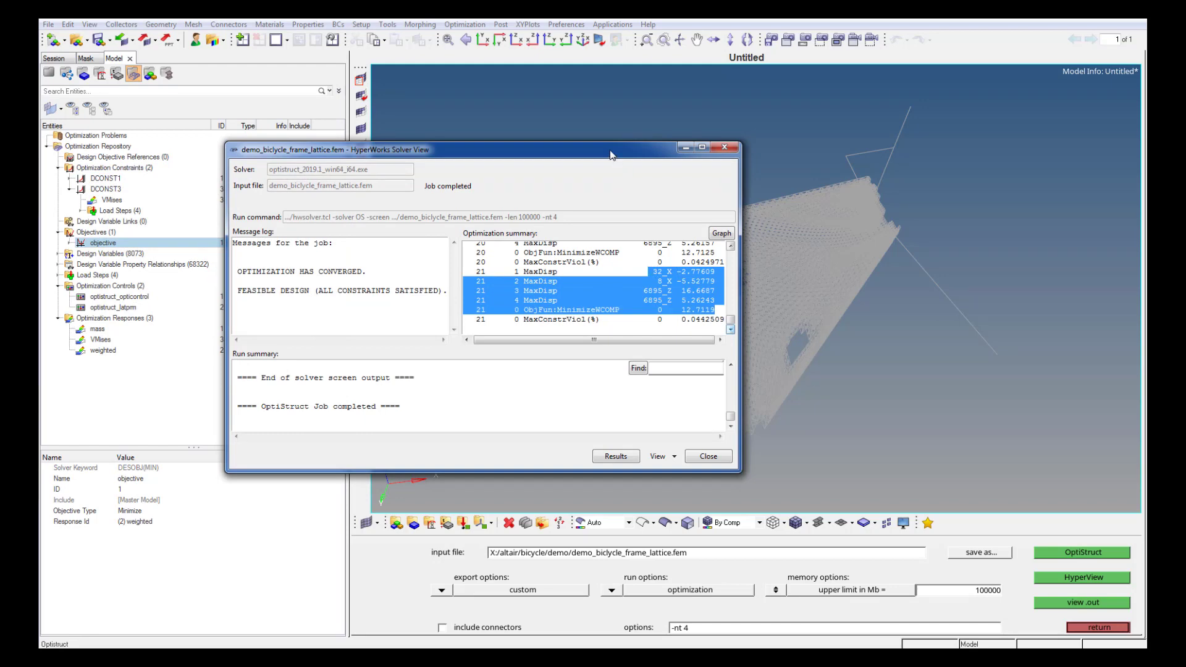
left_click_drag(610, 154, 827, 97)
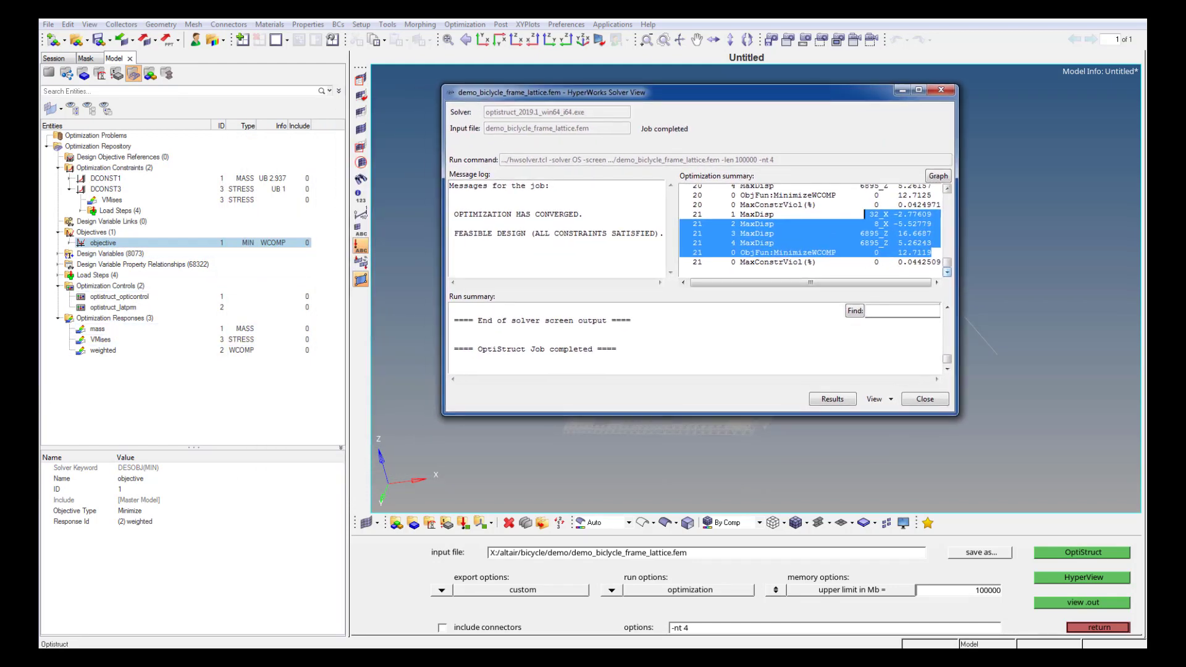
left_click(22, 428)
left_click(68, 338)
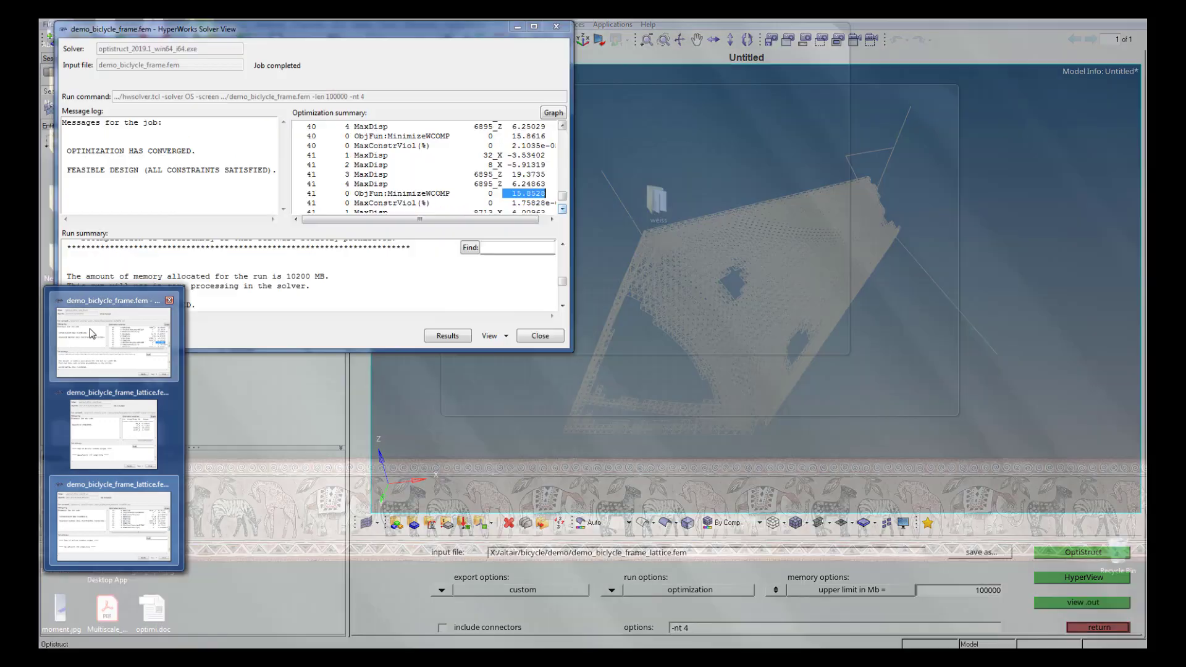
left_click_drag(670, 97, 822, 60)
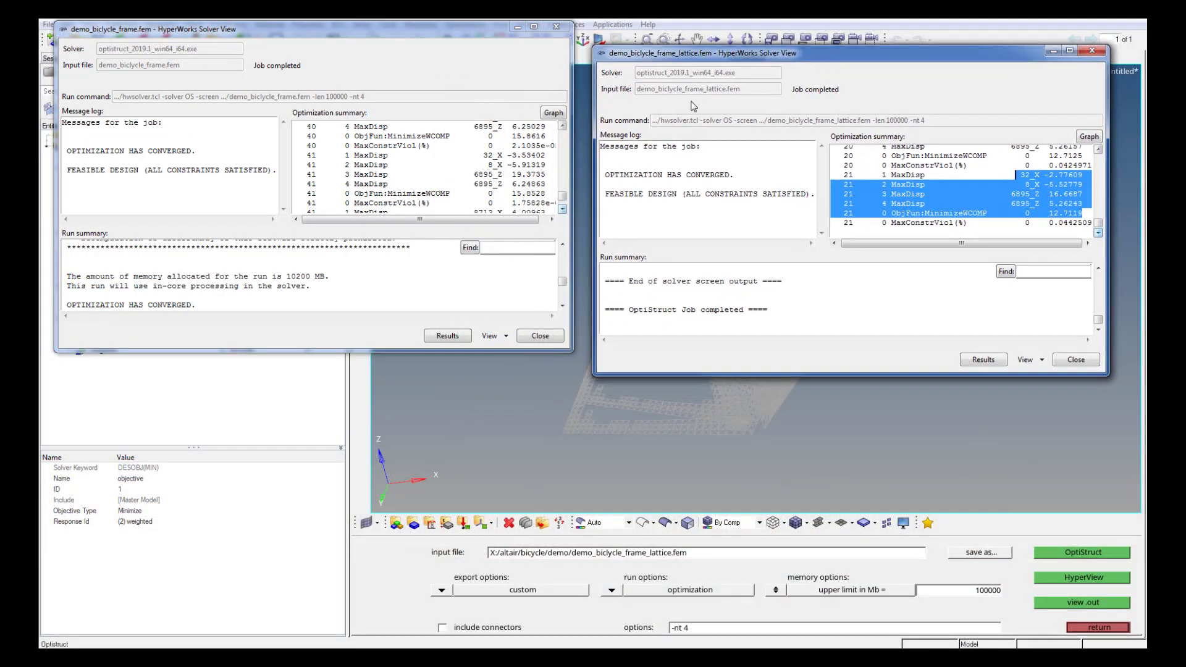
left_click_drag(547, 193, 479, 156)
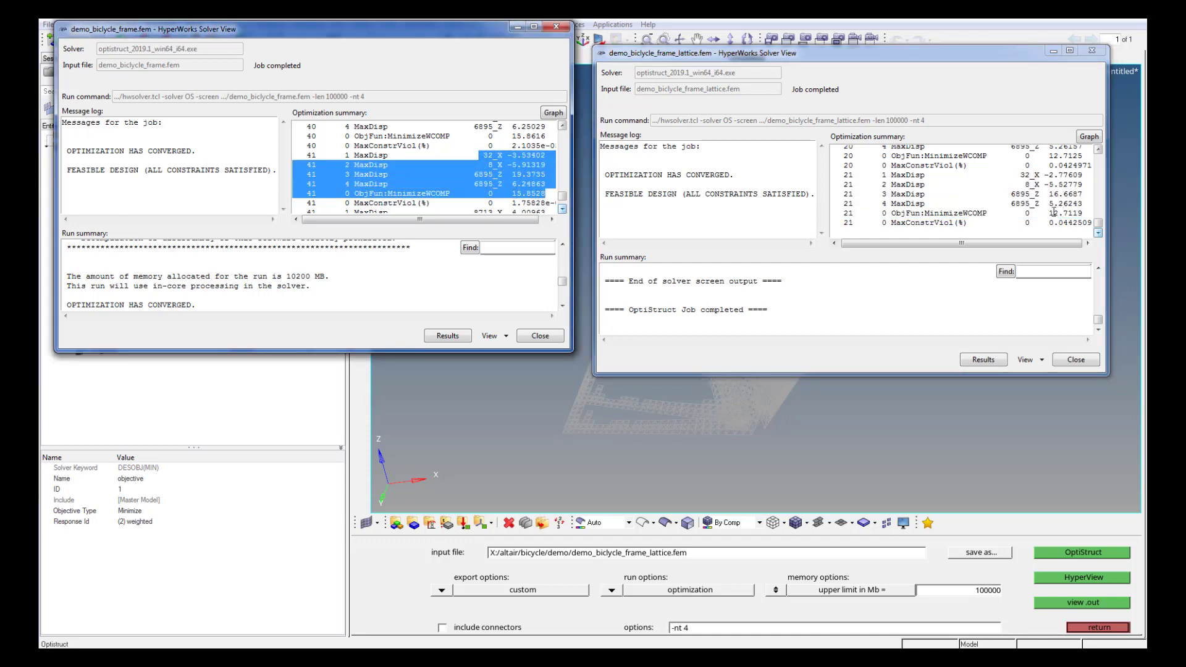
left_click_drag(1081, 214, 1019, 175)
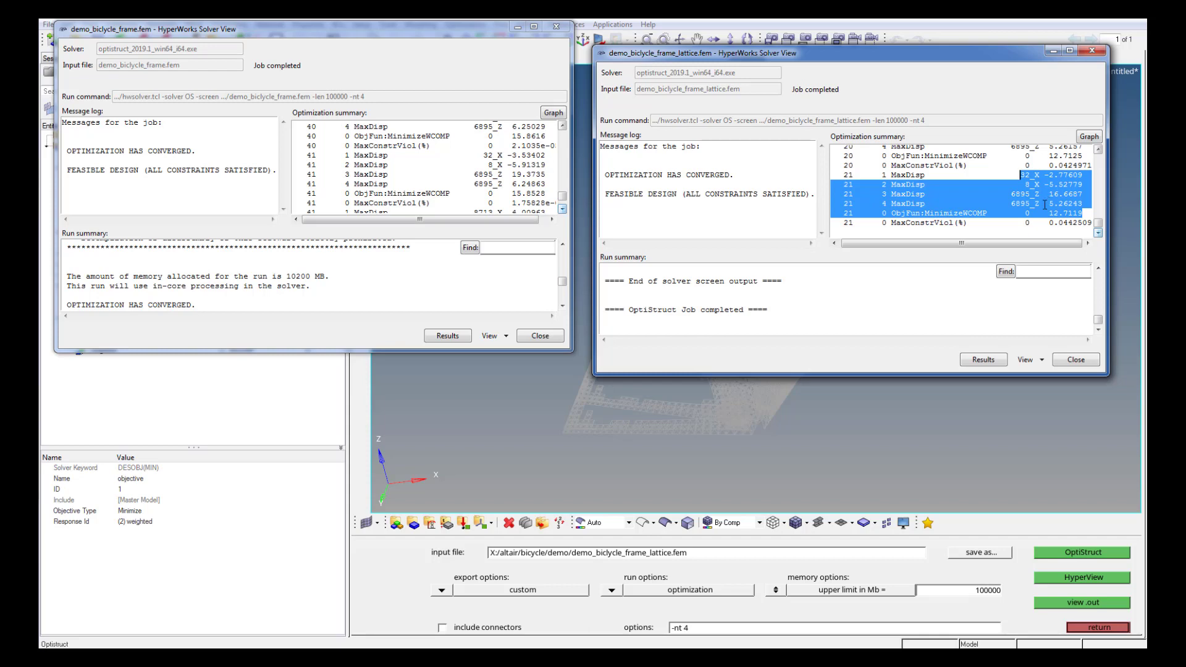
left_click(918, 393)
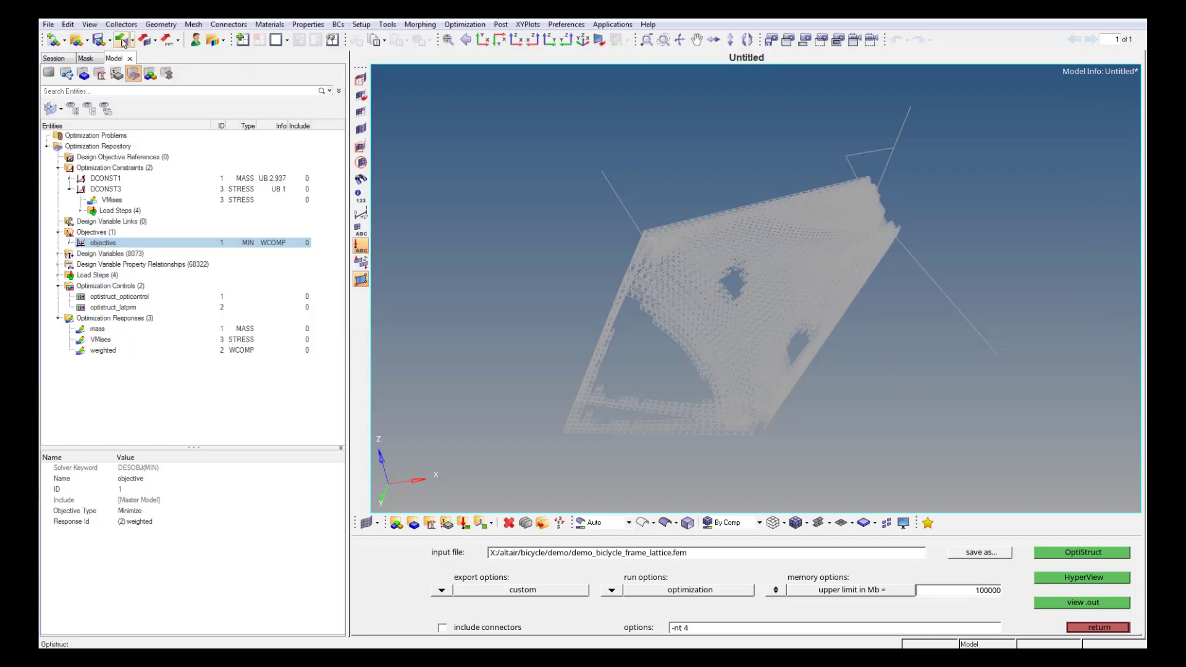
- Start a new model, discarding the current data, and import the OptiStruct solver deck demo_biclycle_frame_lattice_optimized.fem
left_click(51, 42)
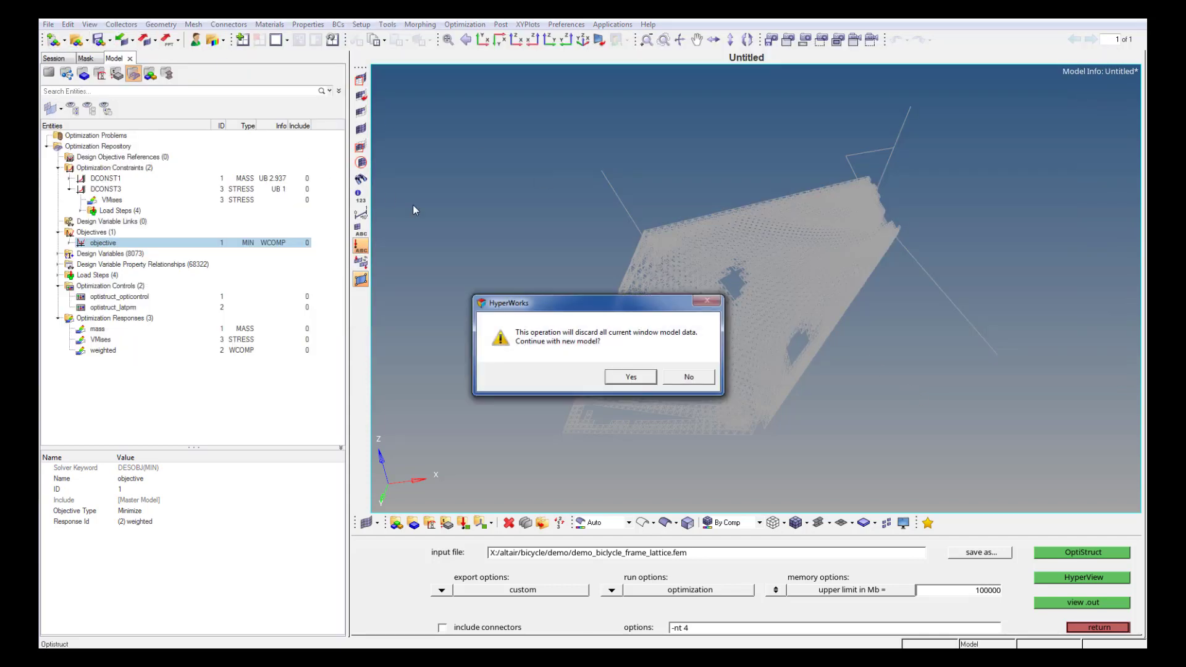
left_click(627, 376)
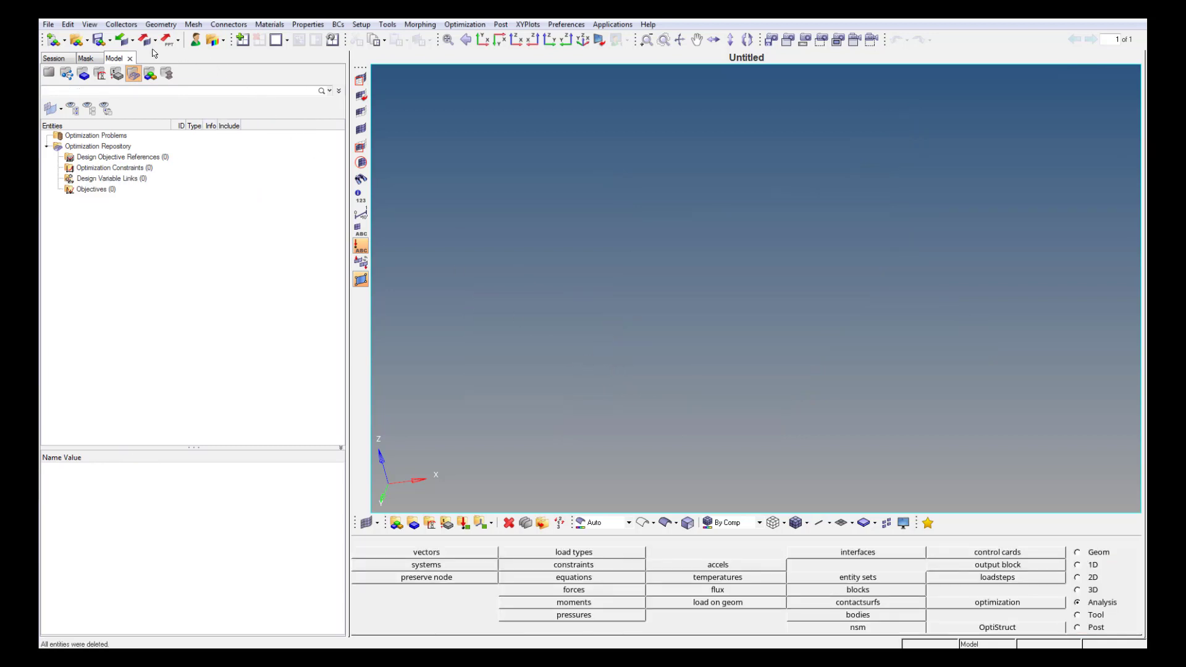
left_click(131, 40)
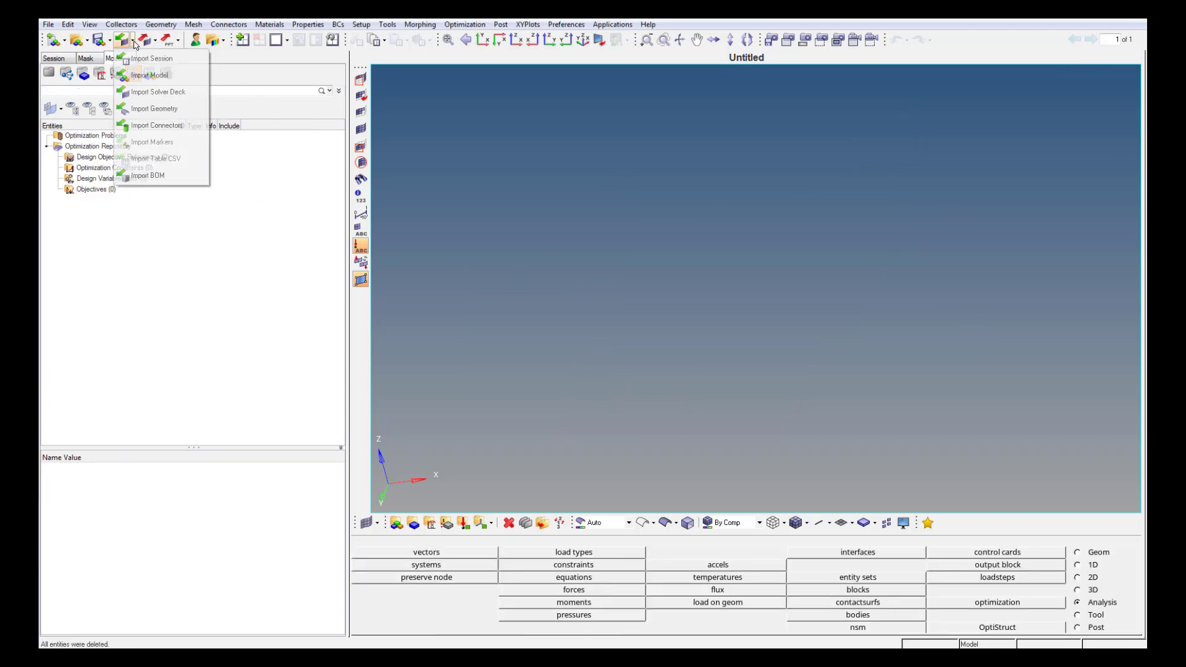
left_click(158, 92)
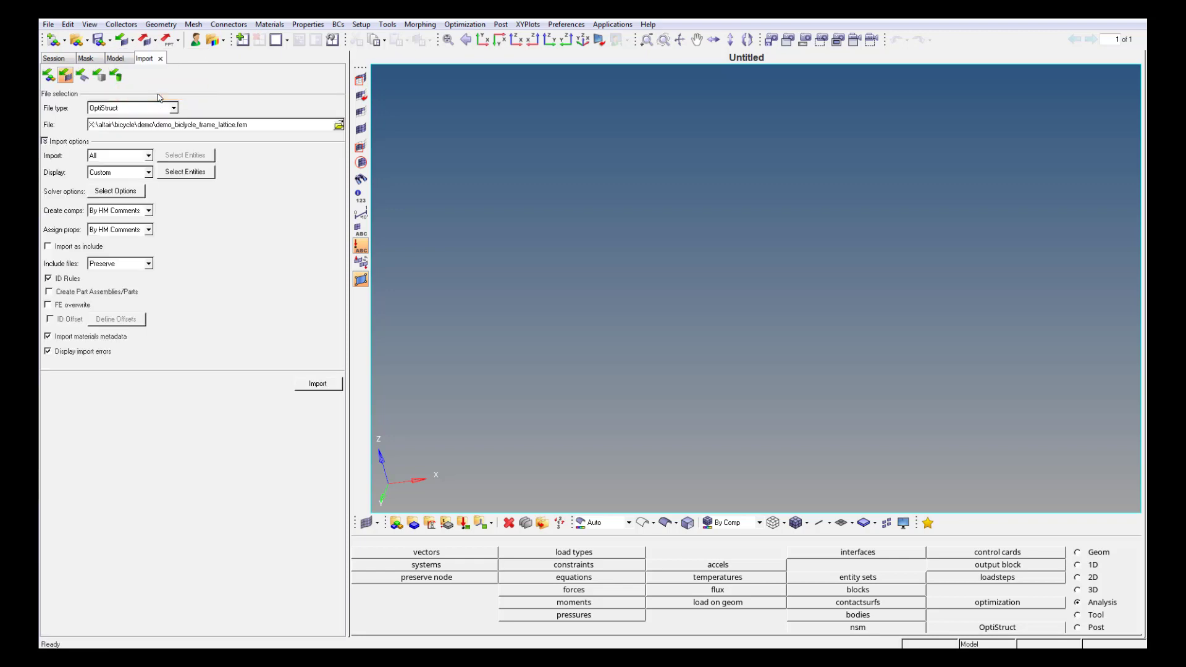
left_click(338, 126)
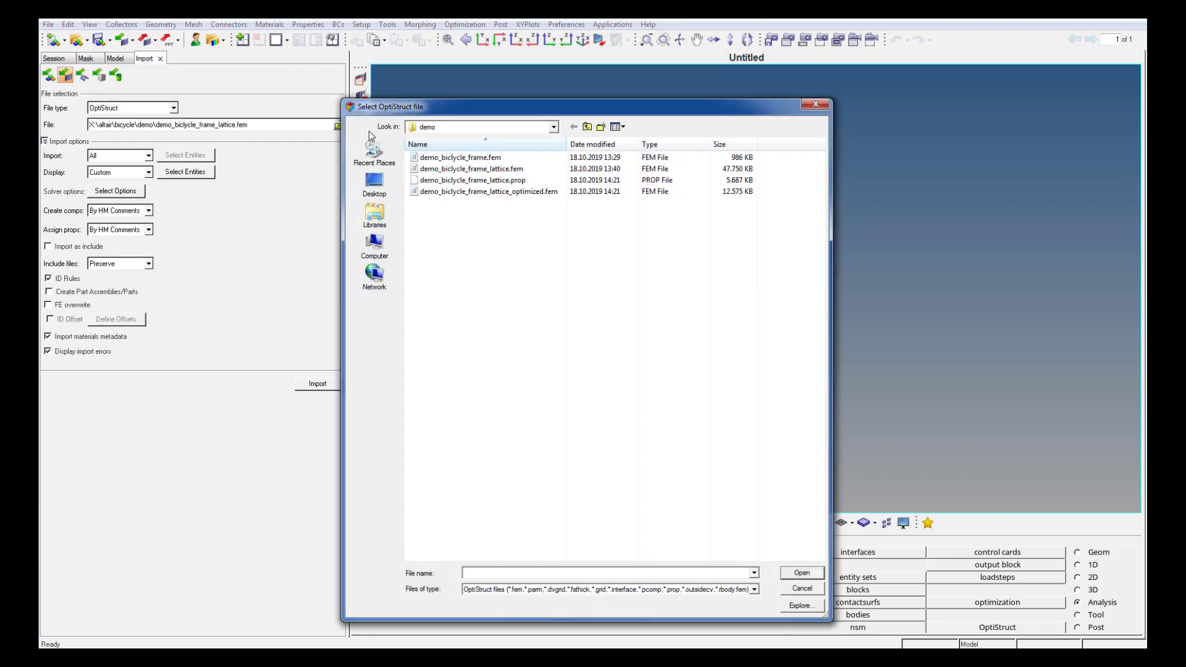
double_click(485, 192)
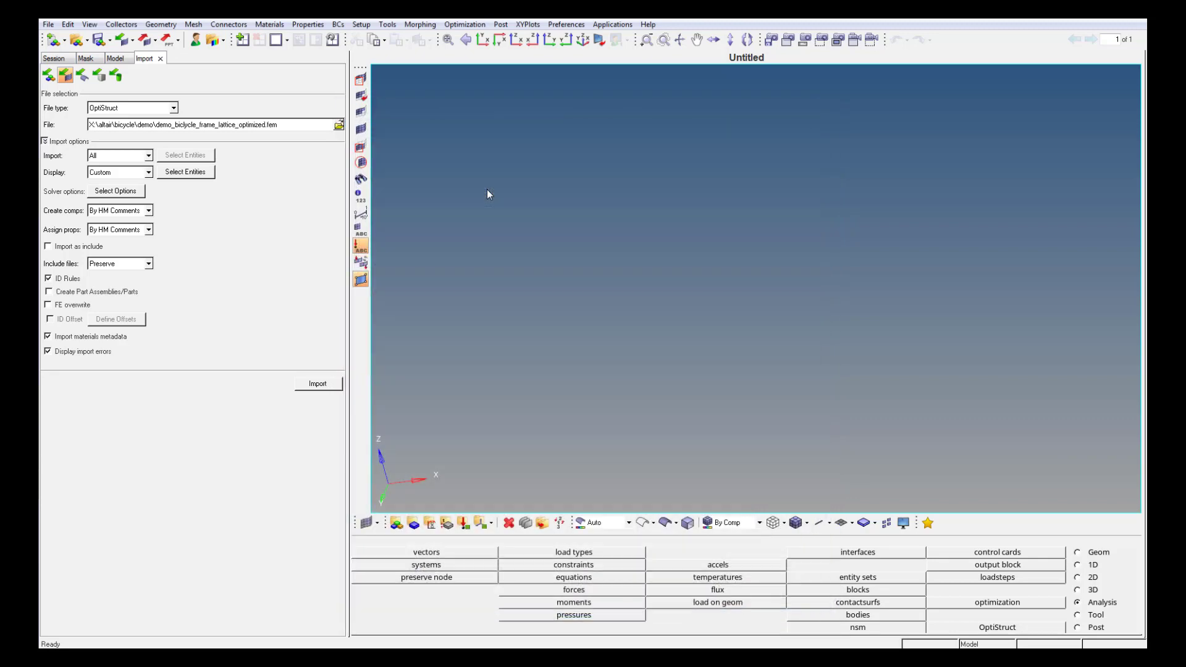
left_click(313, 385)
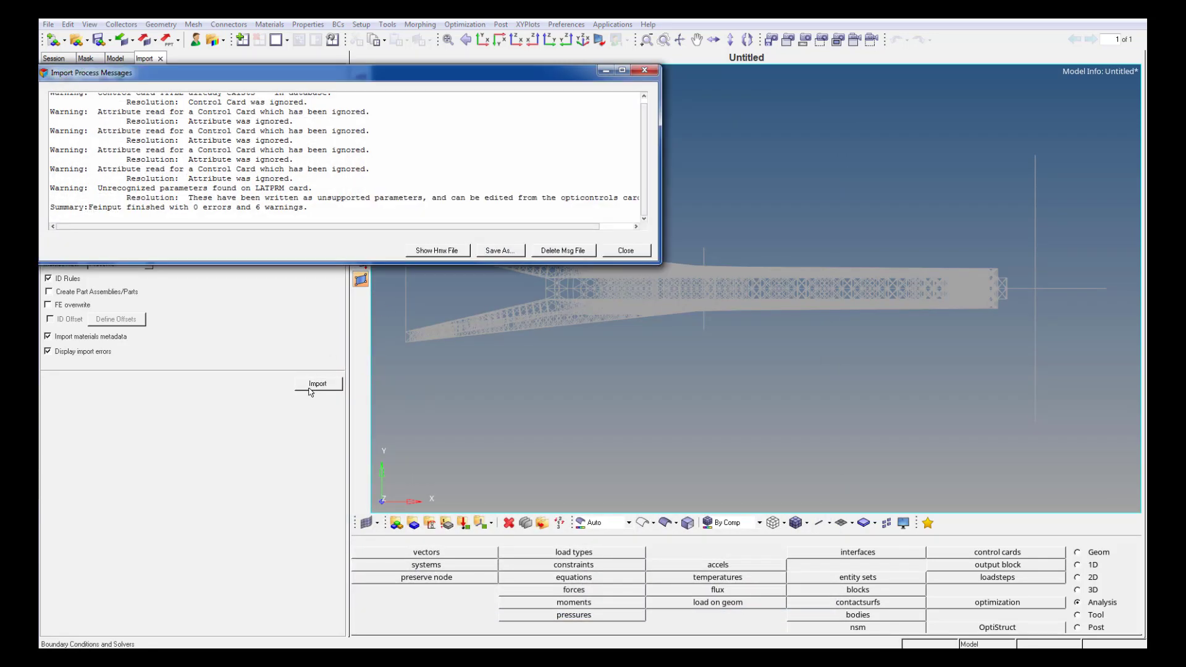
- Dismiss the import messages, show the imported lattice frame in isometric view, and close the import browser
left_click(607, 252)
left_click(599, 40)
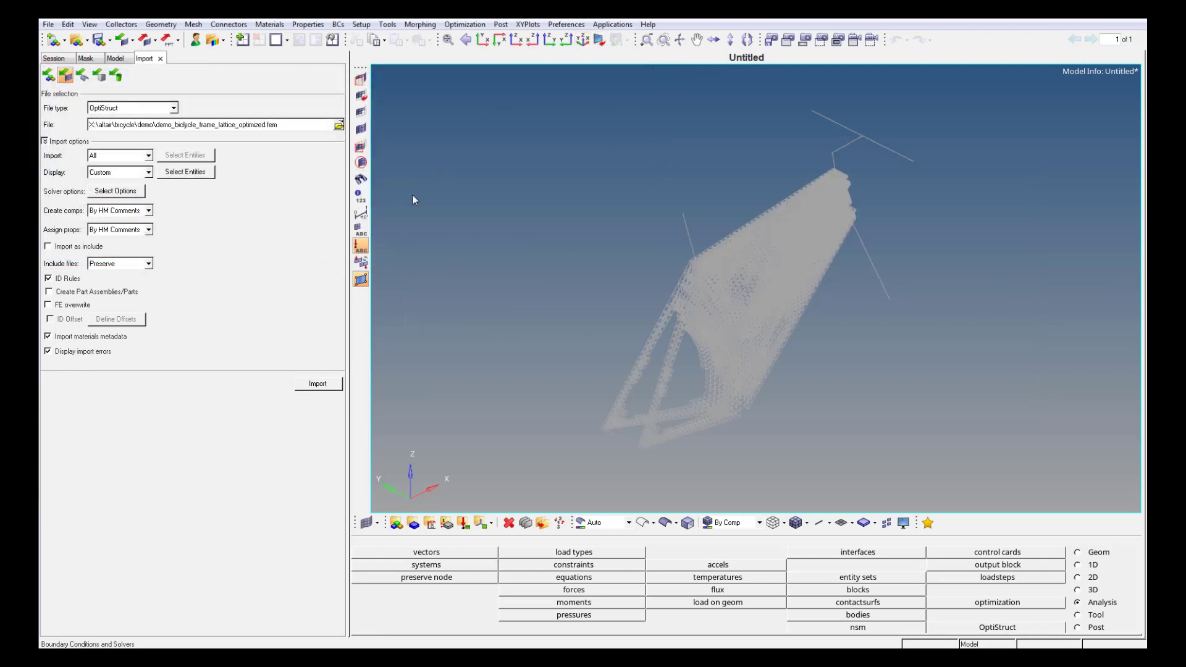
left_click(160, 58)
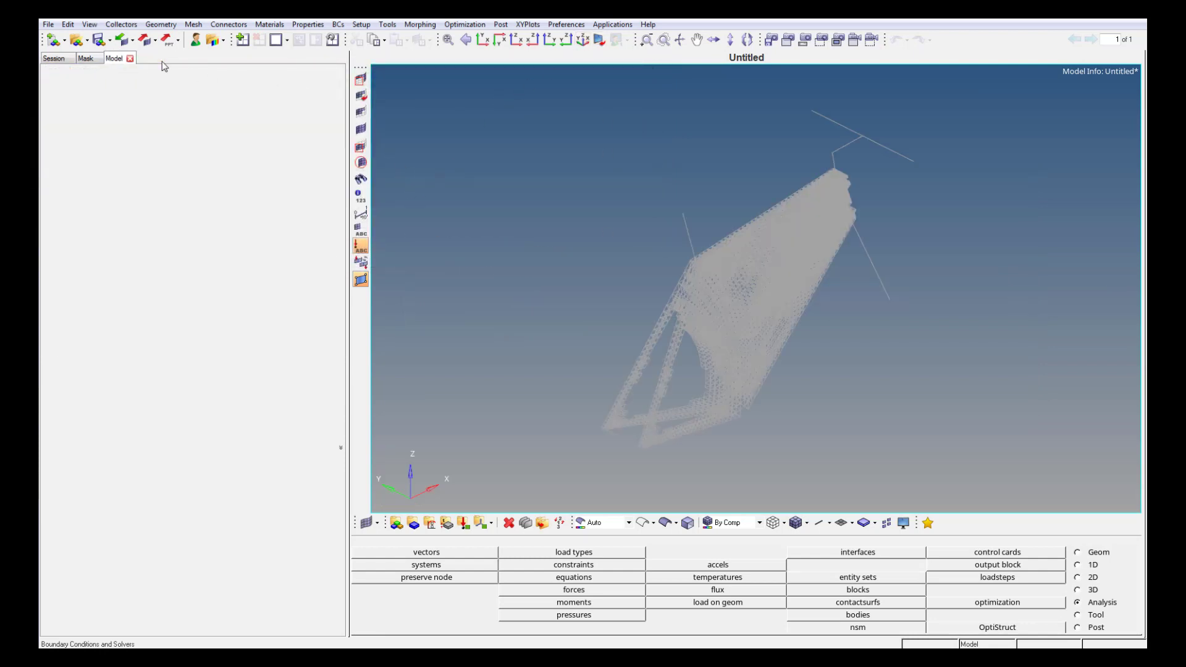
- Run OptiStruct on demo_biclycle_frame_lattice_optimized.fem with the run option set to analysis
left_click(1042, 627)
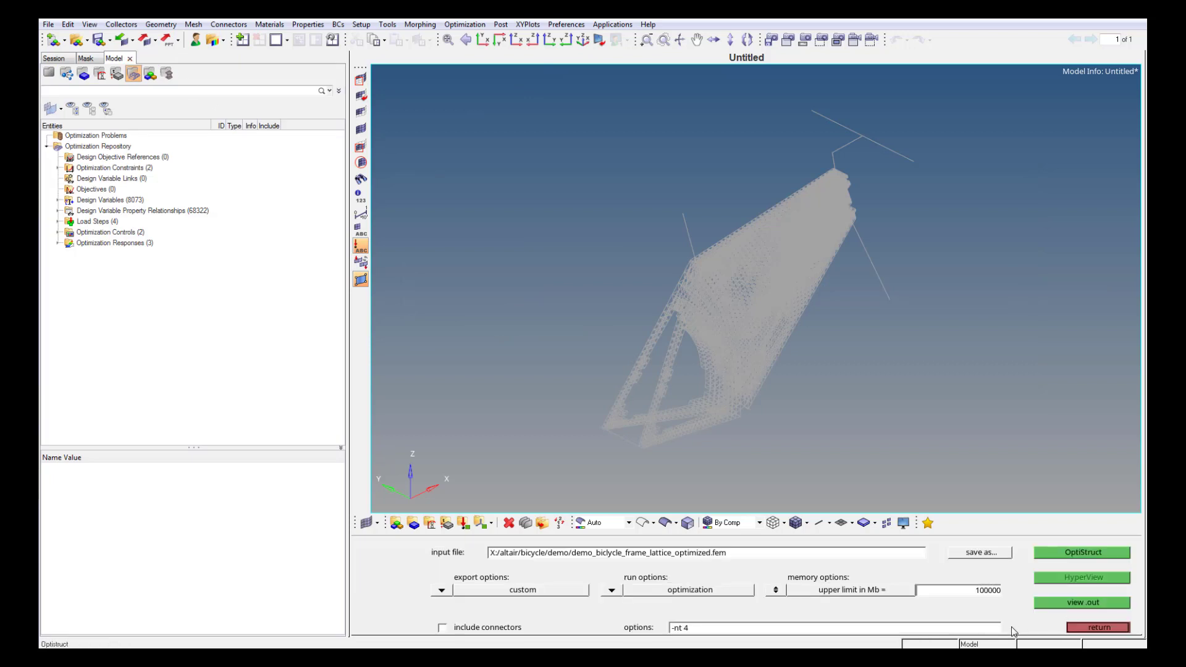
left_click(616, 590)
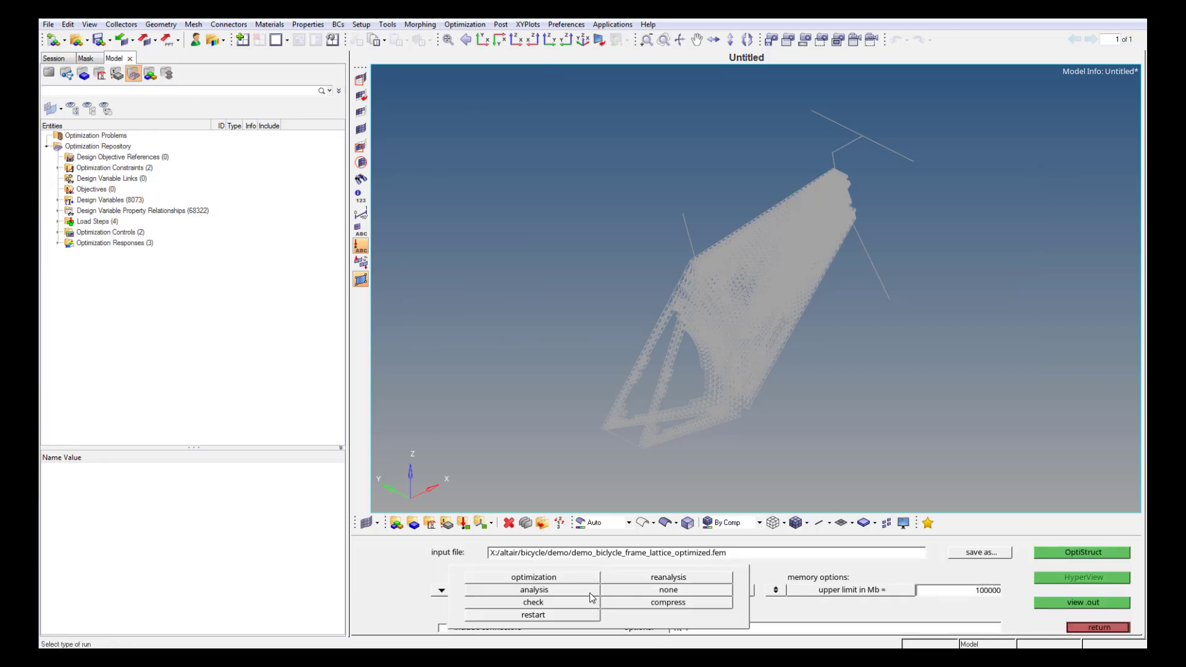
left_click(586, 595)
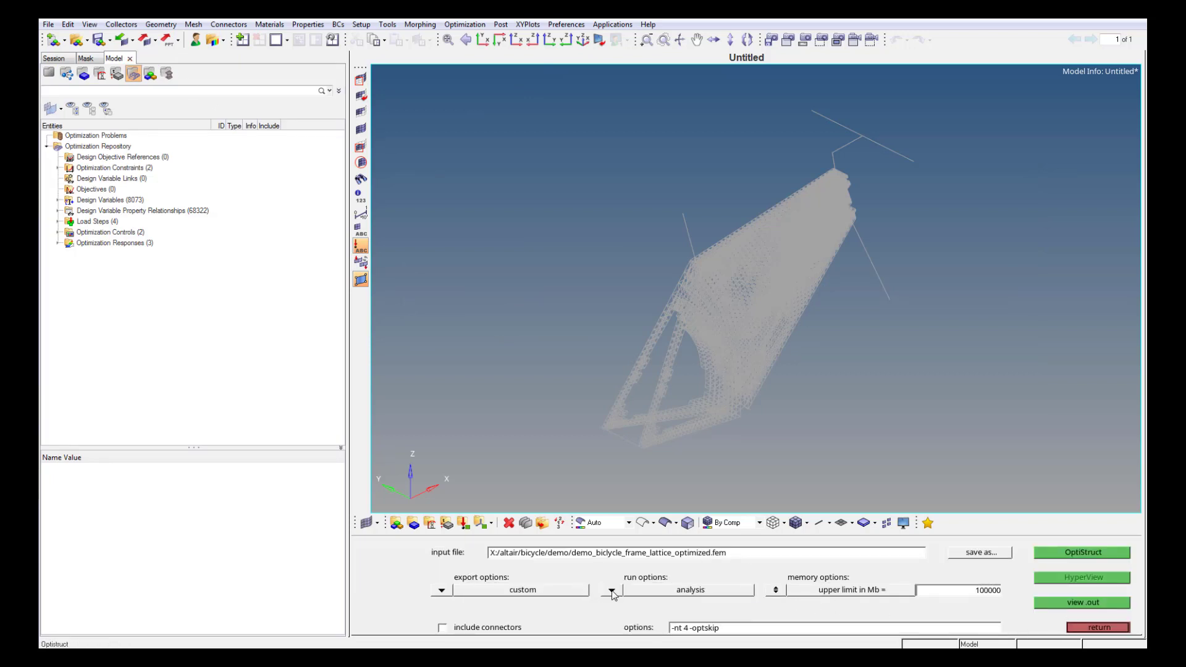
left_click(1072, 554)
left_click(733, 590)
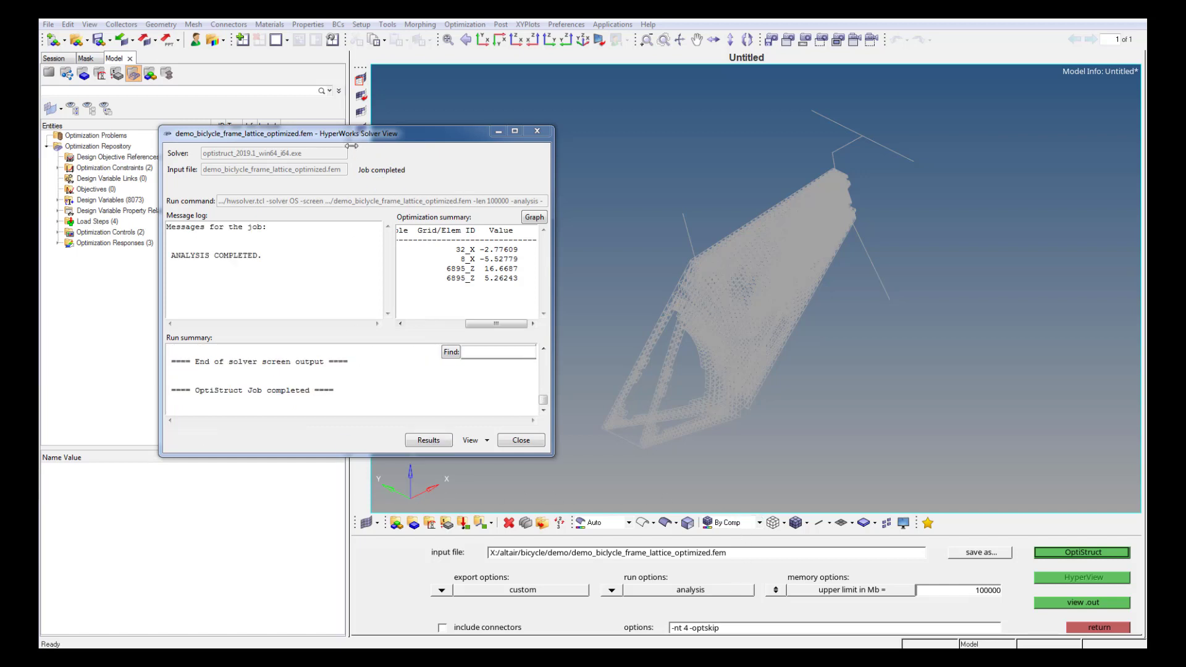
- Compare the displacements of the completed analysis with the final-iteration MaxDisp values of the demo_biclycle_frame_lattice.fem optimization, placing both solver windows side by side
left_click_drag(361, 136, 727, 239)
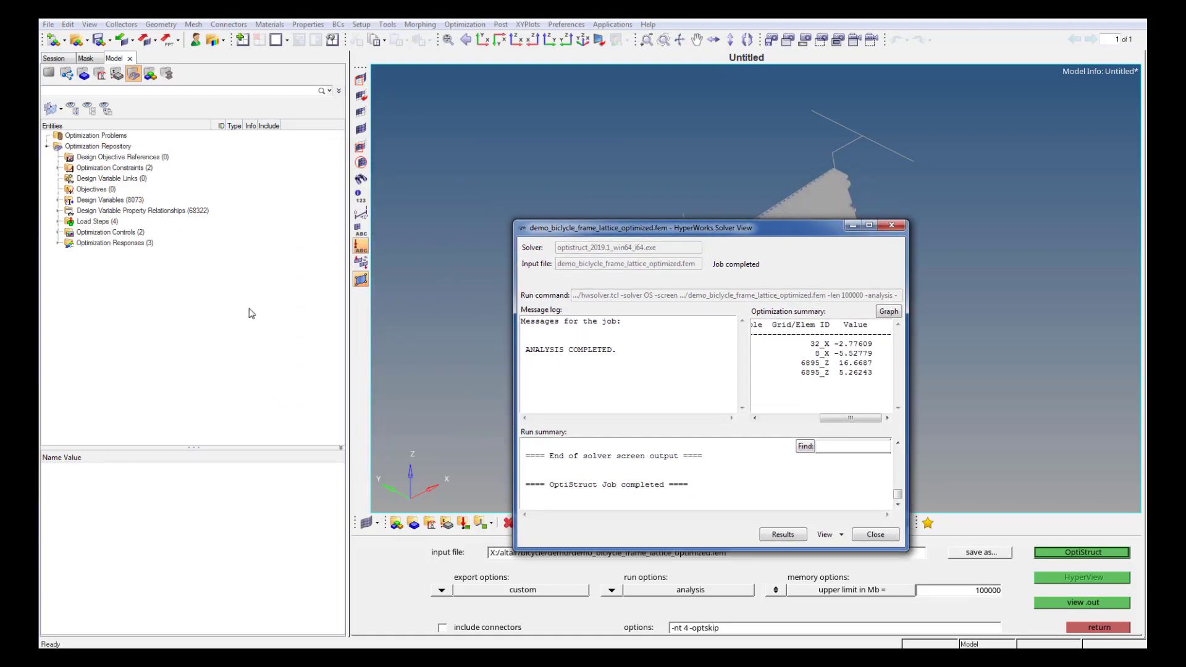
mouse_move(45, 441)
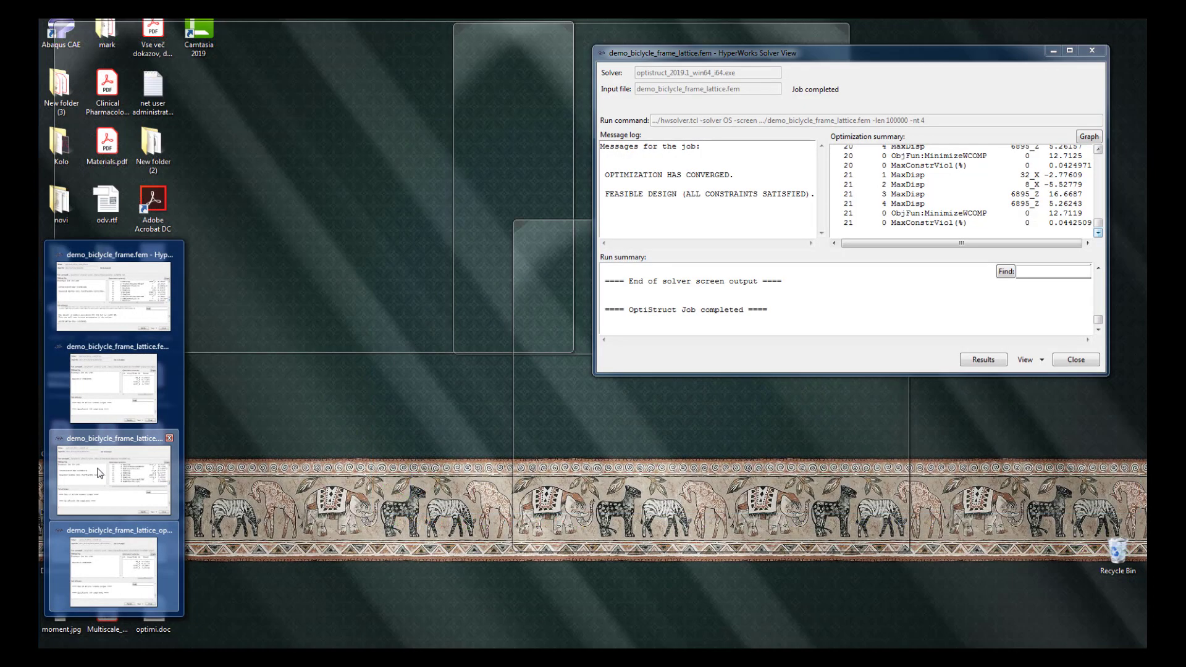
left_click(91, 468)
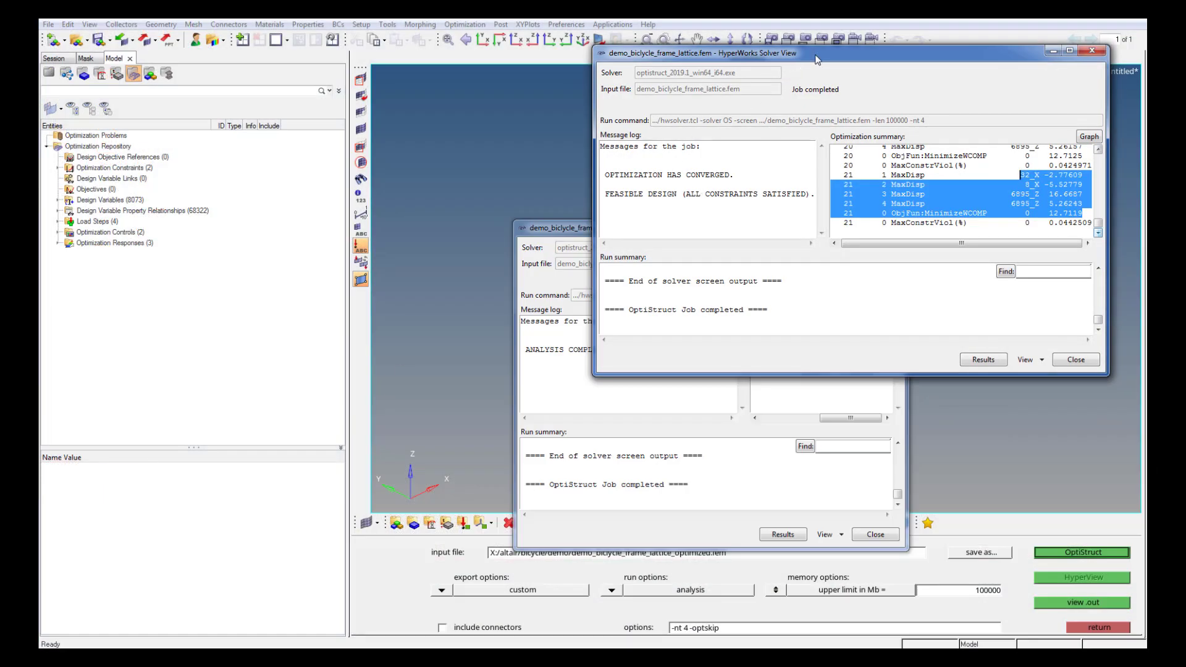
left_click_drag(814, 60, 209, 239)
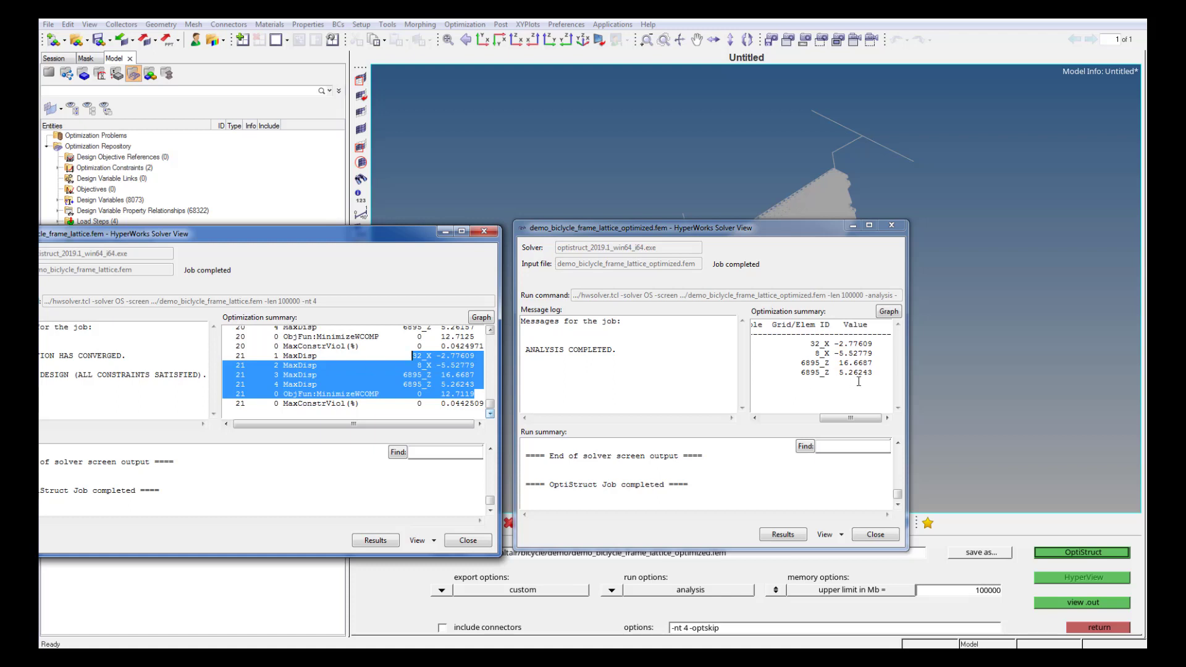
left_click_drag(871, 373, 827, 343)
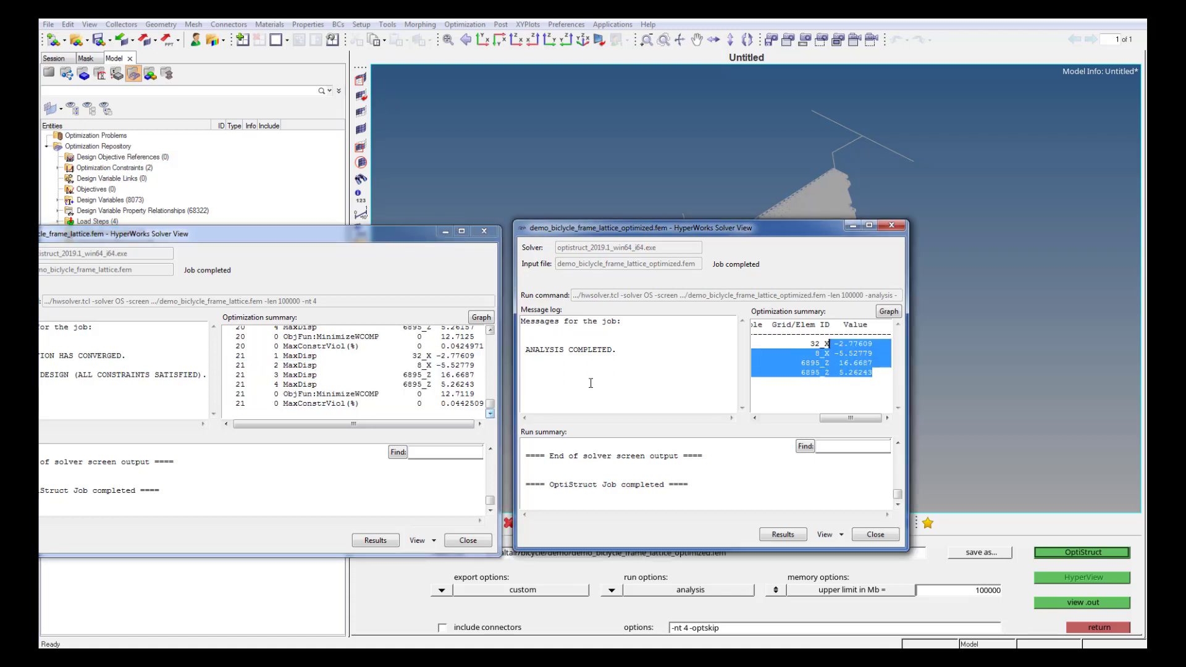
left_click_drag(475, 383, 418, 356)
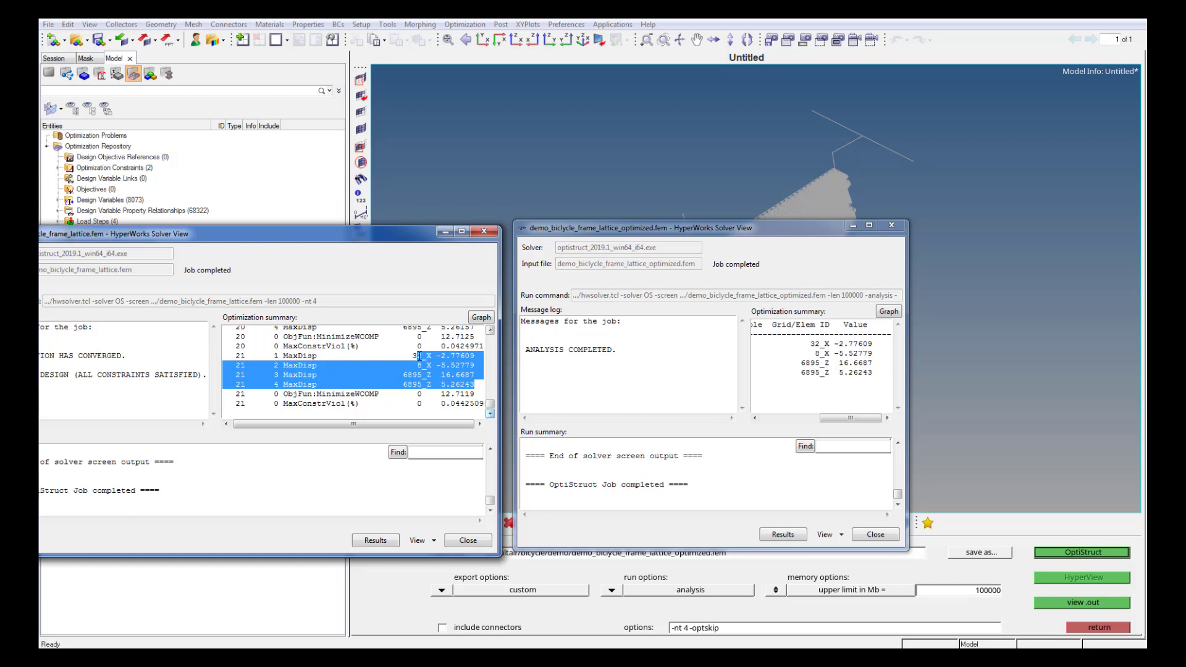
- Open the analysis results in a maximized HyperView window, set the animation mode to modal, and start the animation
left_click(774, 537)
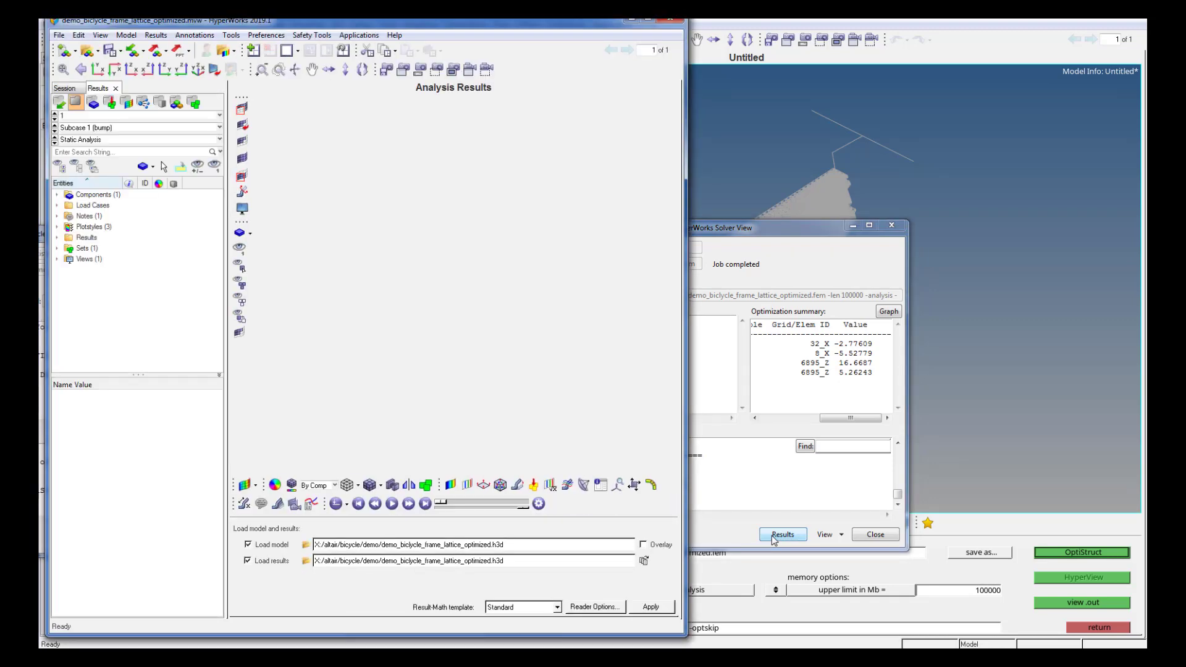
left_click(648, 20)
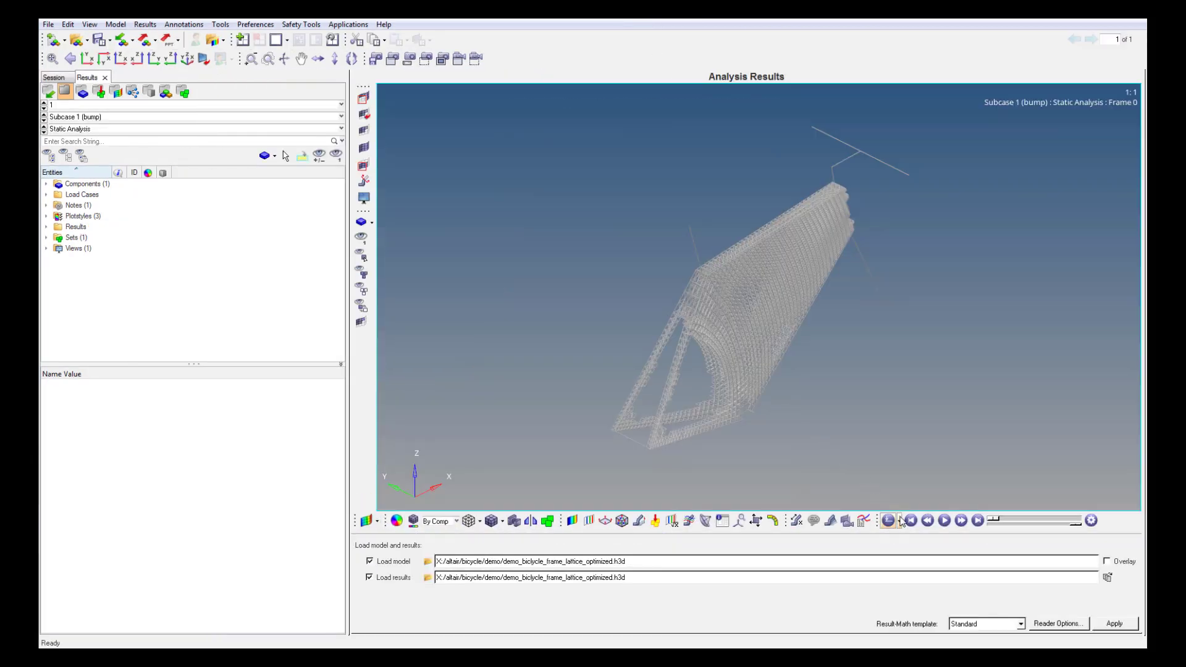
left_click(899, 521)
left_click(903, 554)
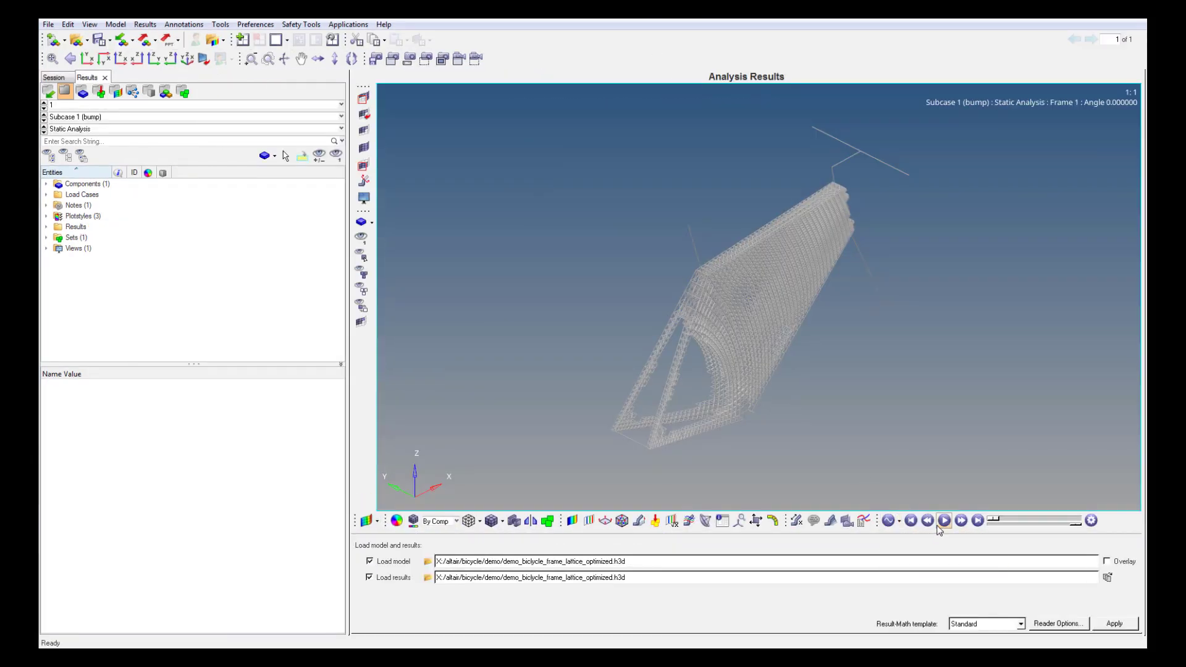
left_click(943, 521)
- Contour the scalar result CBAR/CBEAM Stresses (ROD) on the lattice frame for Subcase 1 (bump)
left_click(49, 227)
left_click(57, 237)
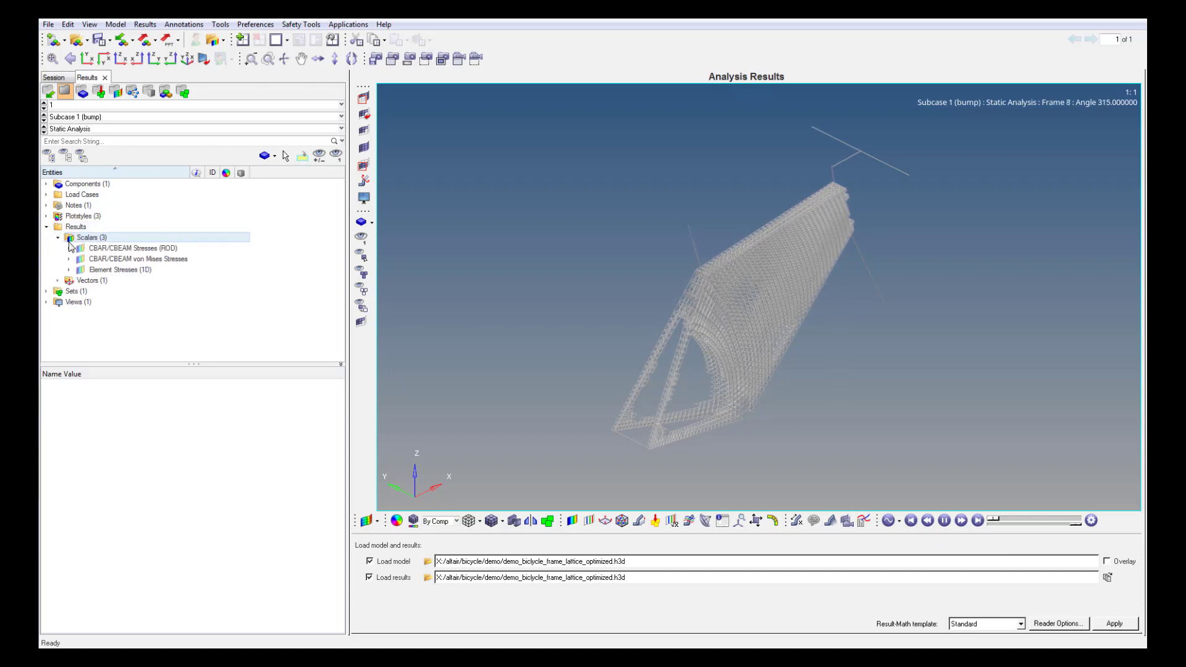
double_click(82, 252)
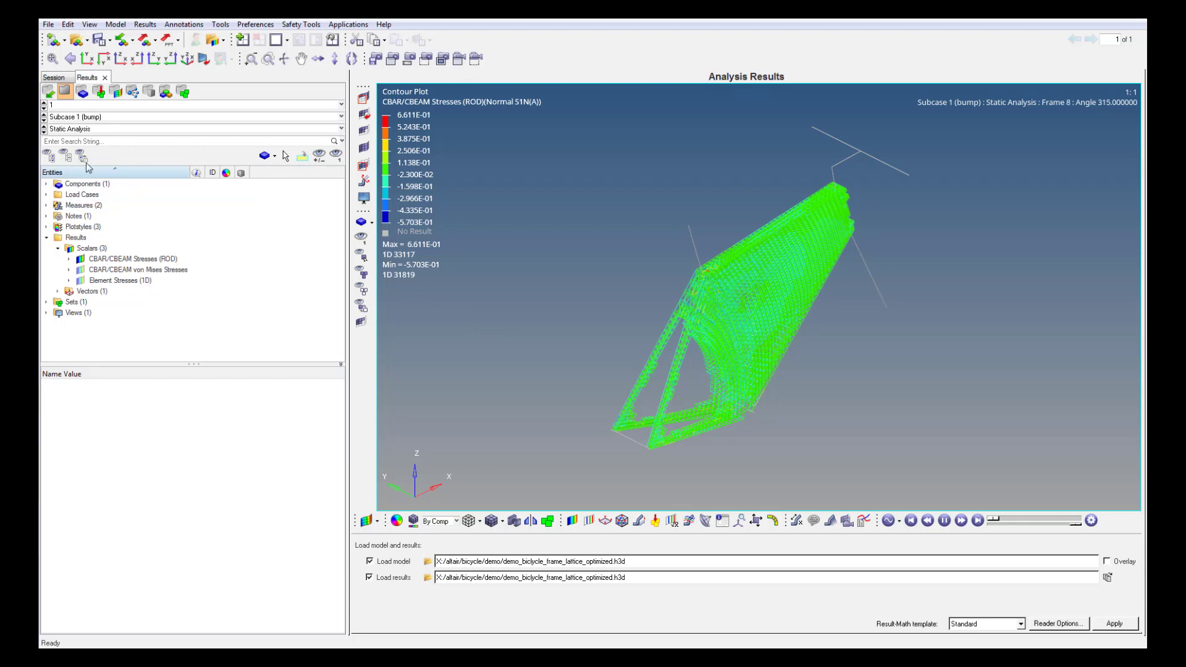
- Examine the animated rod stress contour for Subcase 2 (brake), Subcase 3 (standing) and Subcase 4 (sitting) in turn
left_click(44, 120)
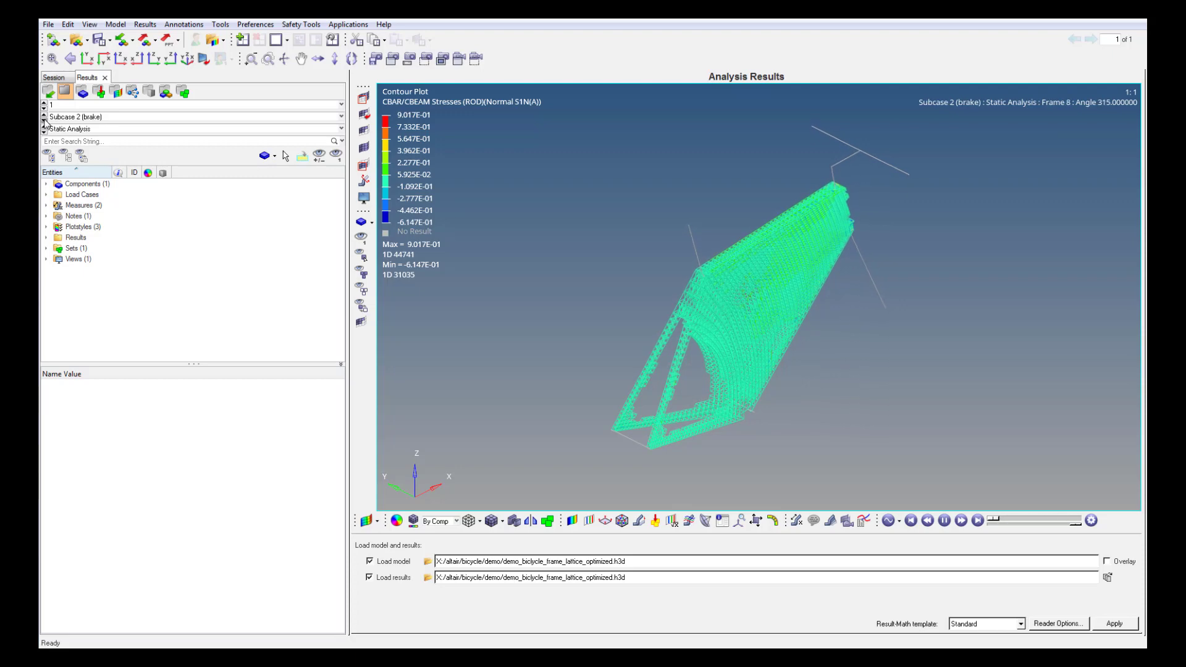
left_click(43, 120)
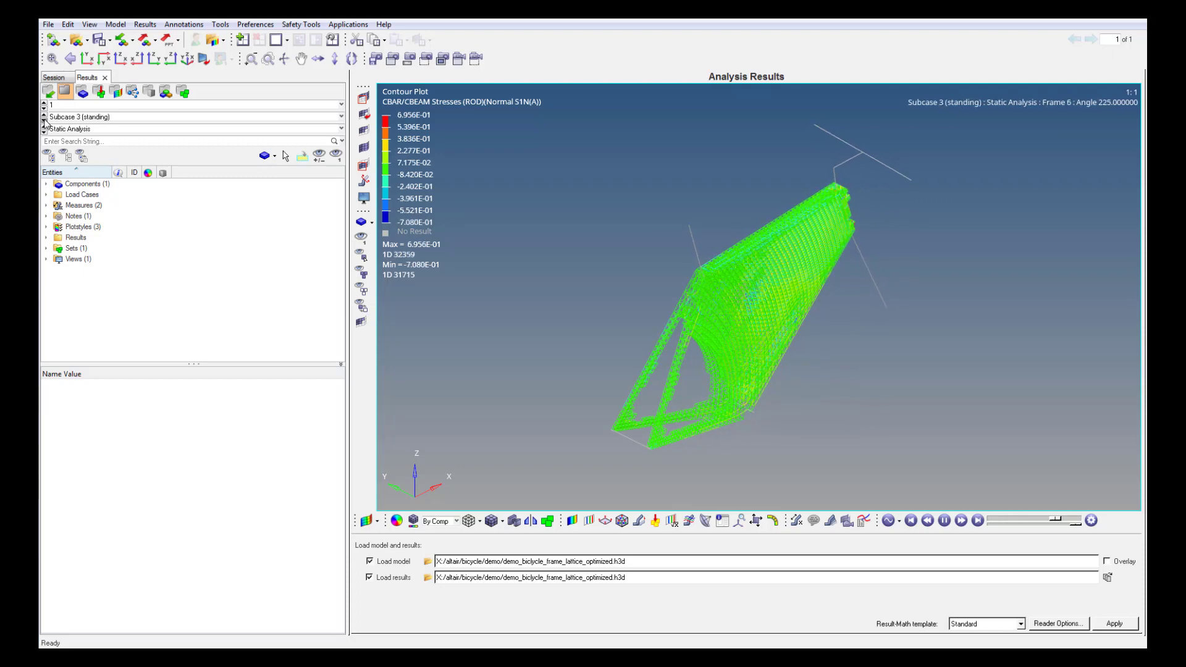
left_click(43, 120)
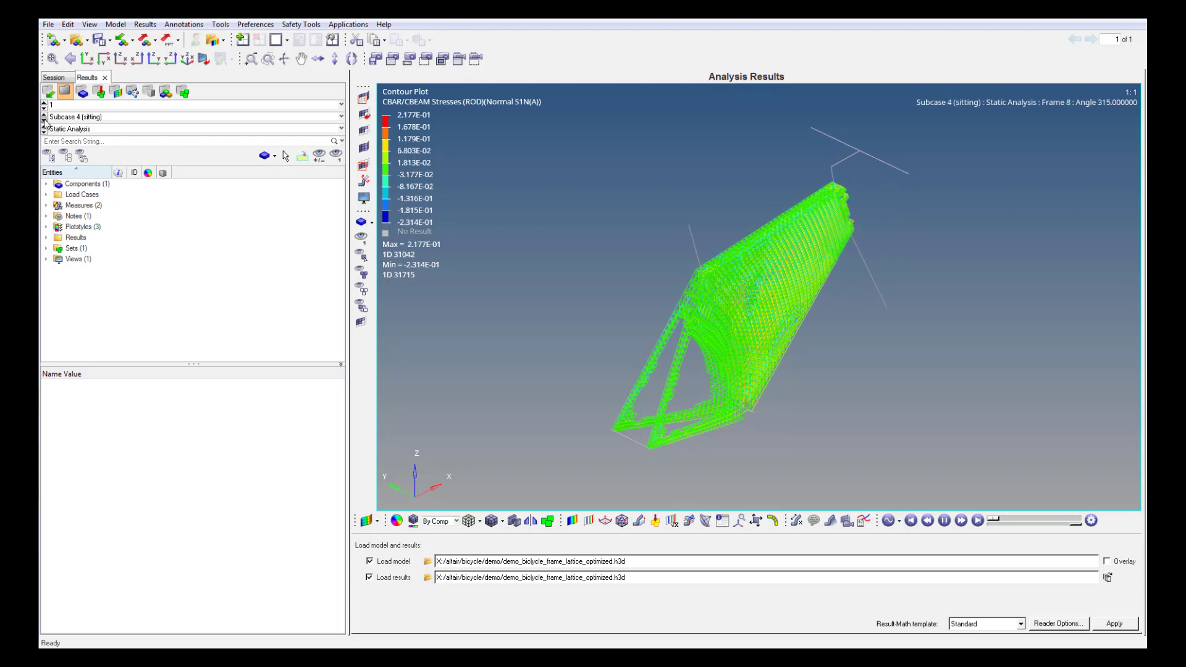